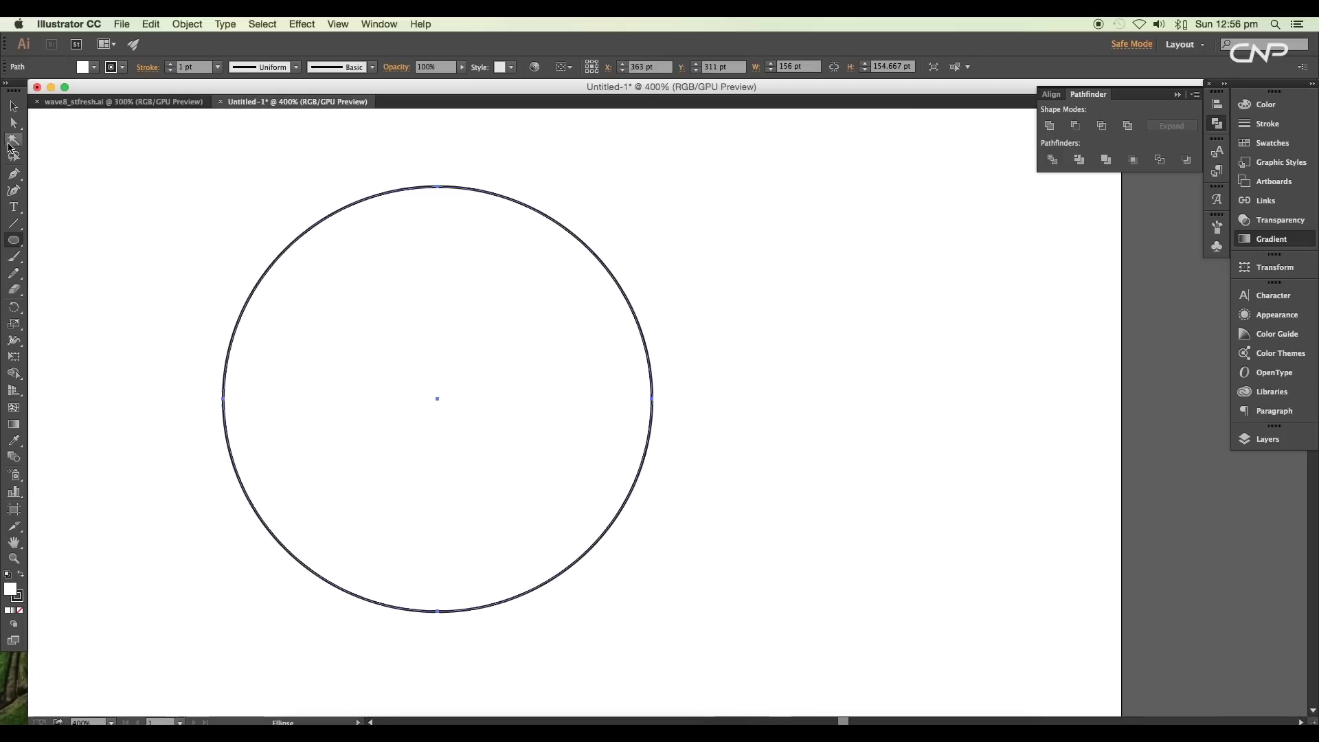
Fit the artboard in view and draw a roughly 160 × 155 pt circle in its middle.
click(595, 448)
drag(594, 448, 213, 392)
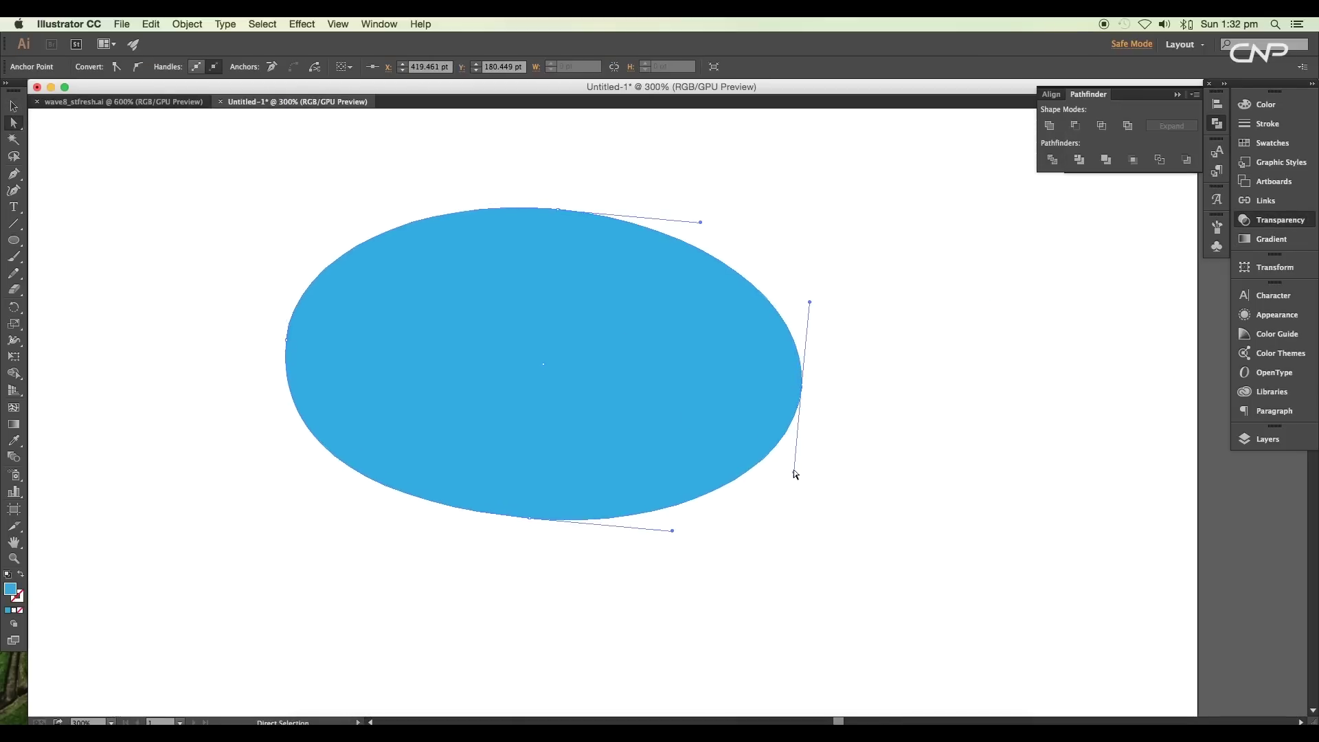
drag(499, 437, 540, 517)
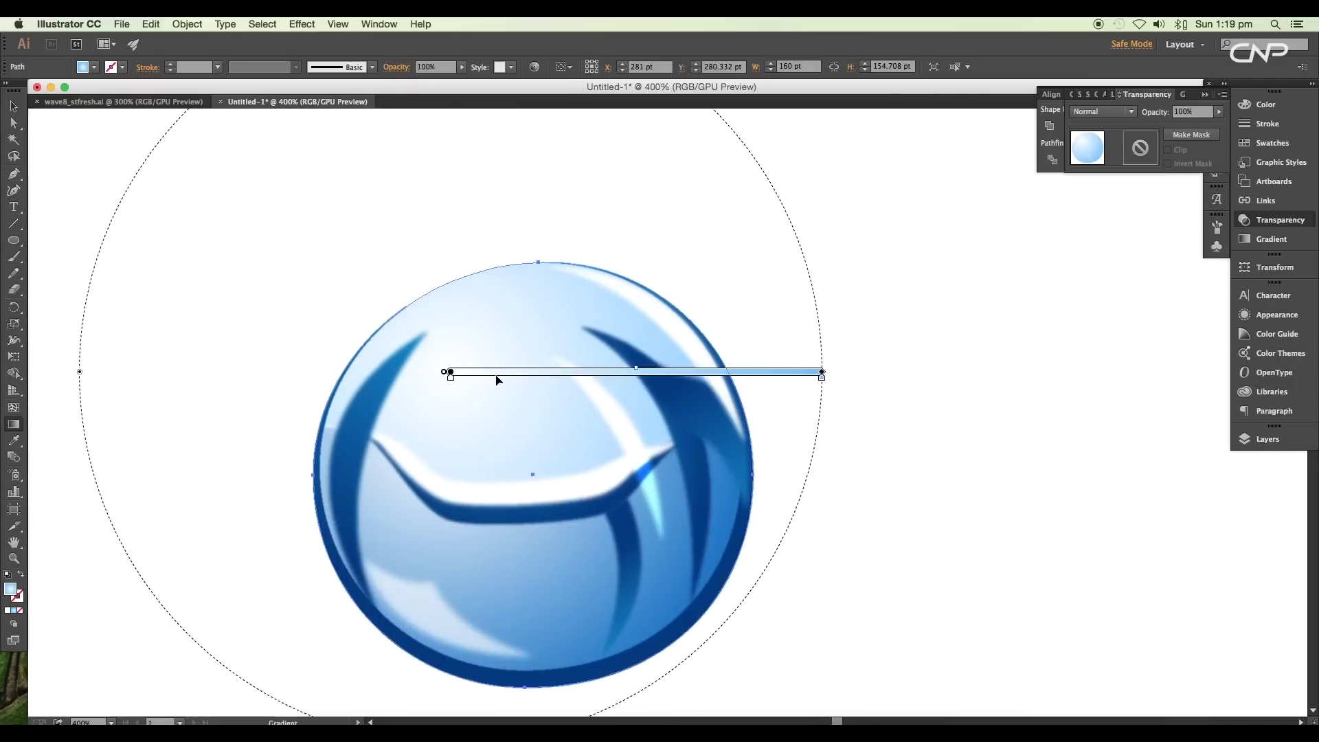
drag(439, 426, 718, 596)
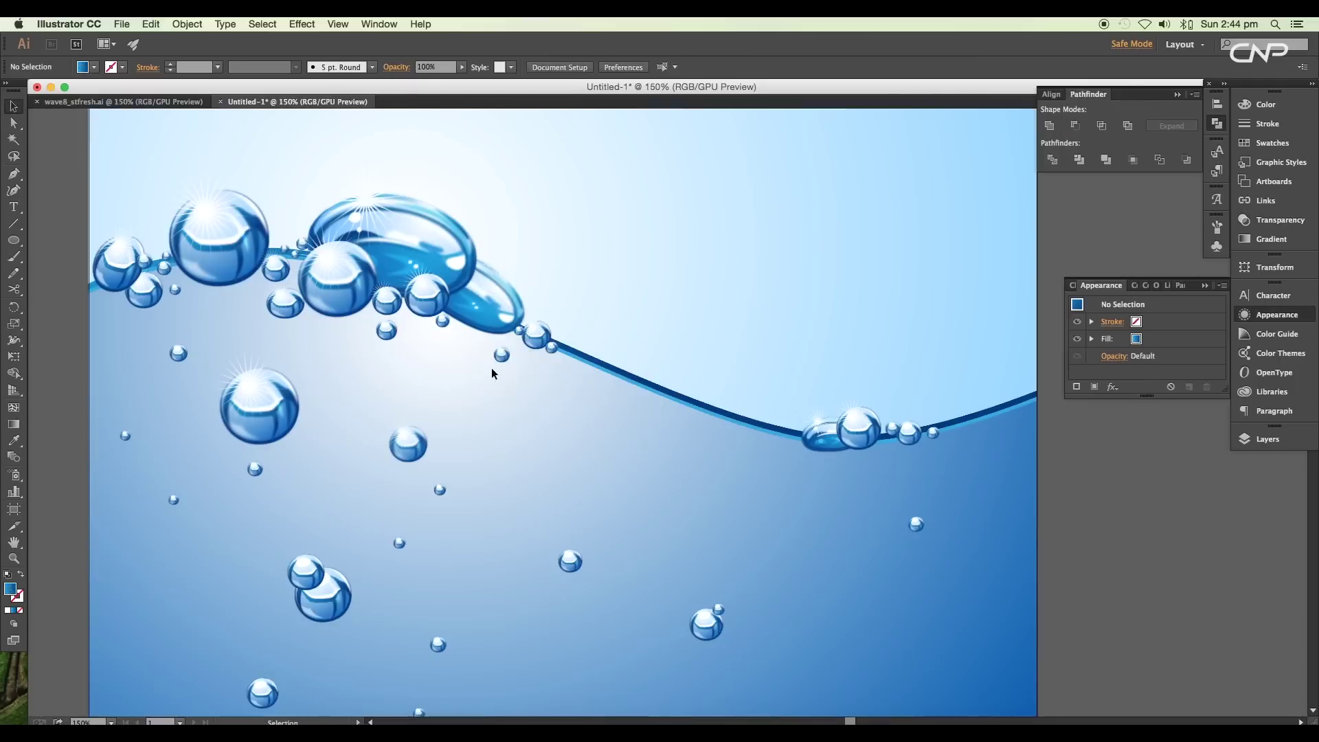
drag(491, 370, 525, 364)
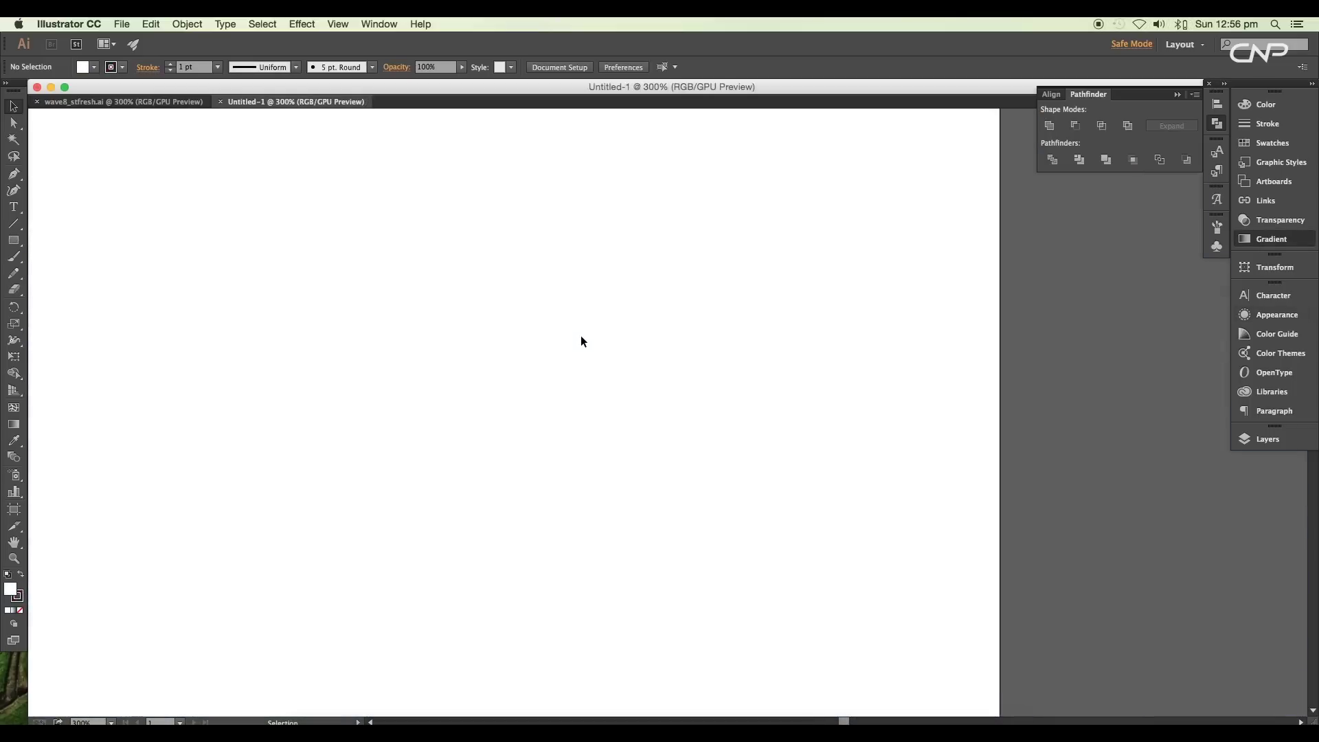
click(653, 373)
key(super+0)
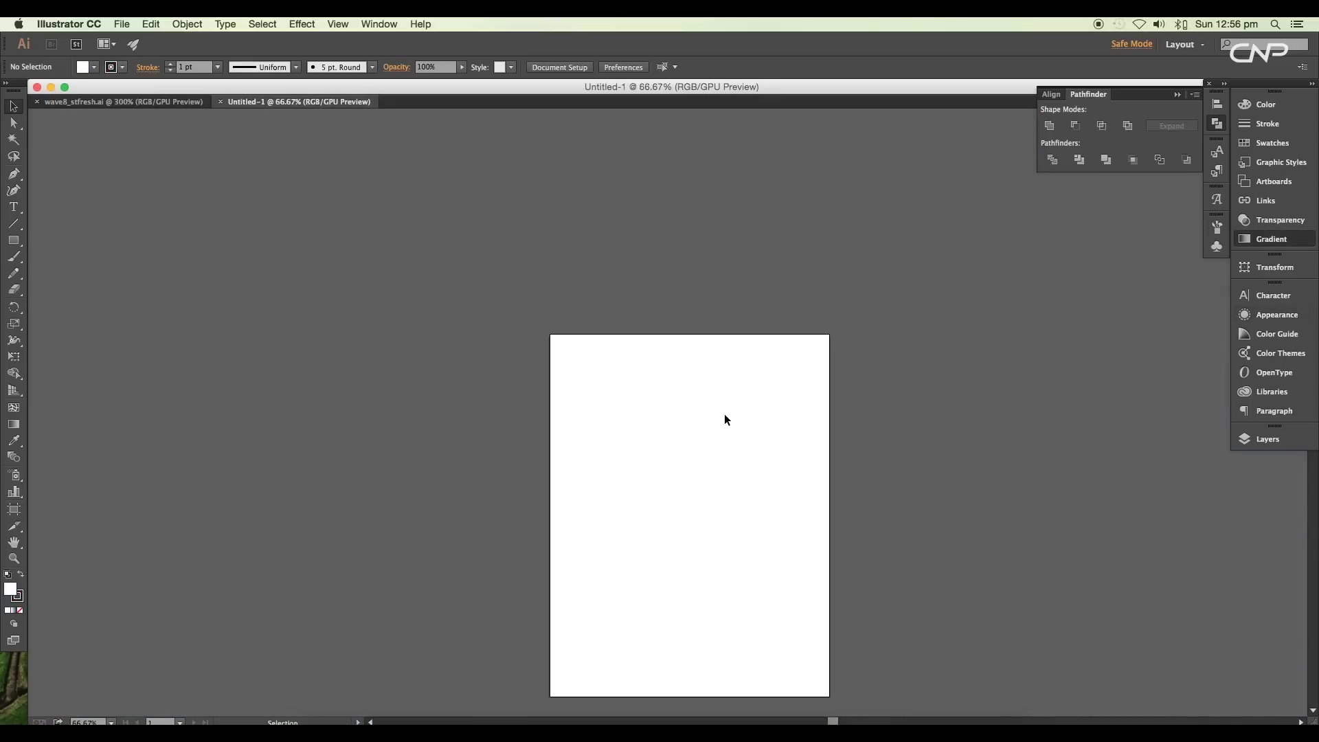
drag(21, 242, 65, 270)
drag(568, 328, 729, 486)
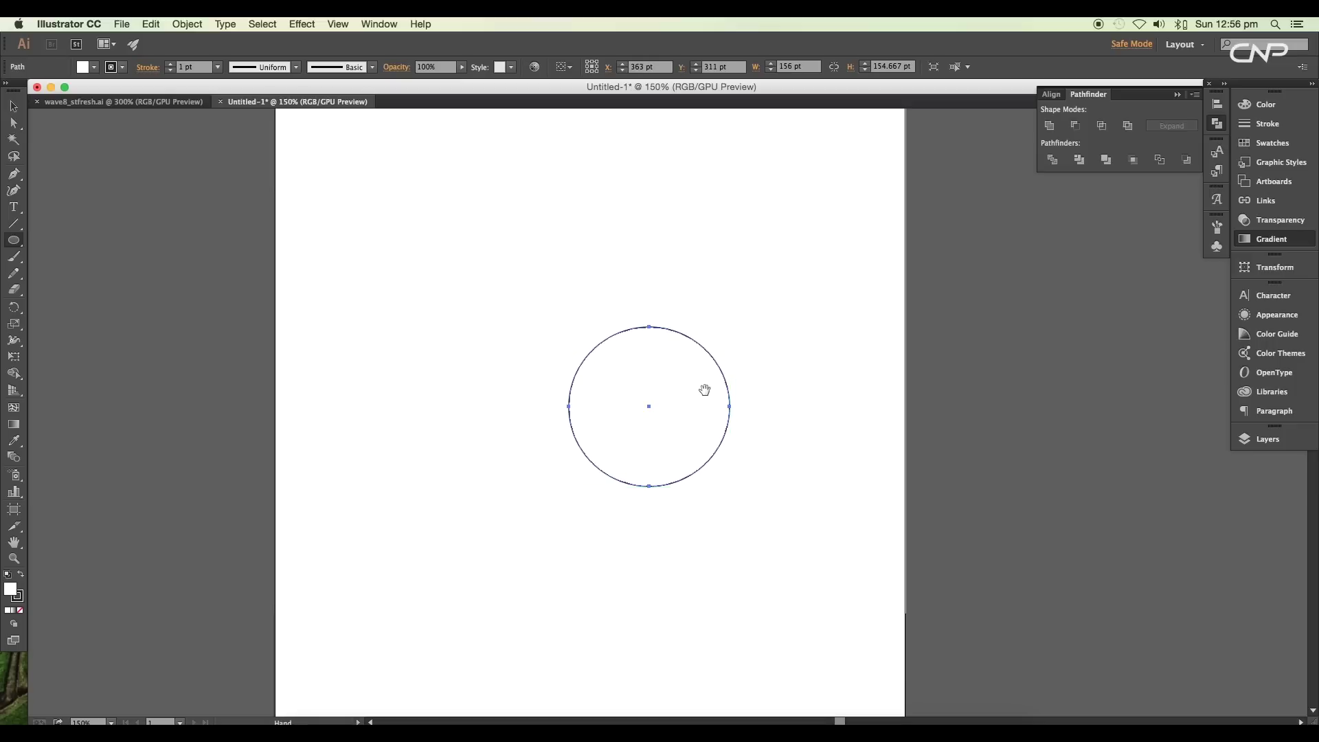
key(super+equal)
key(super+equal)
key(super+equal)
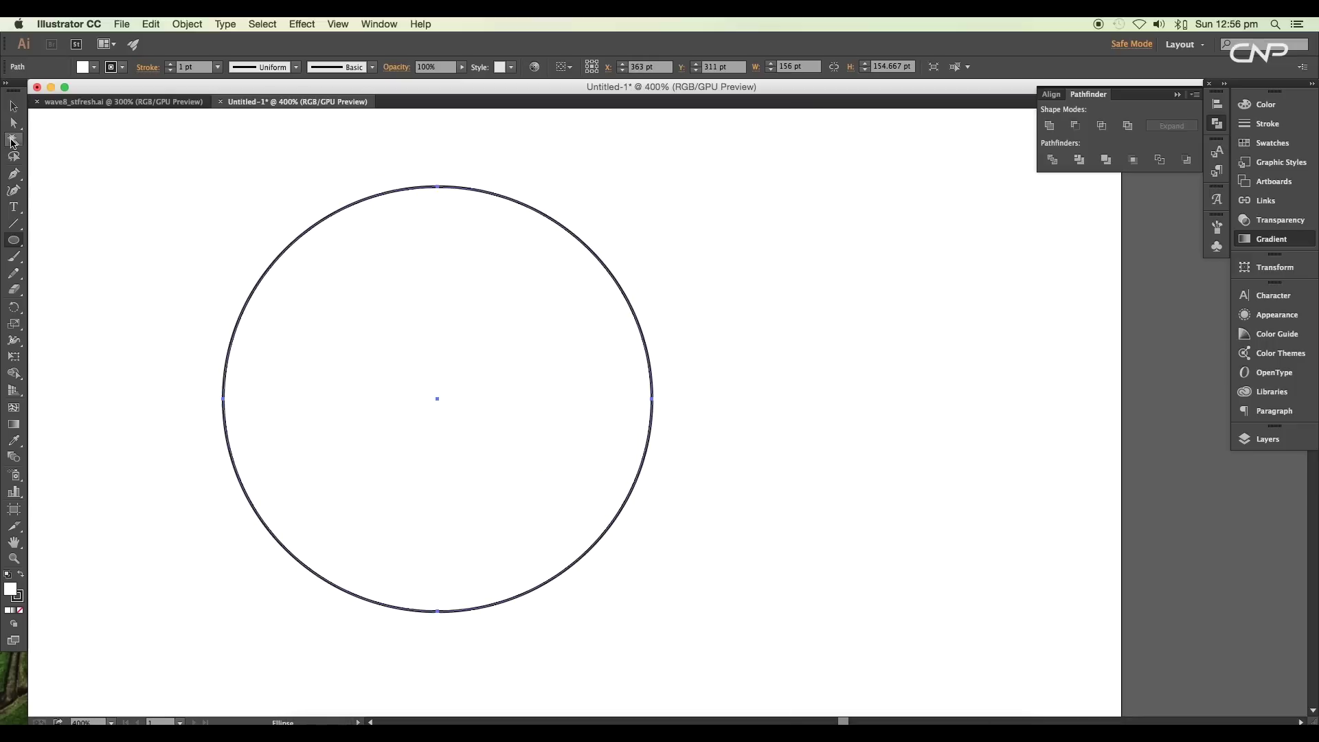
Tilt the circle's top and bottom anchor curves and shift its left anchor for an irregular outline.
click(13, 123)
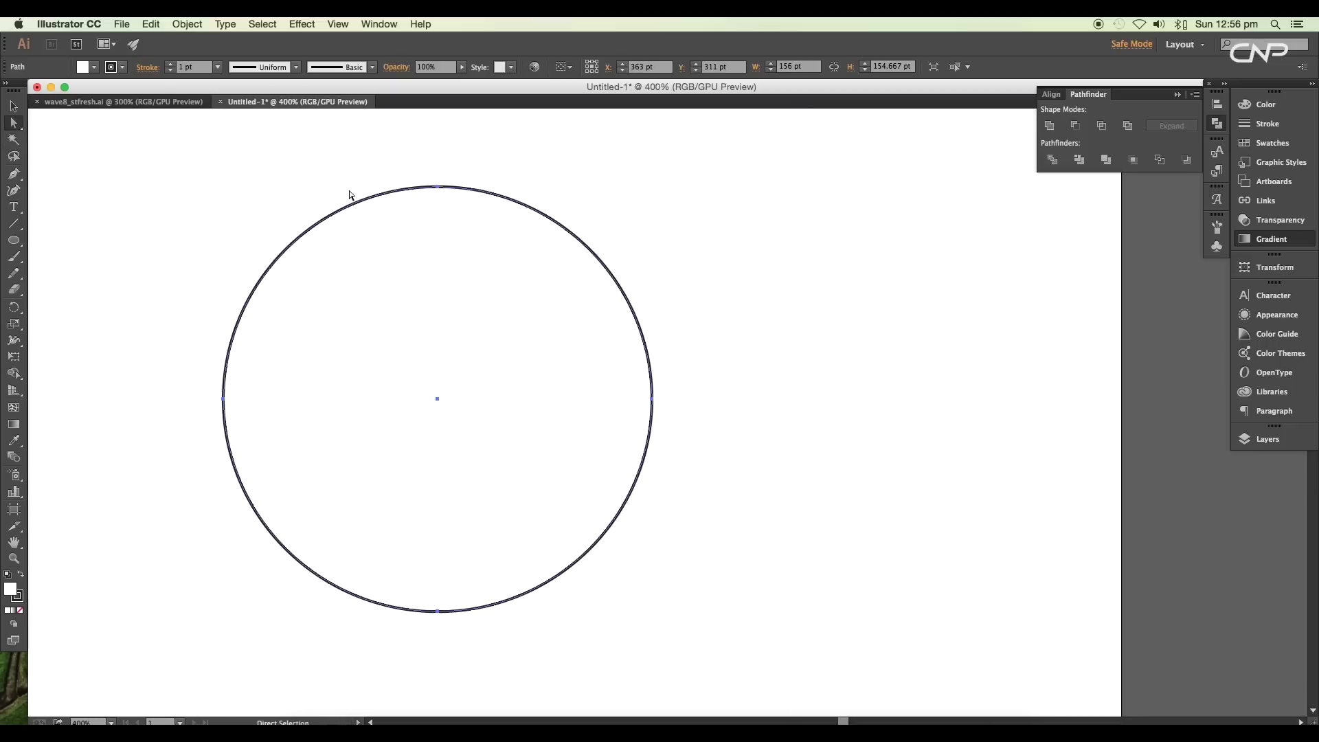
click(437, 188)
drag(554, 186, 562, 182)
click(425, 610)
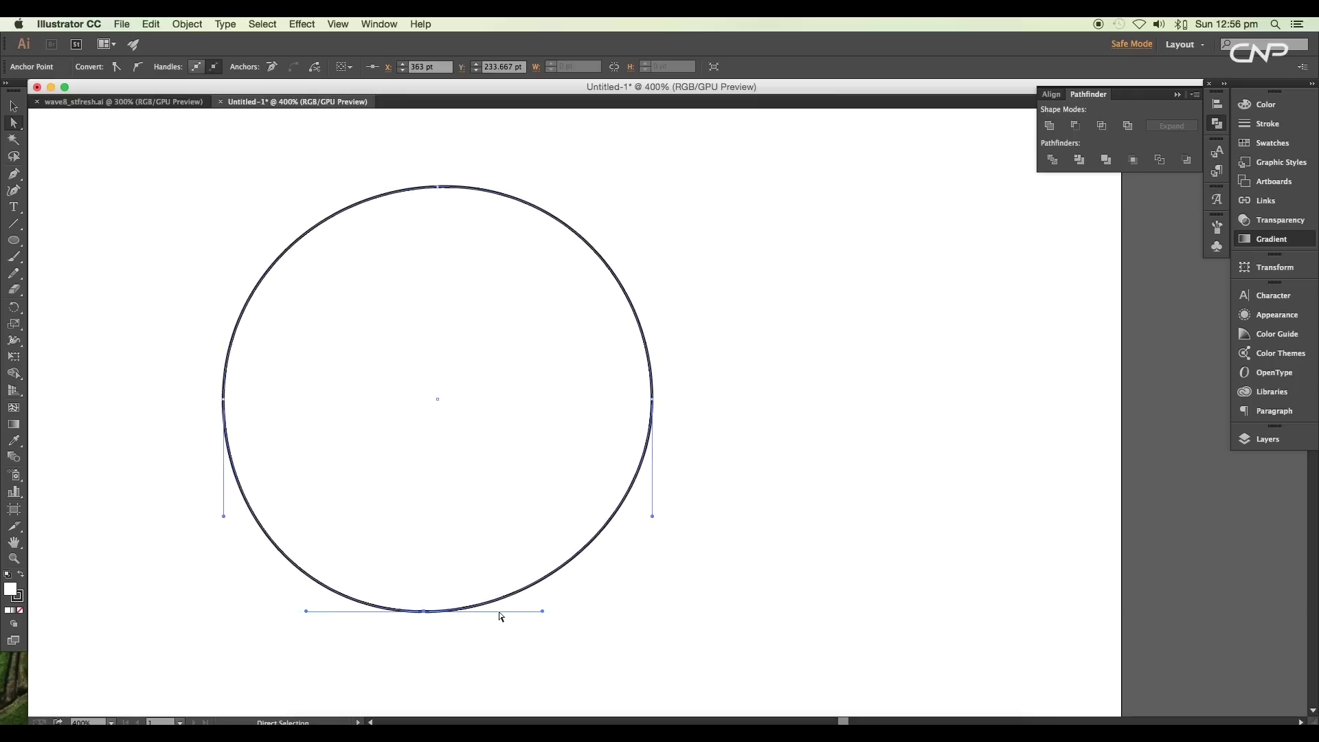
drag(543, 612, 563, 600)
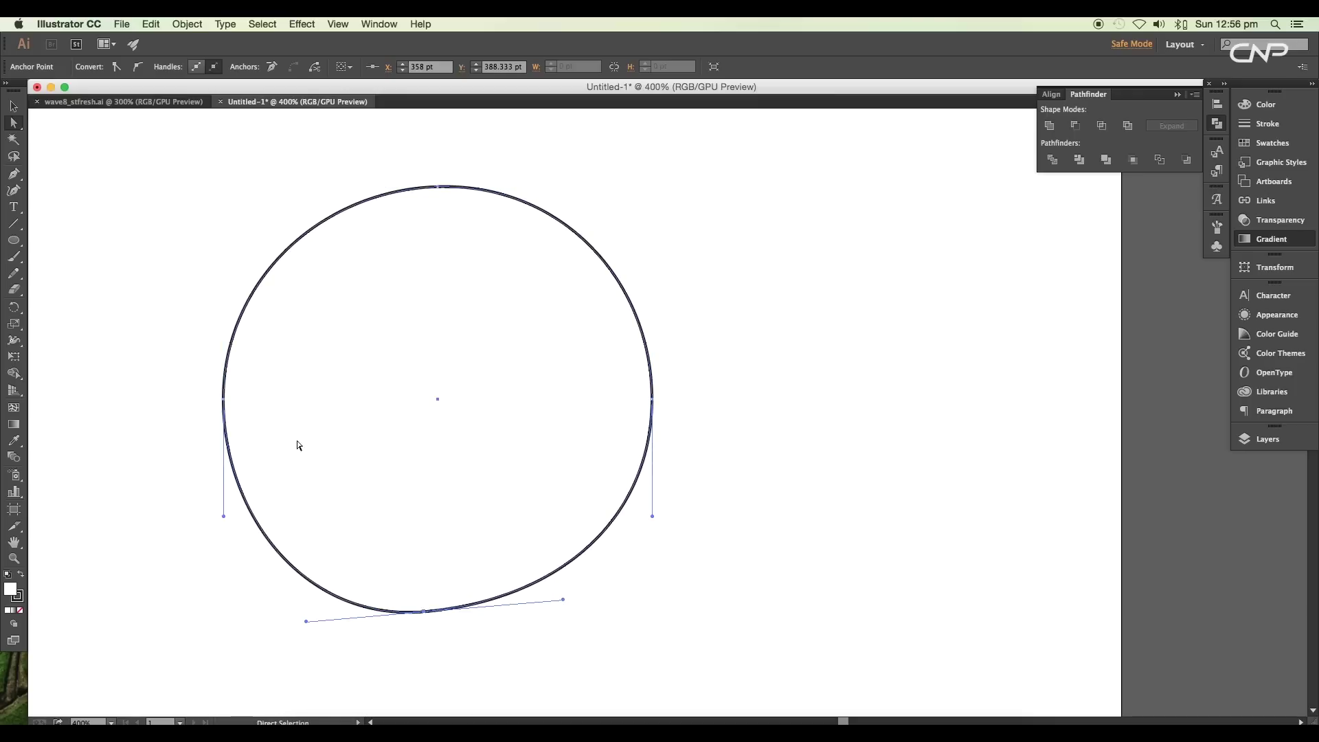
drag(226, 399, 212, 392)
Flatten the bottom curve back to level and reselect the whole circle.
scroll(383, 413, down, 3)
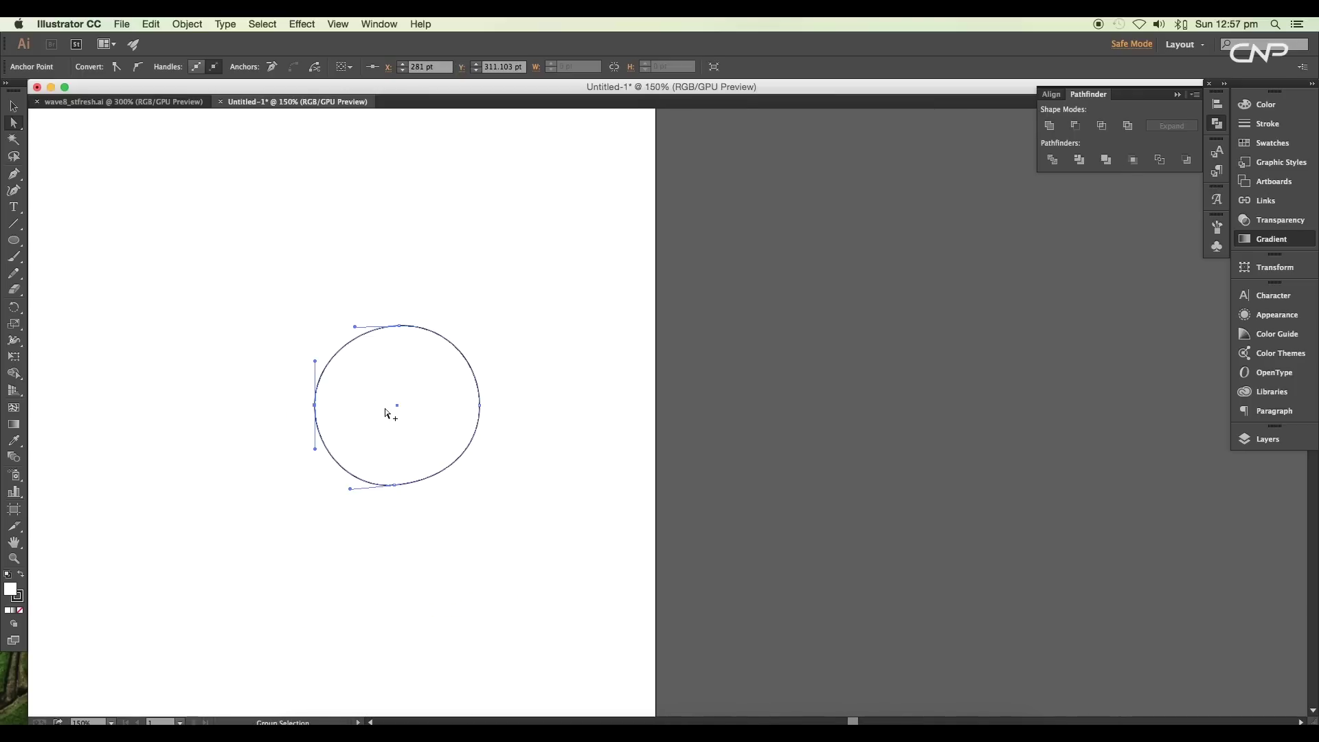
scroll(412, 412, up, 1)
click(459, 446)
drag(529, 441, 531, 447)
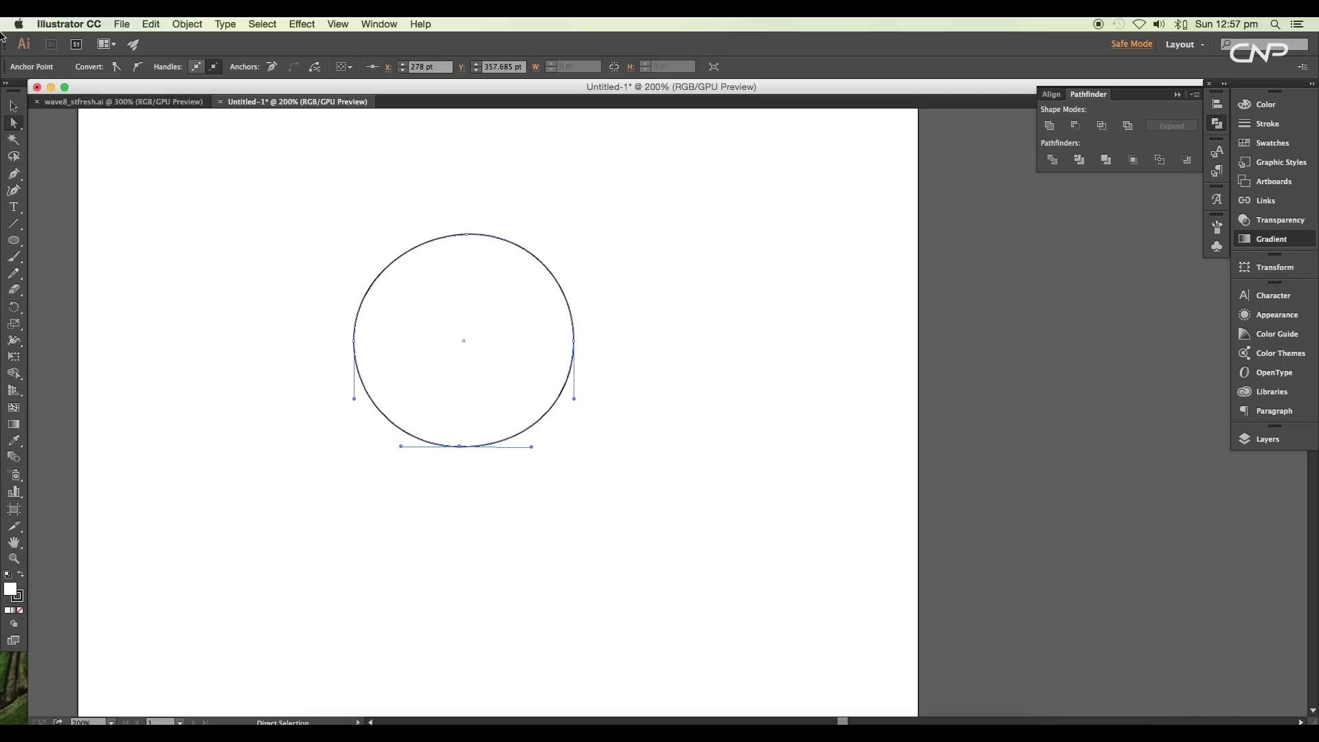
click(13, 106)
drag(488, 255, 457, 274)
click(427, 403)
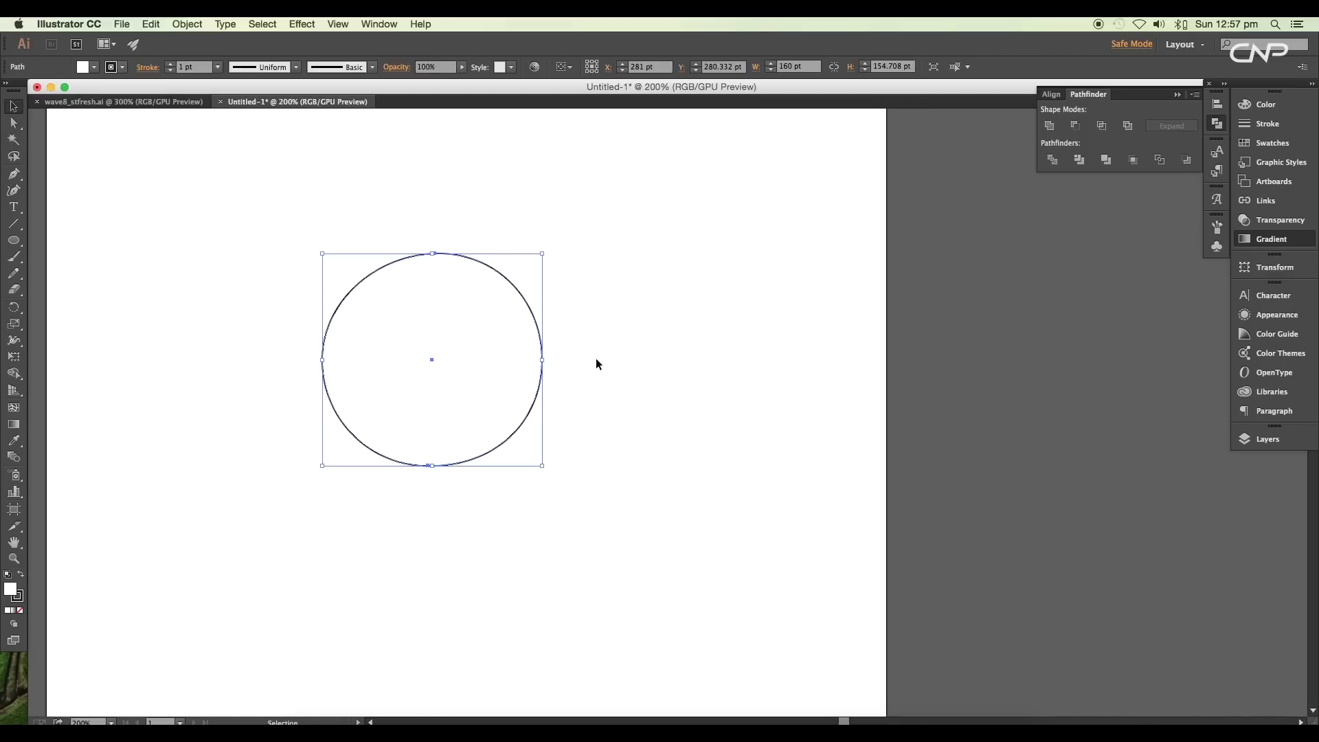
Give the circle a white stroke and apply the default gradient fill.
click(121, 67)
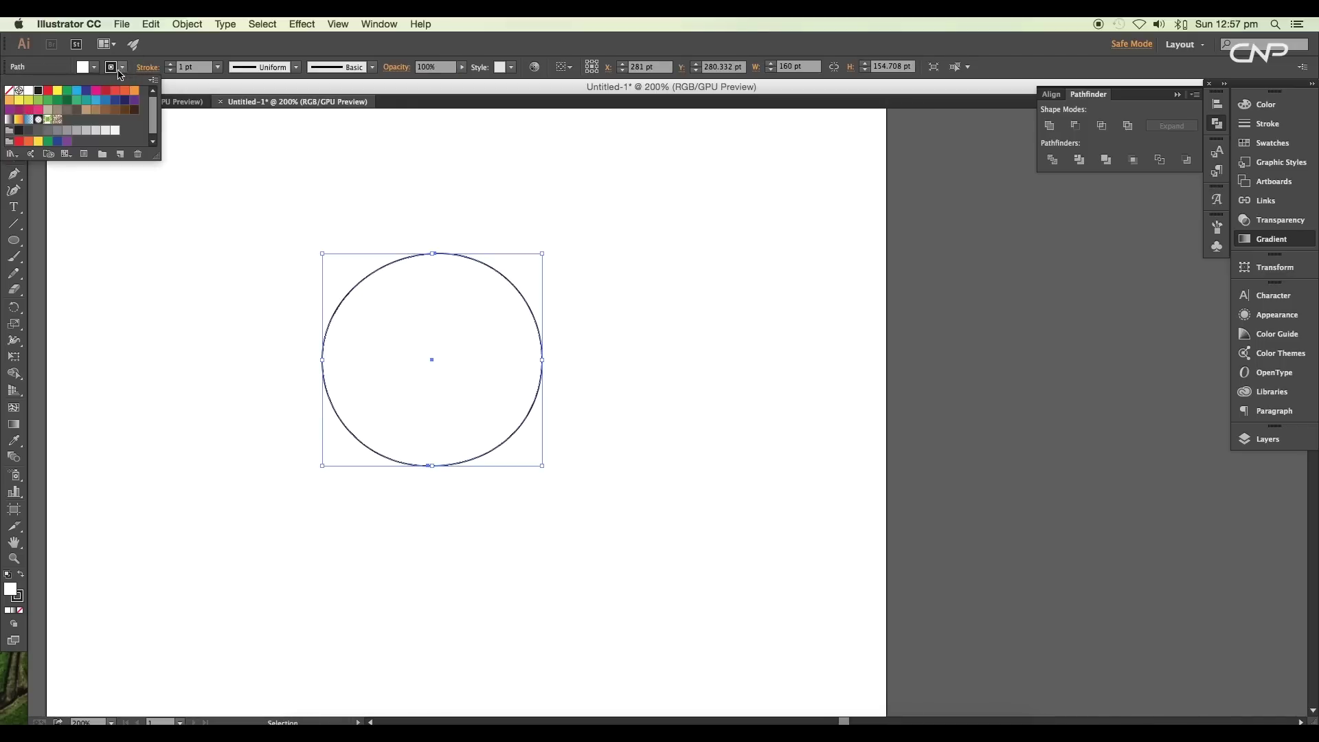
click(28, 92)
click(92, 69)
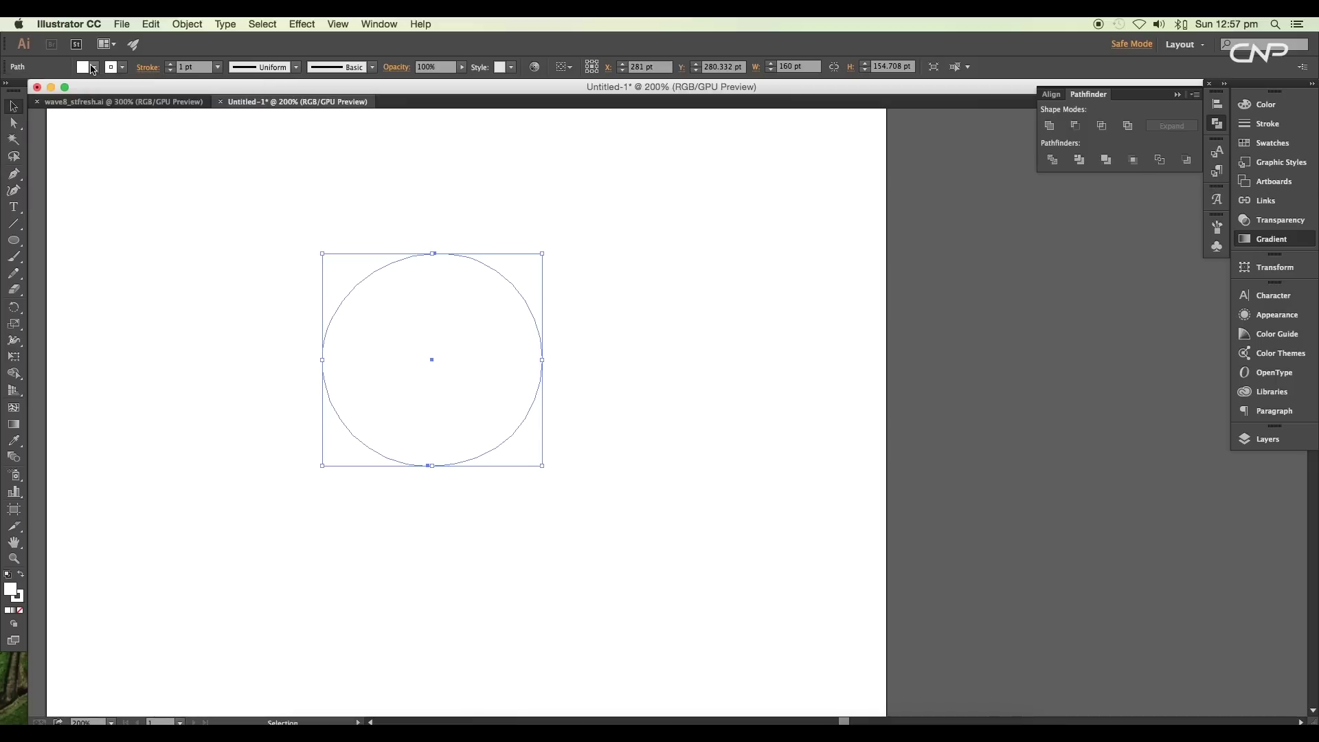
click(14, 424)
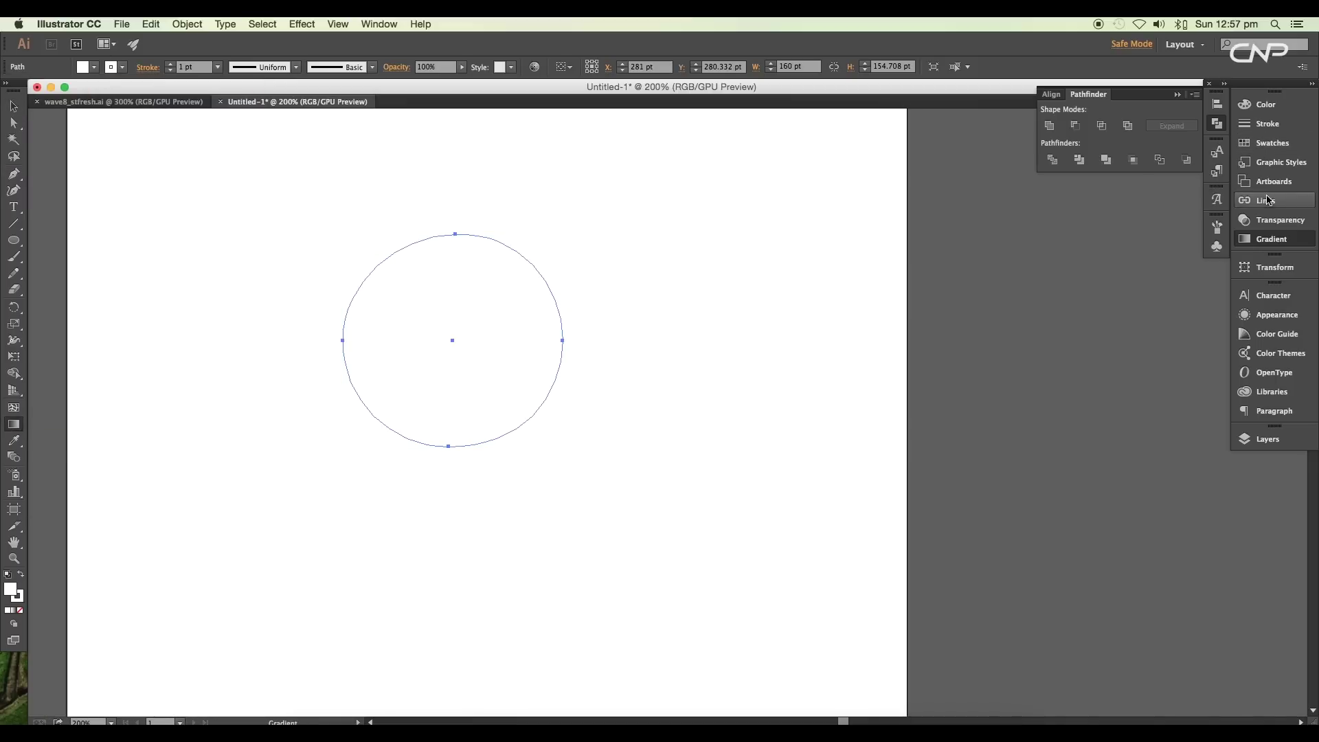
click(1271, 238)
click(1152, 196)
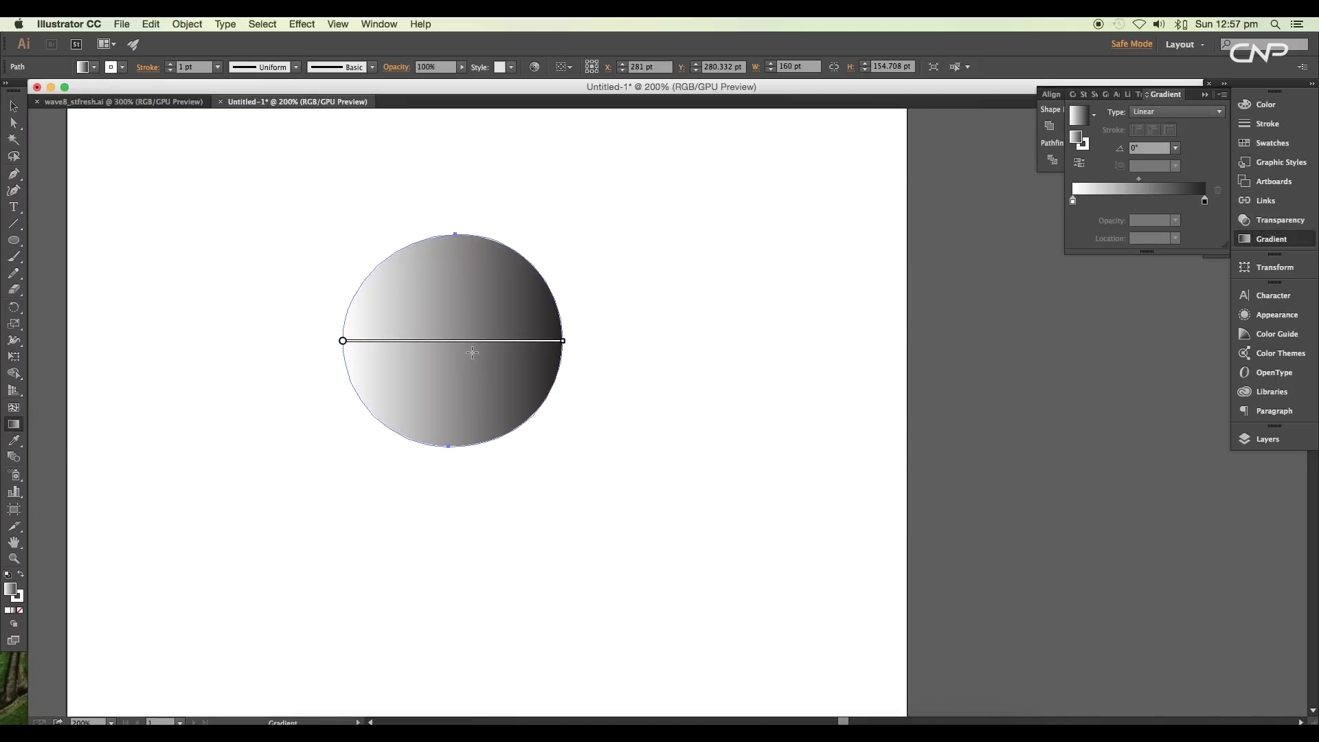
Set the gradient's end stop to light blue 69bcff.
super+click(493, 324)
double_click(1205, 200)
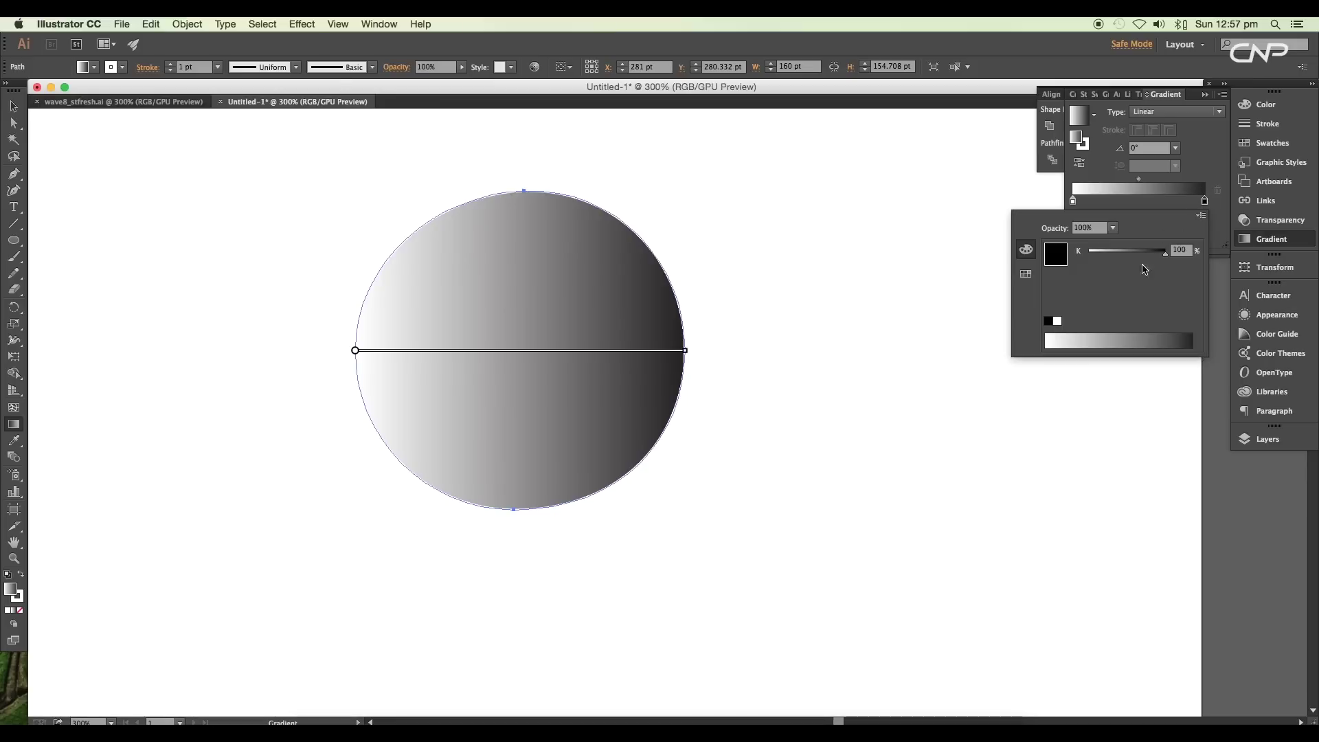
click(1026, 273)
click(1093, 245)
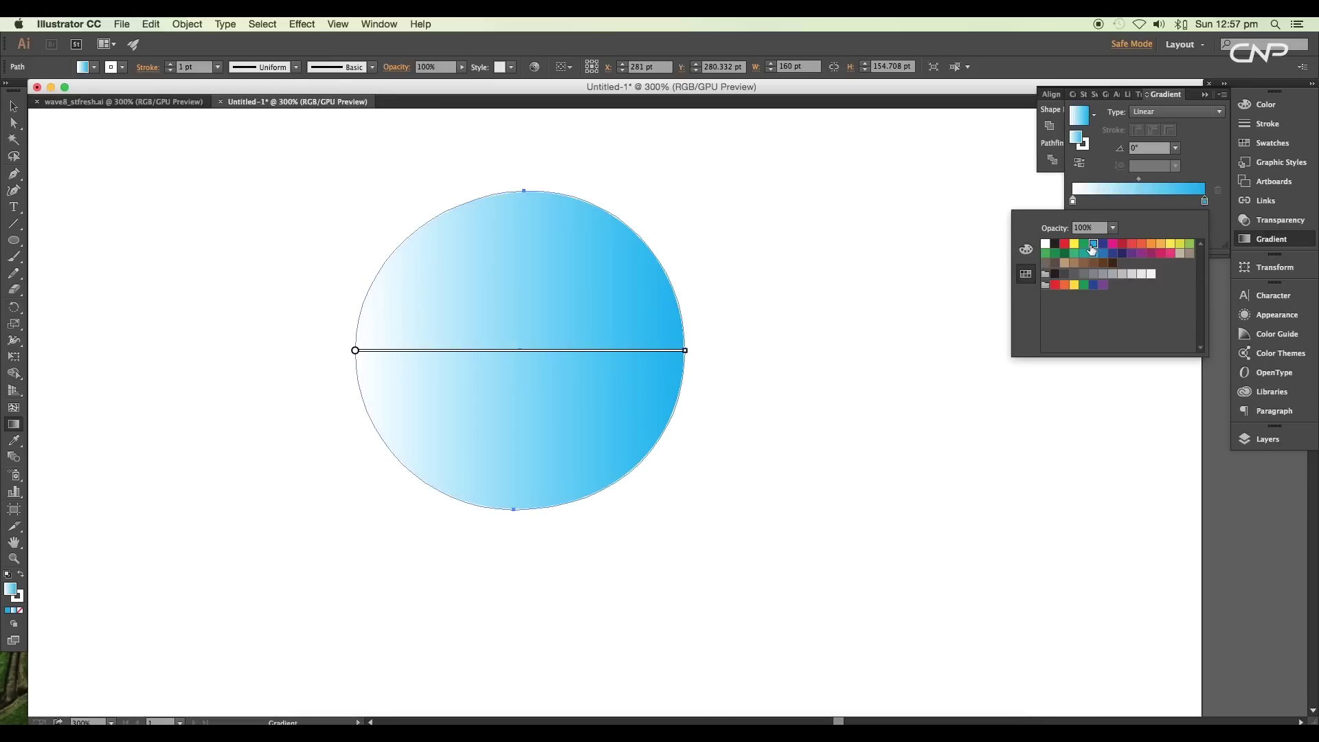
click(1026, 250)
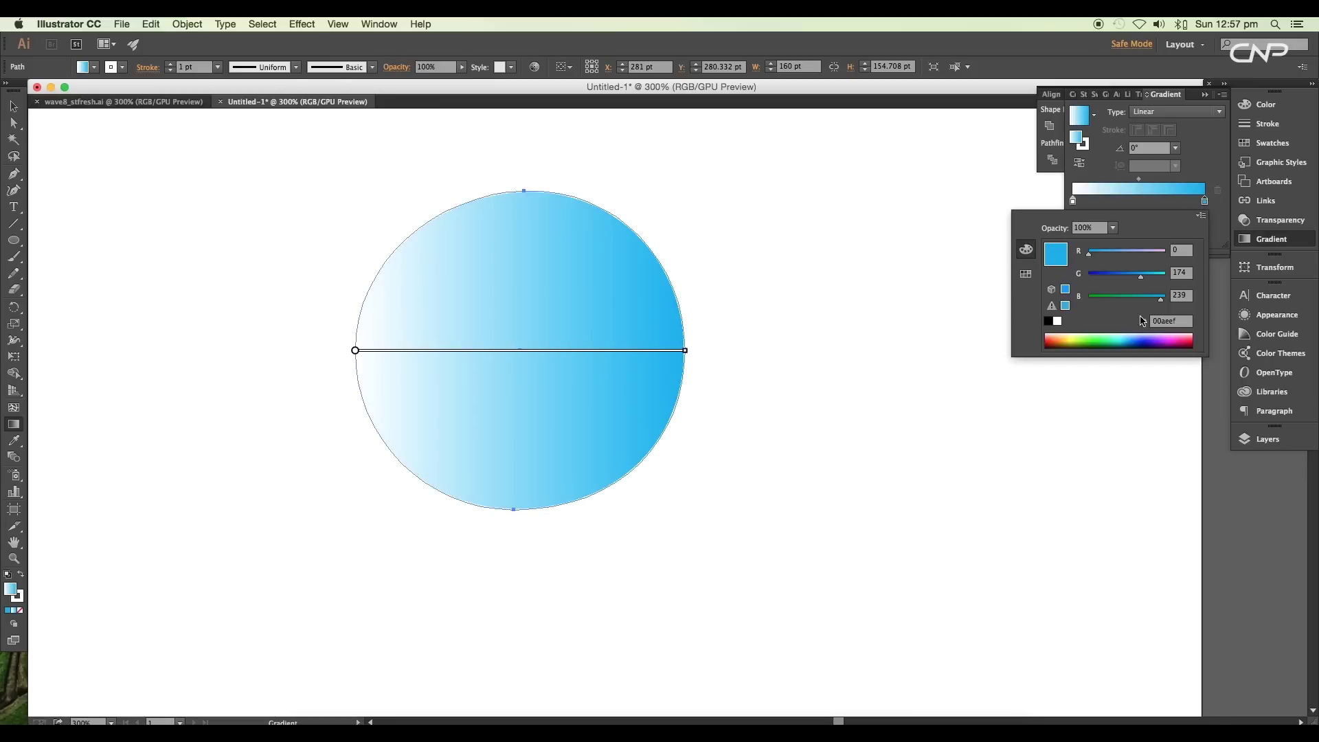
click(1175, 326)
drag(1178, 322, 1144, 321)
text(69bcff)
key(Return)
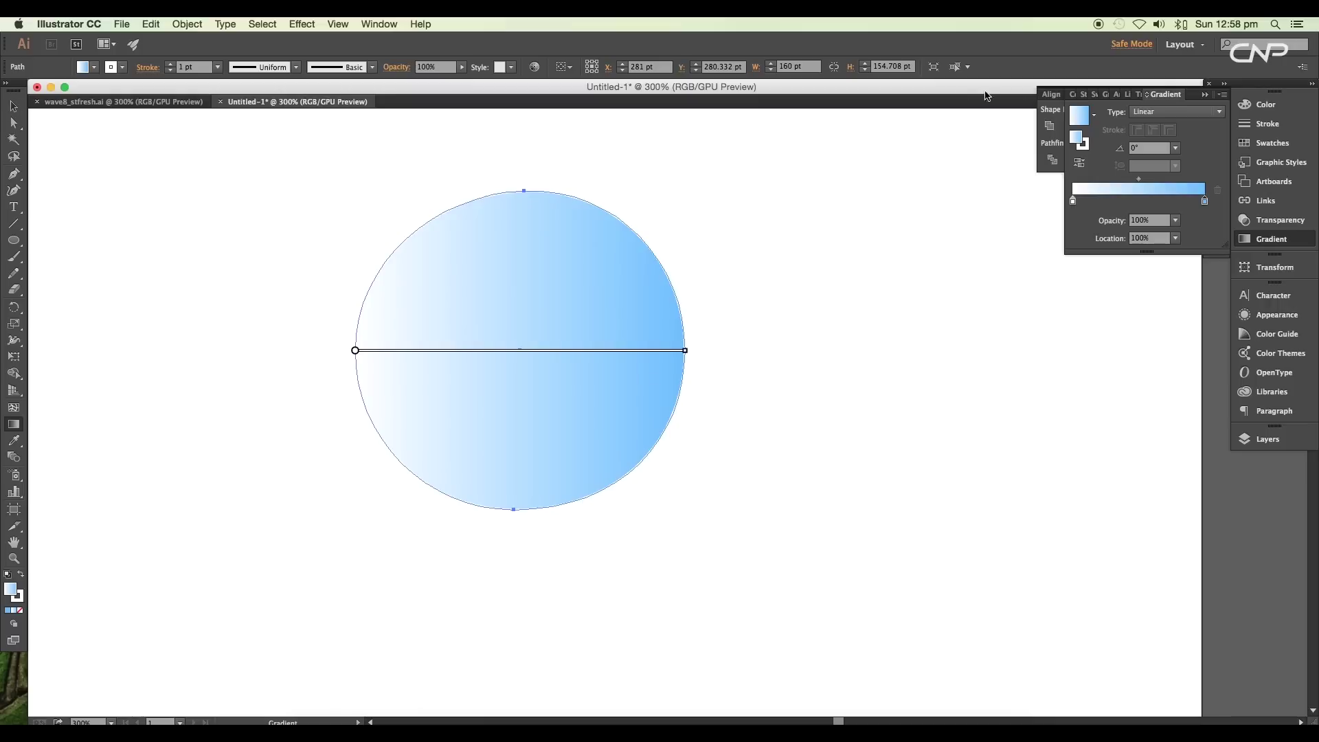
Make the gradient radial and shift its bright highlight toward the upper left.
click(1137, 112)
click(1143, 137)
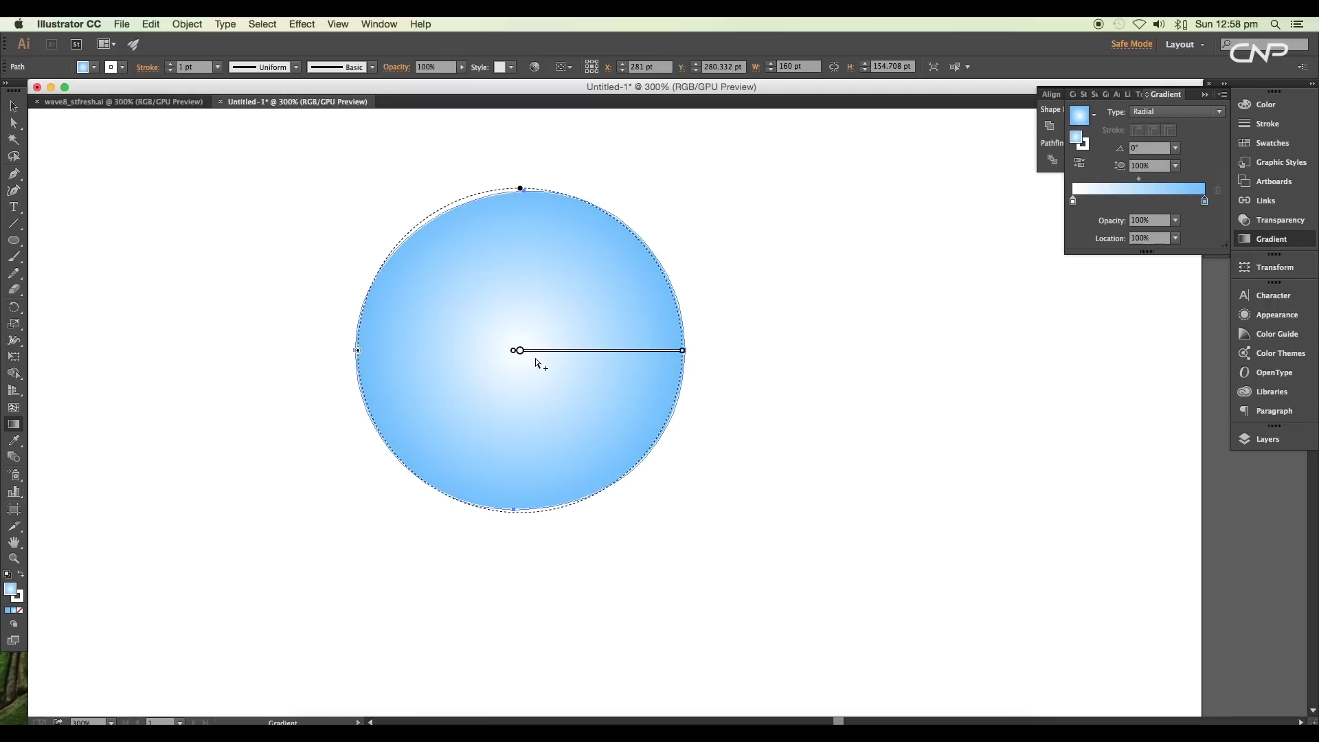
drag(685, 351, 836, 349)
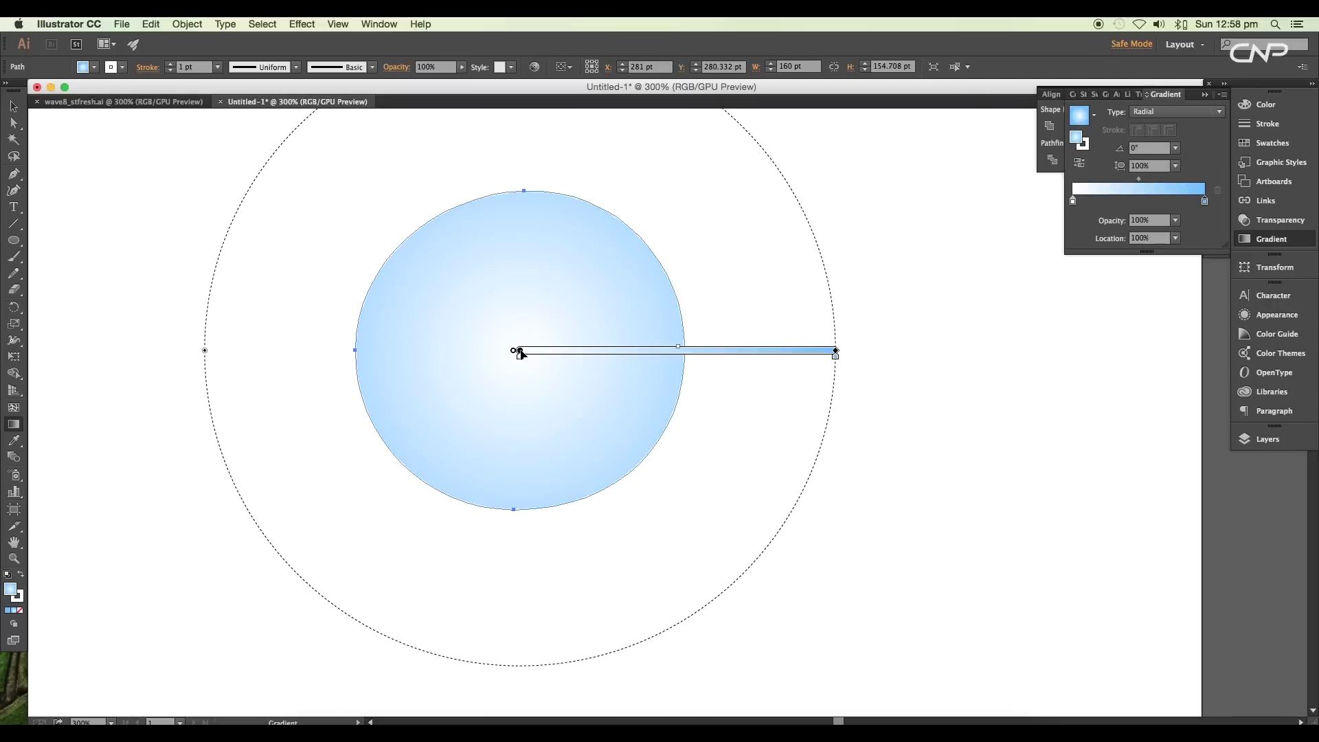
drag(516, 352, 462, 271)
scroll(504, 311, down, 4)
scroll(503, 311, up, 4)
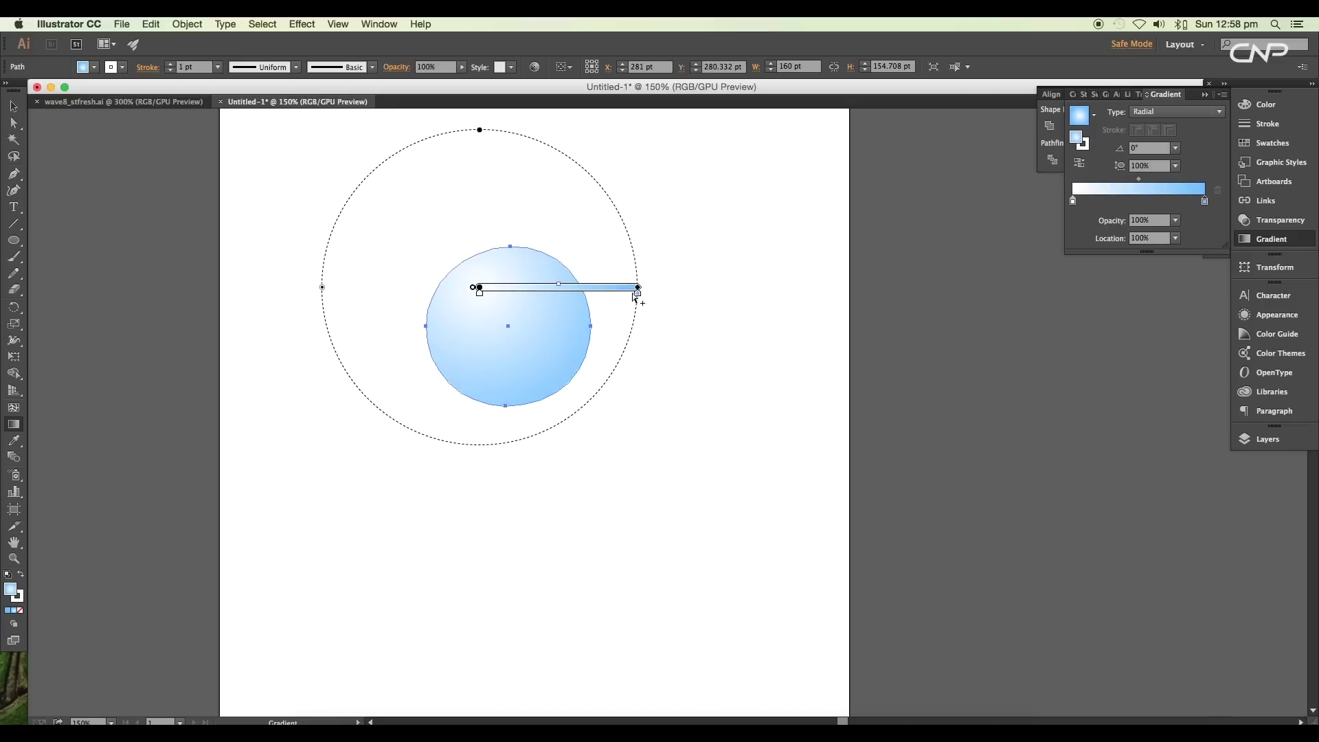
drag(636, 287, 619, 292)
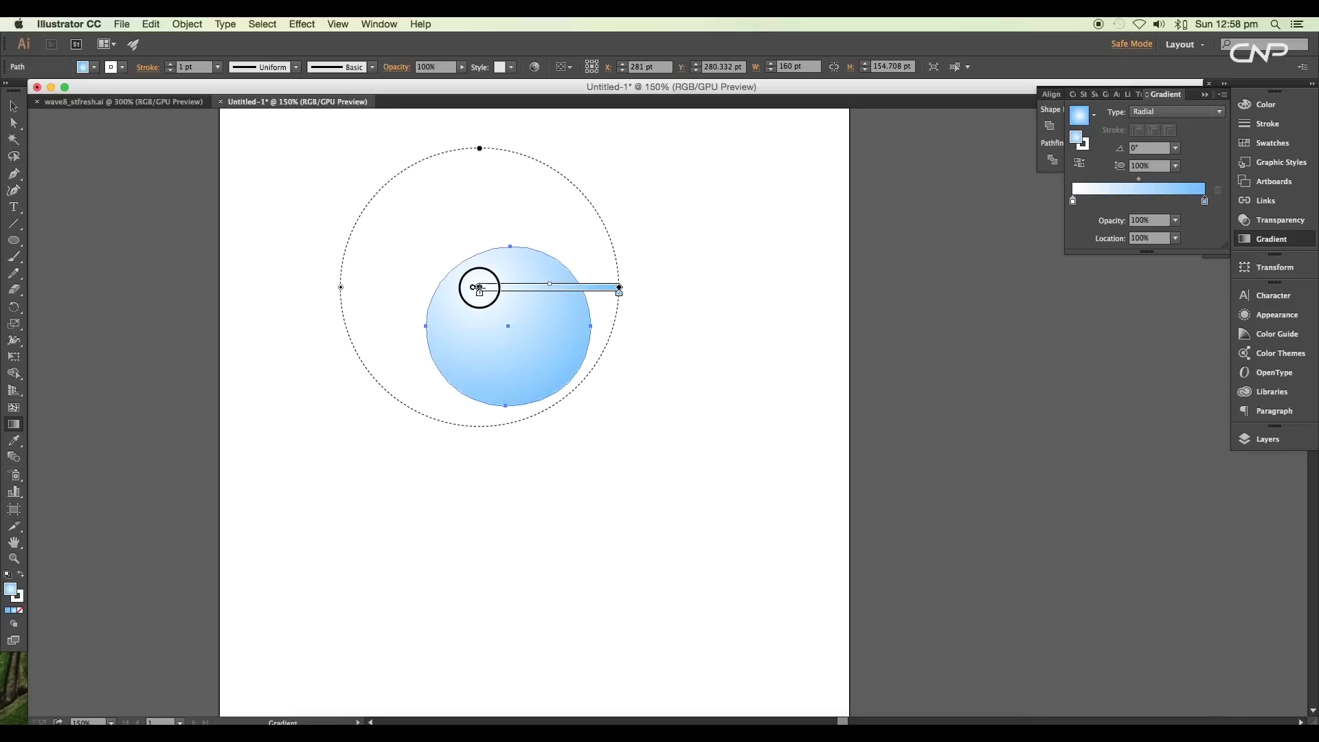
drag(479, 287, 475, 294)
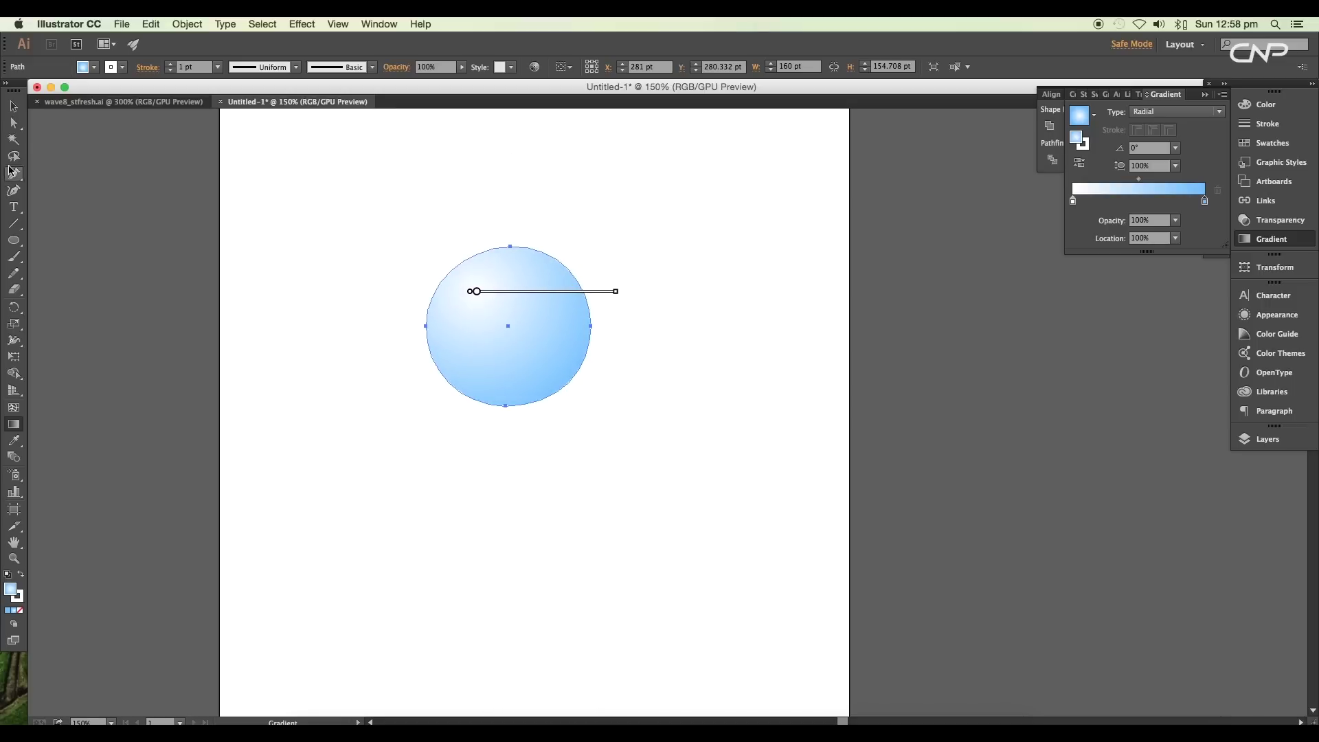
click(13, 106)
click(412, 262)
scroll(525, 307, up, 3)
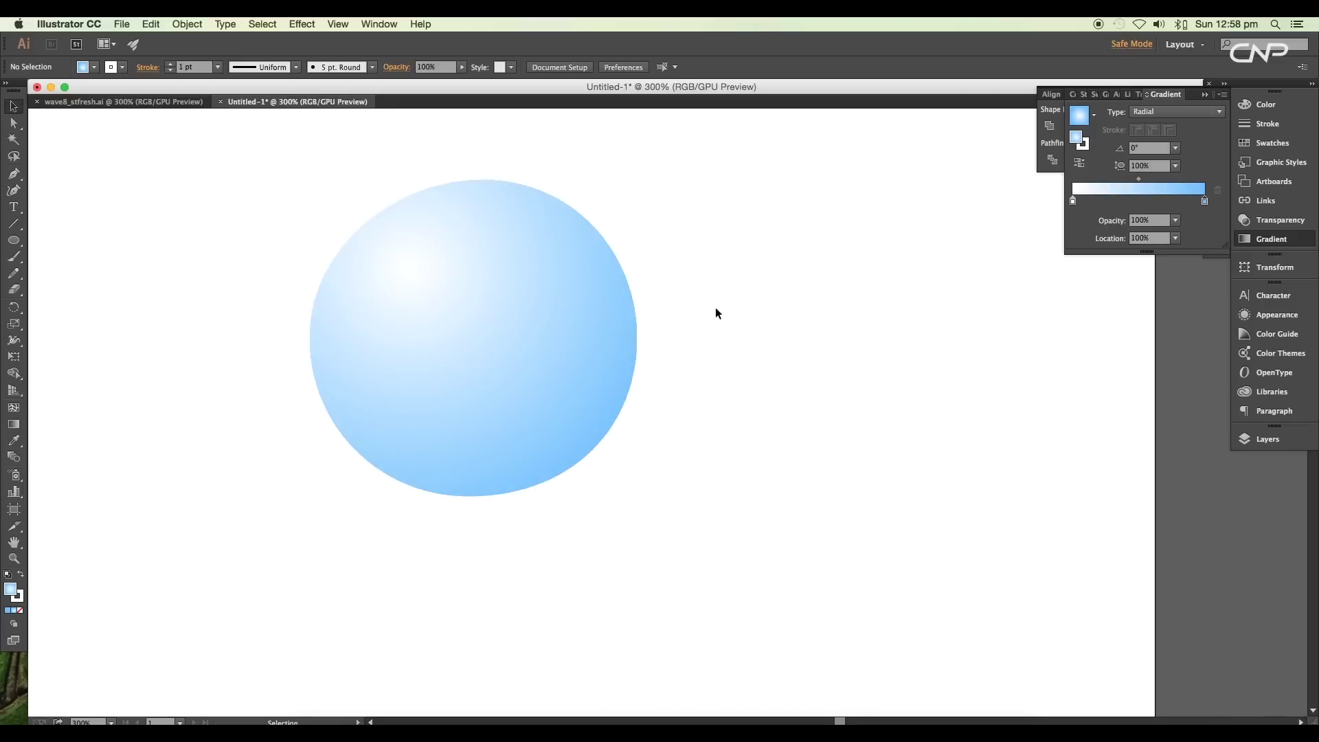
Remove the blue circle's outline stroke.
click(584, 333)
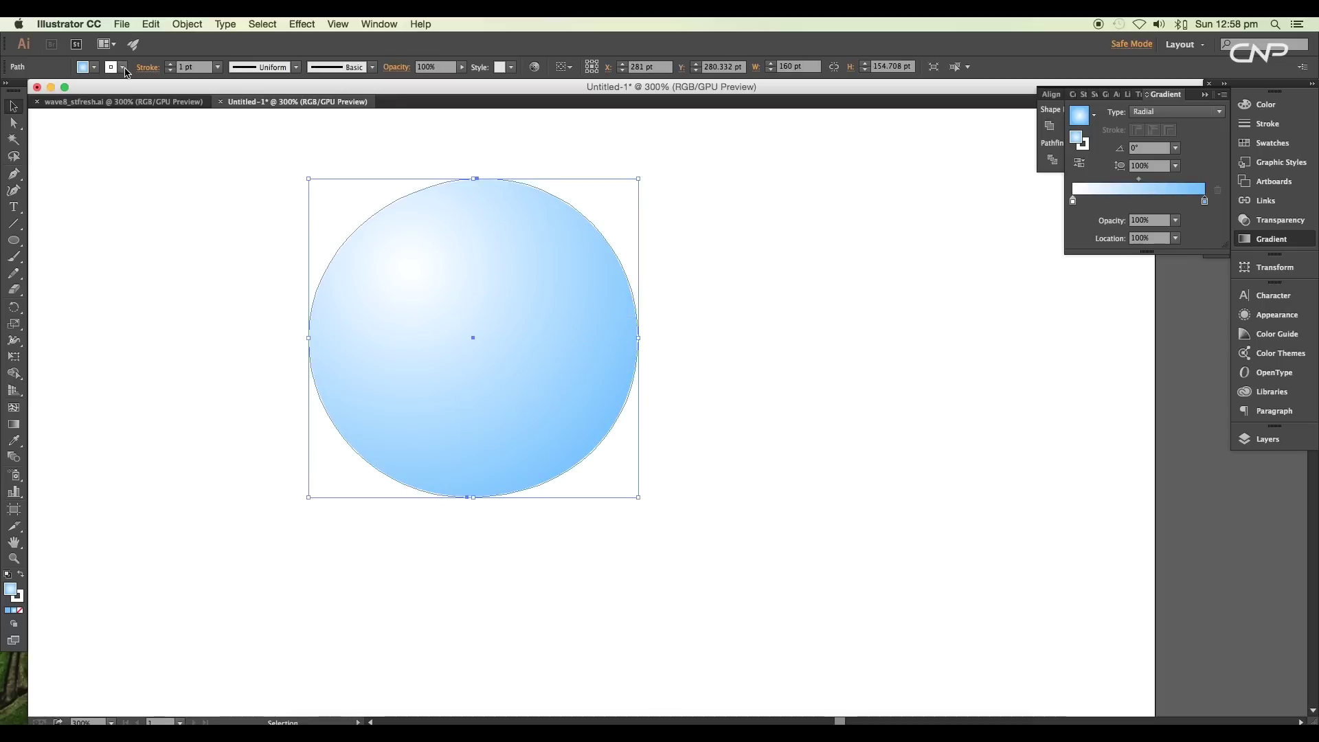
click(94, 67)
click(9, 91)
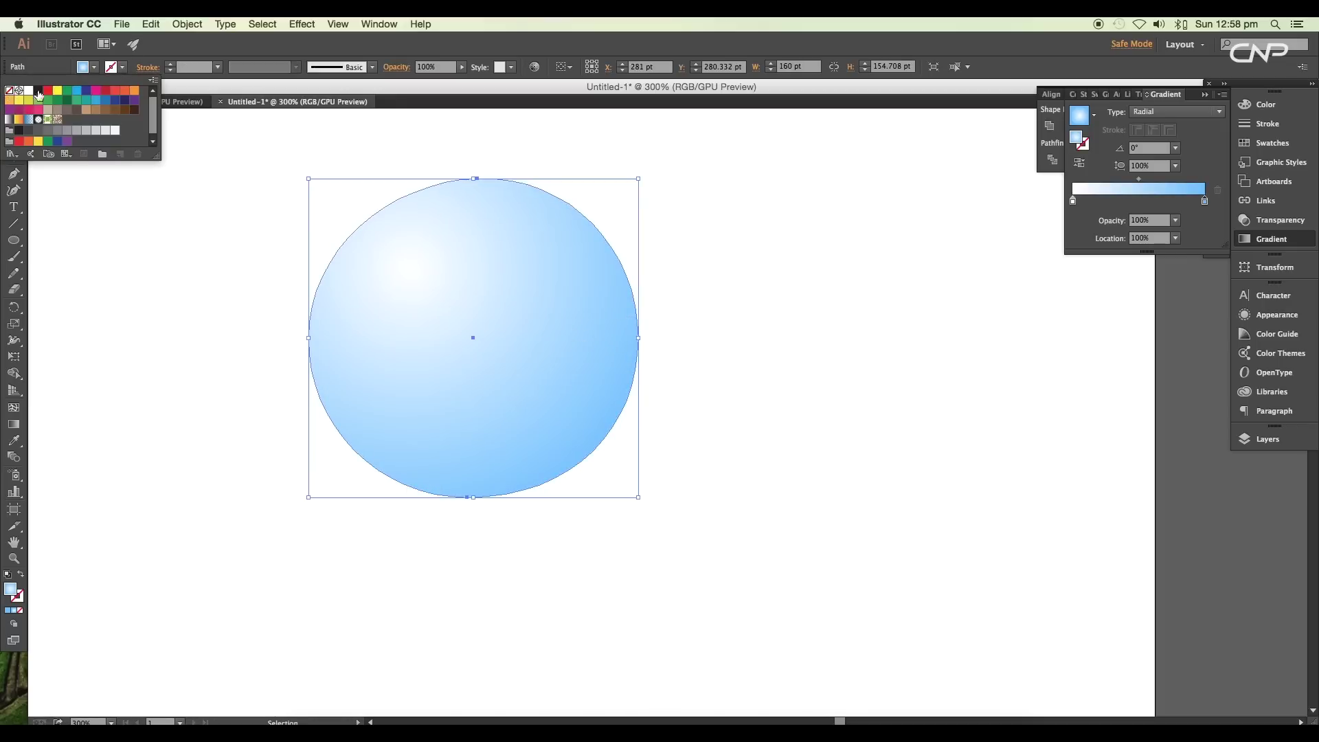
click(262, 315)
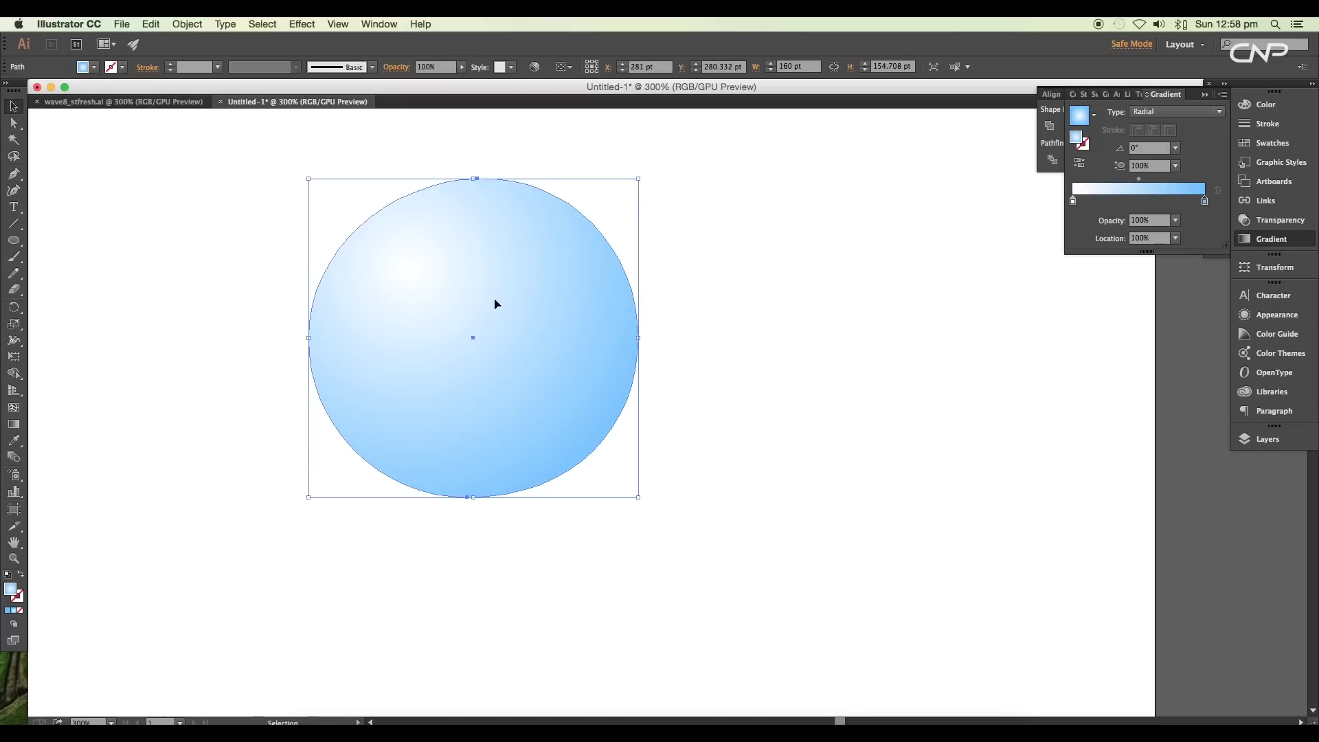
key(a)
key(v)
Duplicate the circle, shrink the copy to about 154 pt, and offset it up-left leaving a lower-right rim.
drag(523, 310, 517, 296)
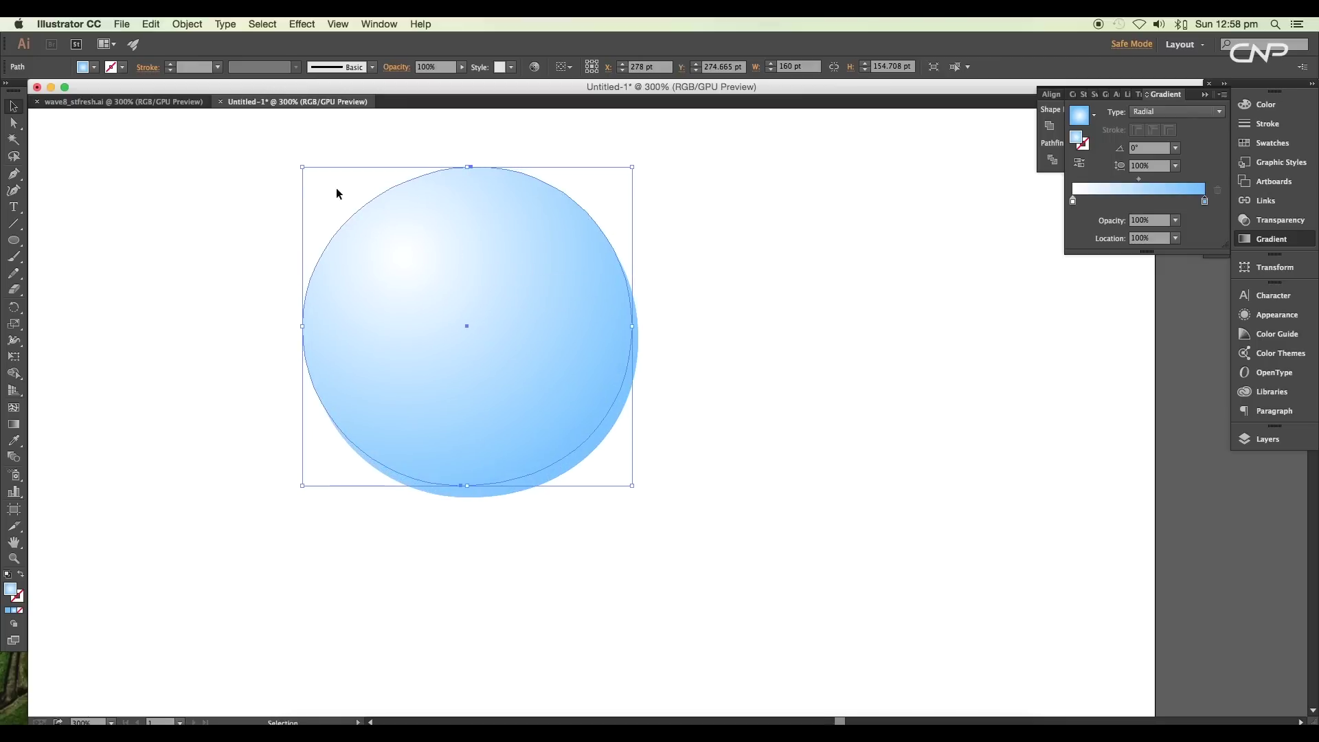
drag(303, 165, 310, 178)
drag(435, 297, 434, 293)
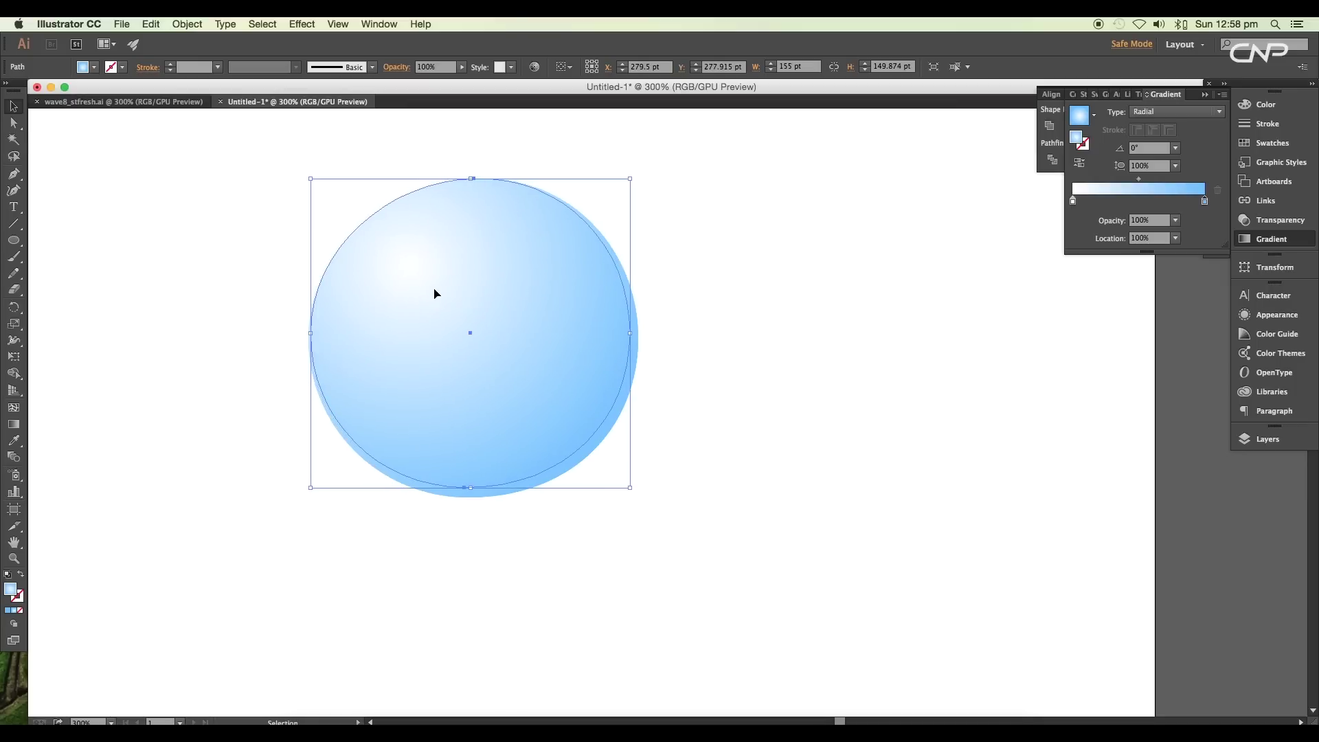
click(487, 371)
key(super+equal)
drag(316, 207, 318, 207)
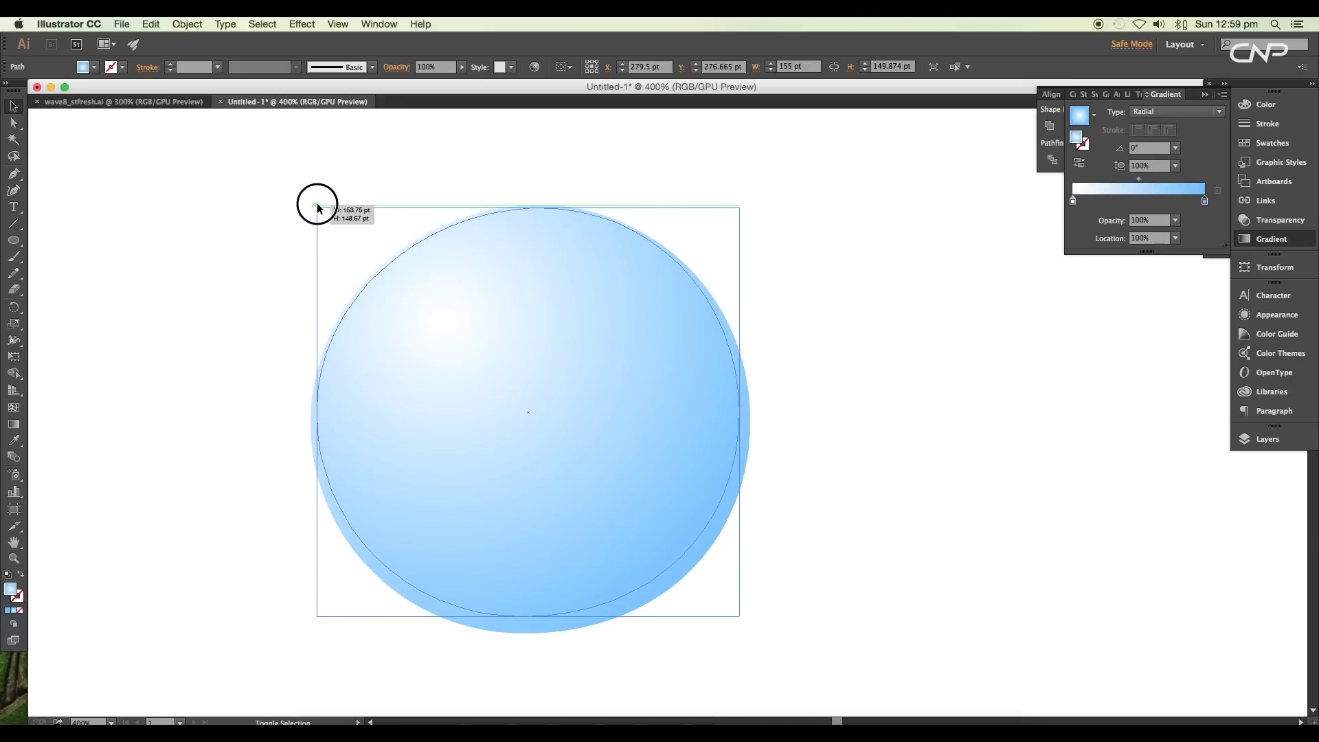
drag(318, 207, 318, 208)
drag(532, 626, 535, 634)
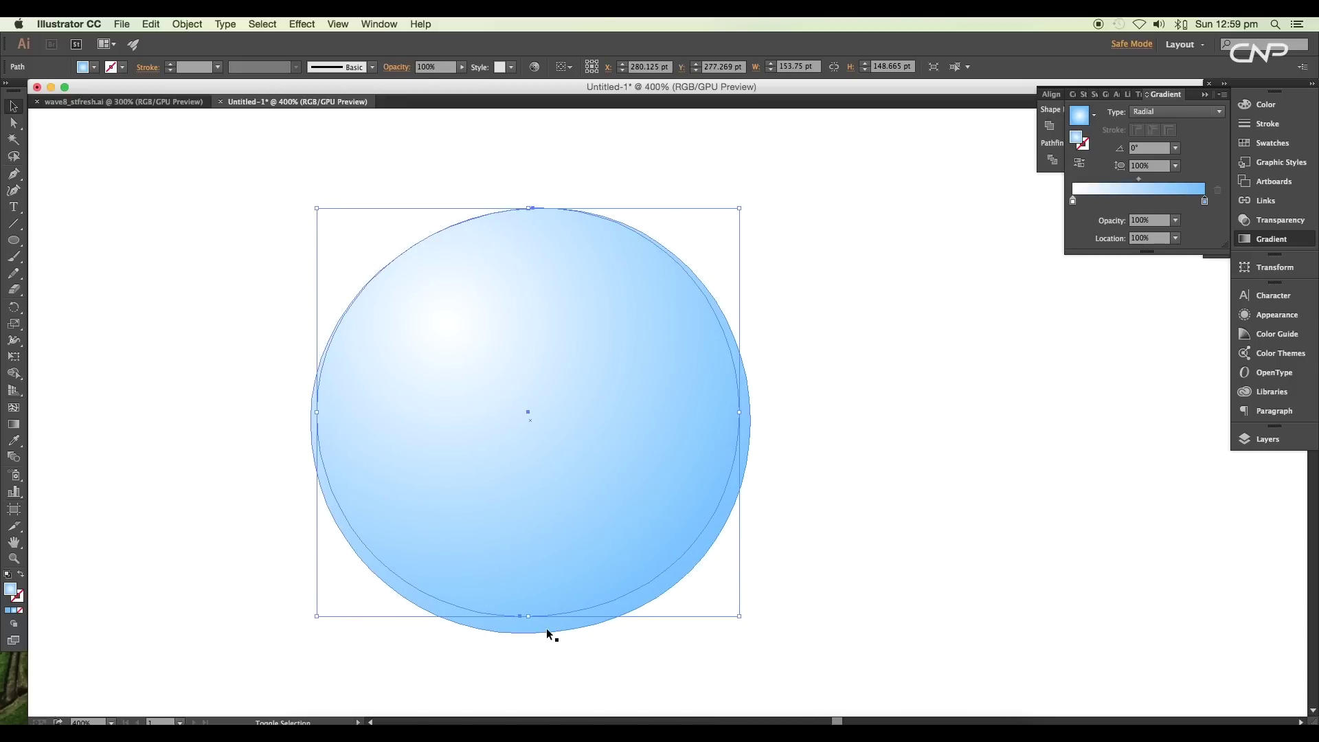
Select both circles, reveal the Pathfinder operations, then deselect to check the rim.
shift+click(546, 628)
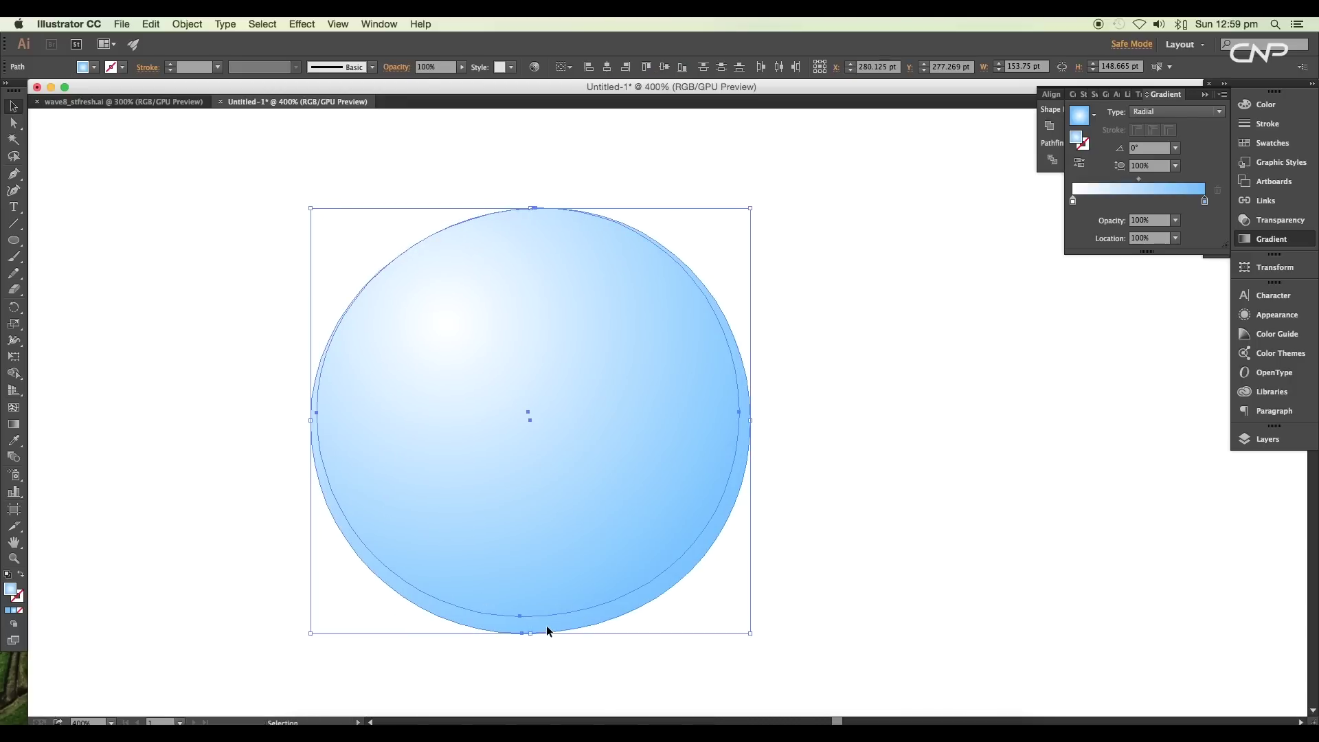
click(1205, 95)
click(814, 474)
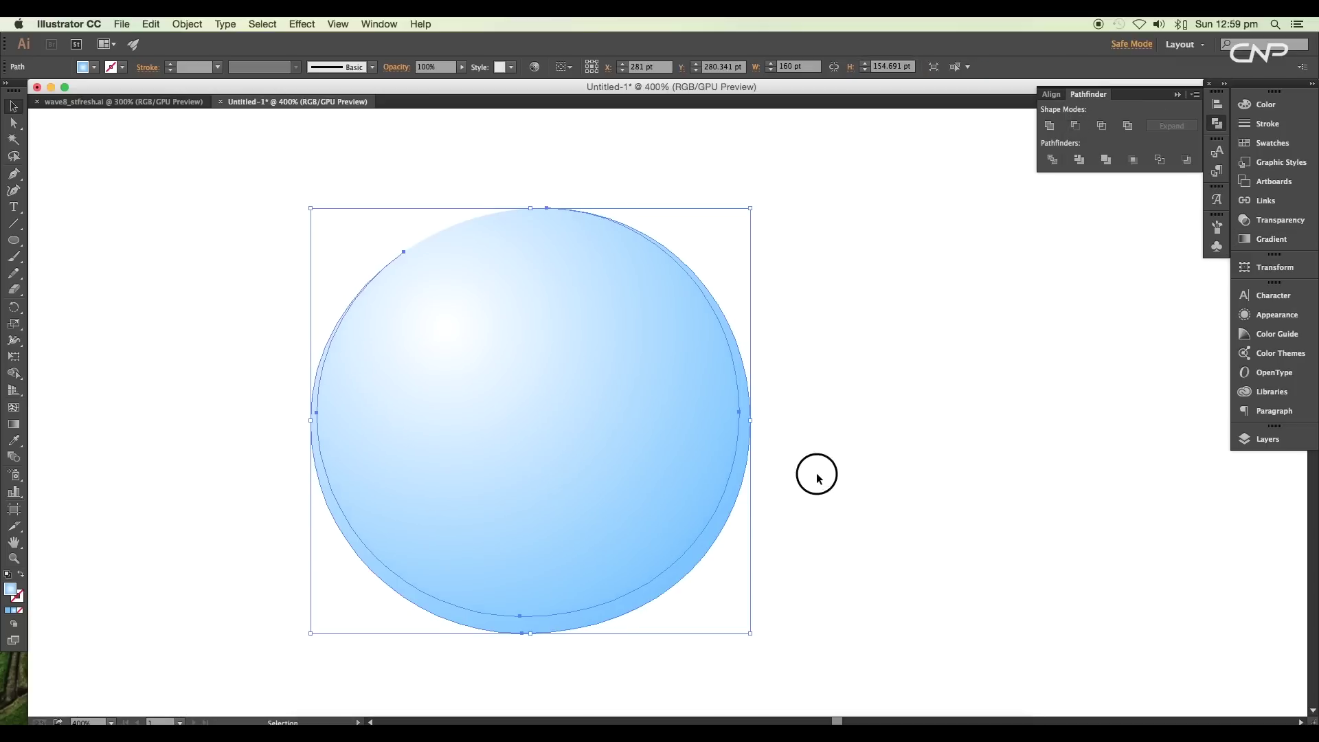
scroll(811, 481, down, 2)
Set the back circle's starting gradient stop to cyan 00aeef.
drag(811, 481, 751, 422)
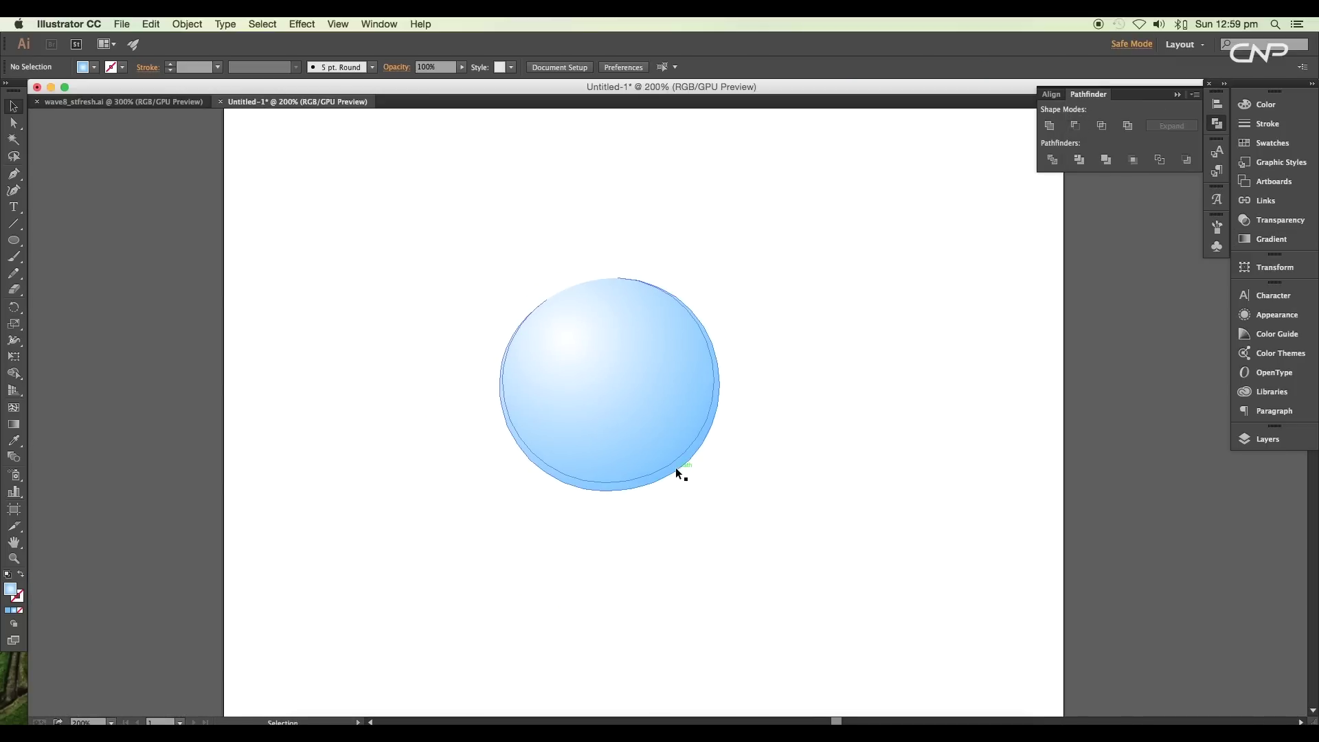
click(676, 473)
scroll(675, 473, up, 2)
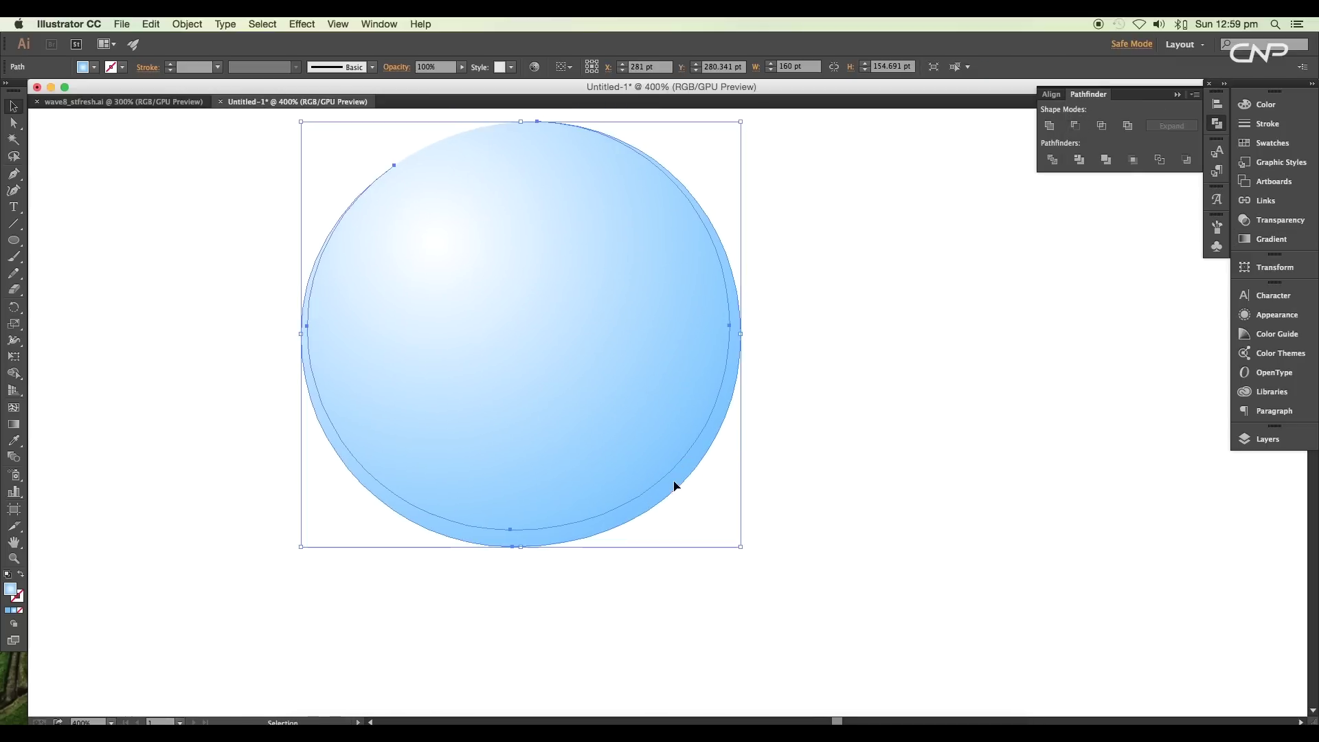
click(1252, 240)
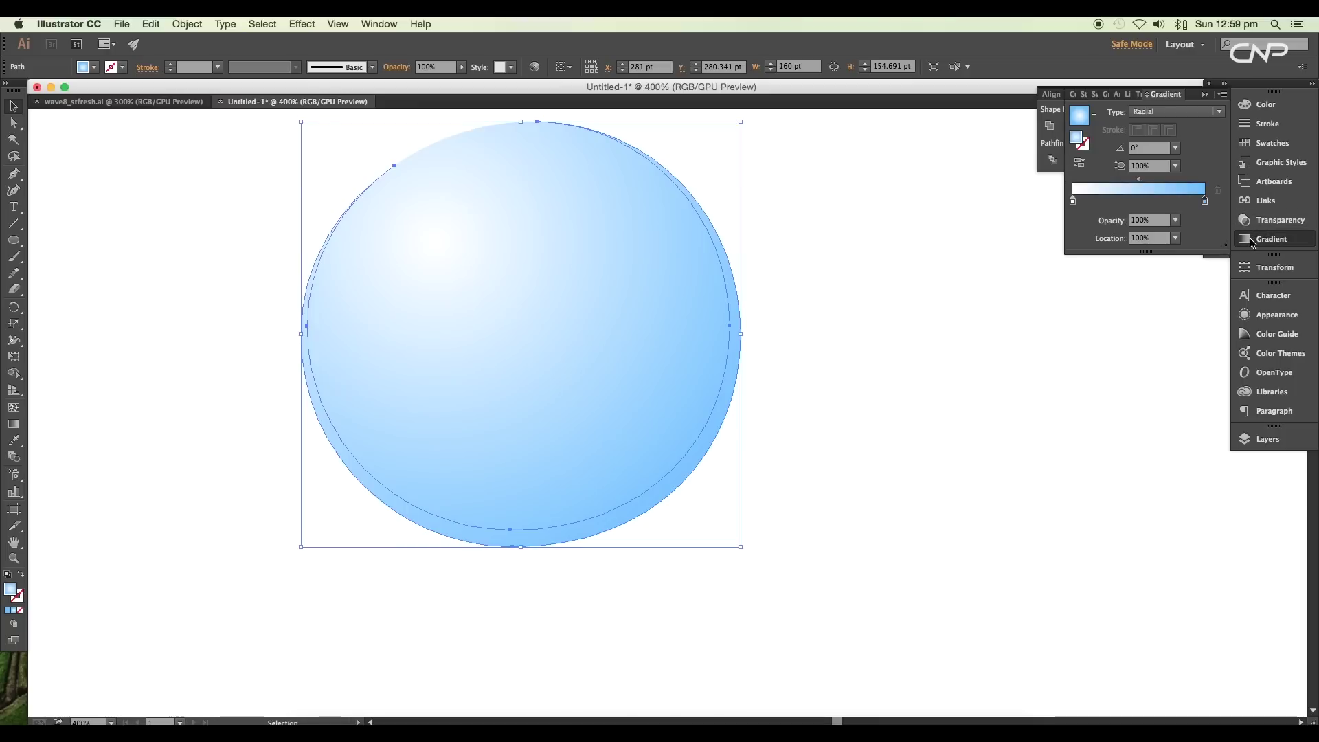
double_click(1073, 202)
click(1097, 257)
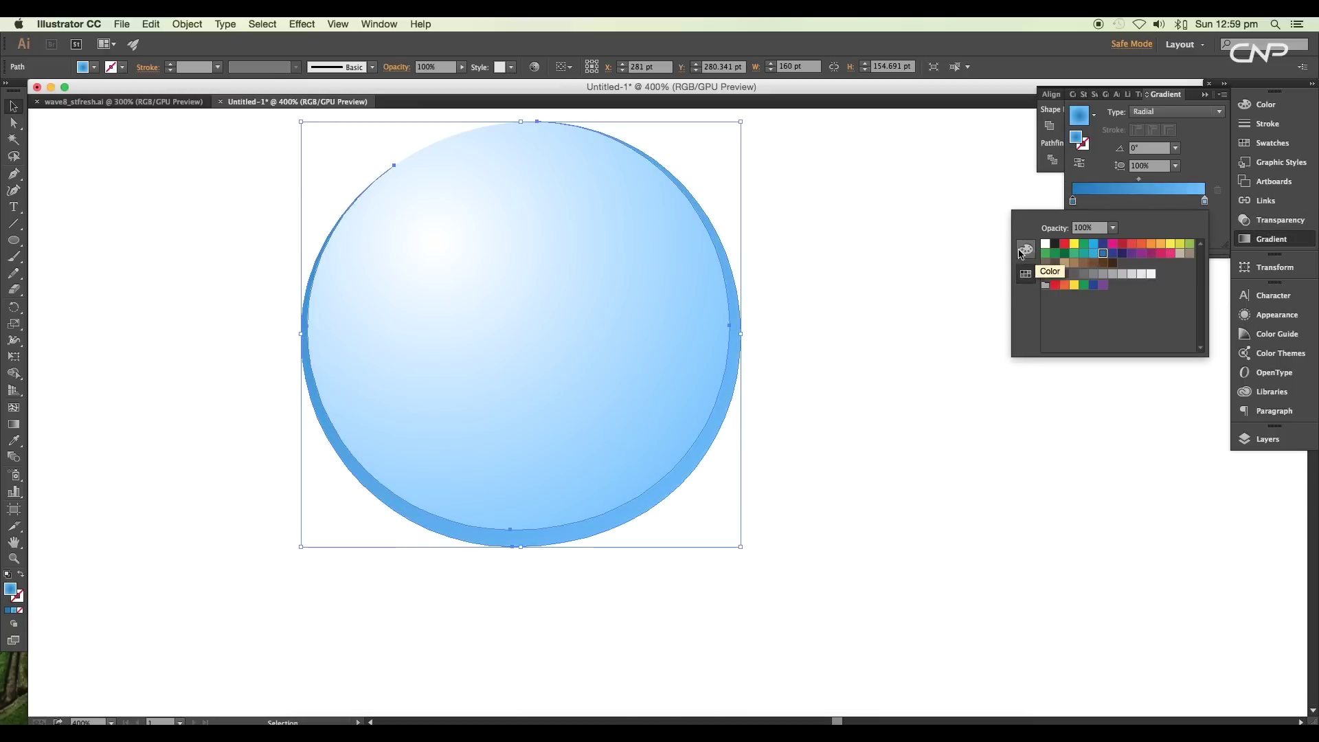
click(1026, 249)
click(1151, 322)
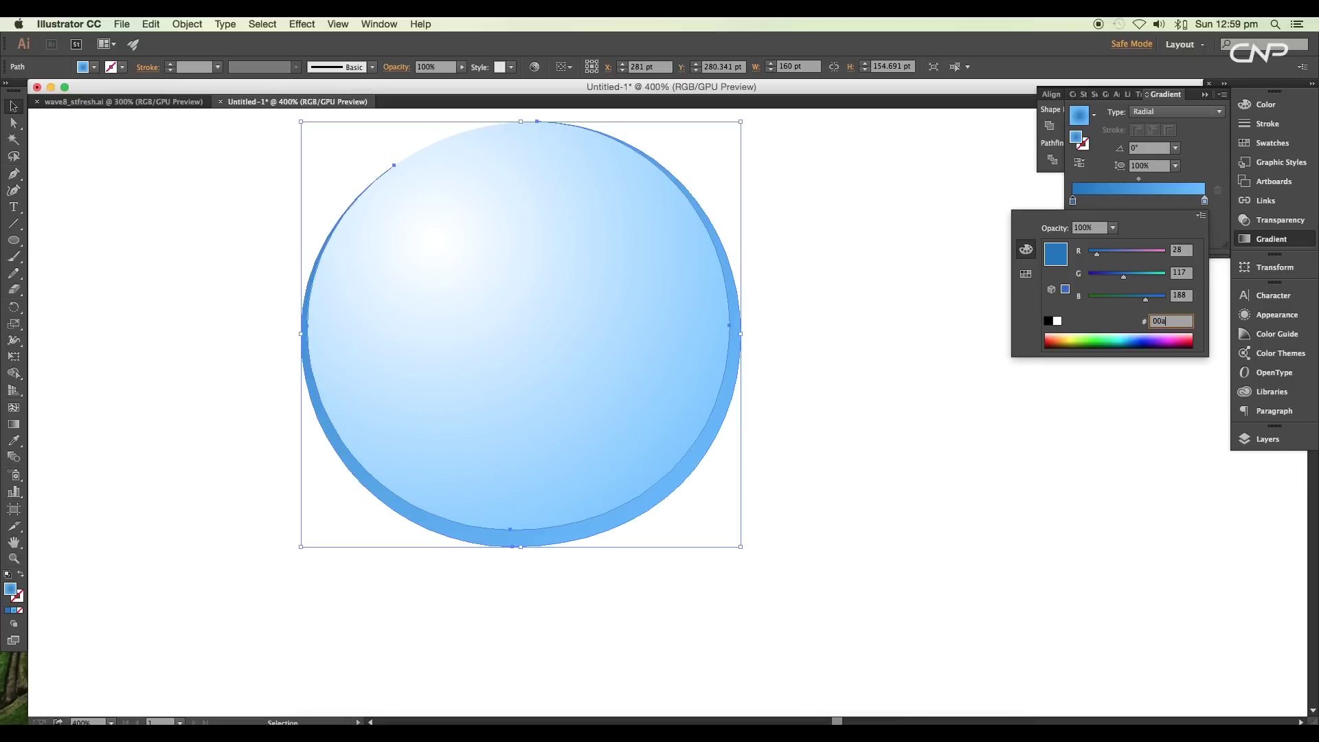
key(Return)
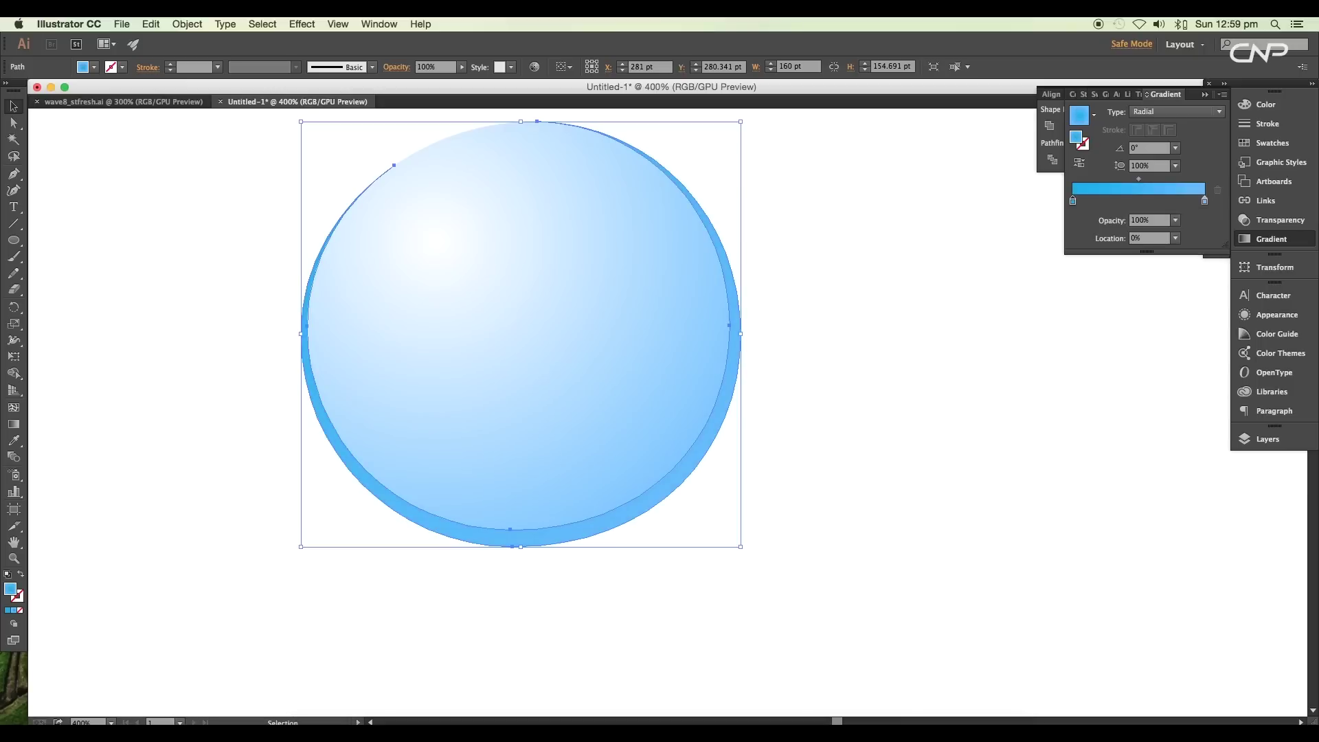
Set the ending stop to dark blue and make the rim gradient linear.
double_click(1206, 202)
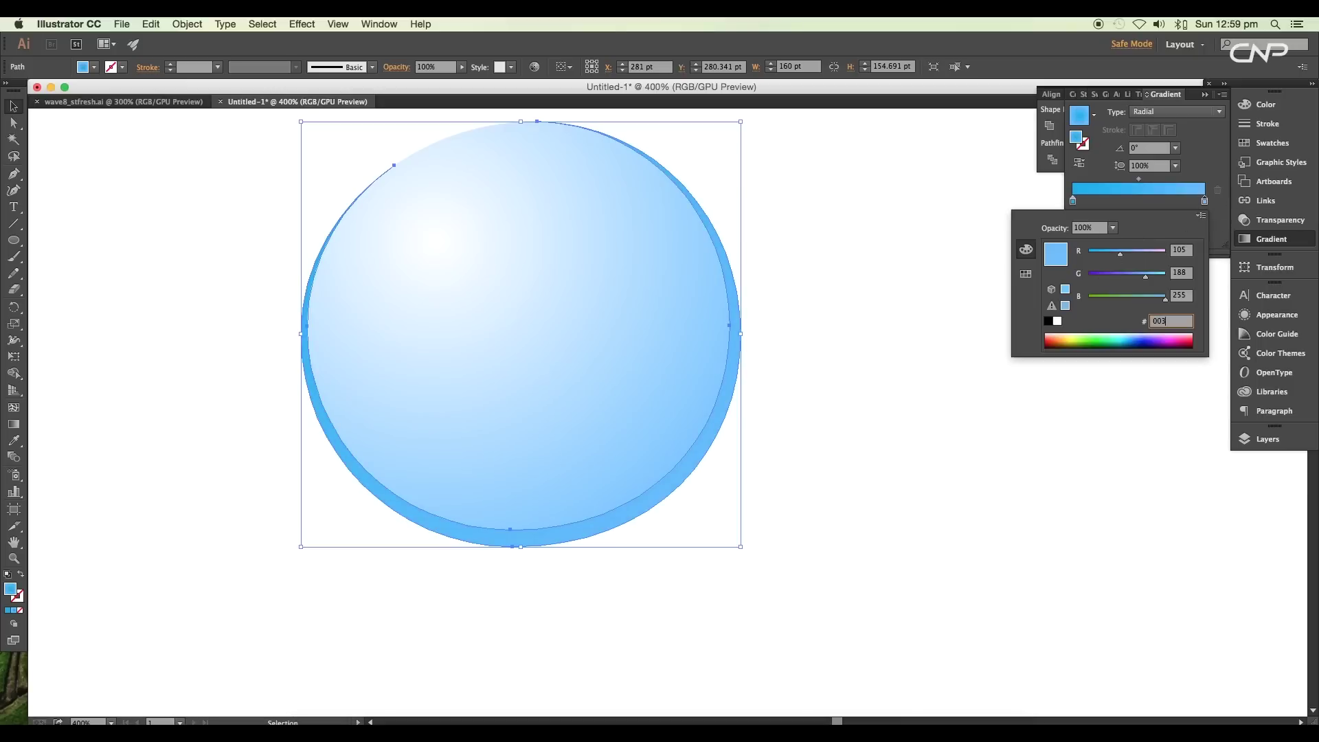
text(00378)
key(Return)
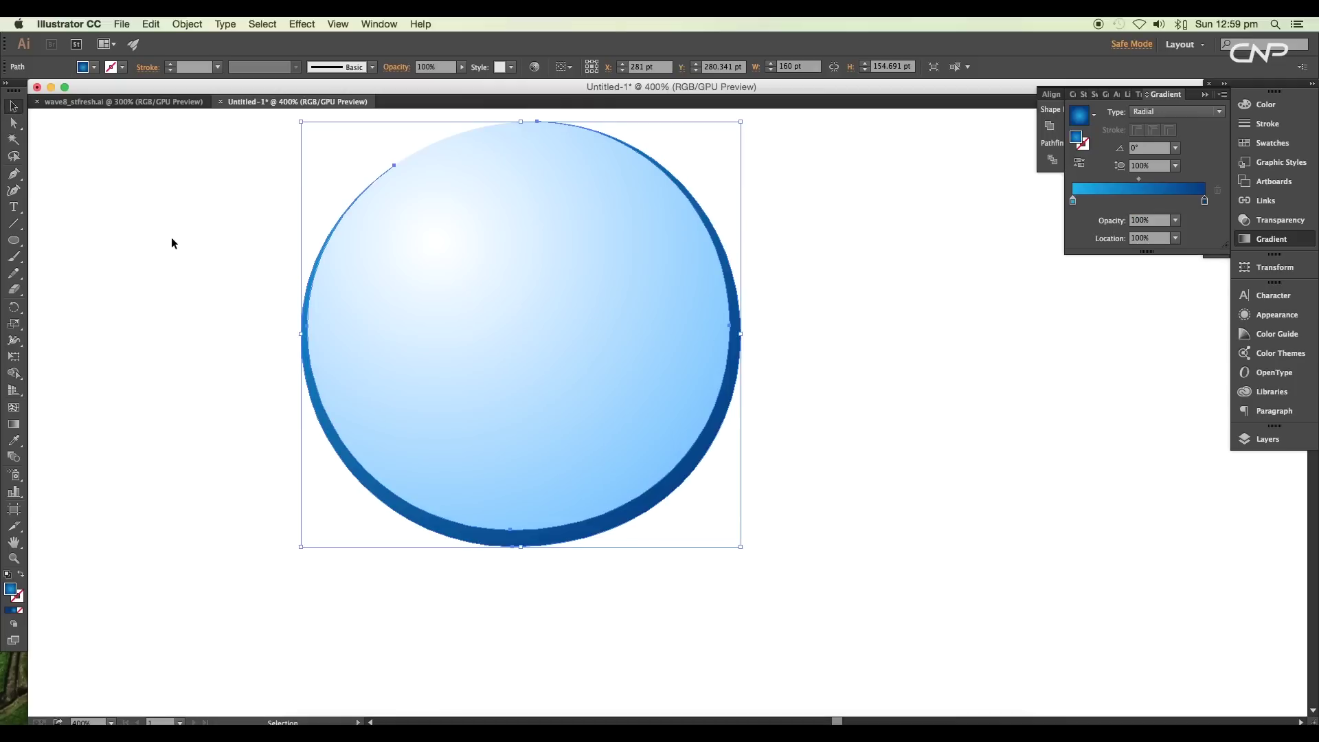
scroll(526, 470, right, 1)
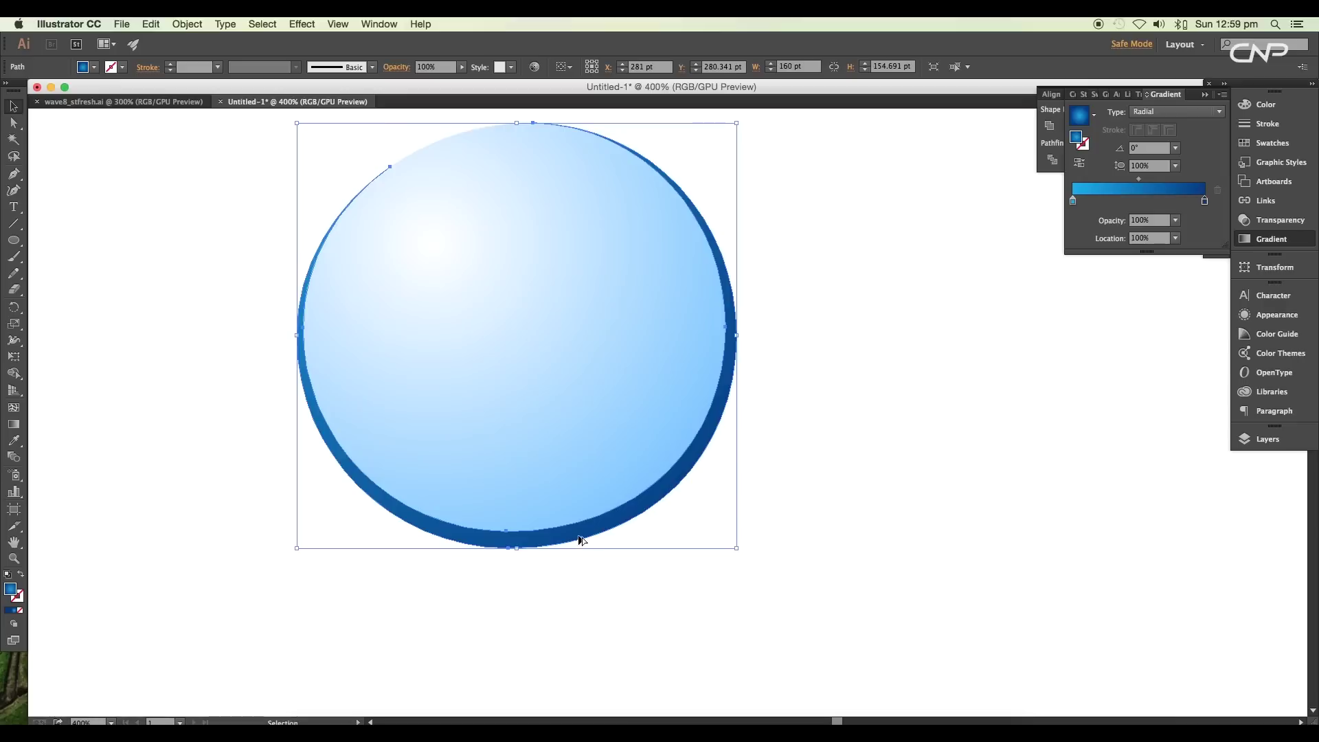
scroll(582, 537, down, 1)
click(1176, 112)
click(1173, 129)
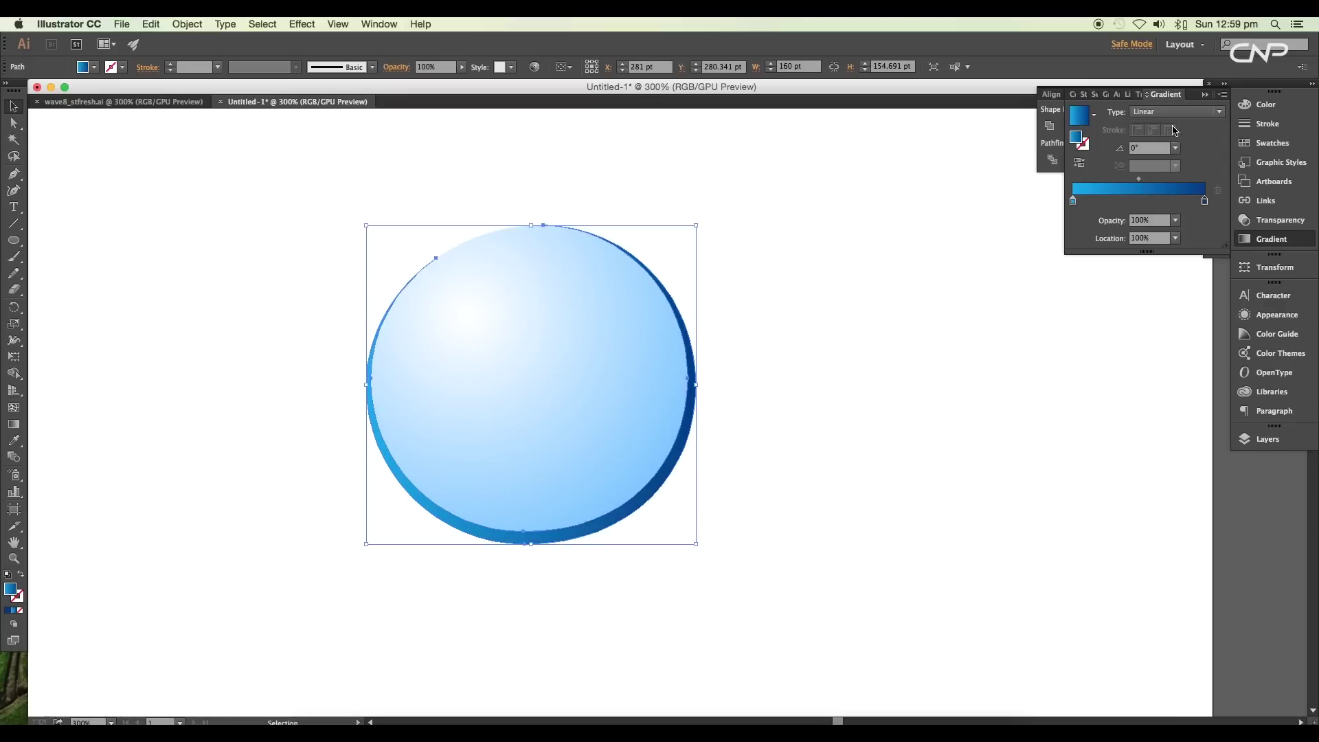
Angle the back circle's linear gradient to -81.2°, darkening the bubble's bottom edge.
click(20, 421)
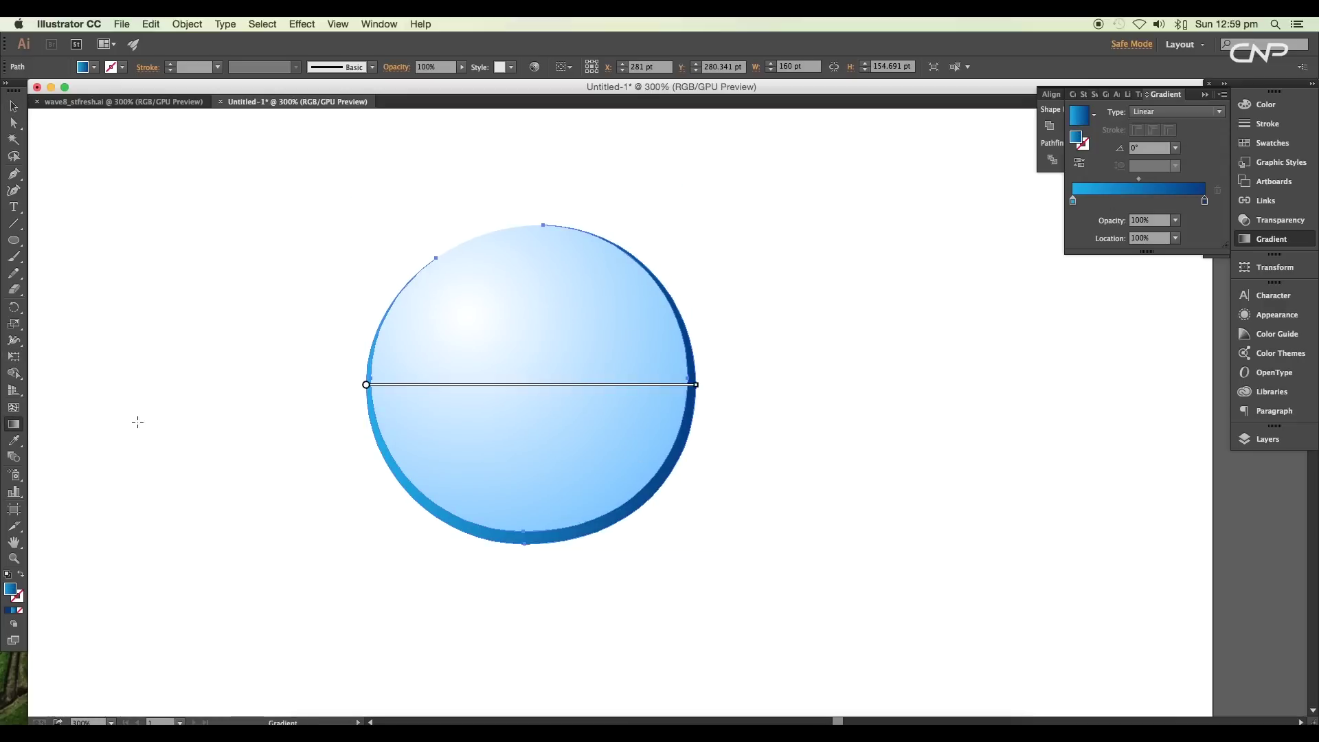
scroll(554, 456, down, 3)
mouse_move(465, 161)
mouse_down()
mouse_move(557, 481)
mouse_move(512, 460)
mouse_up()
scroll(550, 486, up, 1)
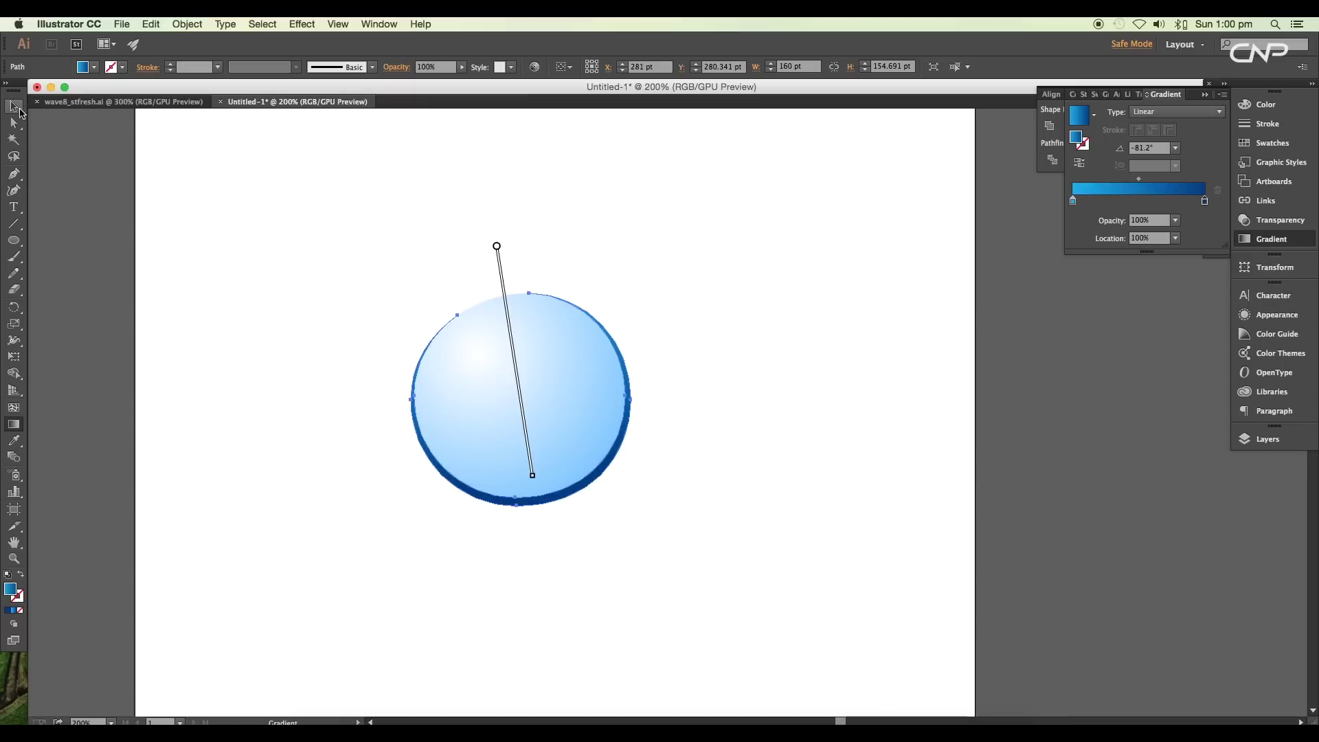
click(20, 110)
click(674, 325)
key(ctrl+=)
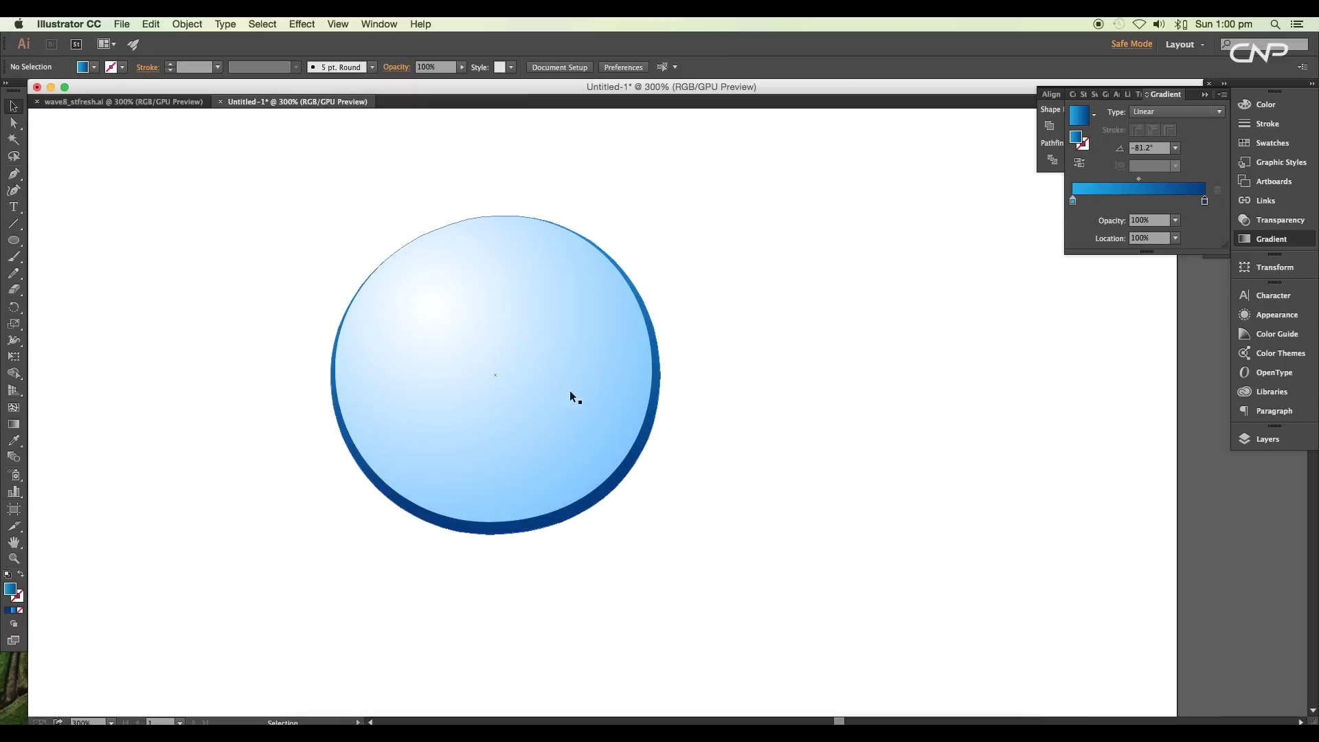
Reselect the front light-blue circle.
click(548, 392)
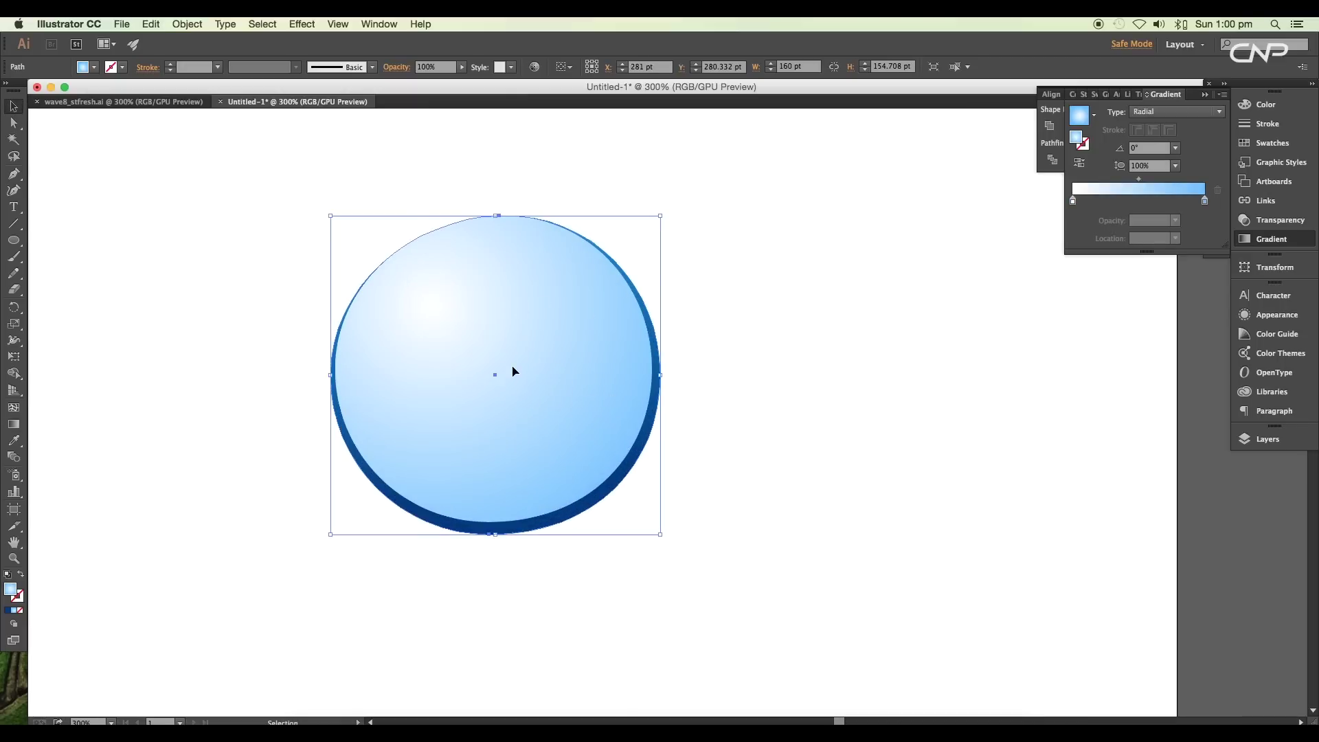
key(a)
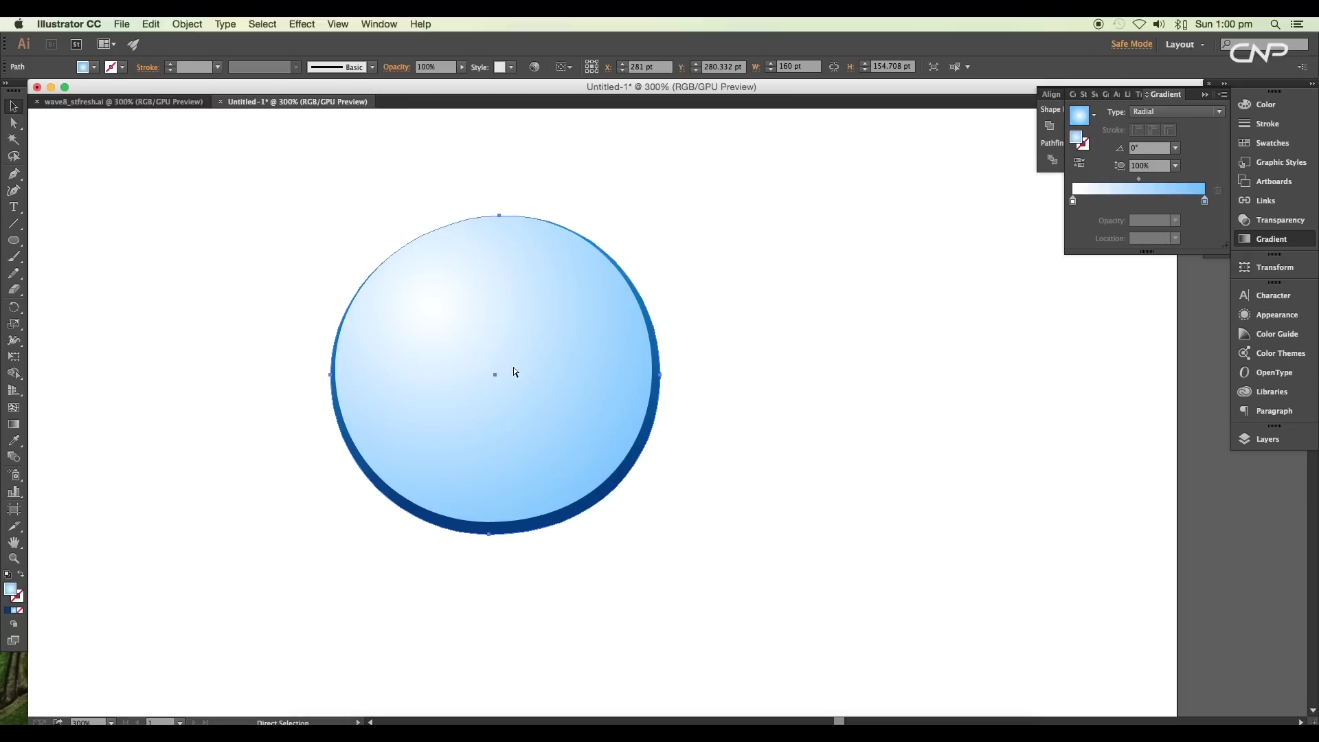
key(v)
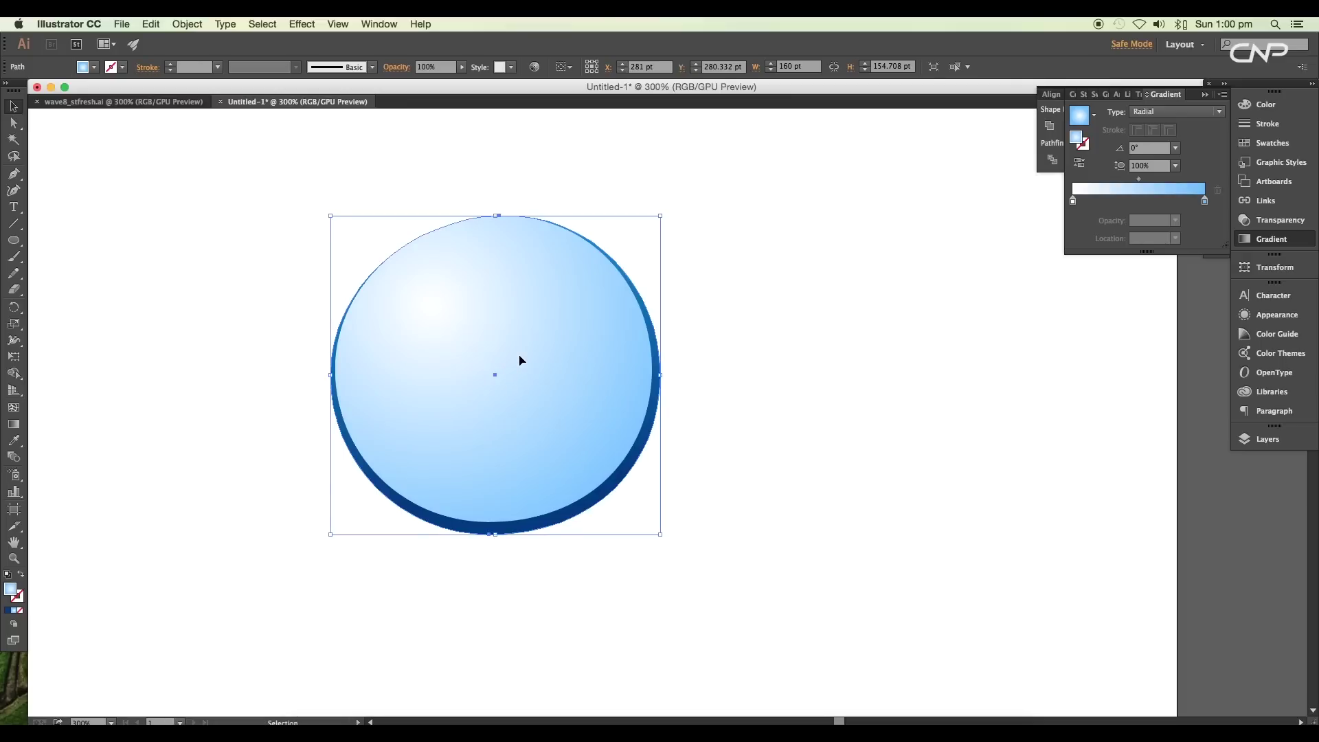
click(14, 176)
Draw a closed cap shape whose wavy lower edge crosses the bubble's middle.
click(679, 374)
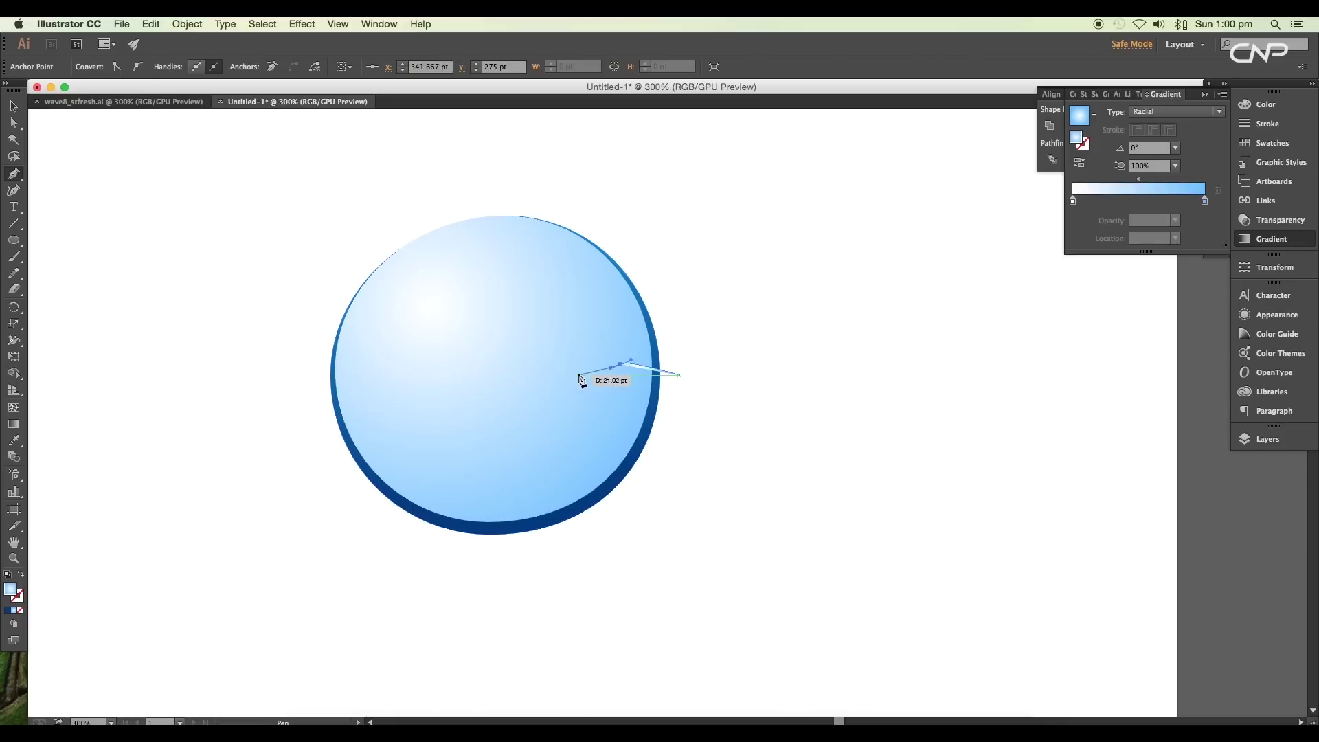
drag(591, 355, 526, 391)
drag(431, 392, 409, 388)
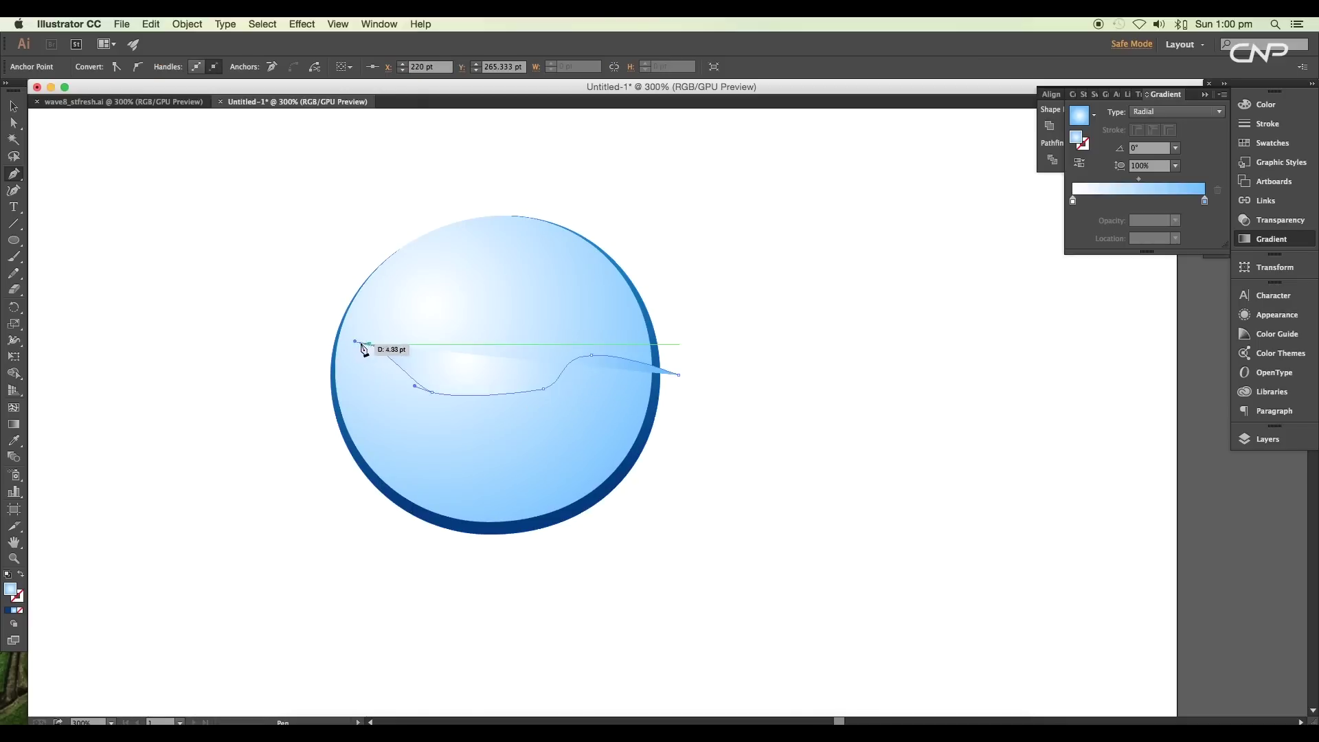
click(370, 344)
drag(294, 339, 280, 348)
click(293, 215)
click(506, 146)
click(797, 237)
click(765, 347)
click(678, 375)
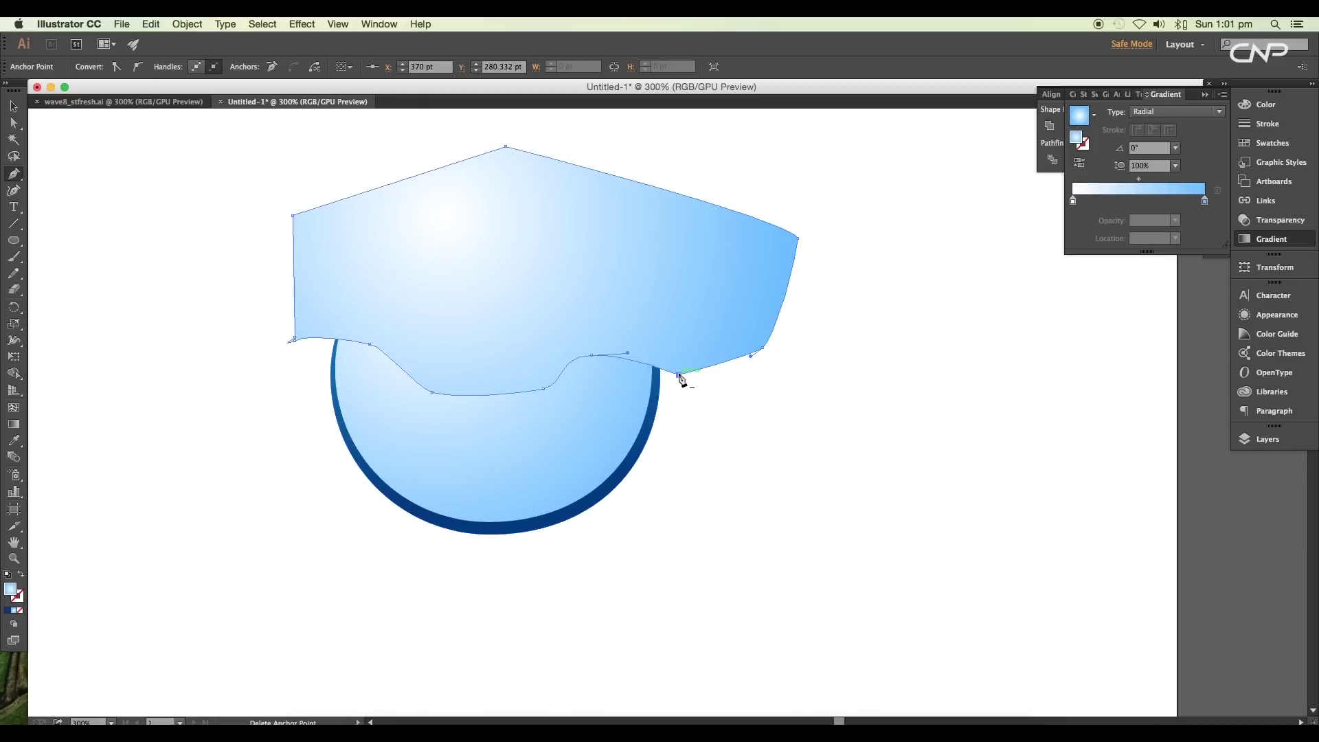
key(v)
Subtract the cap from the front circle with Minus Front and select the remaining water shape.
click(753, 442)
click(632, 339)
shift+click(584, 401)
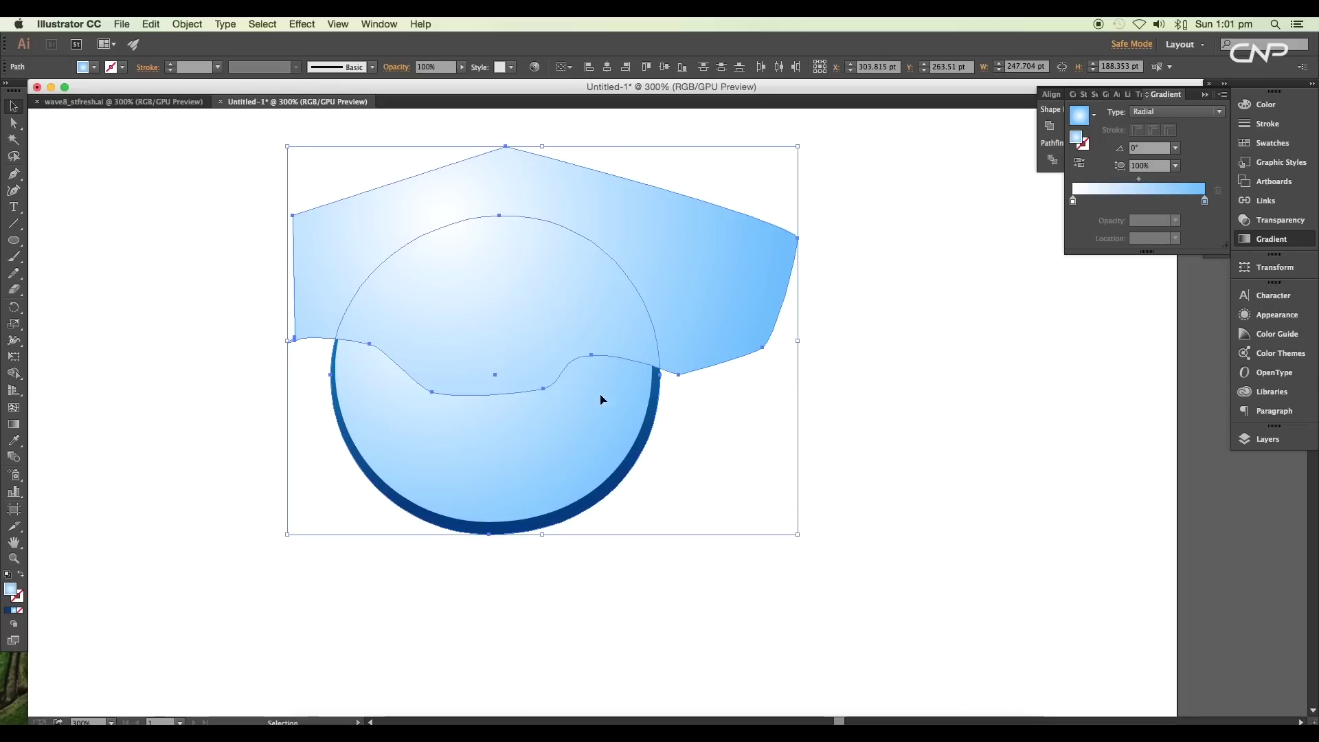
click(1214, 99)
click(1075, 125)
click(786, 455)
click(561, 438)
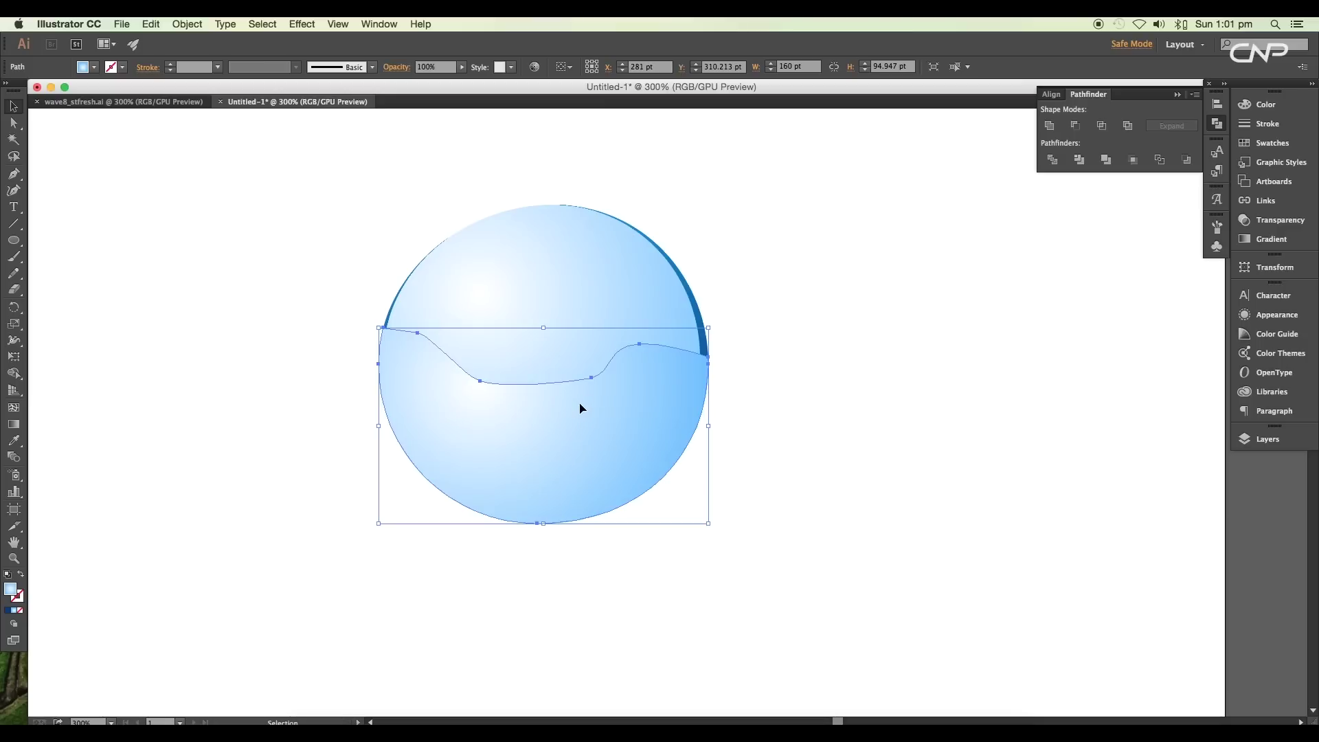
click(1270, 239)
Change the water gradient's end colour to dark blue and shift its radial highlight slightly down-left.
double_click(1206, 203)
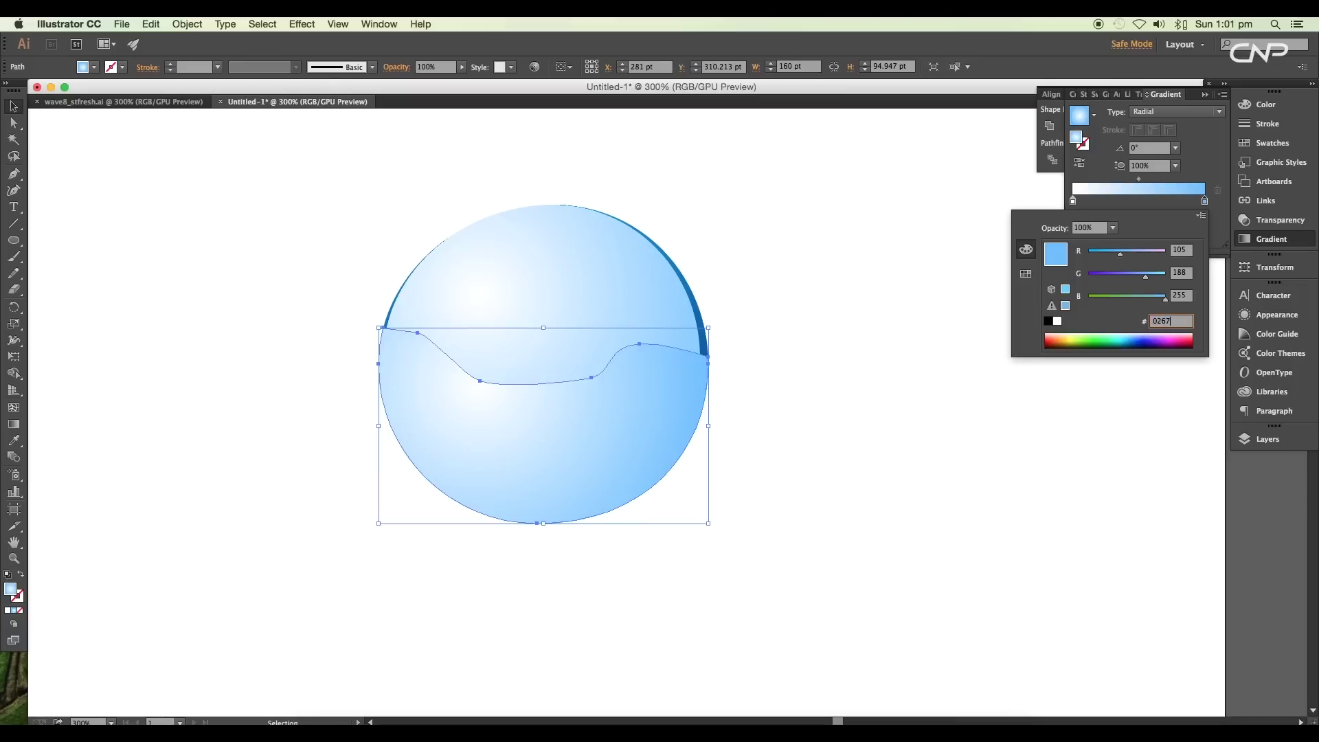
text(c)
key(Return)
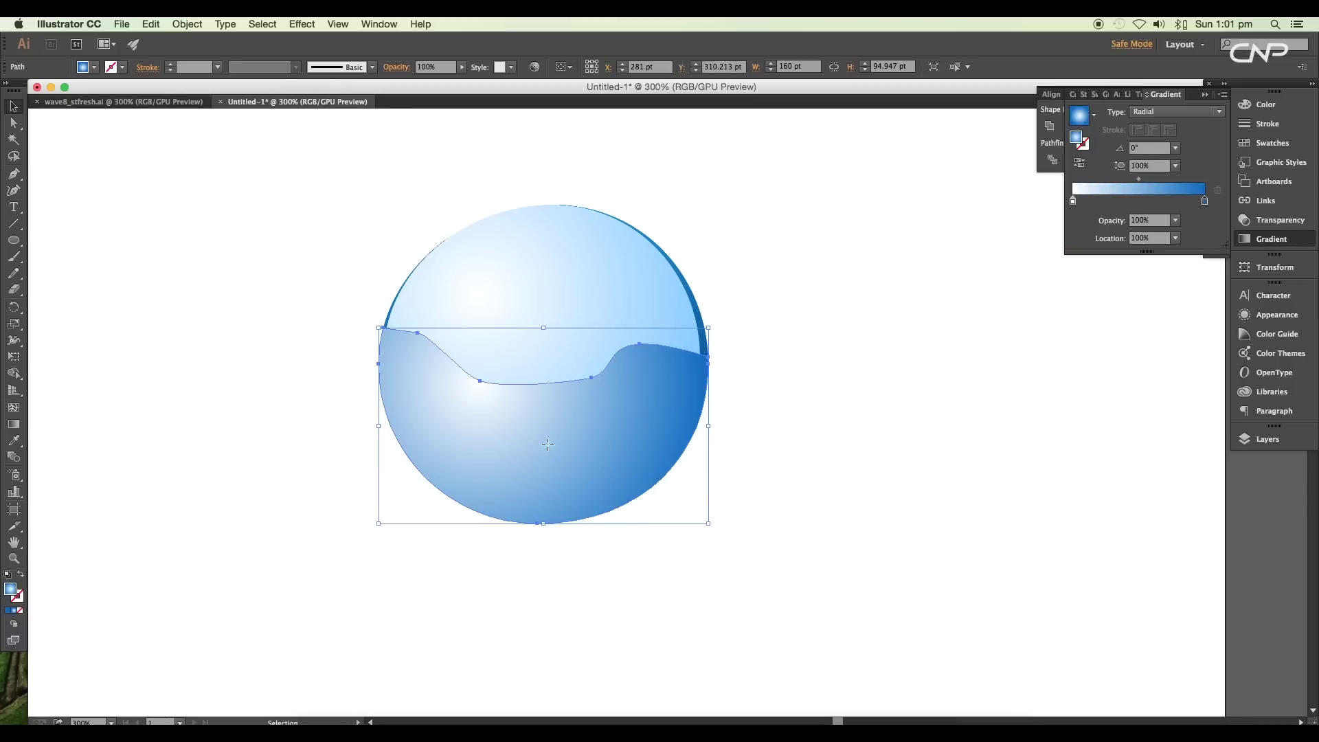
key(g)
mouse_move(476, 386)
mouse_down()
mouse_move(715, 533)
mouse_move(680, 463)
mouse_up()
key(super+minus)
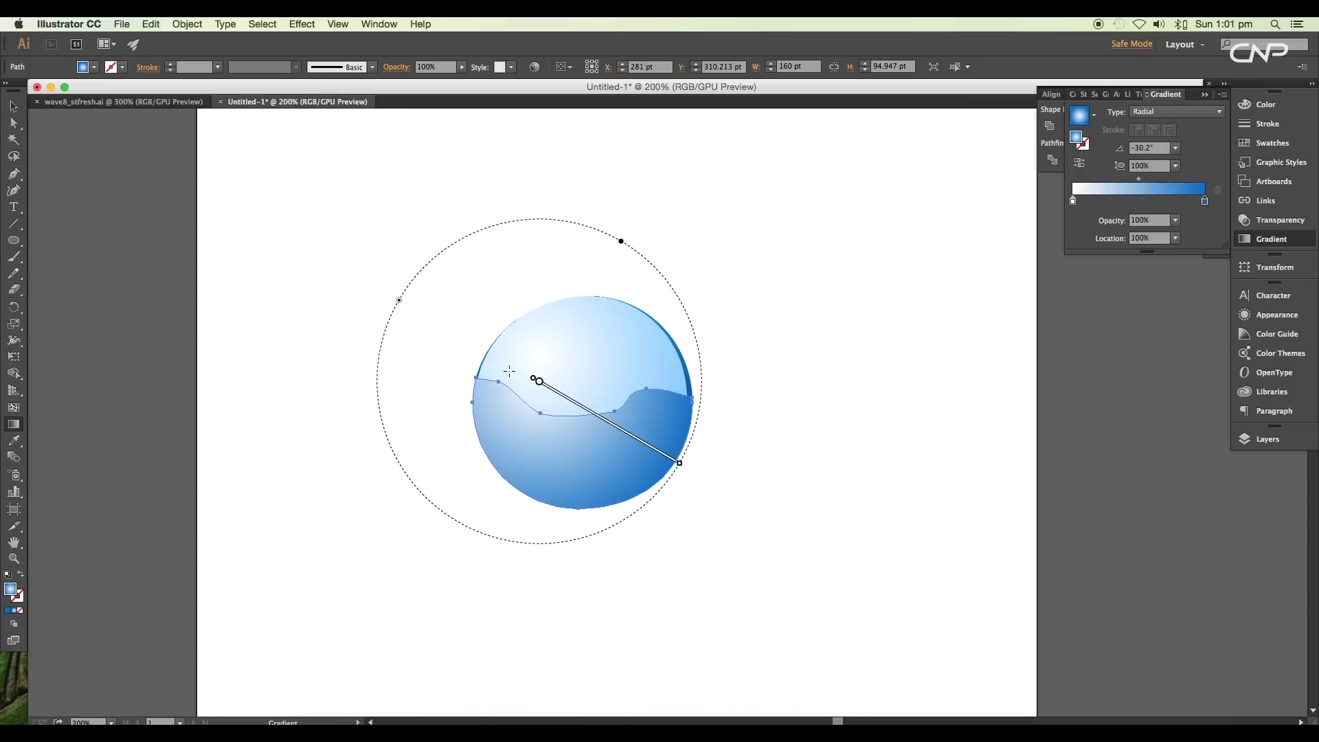
drag(533, 377, 538, 389)
Deselect everything, recentre on the sphere, and select its outer circle.
key(v)
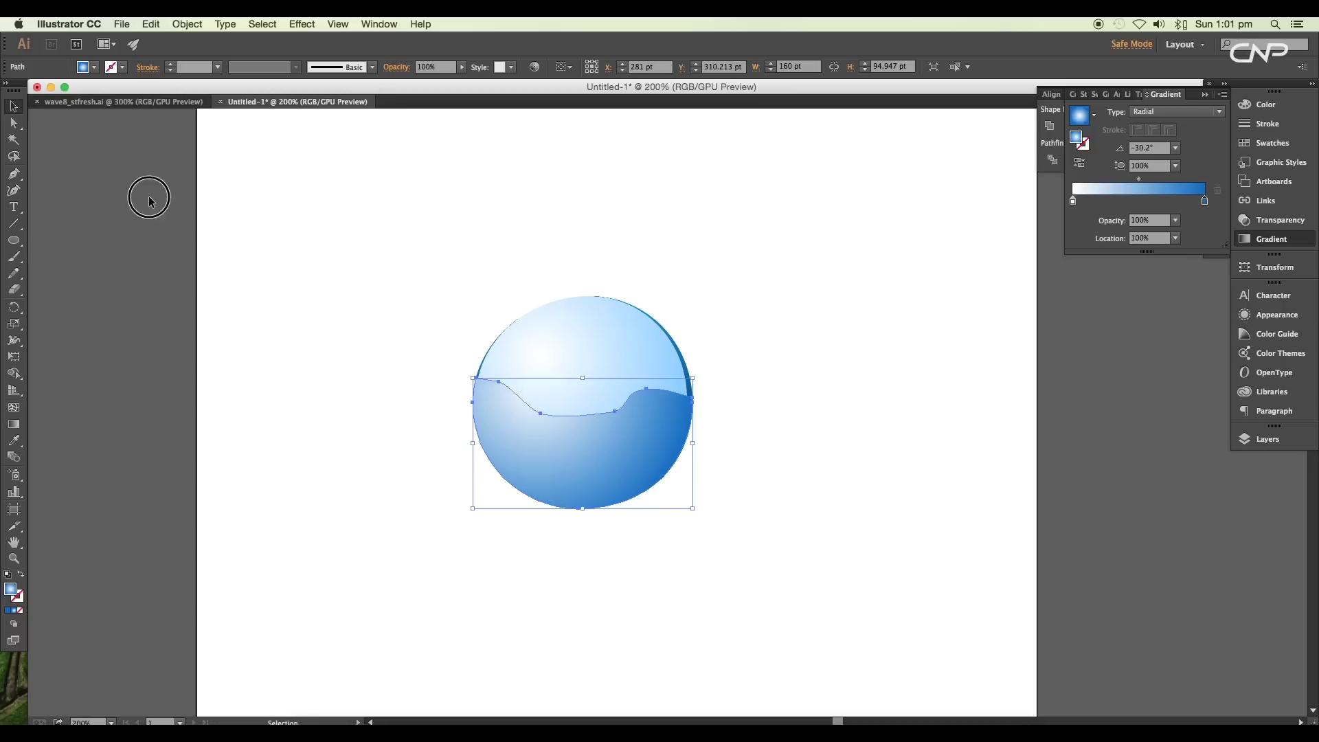
click(147, 197)
drag(412, 318, 370, 314)
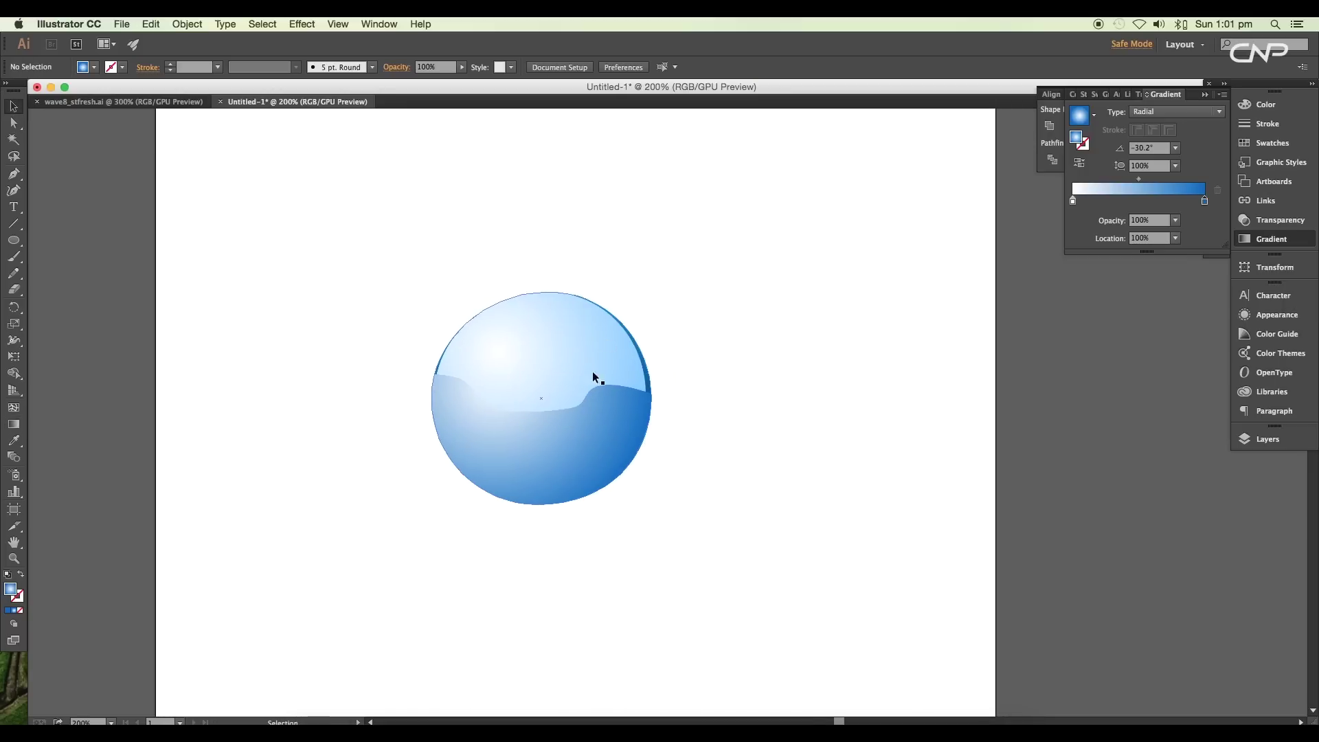
click(644, 371)
Bring the sphere's outline to the front of the stacking order.
right_click(644, 374)
mouse_move(732, 548)
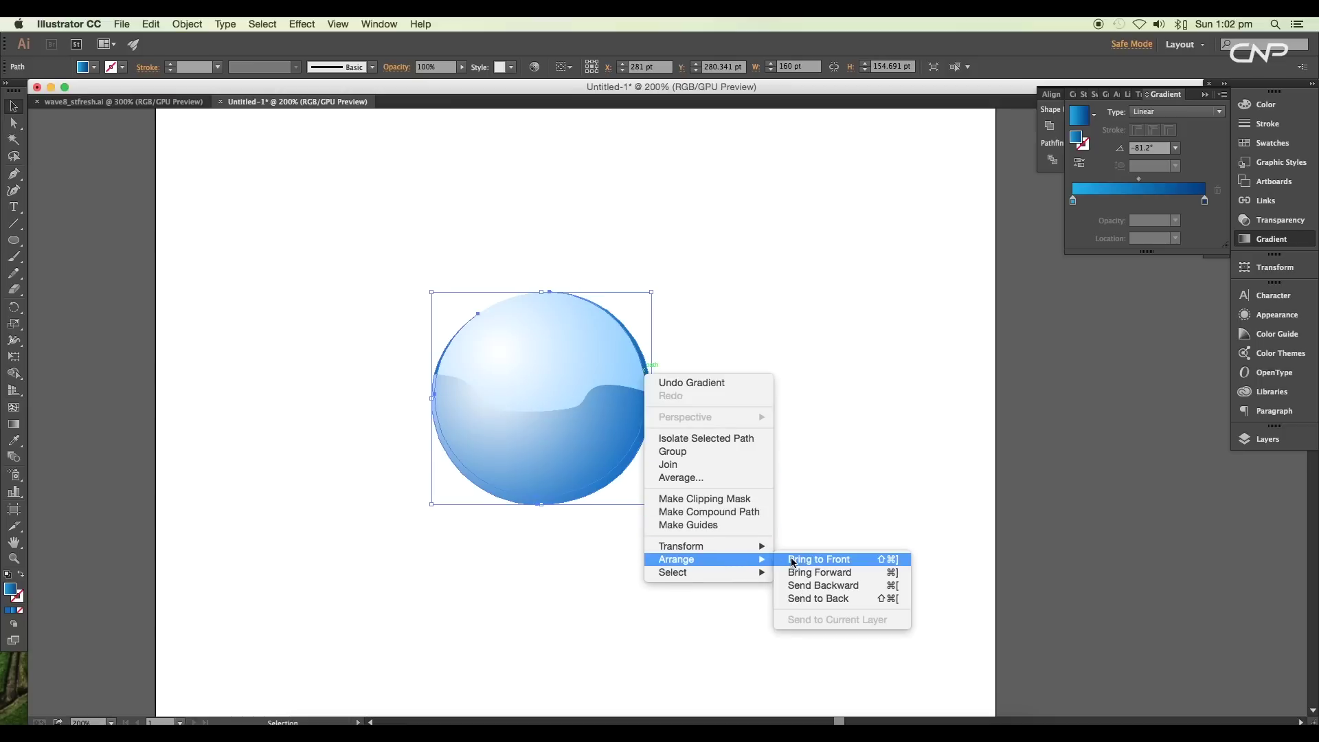
click(831, 559)
click(739, 476)
Place a duplicate of the wave shape slightly lower than the original.
scroll(721, 460, left, 3)
key(super+equal)
click(592, 442)
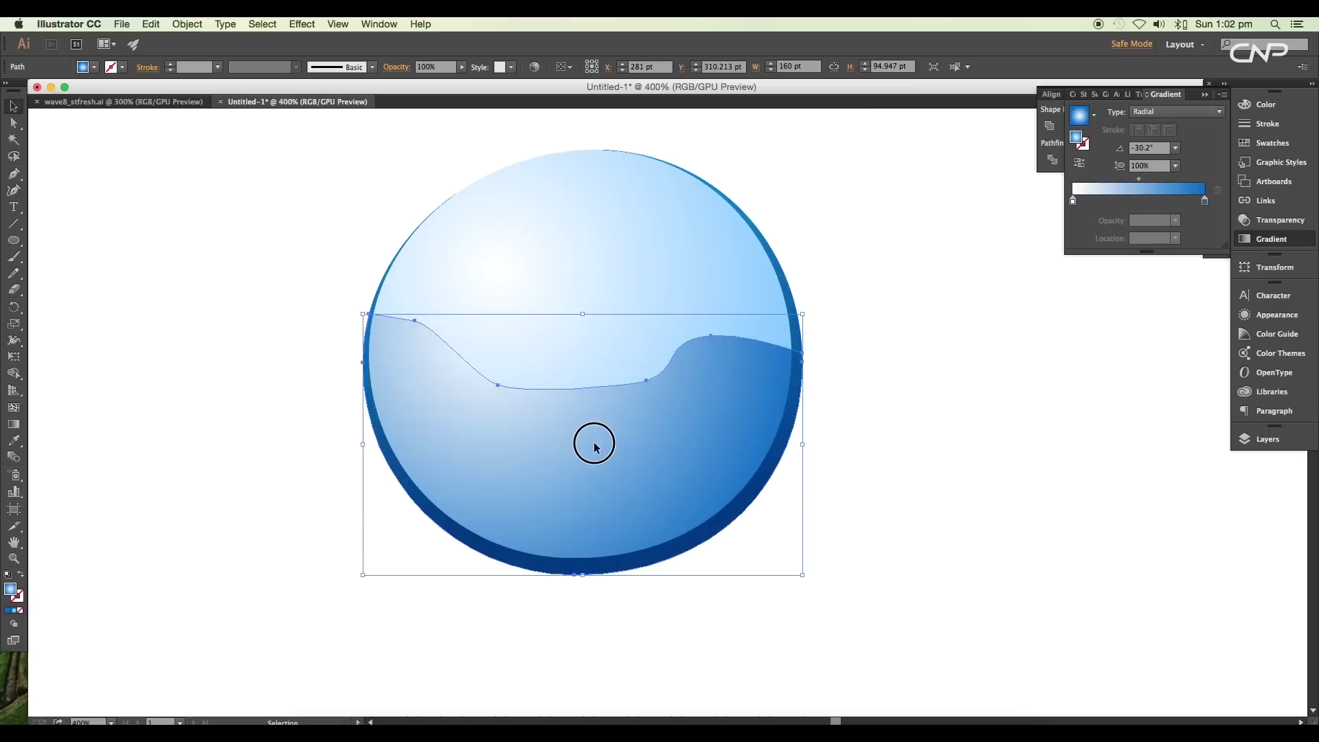
drag(592, 442, 595, 465)
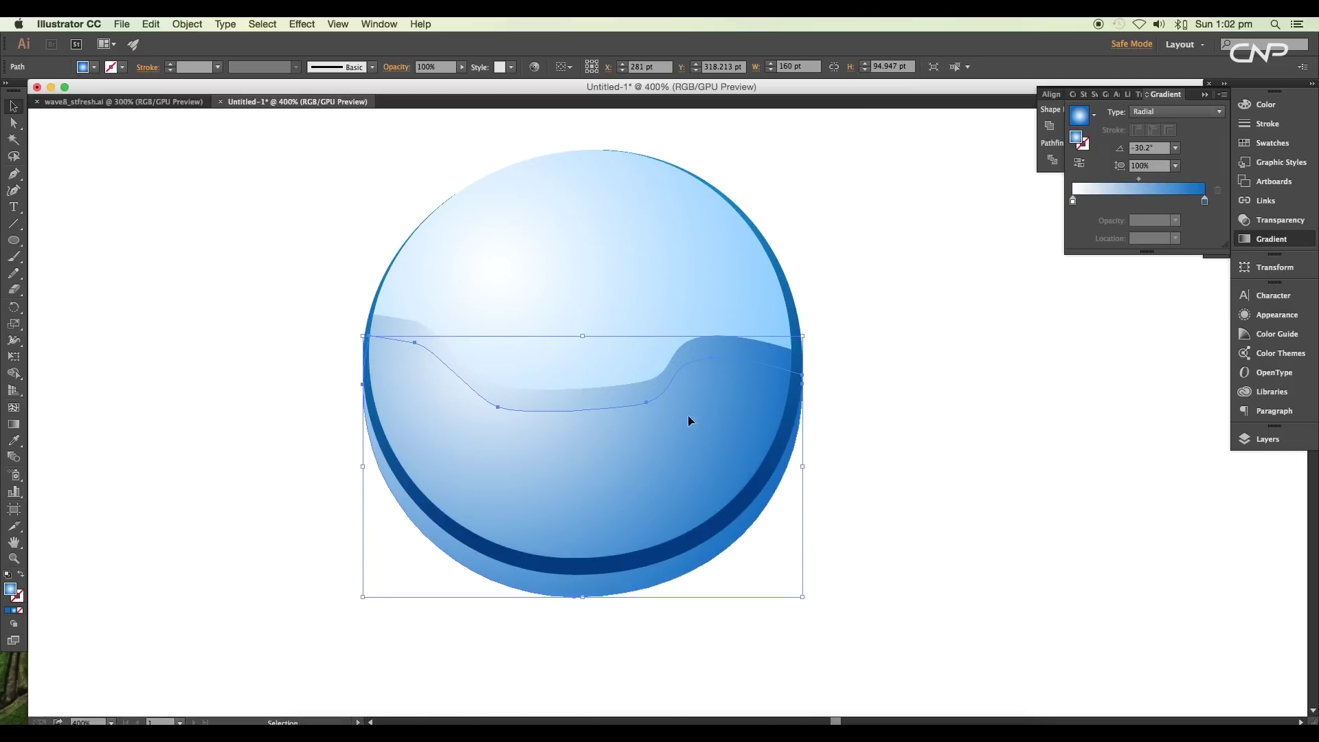
click(836, 386)
Reshape the copied wave's anchors, raising its bump and pulling its left curve up-left.
key(super+equal)
key(a)
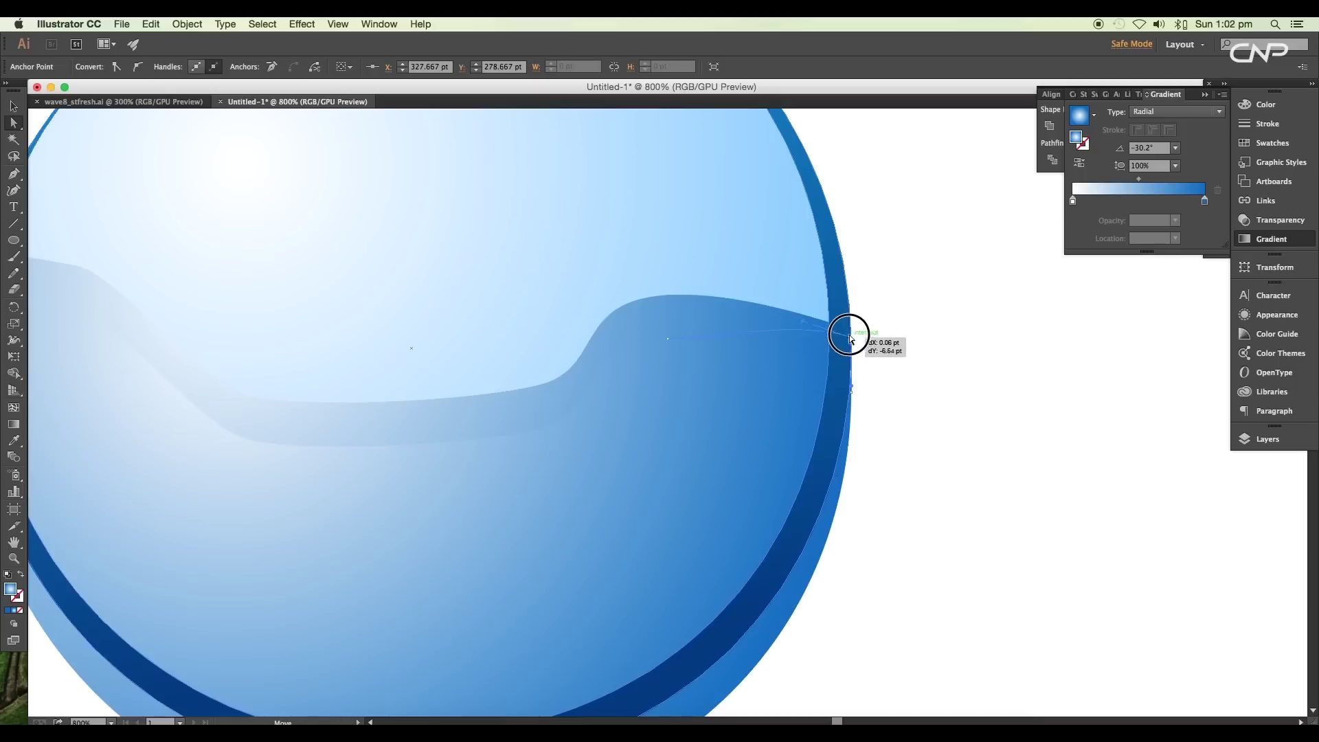
drag(668, 345, 598, 332)
key(super+minus)
scroll(698, 362, left, 10)
click(598, 339)
key(super+equal)
drag(431, 257, 420, 233)
key(super+minus)
scroll(147, 140, down, 1)
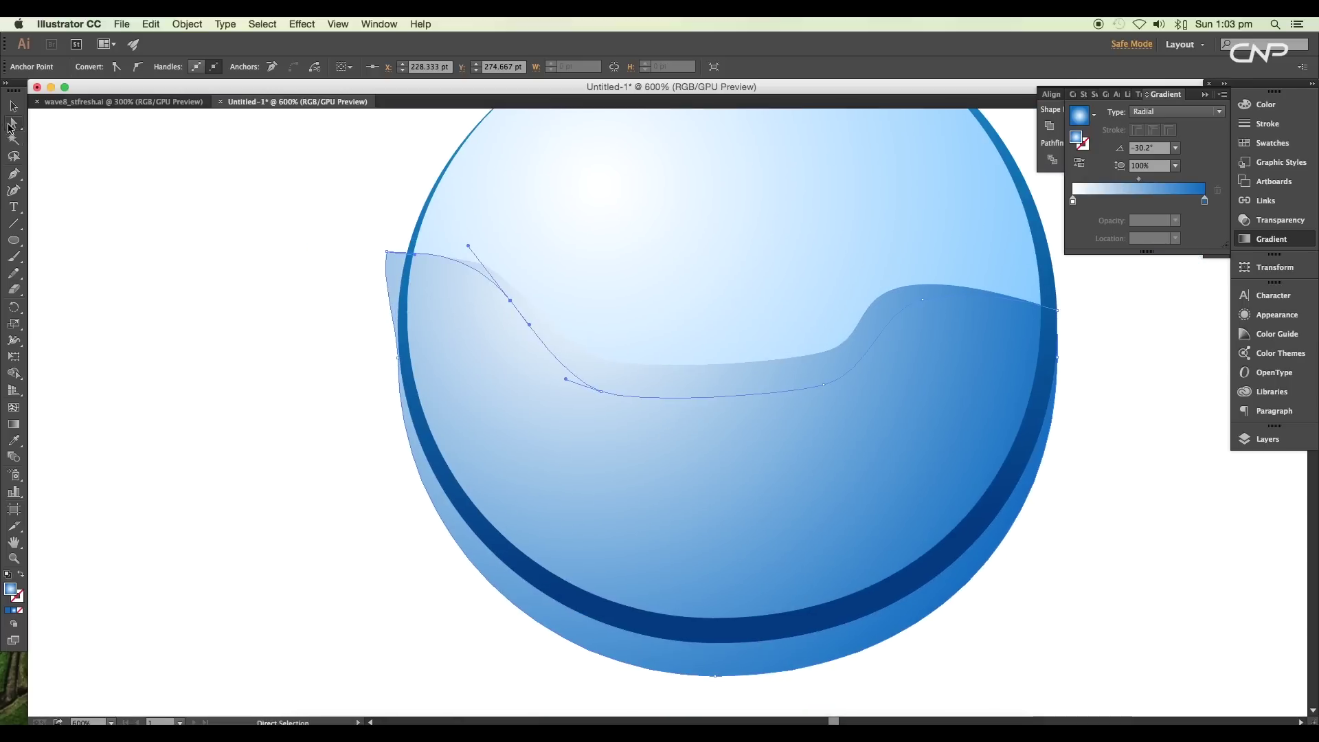
click(13, 106)
Select both wave shapes and apply Pathfinder Minus Front to leave a thin band.
click(638, 374)
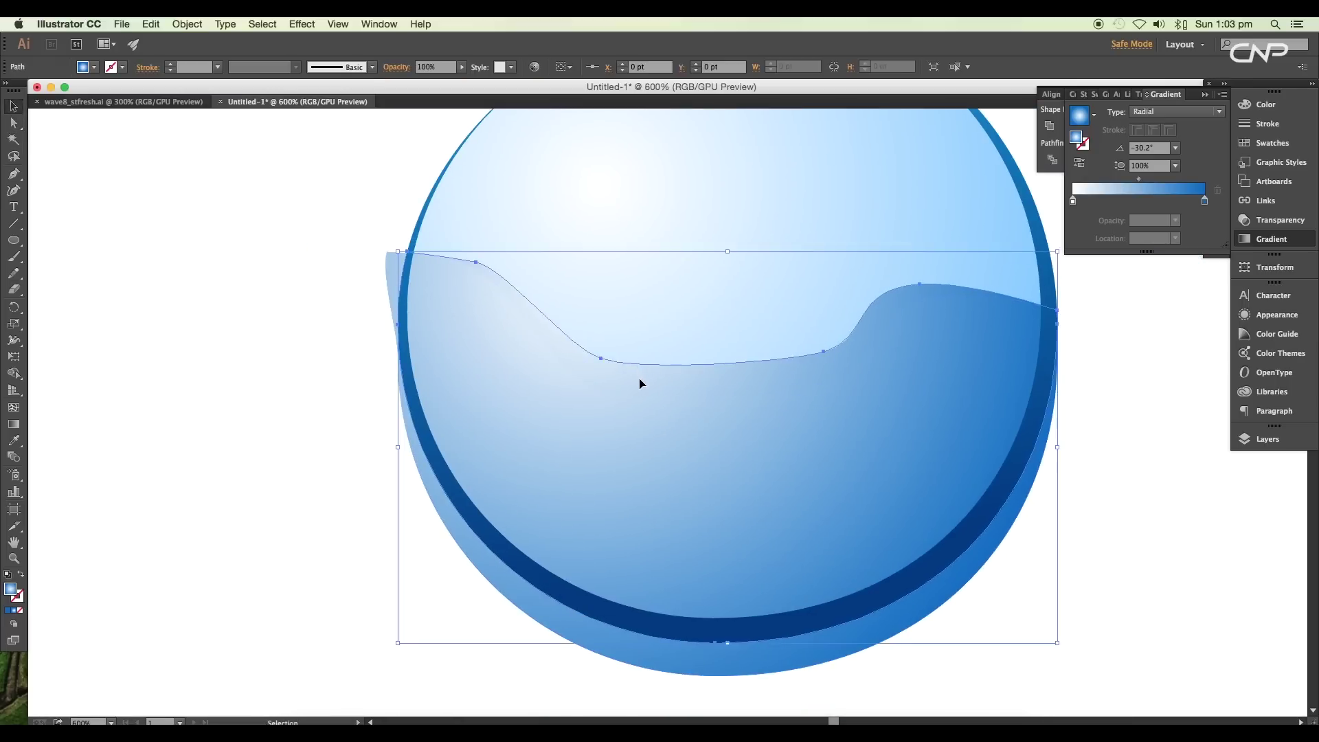
click(640, 381)
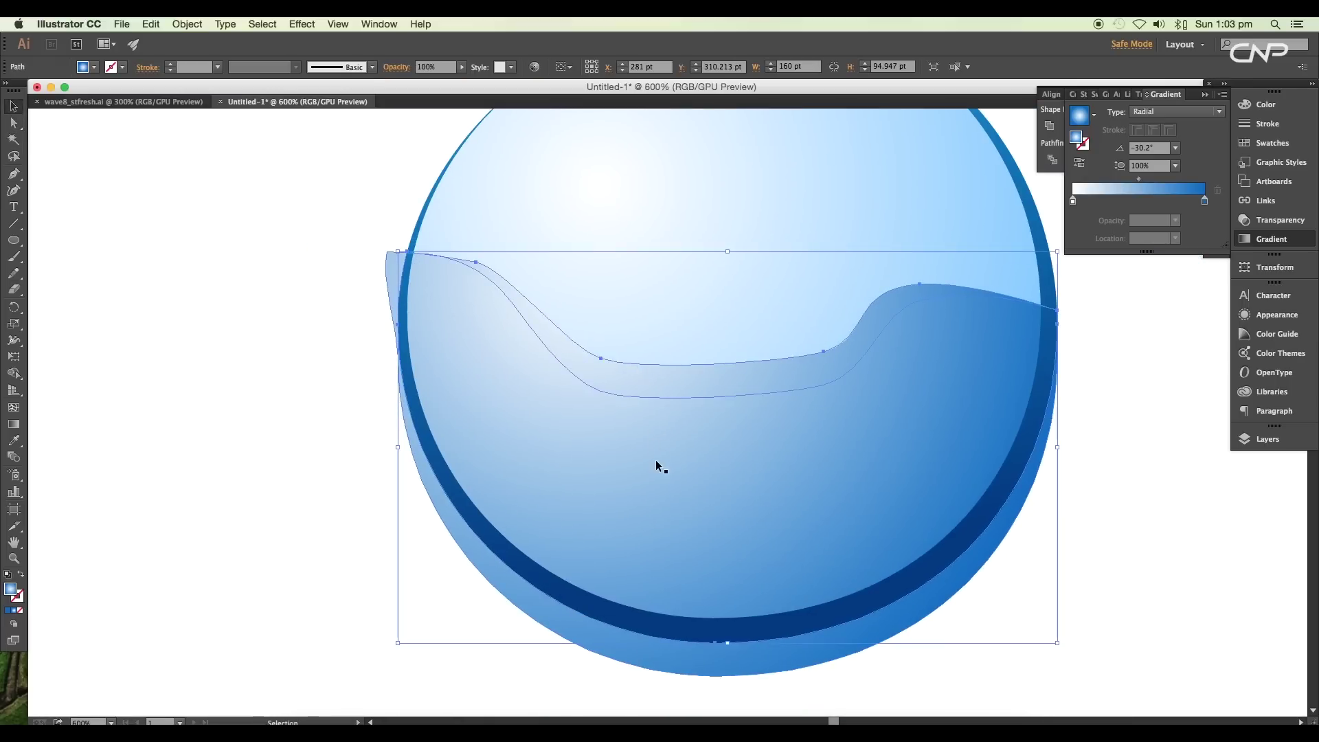
shift+click(673, 385)
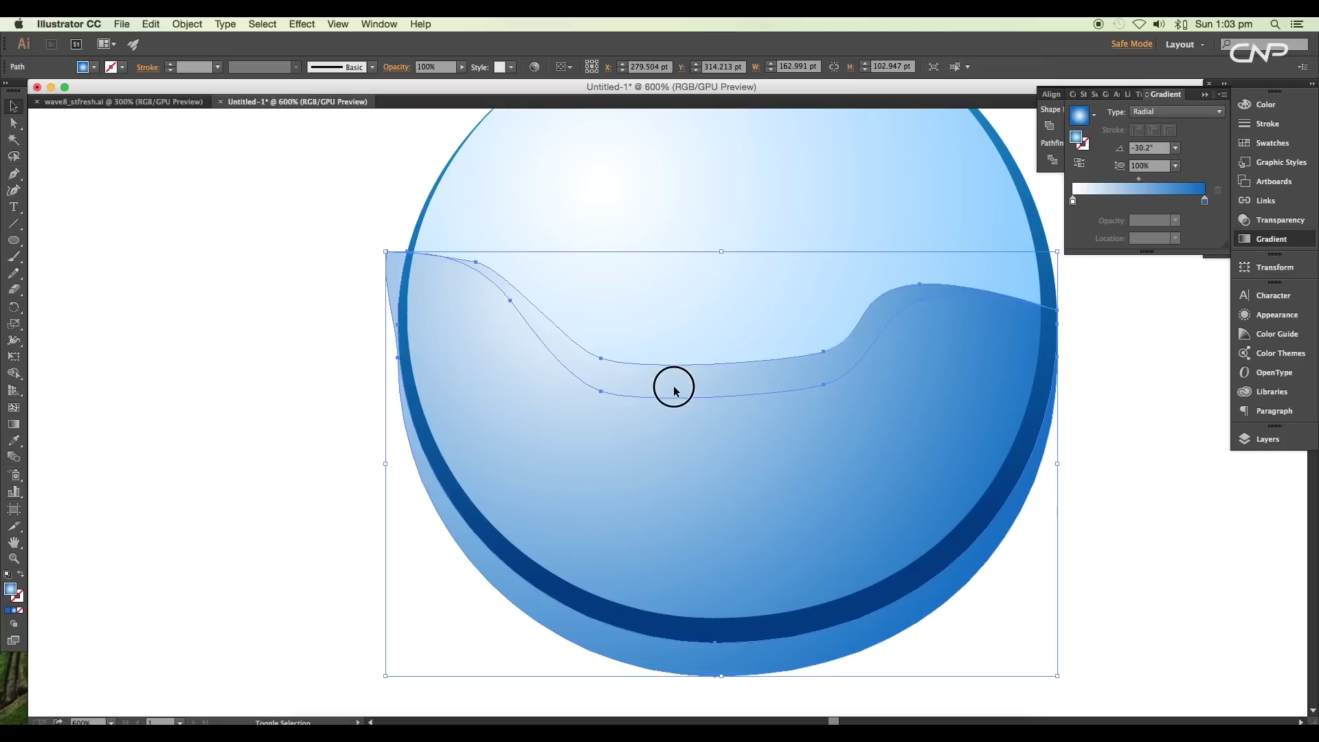
click(1206, 96)
click(1074, 126)
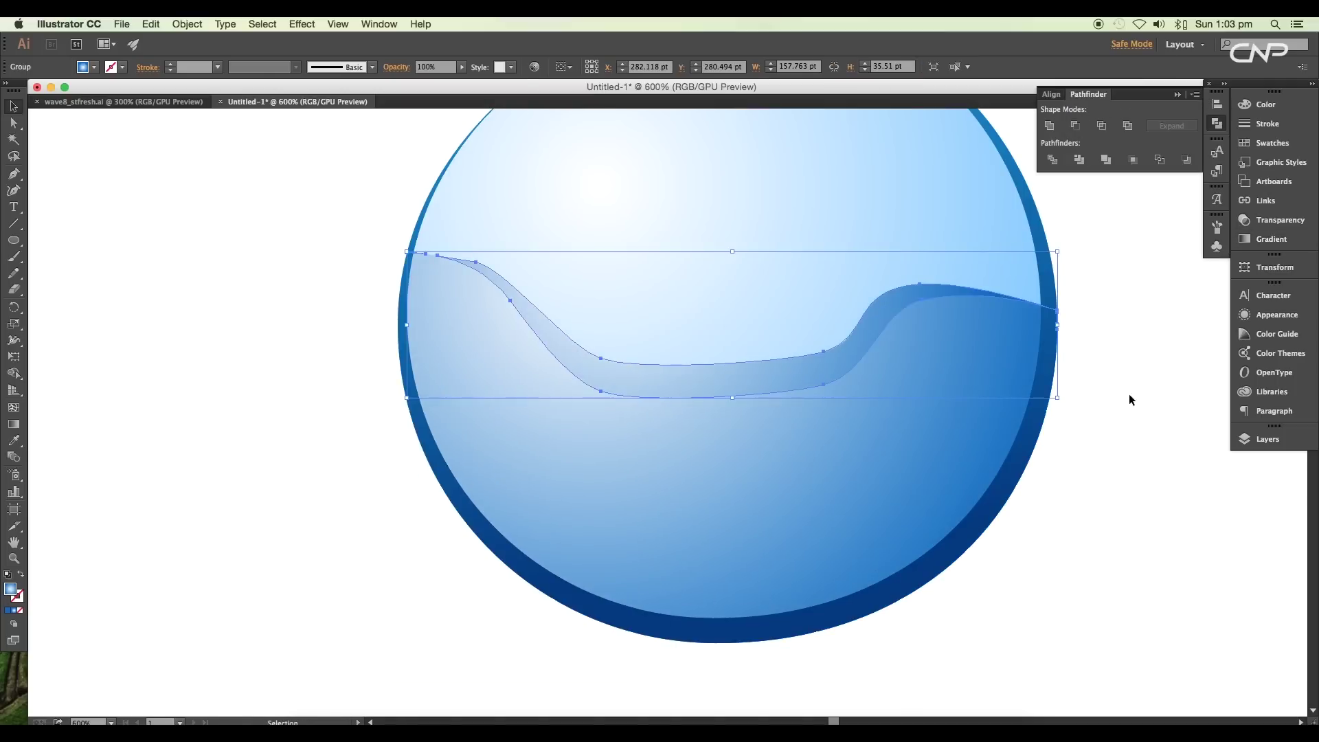
scroll(802, 391, down, 3)
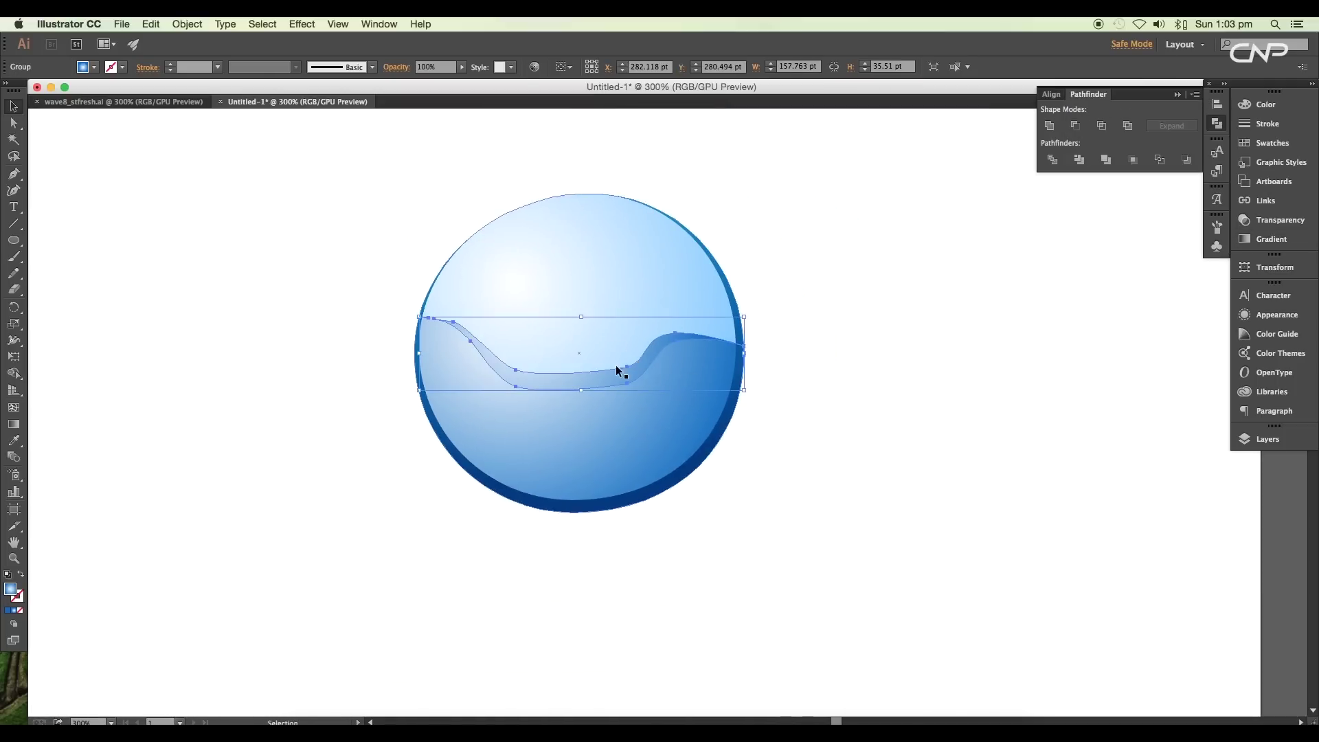
scroll(615, 370, up, 2)
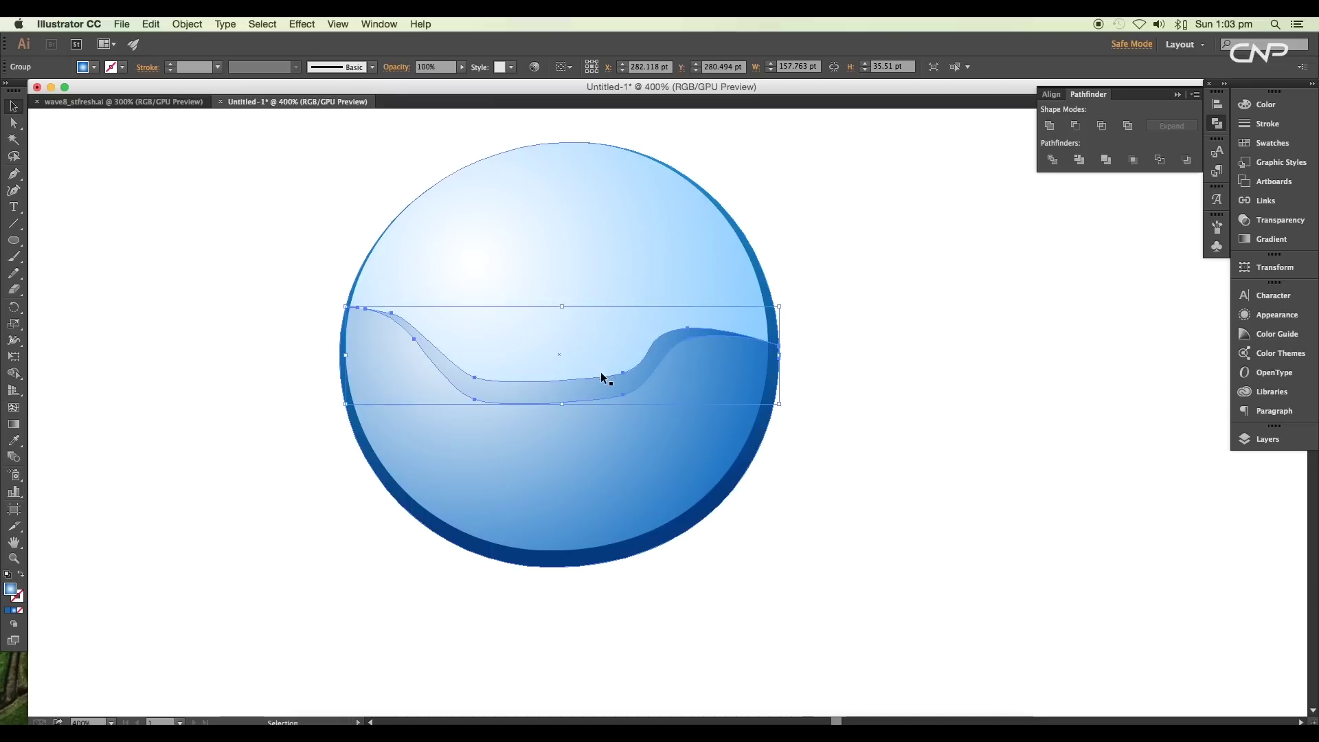
click(1258, 241)
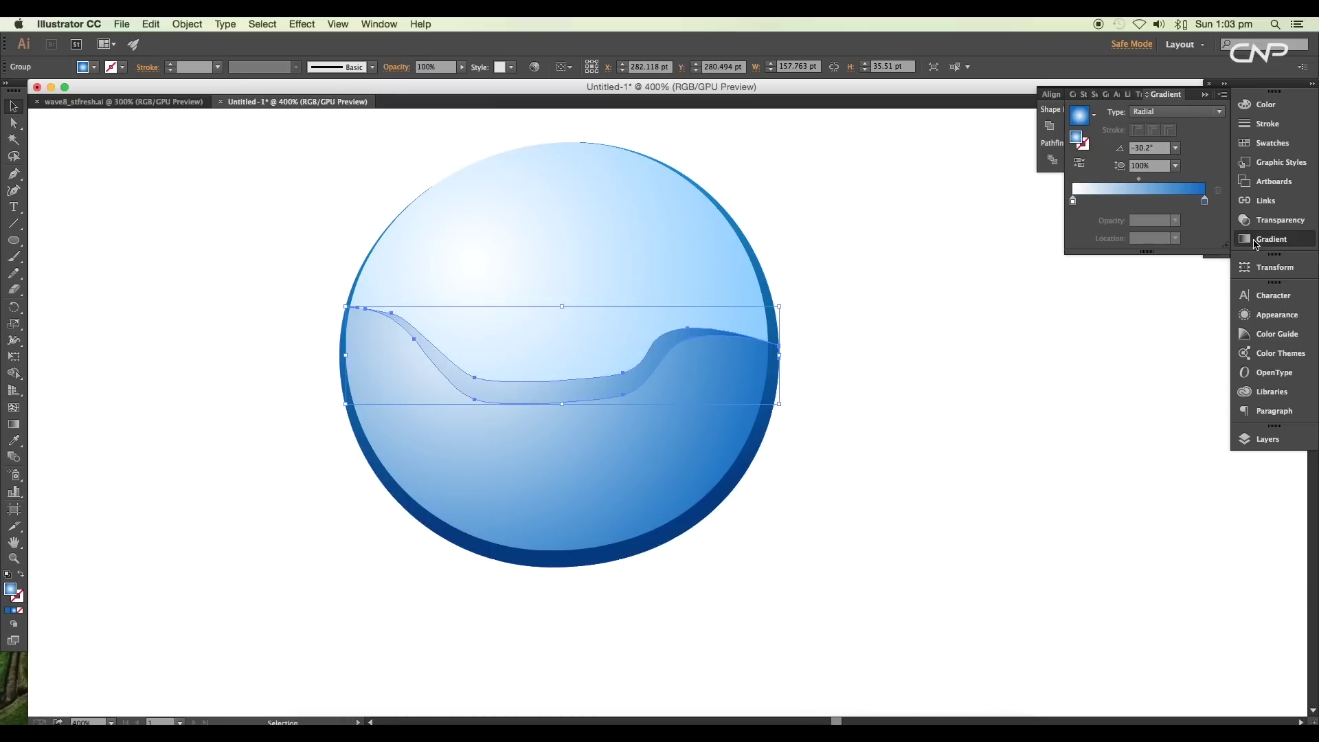
Set the gradient stops to bright blue 00aeef on the left and 003781 on the right.
double_click(1072, 203)
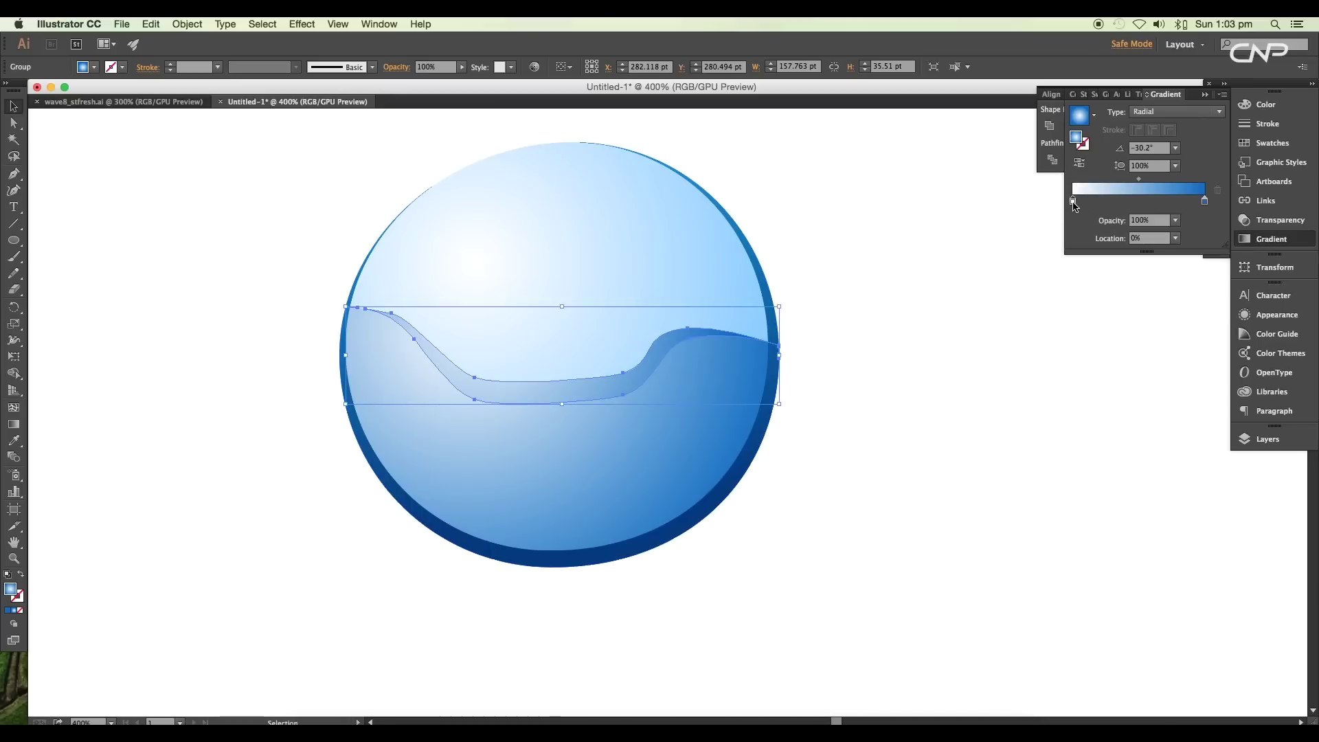
click(1026, 274)
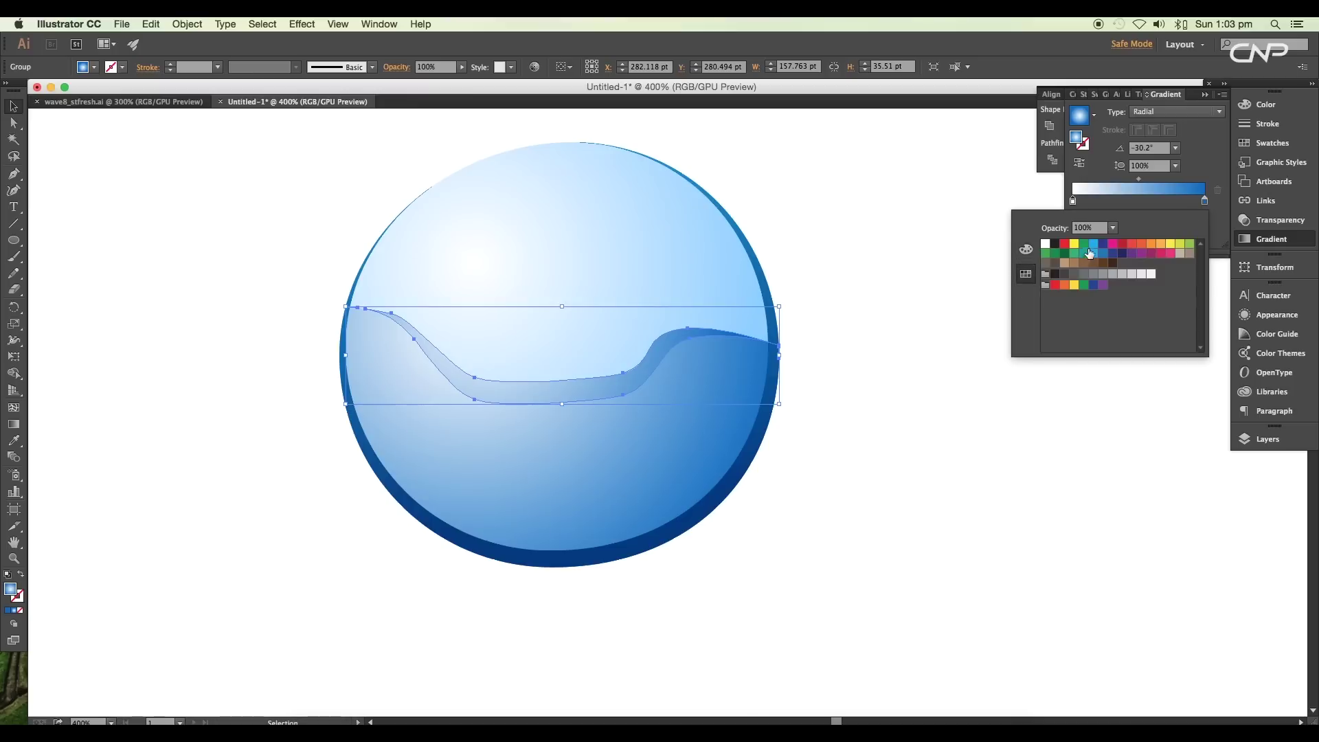
click(1093, 244)
click(1026, 250)
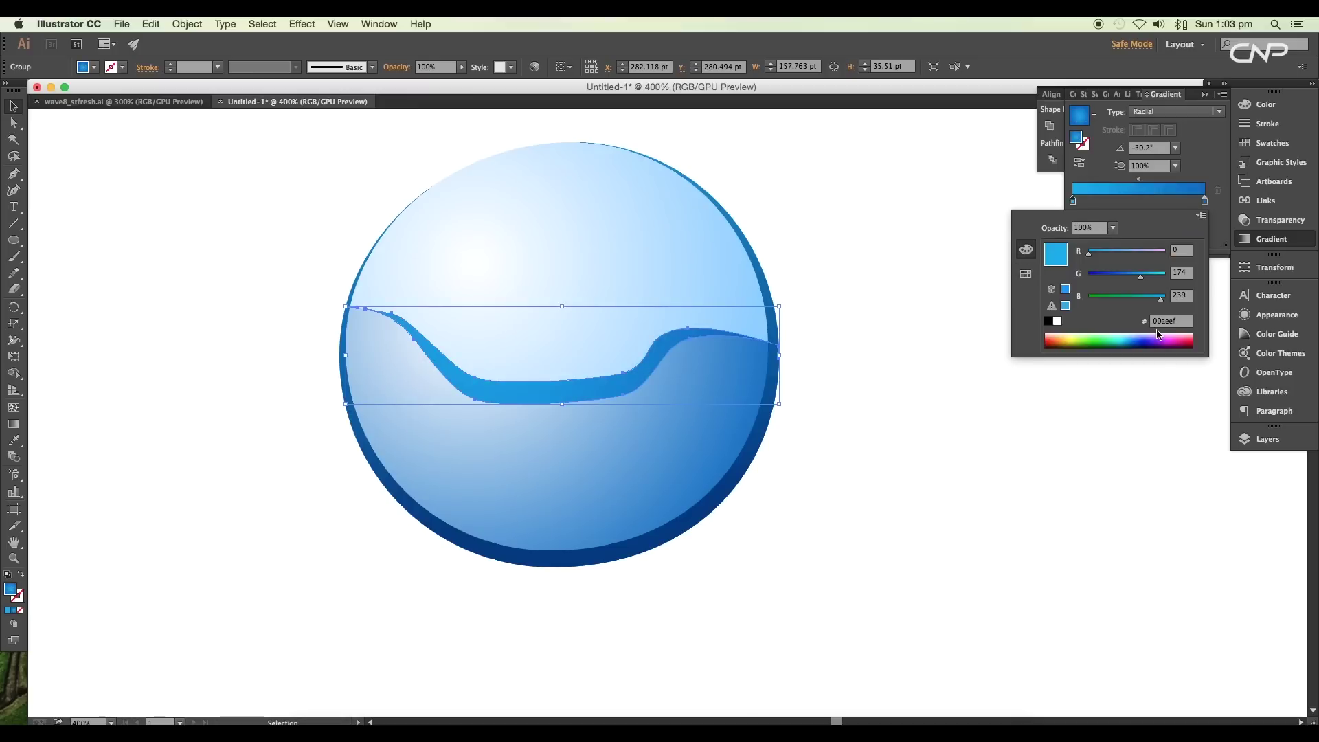
double_click(1204, 203)
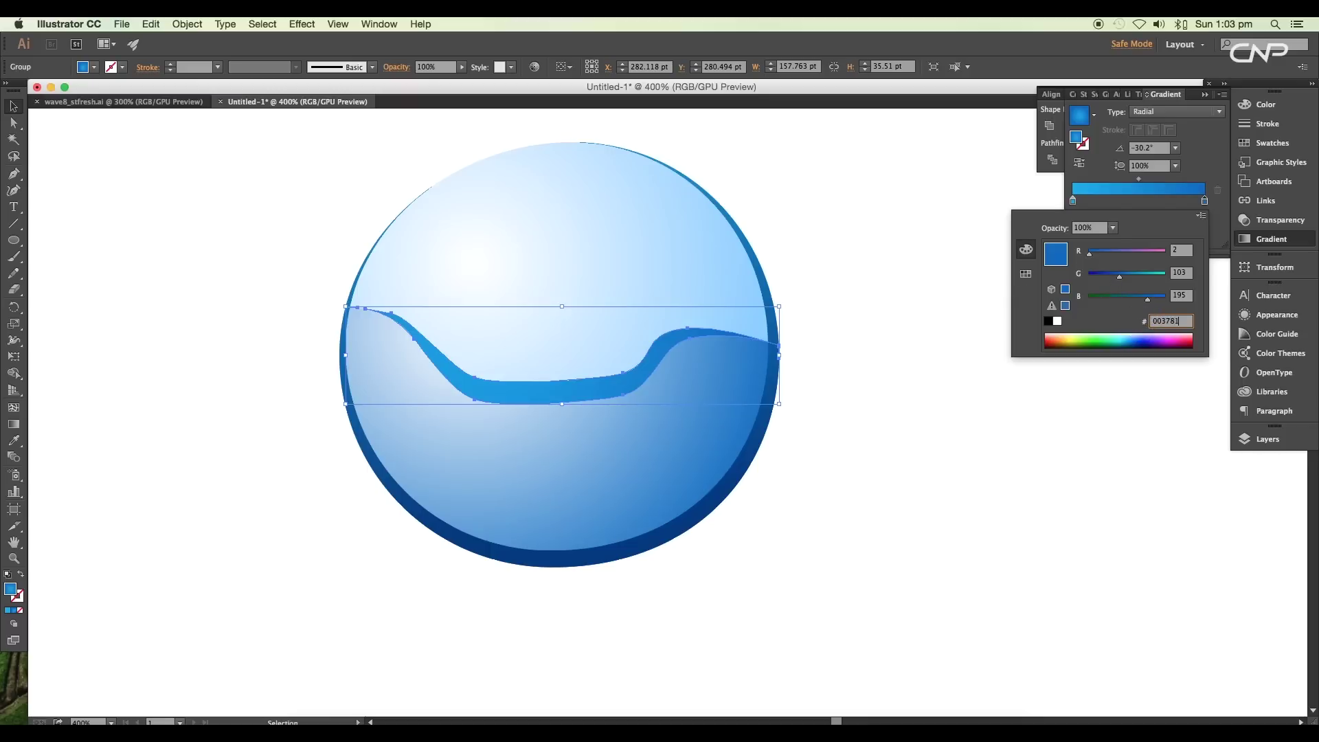
text(003781)
key(Return)
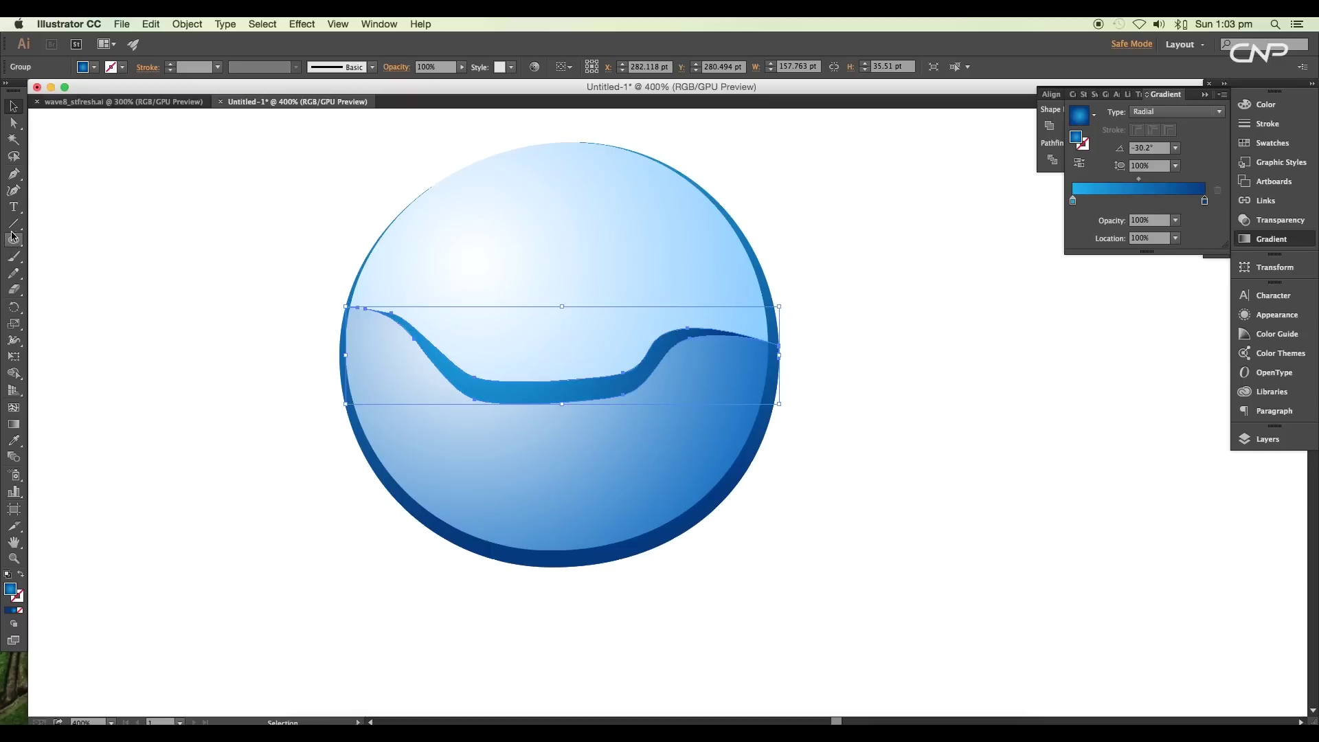
Redirect the gradient across the wave band with the Gradient tool.
click(13, 424)
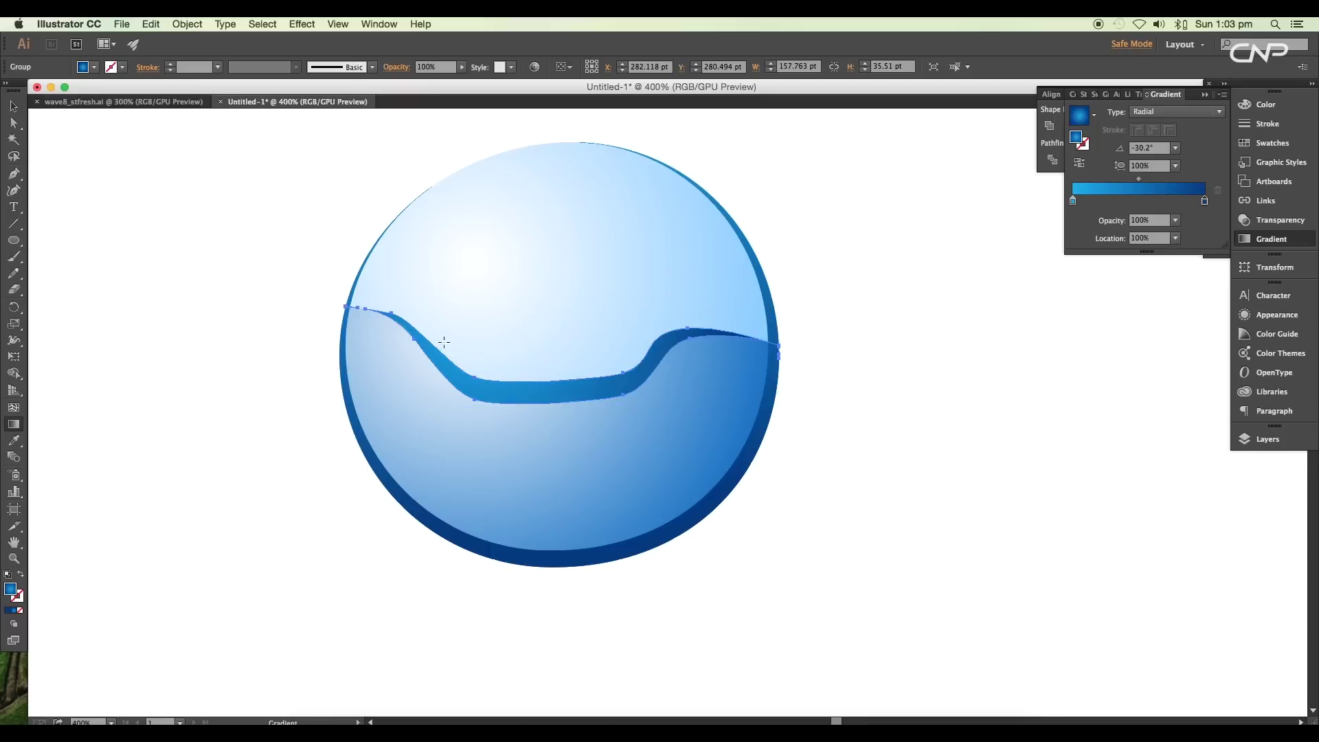
key(super+minus)
drag(560, 386, 560, 387)
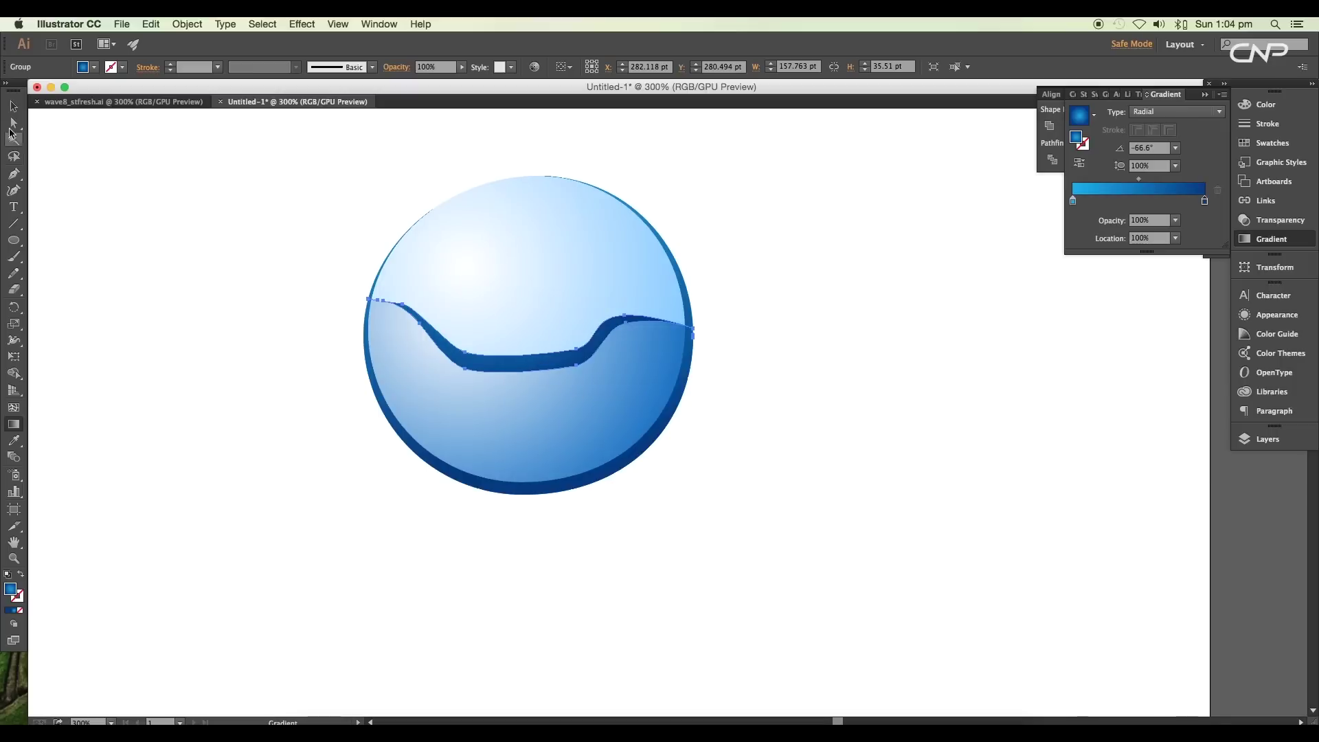
click(12, 107)
click(261, 255)
key(super+plus)
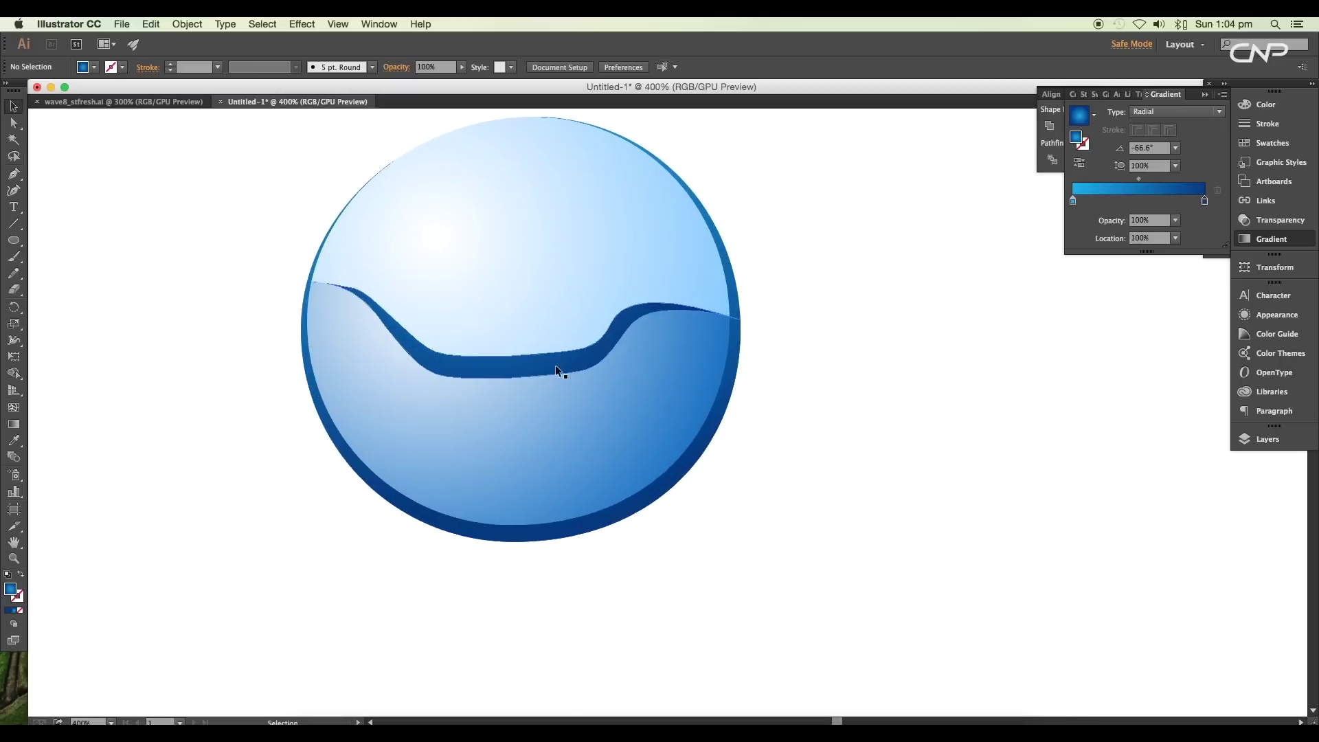
drag(555, 365, 595, 413)
Place a copy of the wave band slightly higher and reshape its left end.
key(super+plus)
drag(519, 451, 512, 418)
key(a)
click(814, 354)
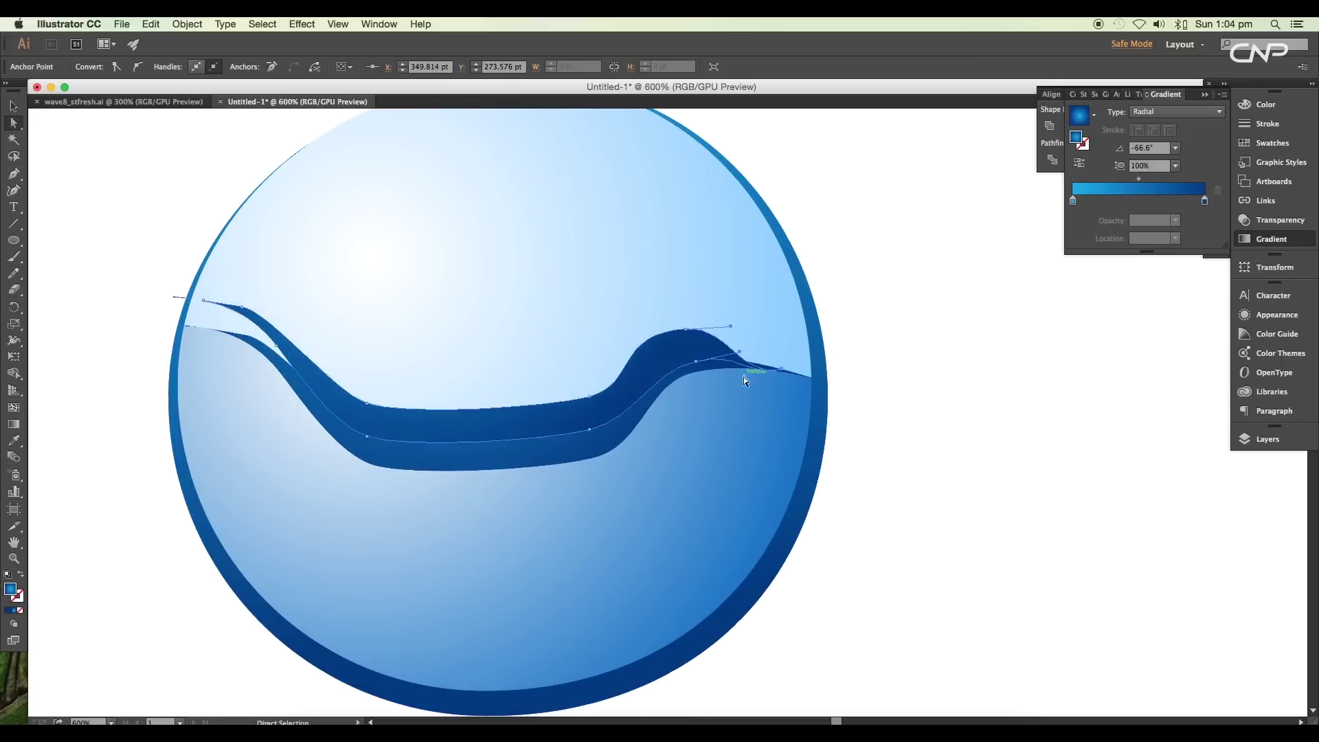
key(super+plus)
key(super+plus)
key(super+plus)
key(super+plus)
click(834, 453)
click(487, 296)
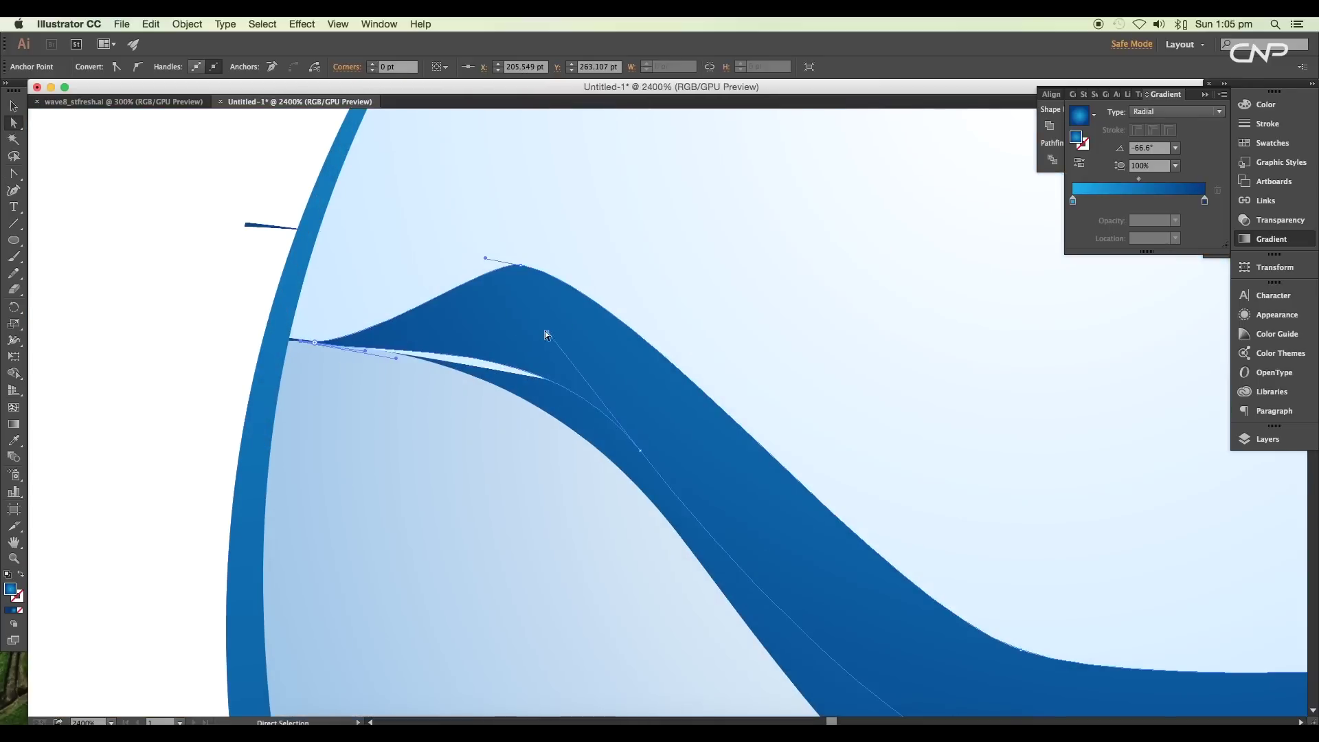
drag(545, 335, 595, 377)
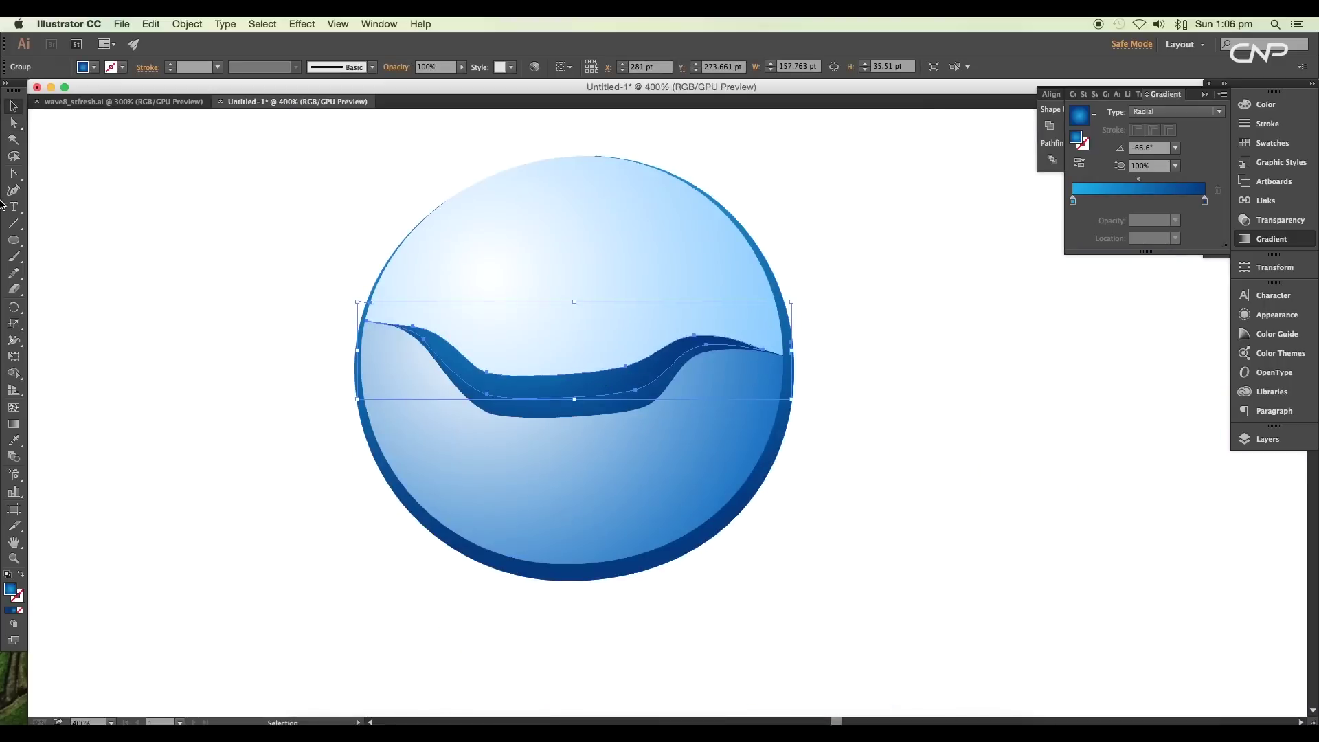
Fill the copied band with white.
click(94, 67)
click(29, 82)
key(super+minus)
key(super+minus)
key(super+minus)
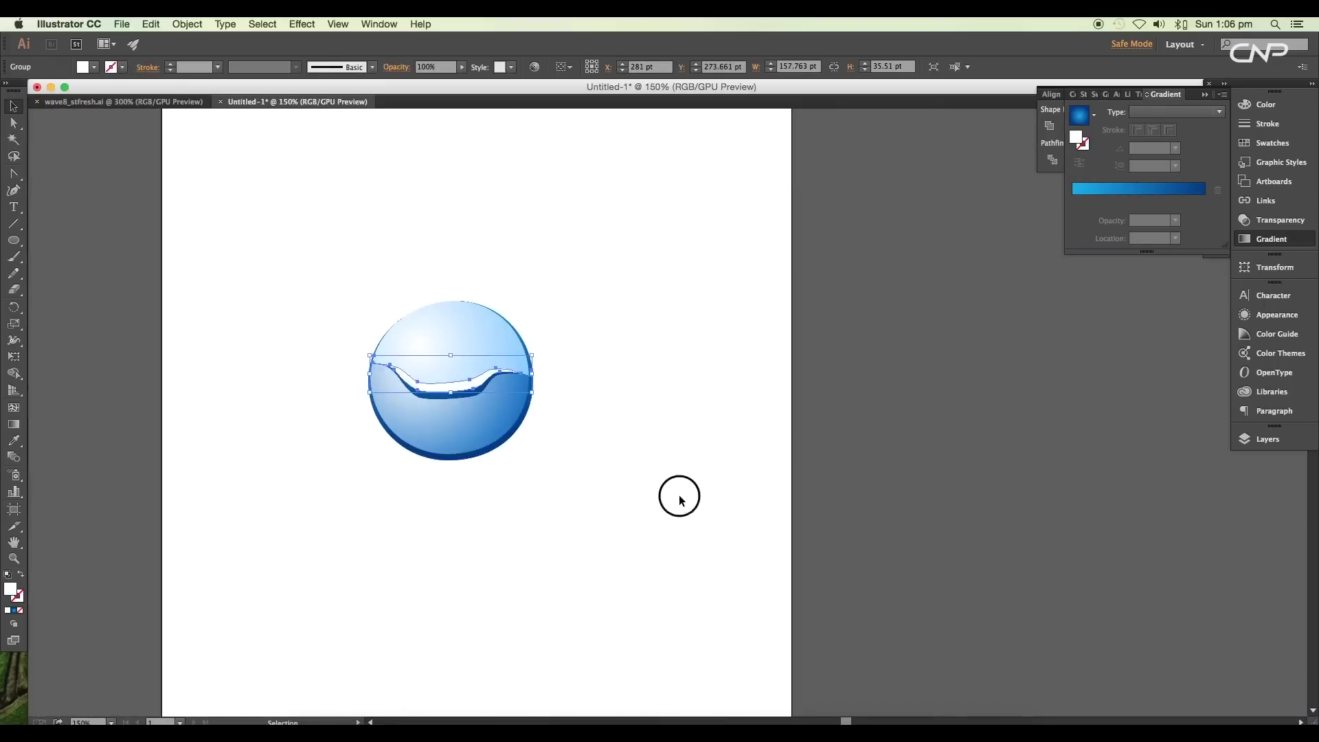
click(672, 489)
scroll(671, 484, up, 2)
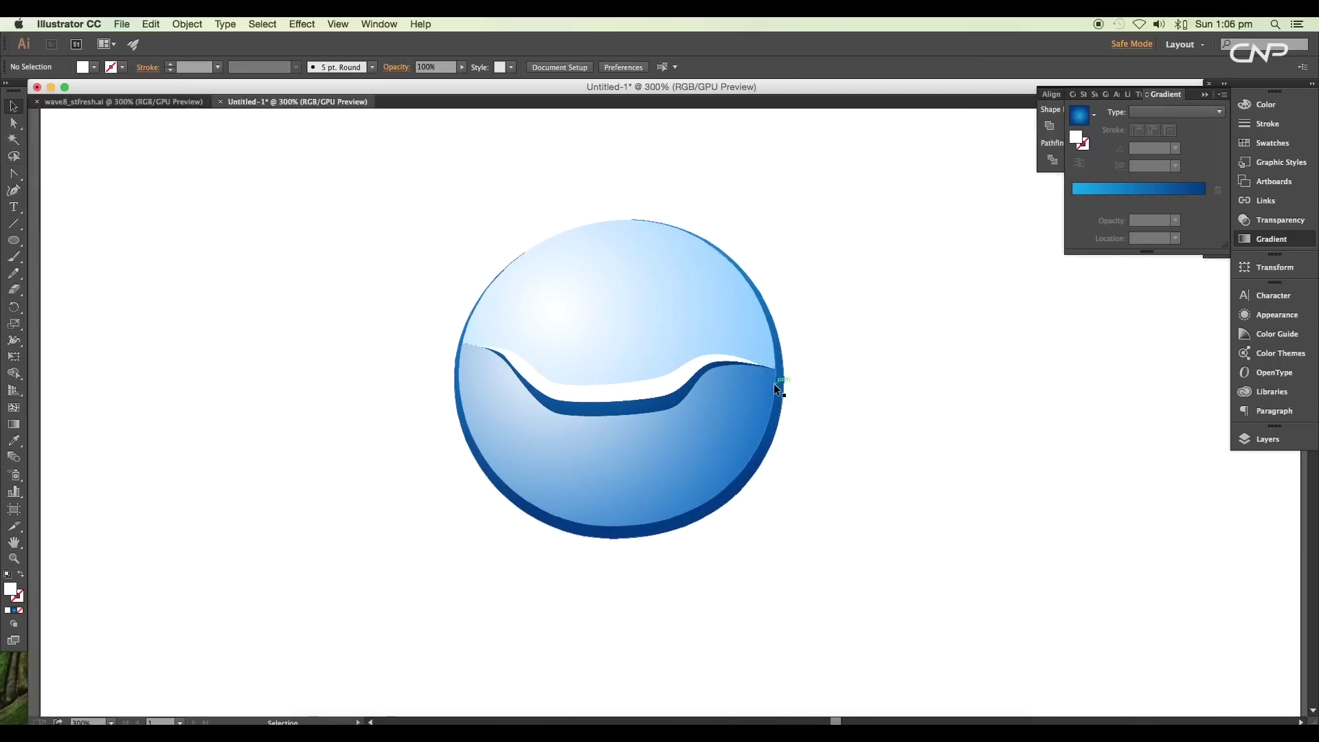
scroll(774, 384, up, 2)
scroll(795, 469, down, 3)
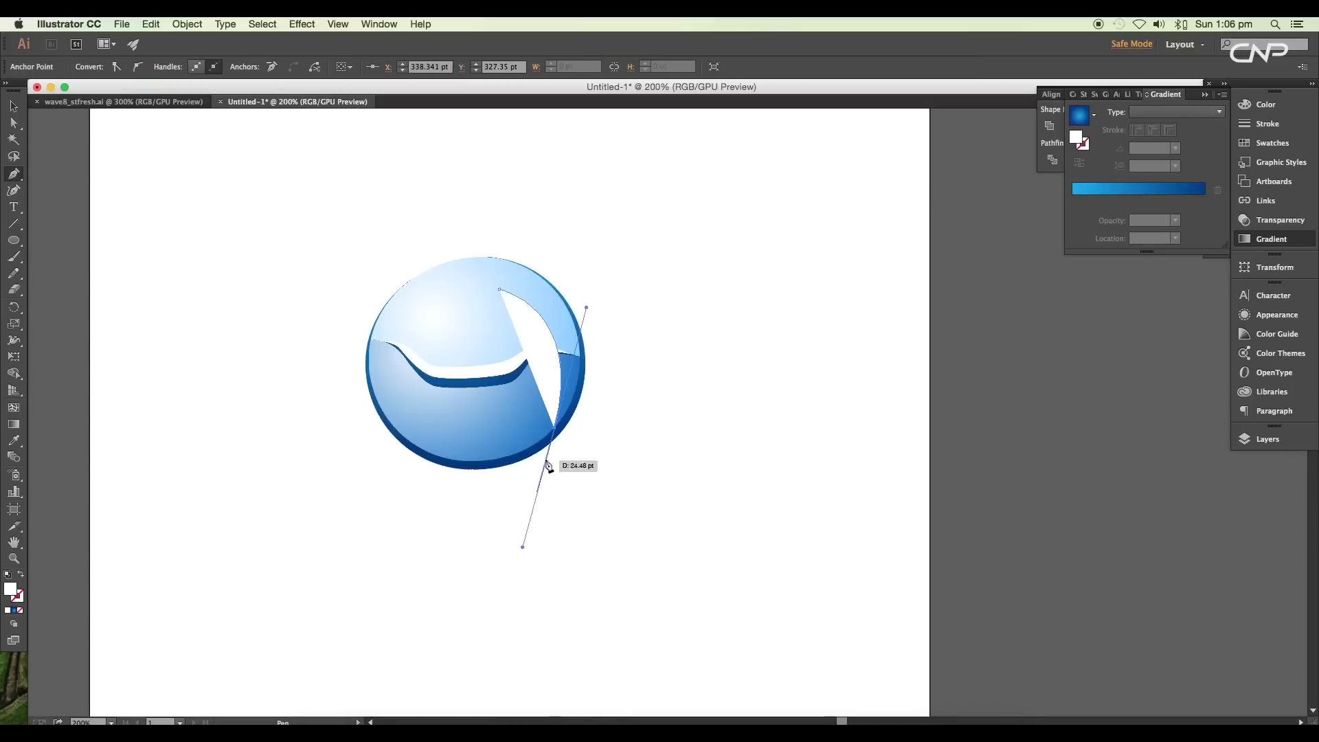
Finish the right crescent and select both white crescents.
drag(530, 545, 530, 544)
click(499, 289)
super+click(430, 252)
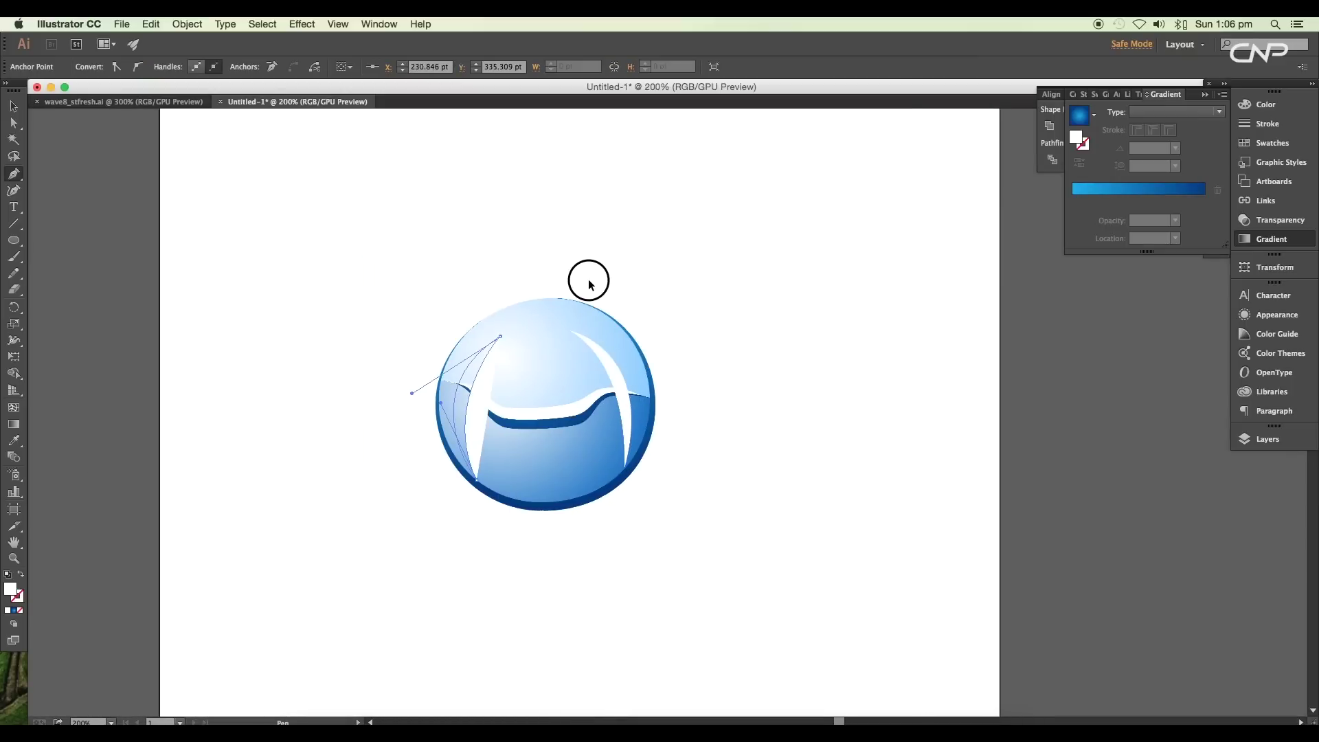
key(a)
key(super+shift+a)
scroll(662, 373, up, 2)
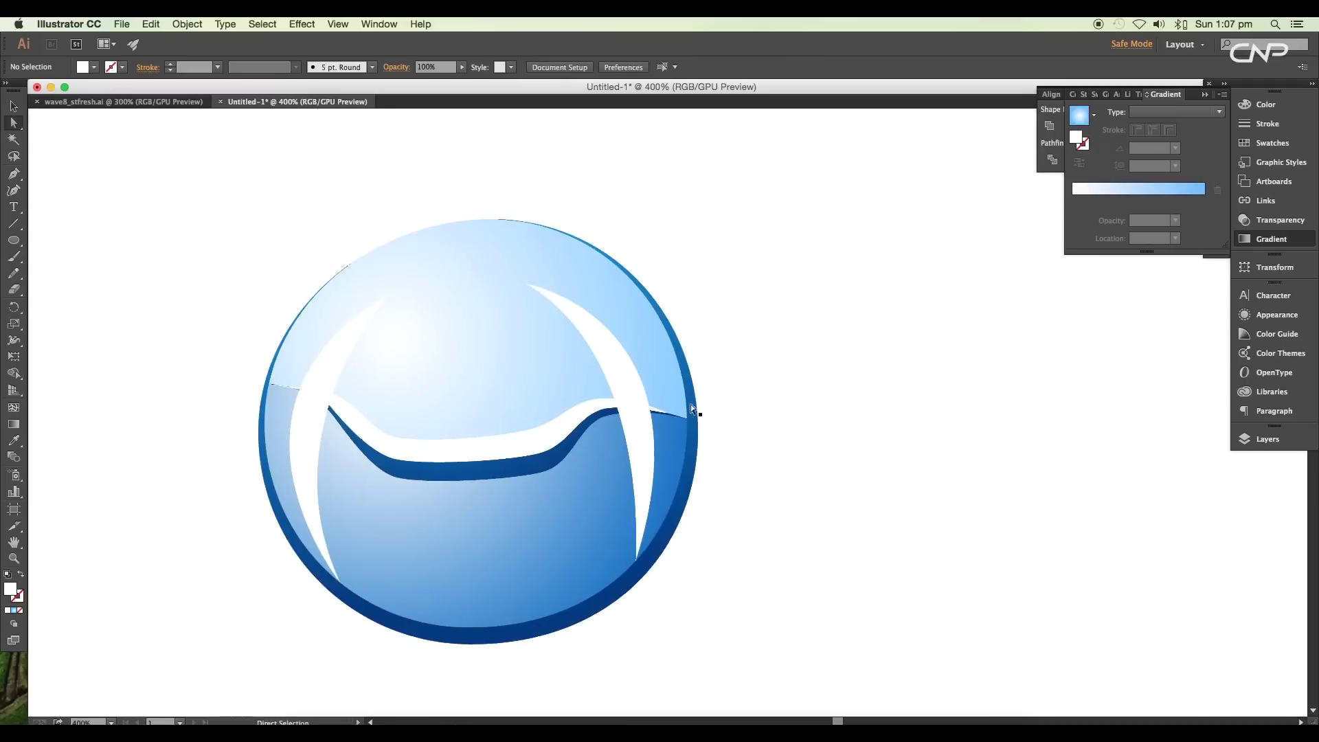
click(637, 419)
shift+click(330, 377)
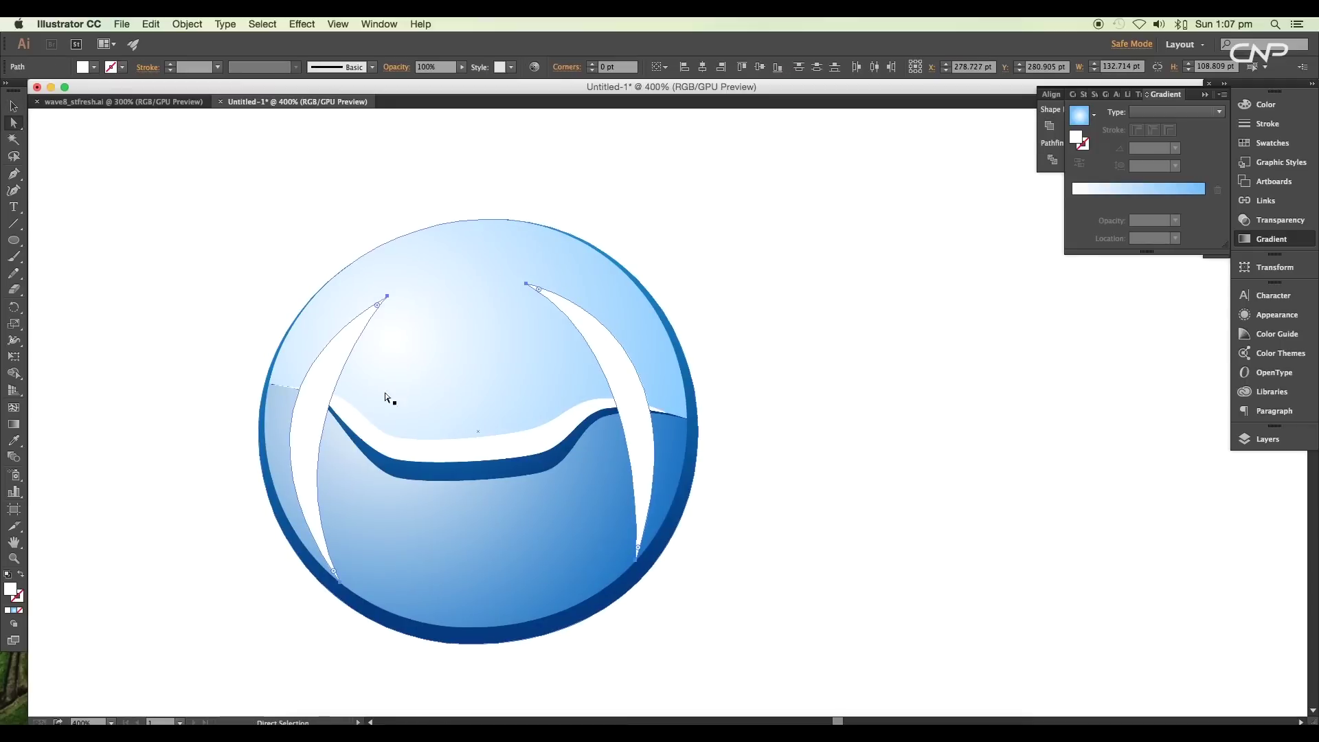
Sample the blue gradient onto both crescents and angle it diagonally across them.
key(i)
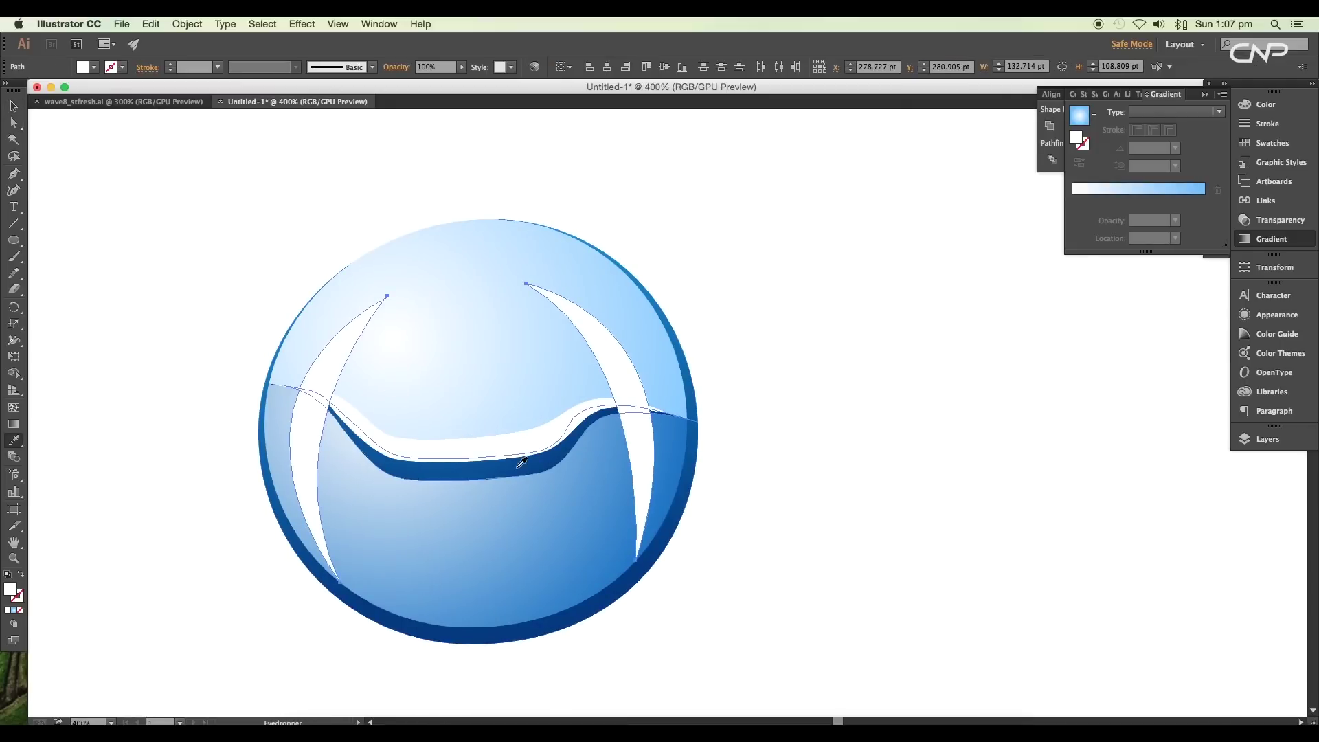
click(518, 463)
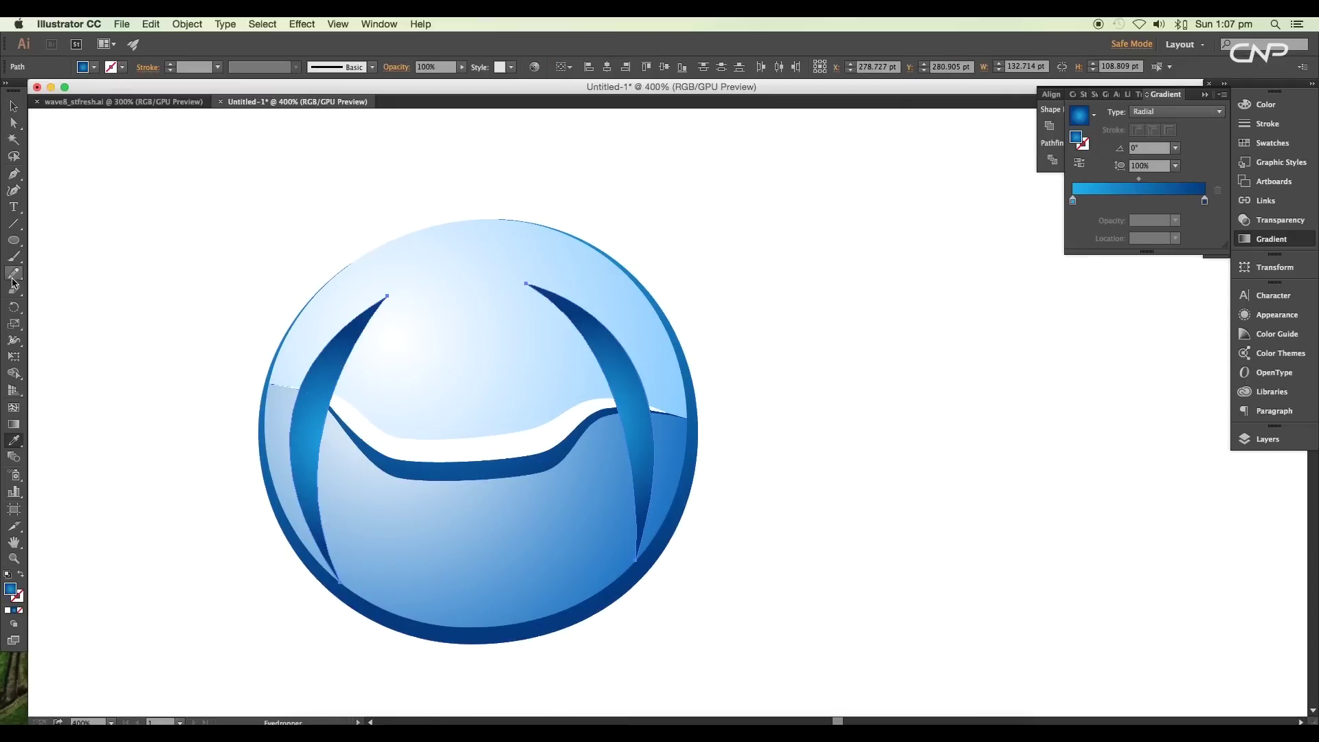
click(14, 424)
drag(500, 271, 274, 478)
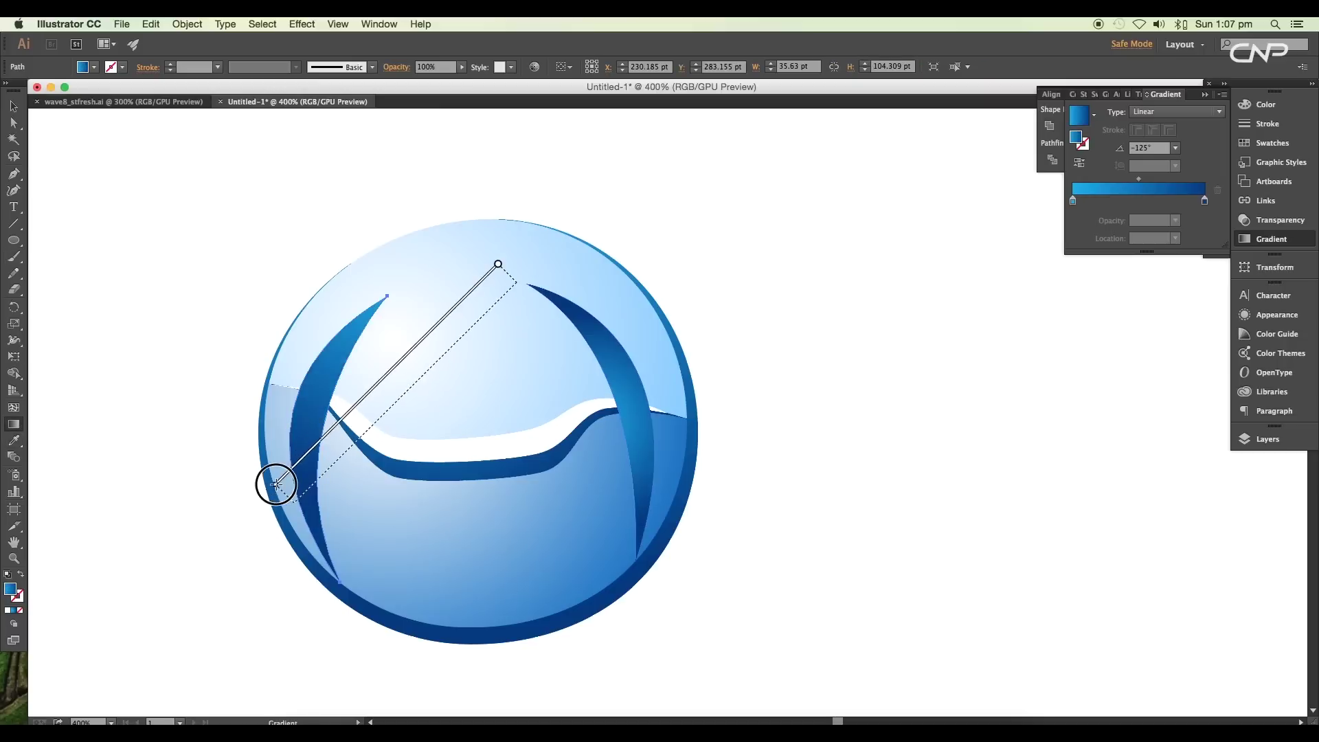
mouse_move(381, 447)
mouse_down()
mouse_move(579, 413)
mouse_move(538, 421)
mouse_up()
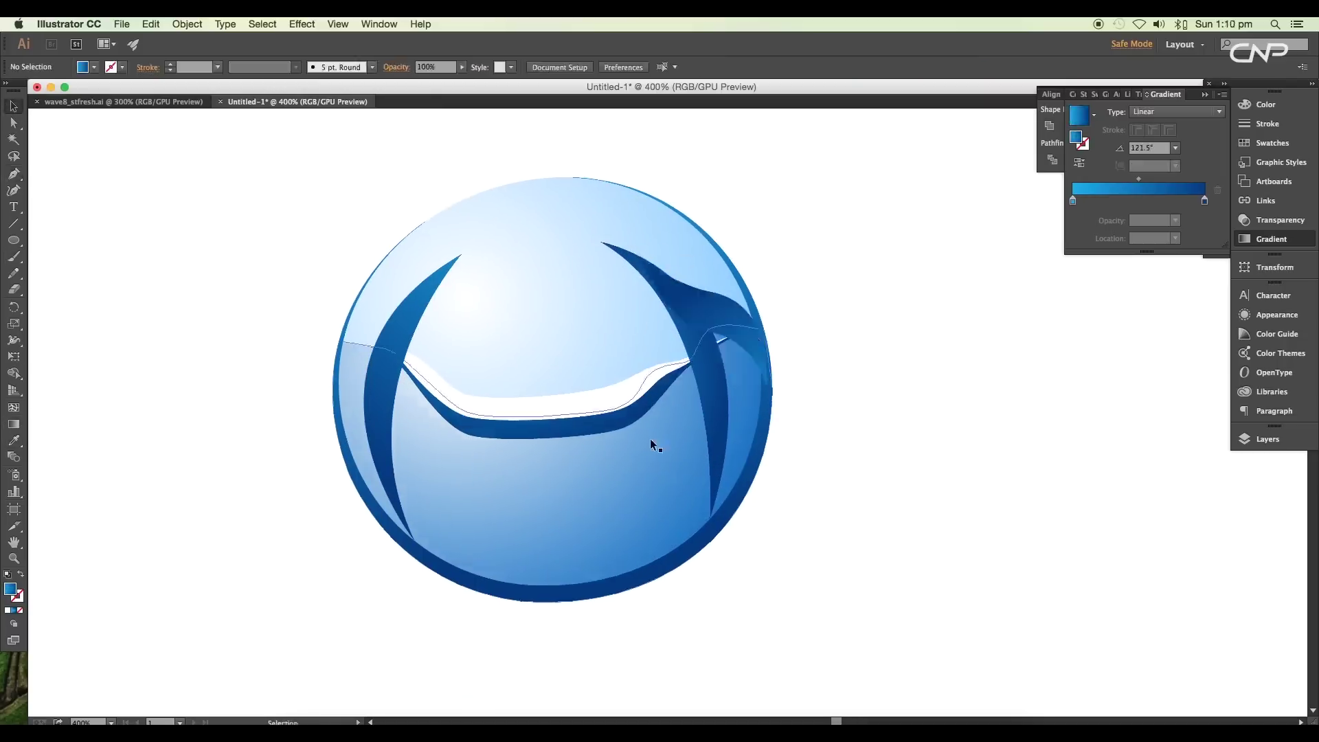
Draw a new closed crescent below the wave on the right with the Pen tool.
key(p)
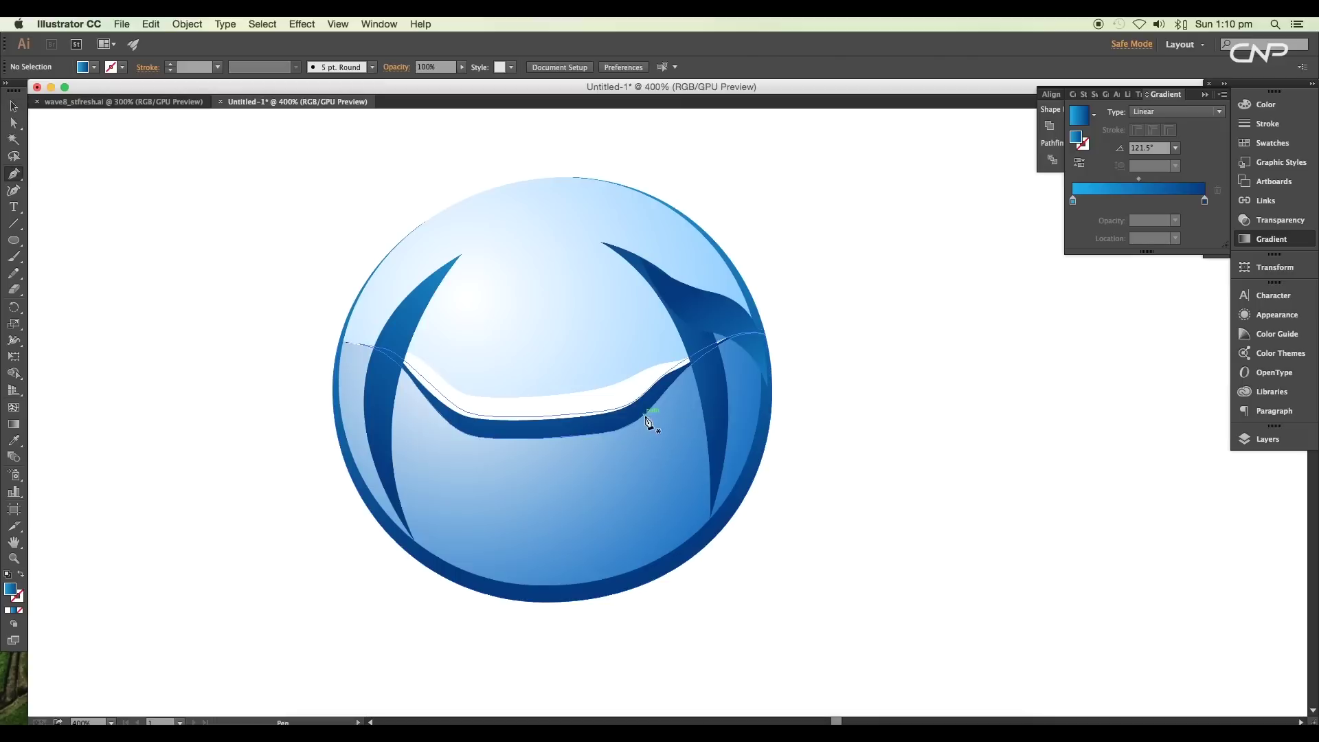
click(644, 414)
click(621, 571)
click(644, 414)
key(a)
click(583, 369)
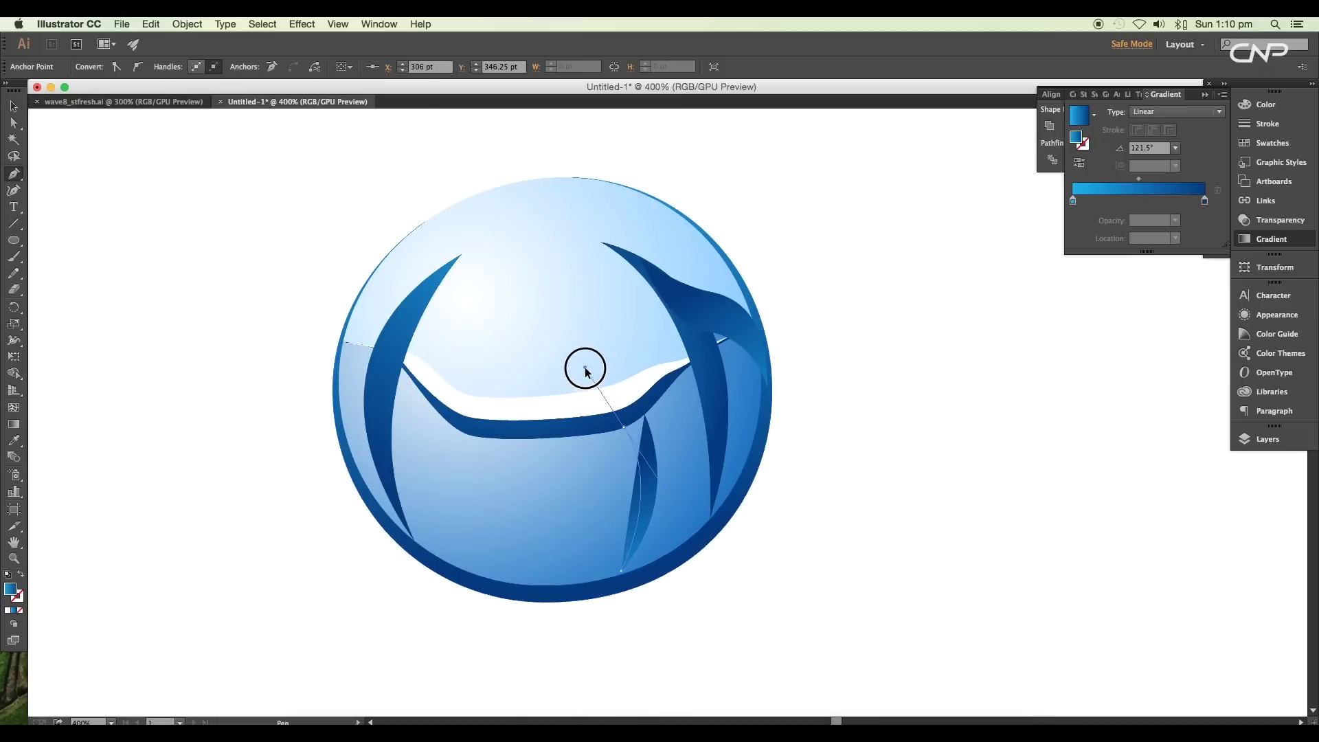
click(645, 414)
Reshape the new crescent's right curve toward the bubble's lower-right edge.
key(super+equal)
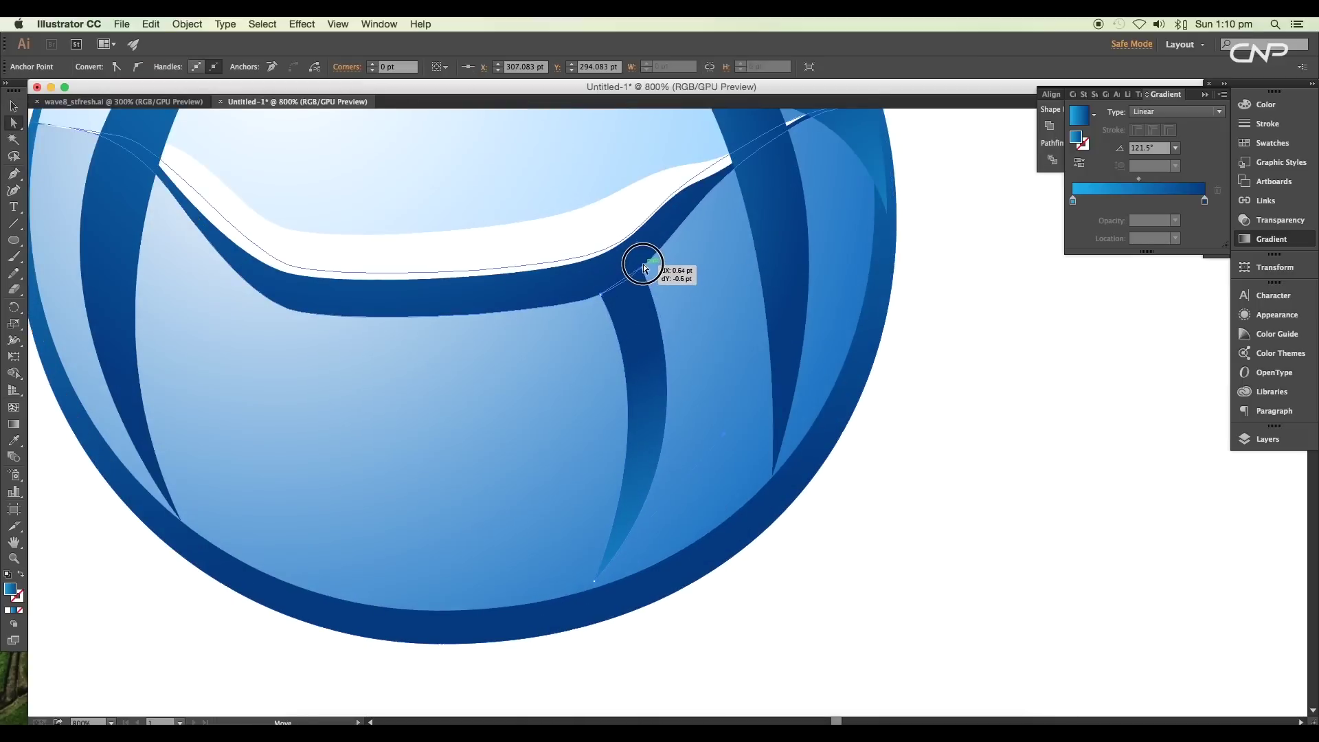
click(644, 268)
key(super+minus)
mouse_move(712, 413)
mouse_down()
mouse_move(739, 439)
mouse_move(716, 402)
mouse_up()
key(super+0)
click(766, 452)
Select the left crescent and then the white wave group.
key(super+plus)
key(v)
click(372, 402)
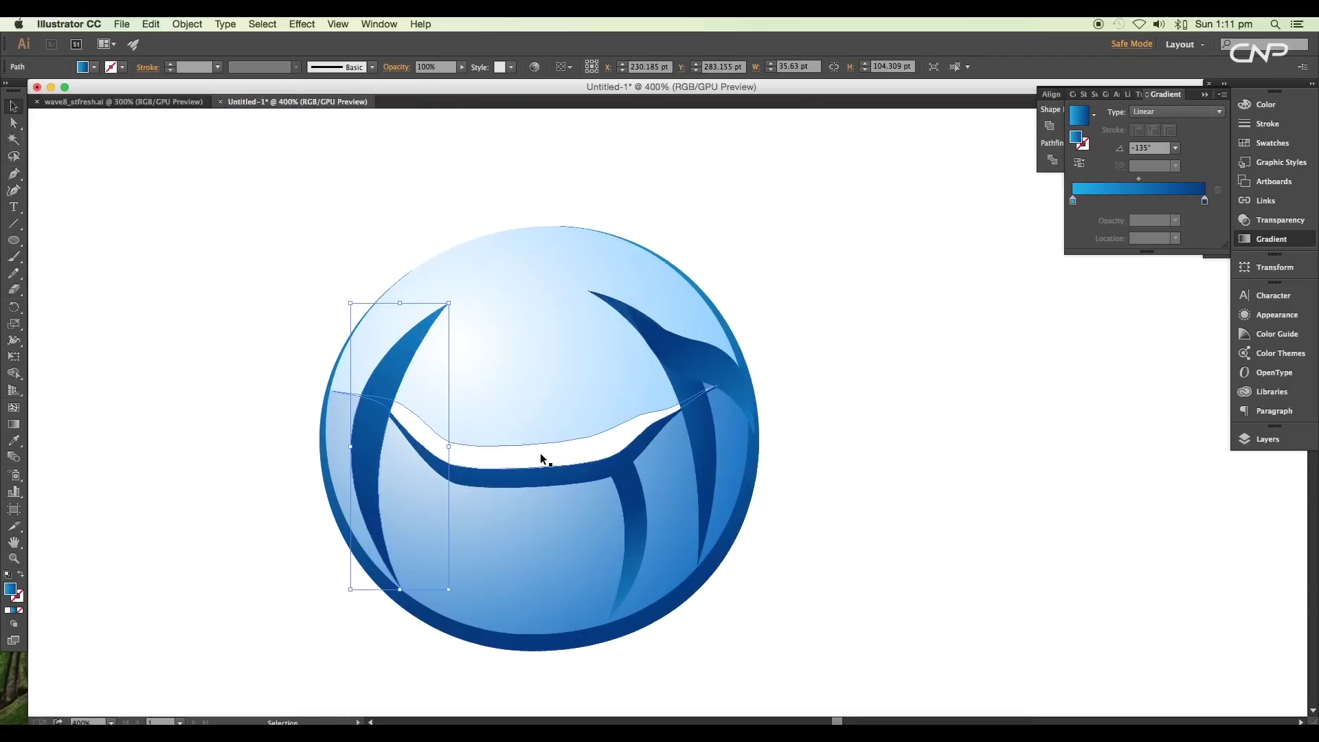
click(543, 484)
Apply a Gaussian Blur of about 2.7 pixels to the white wave.
click(303, 24)
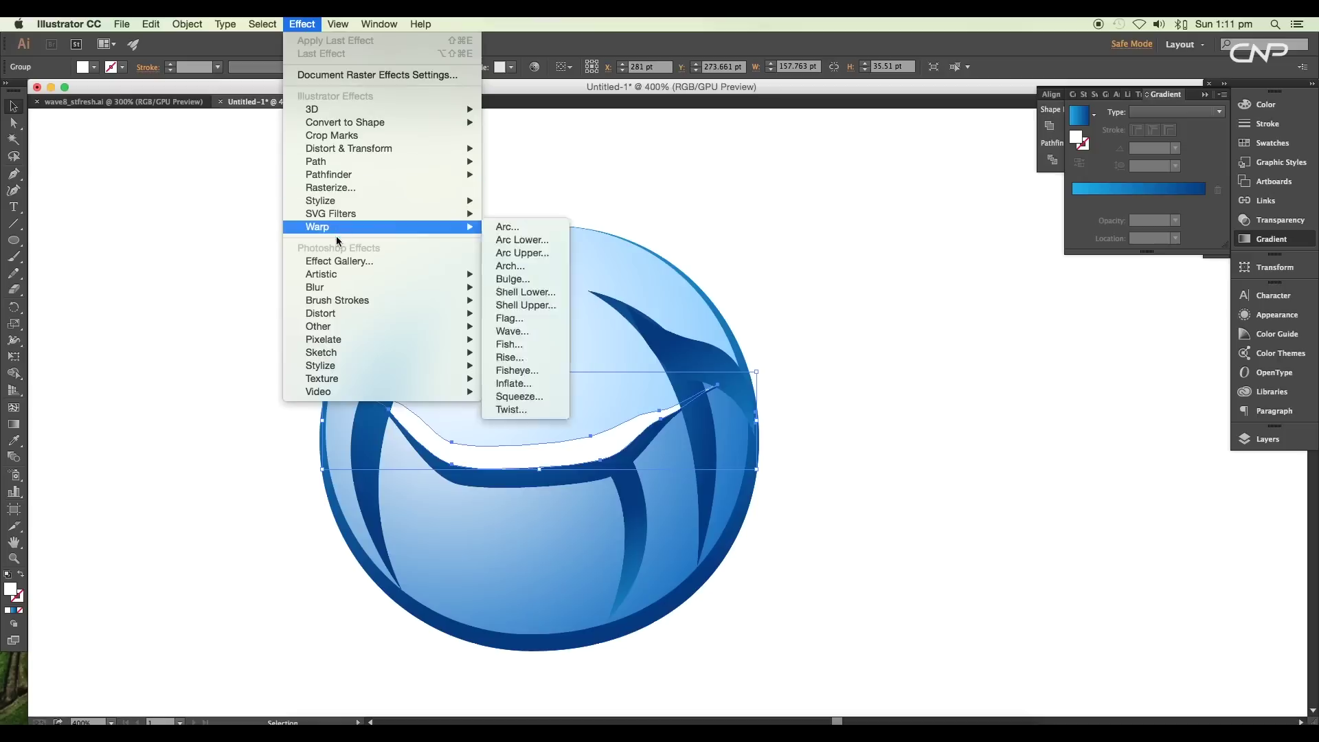
mouse_move(472, 295)
click(529, 288)
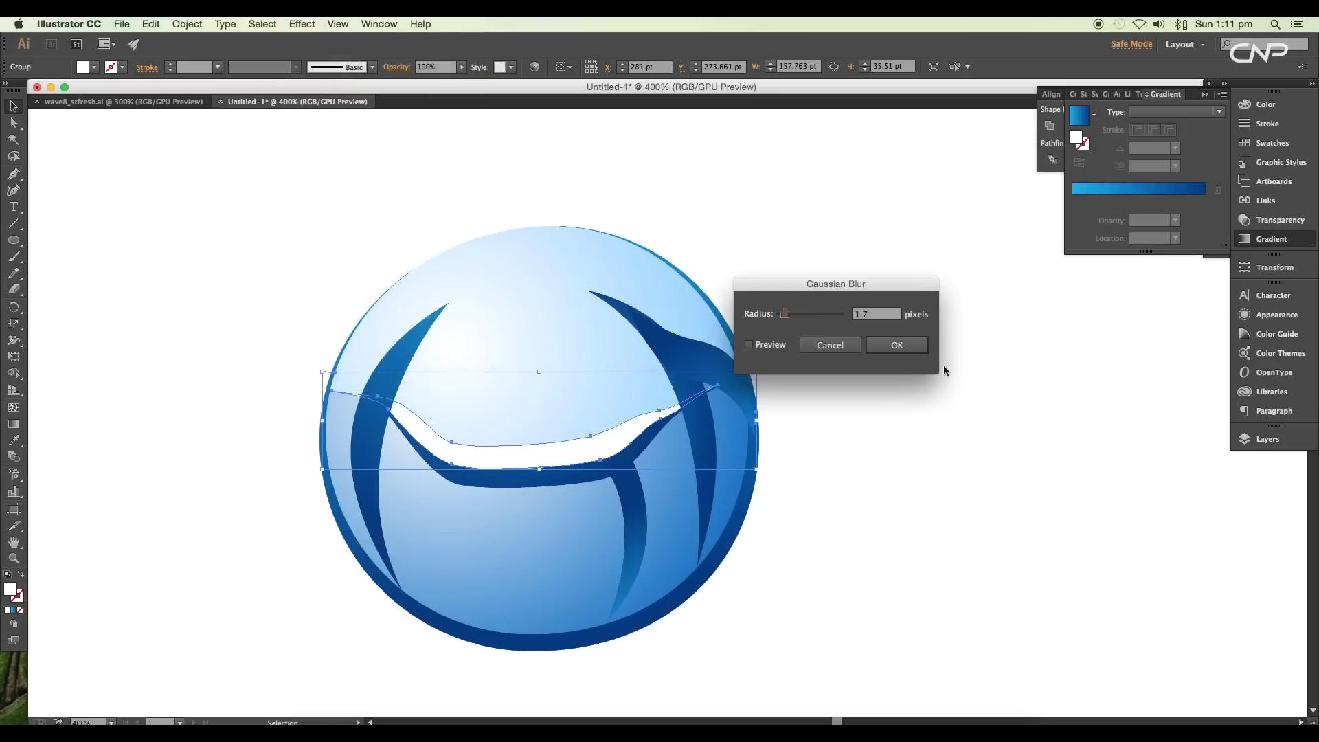
click(771, 345)
drag(795, 316, 790, 319)
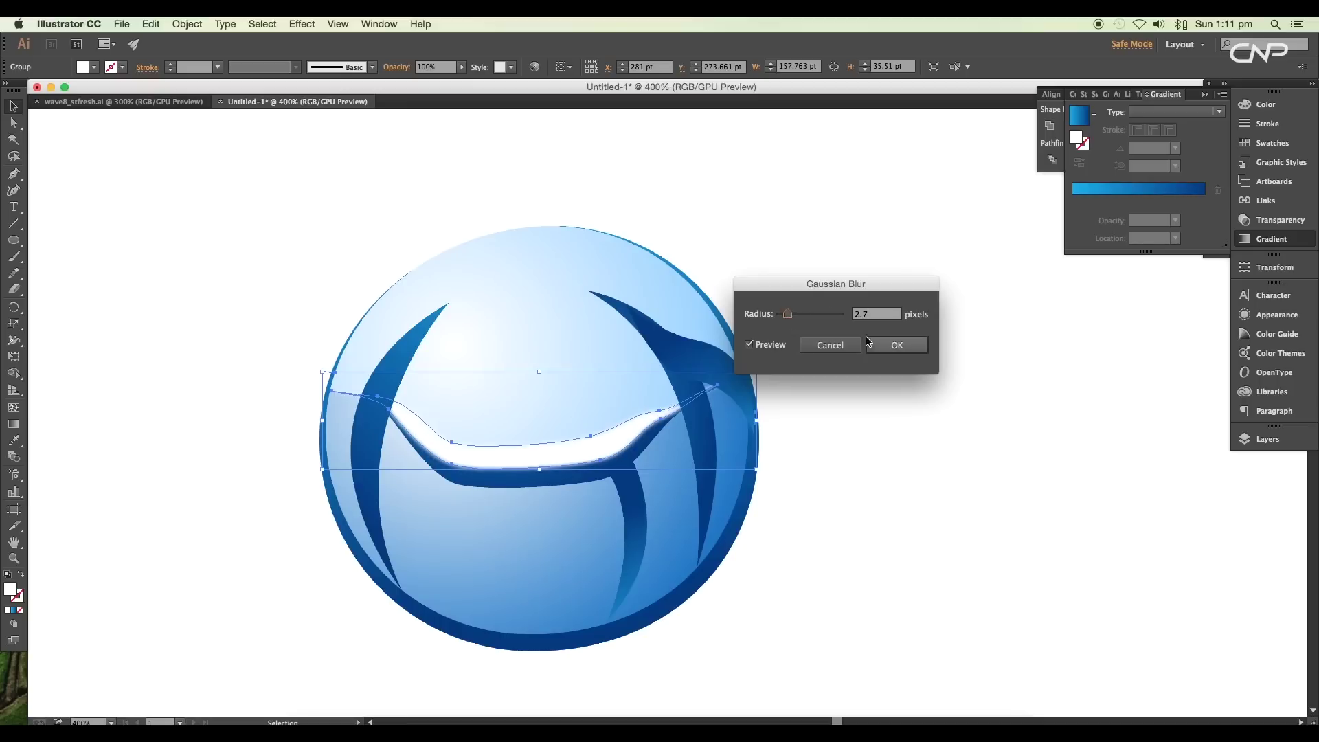
click(893, 345)
Apply Gaussian Blur to each of the blue crescent arcs.
click(703, 425)
key(super+alt+shift+e)
drag(787, 314, 794, 321)
click(897, 345)
key(super+minus)
click(603, 467)
key(super+alt+shift+e)
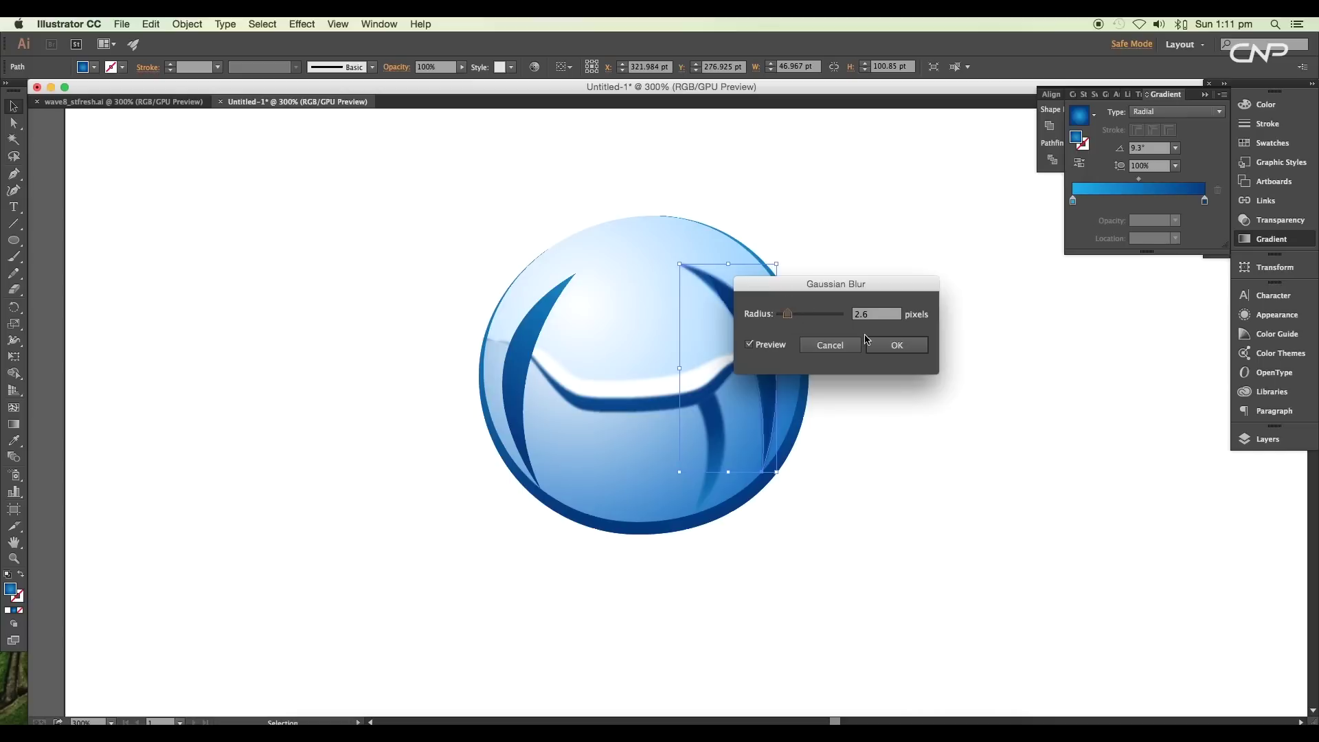
click(867, 341)
click(984, 334)
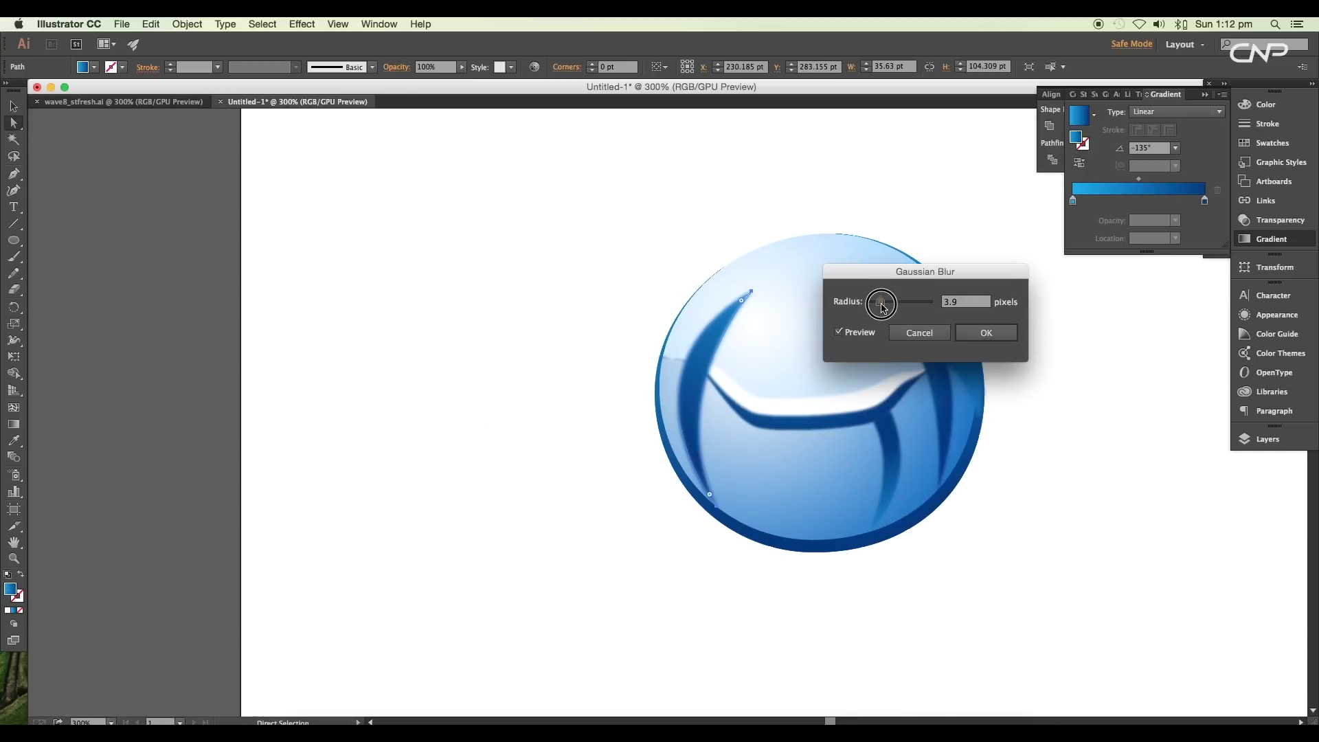
click(967, 333)
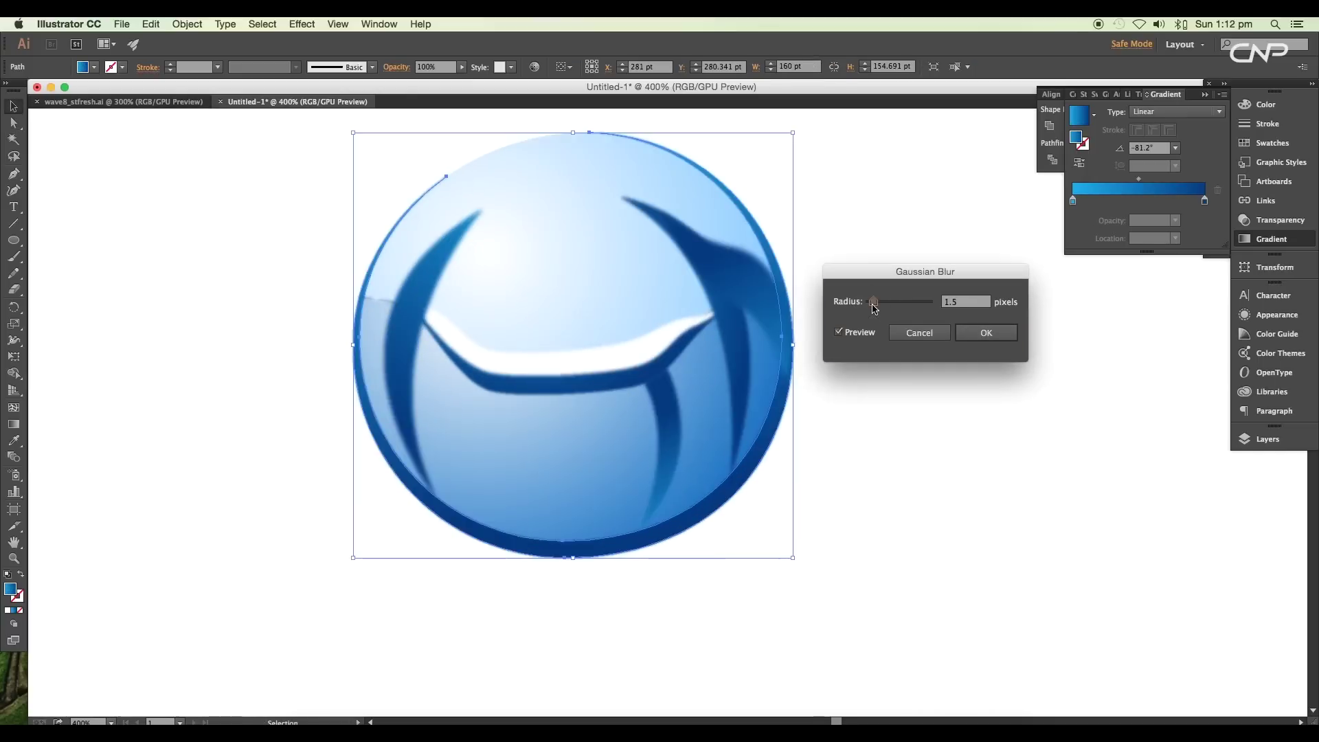
Draw new curved highlight shapes at the sphere's upper right and lower left.
click(976, 332)
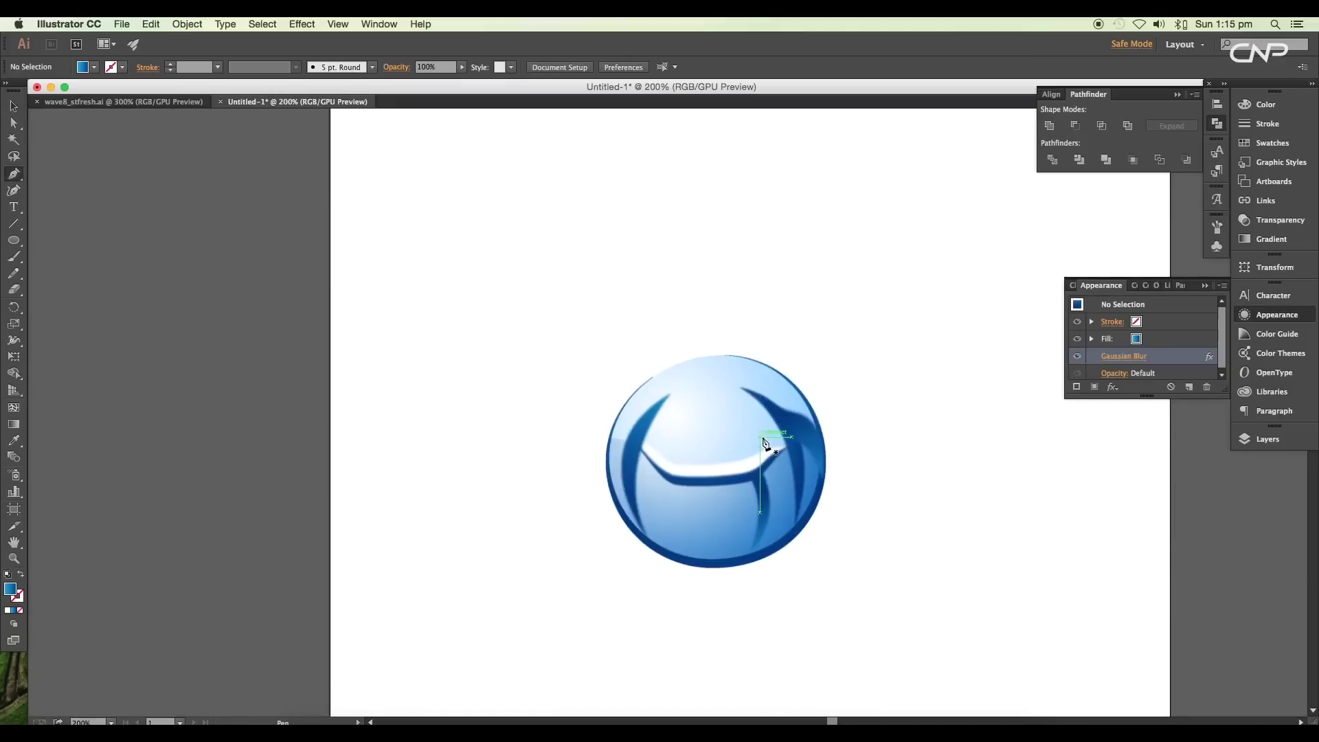
click(734, 408)
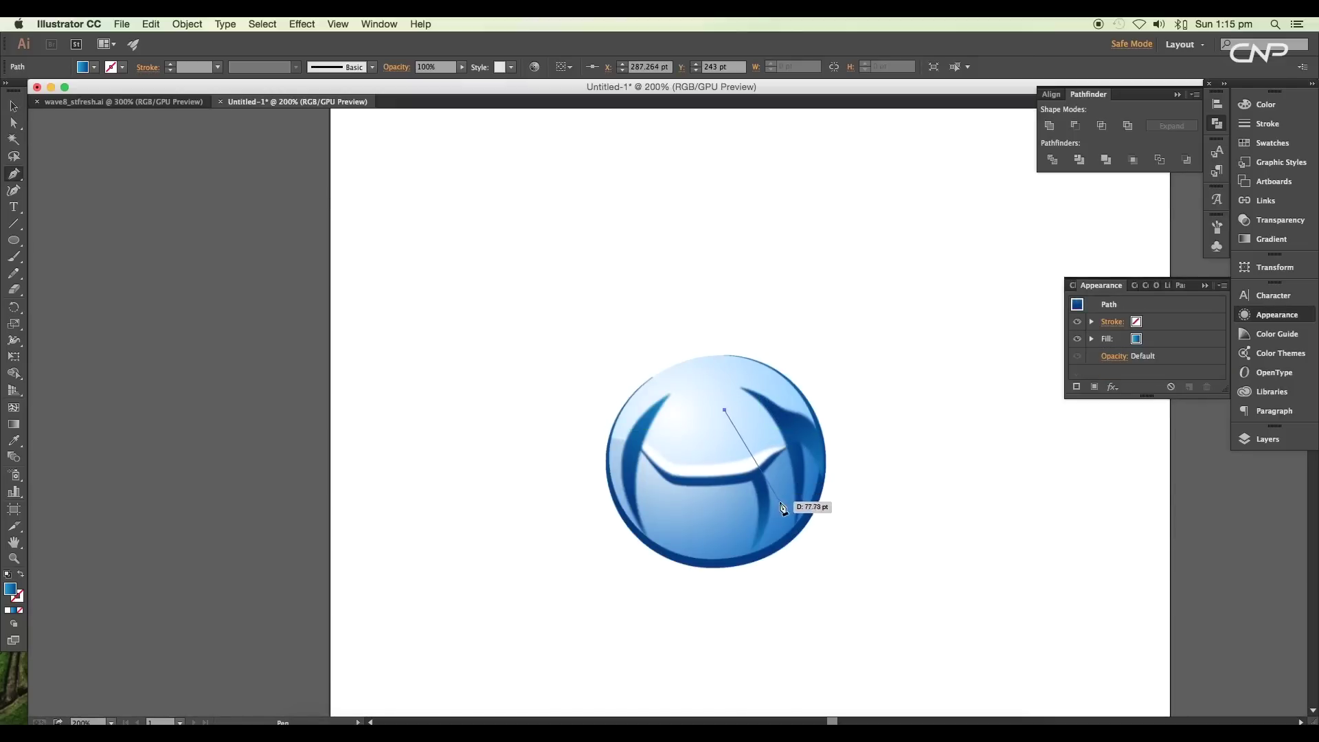
drag(779, 502, 783, 578)
click(722, 411)
drag(639, 512, 655, 558)
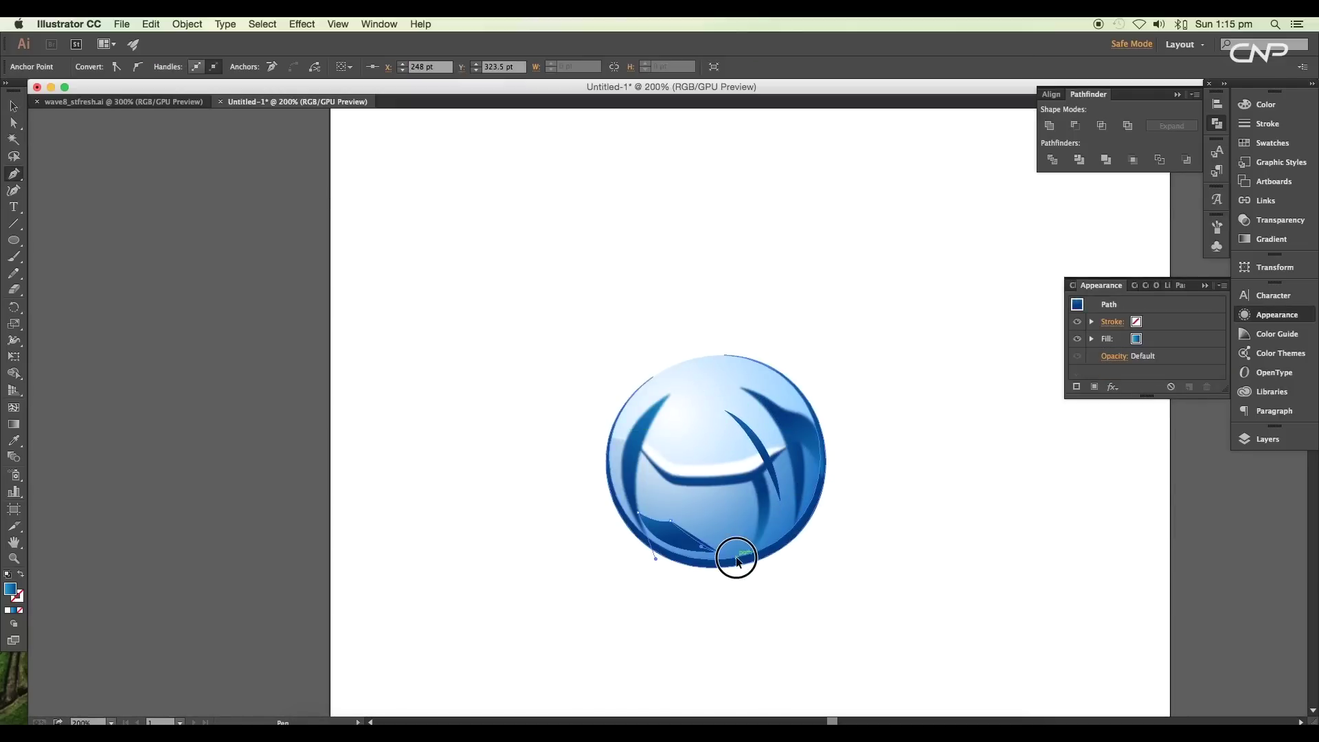
click(719, 552)
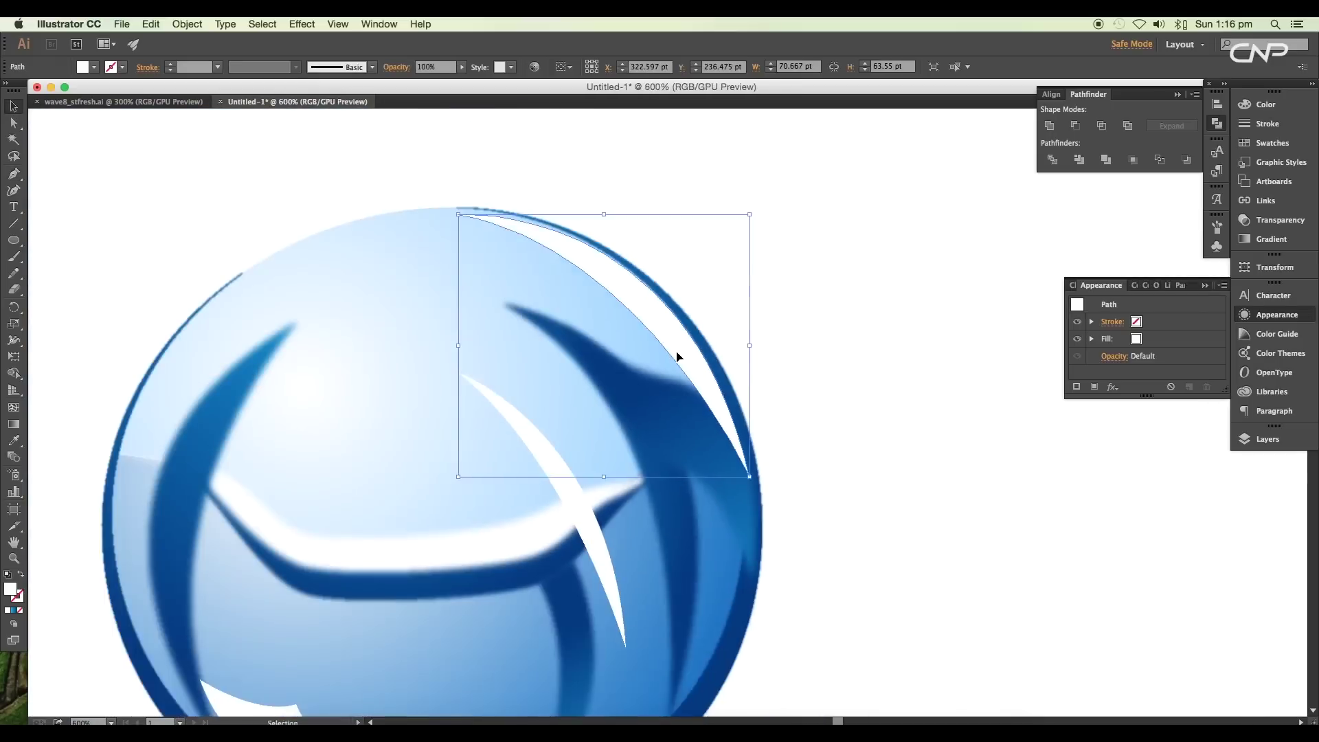
Apply a Gaussian Blur to the white diagonal highlight and another highlight, then zoom out.
click(848, 432)
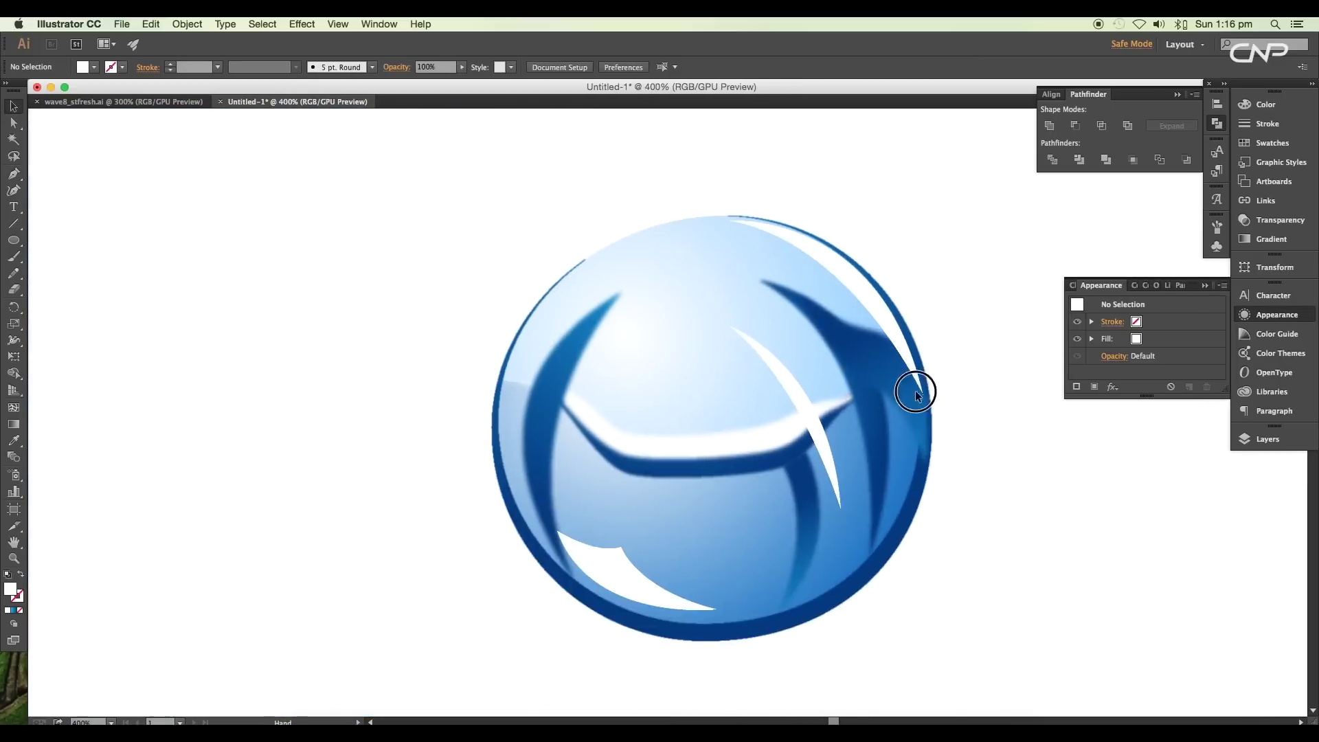
key(a)
drag(728, 322, 840, 507)
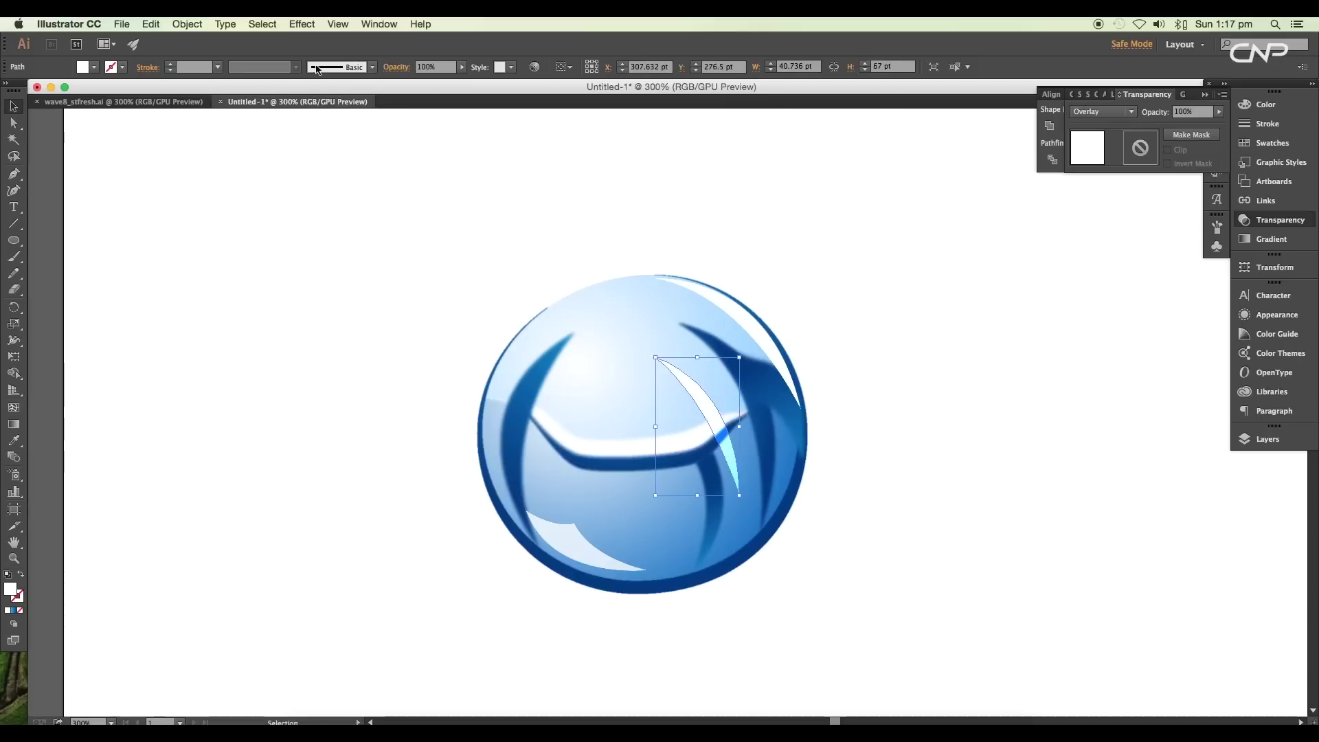
click(302, 24)
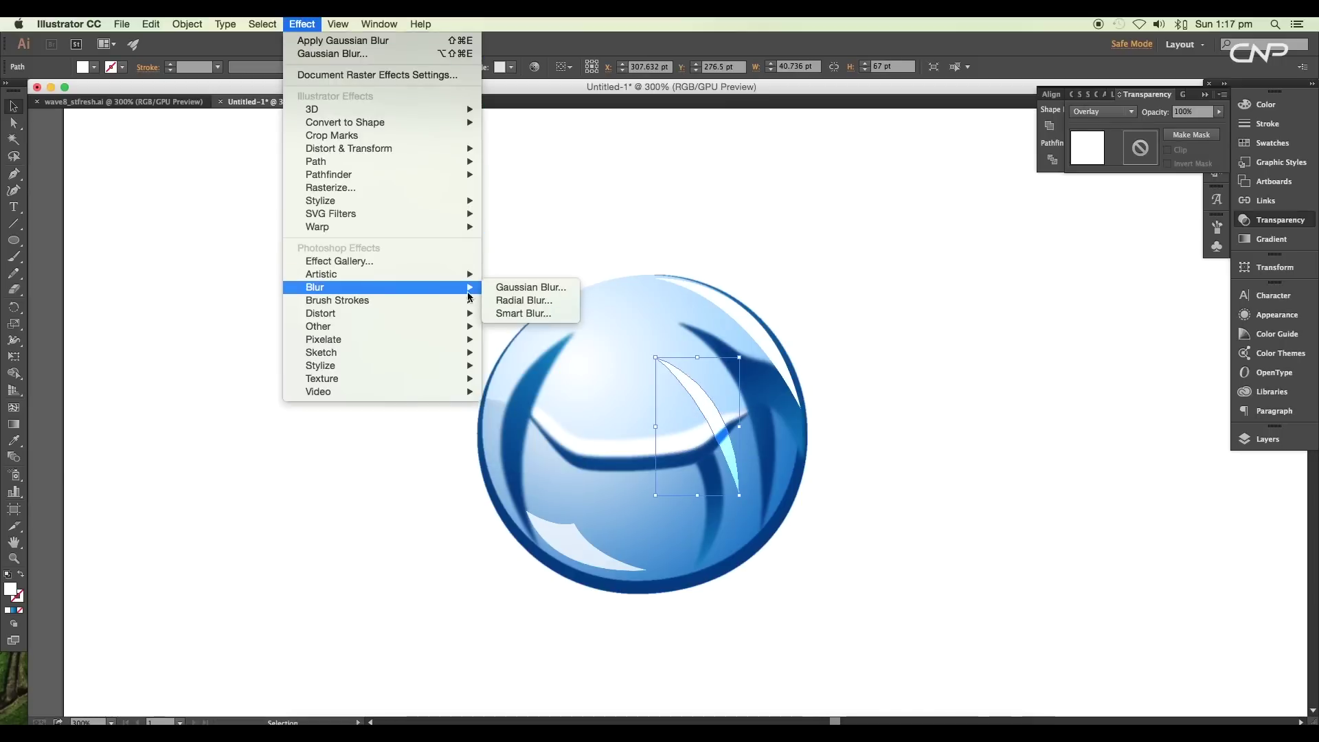
click(497, 288)
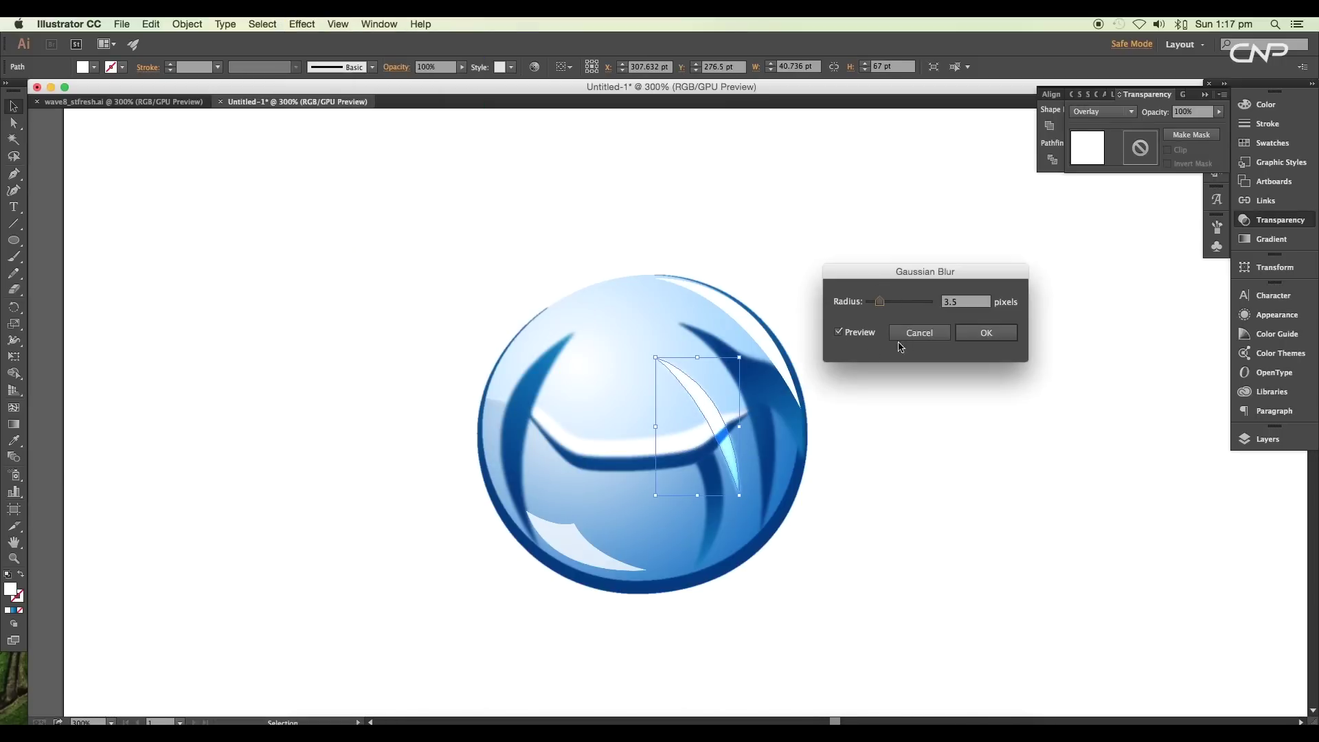
key(Return)
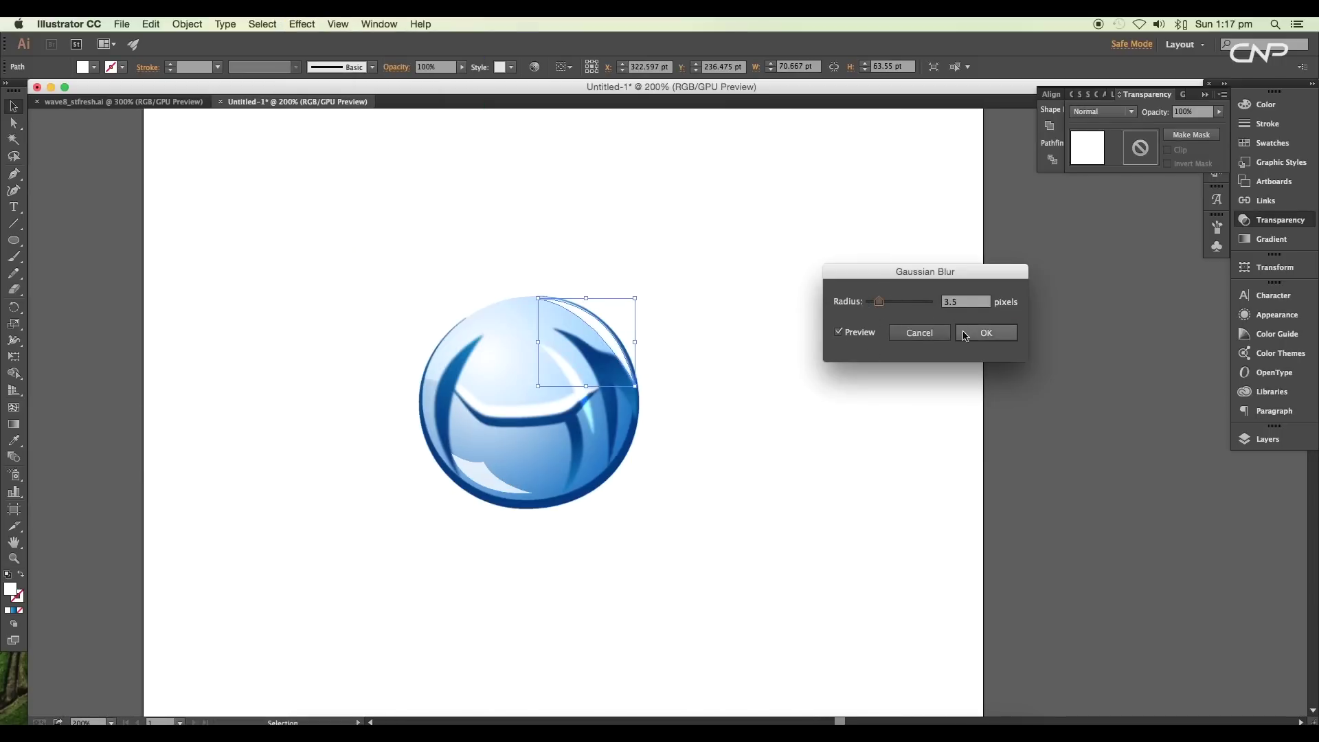
click(965, 334)
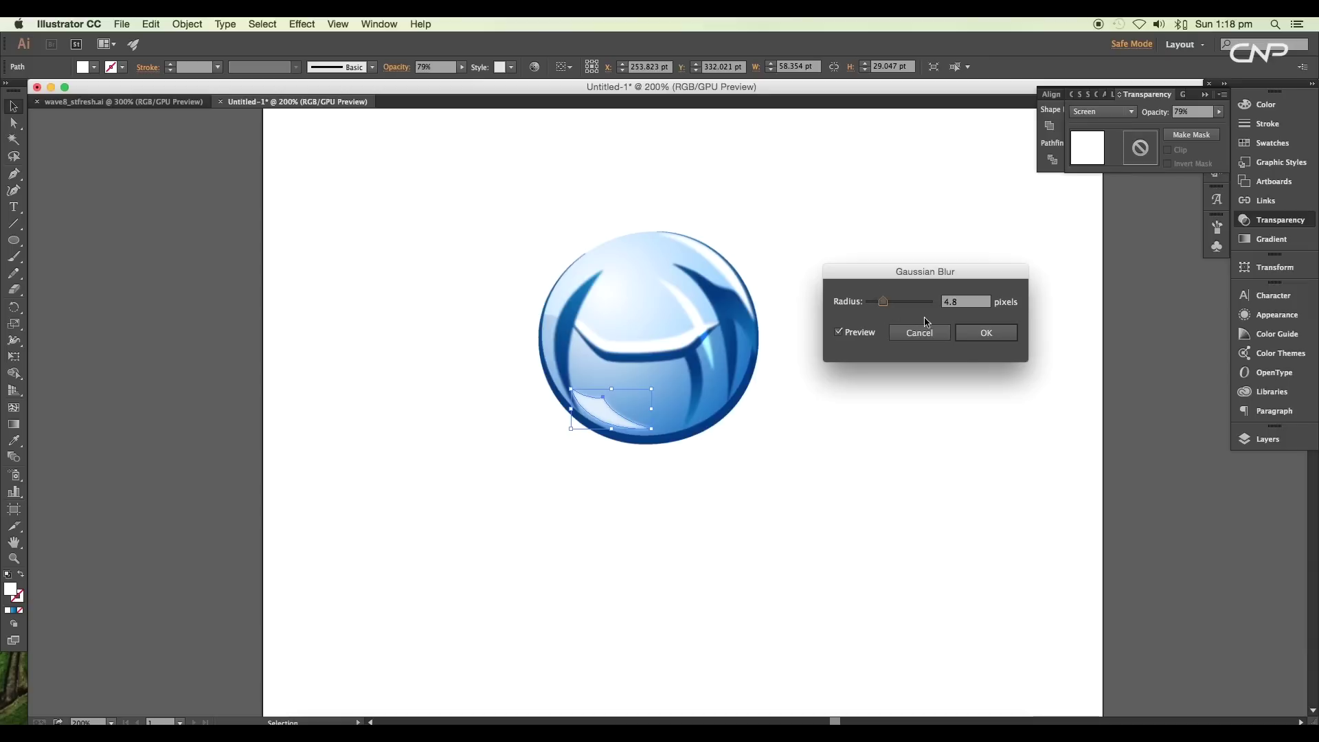
key(Return)
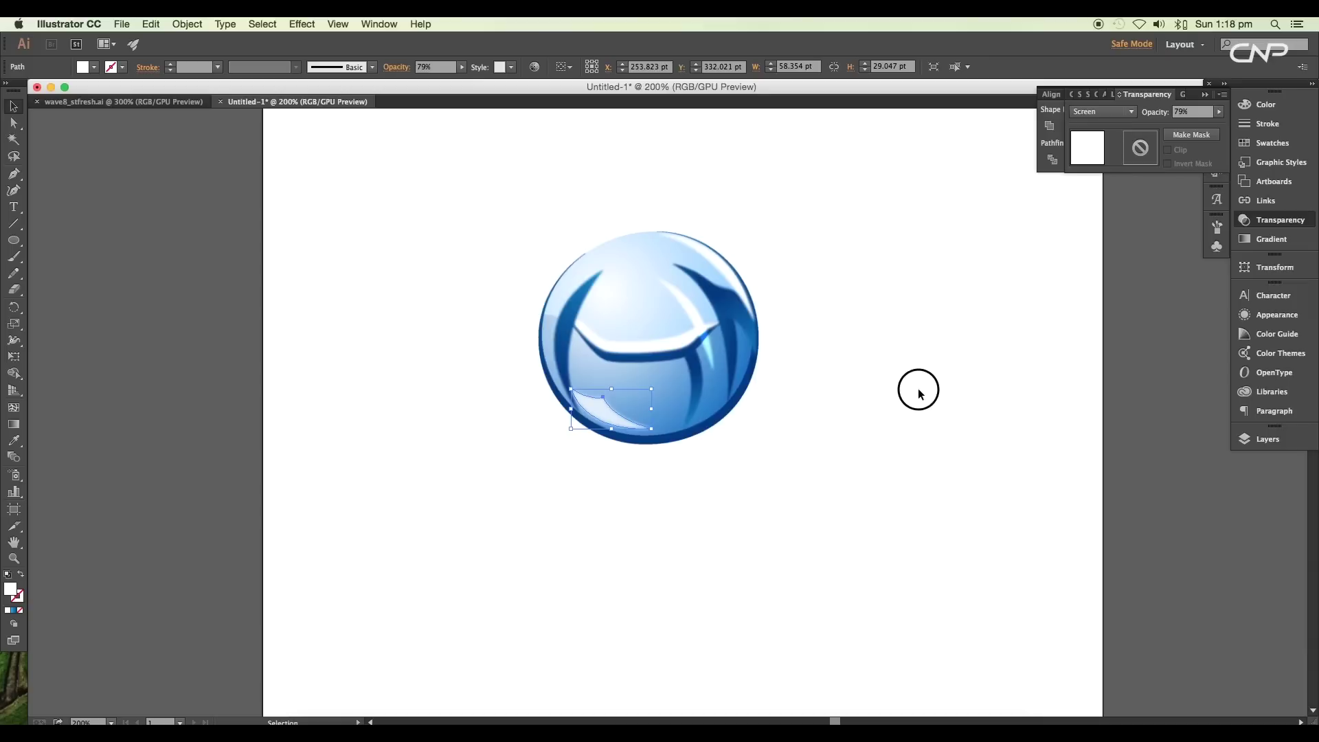
key(super+0)
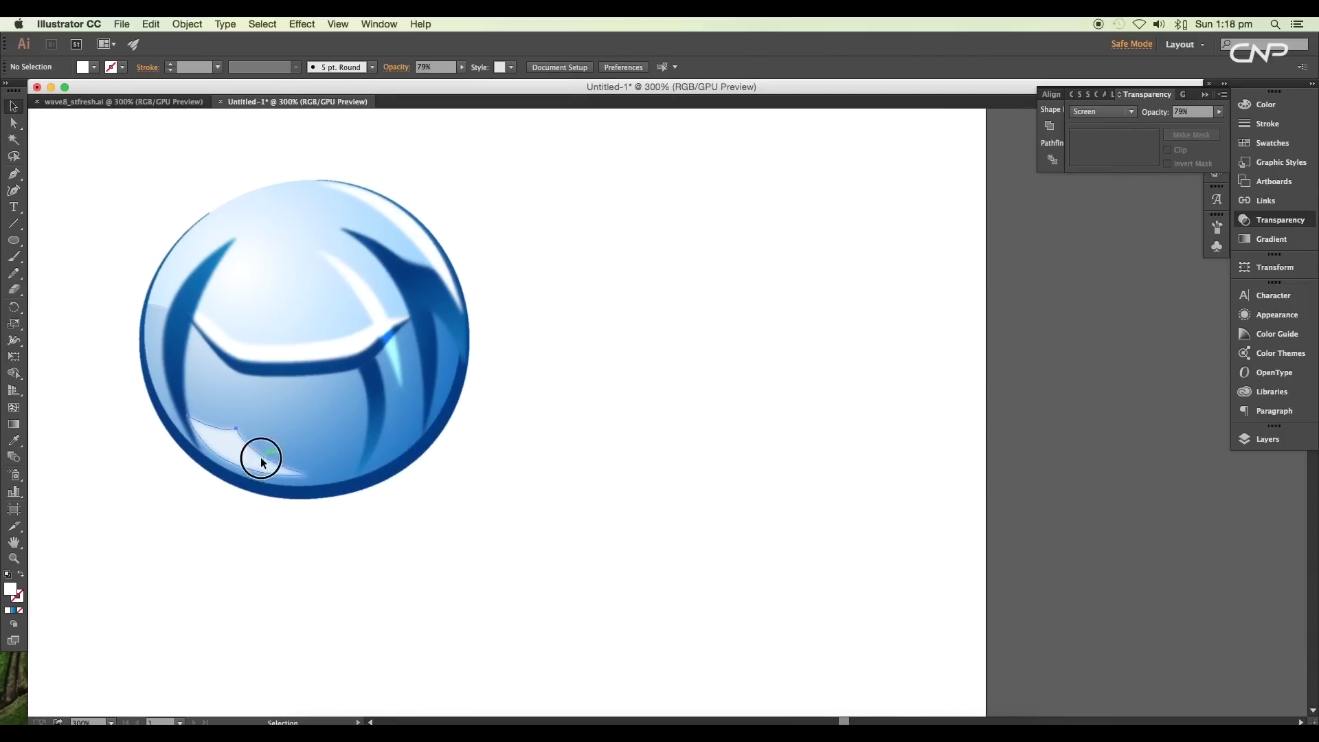
Set the lower-left highlight and the thin top-right arc highlight to Screen blend mode.
click(262, 462)
click(1103, 111)
click(1120, 213)
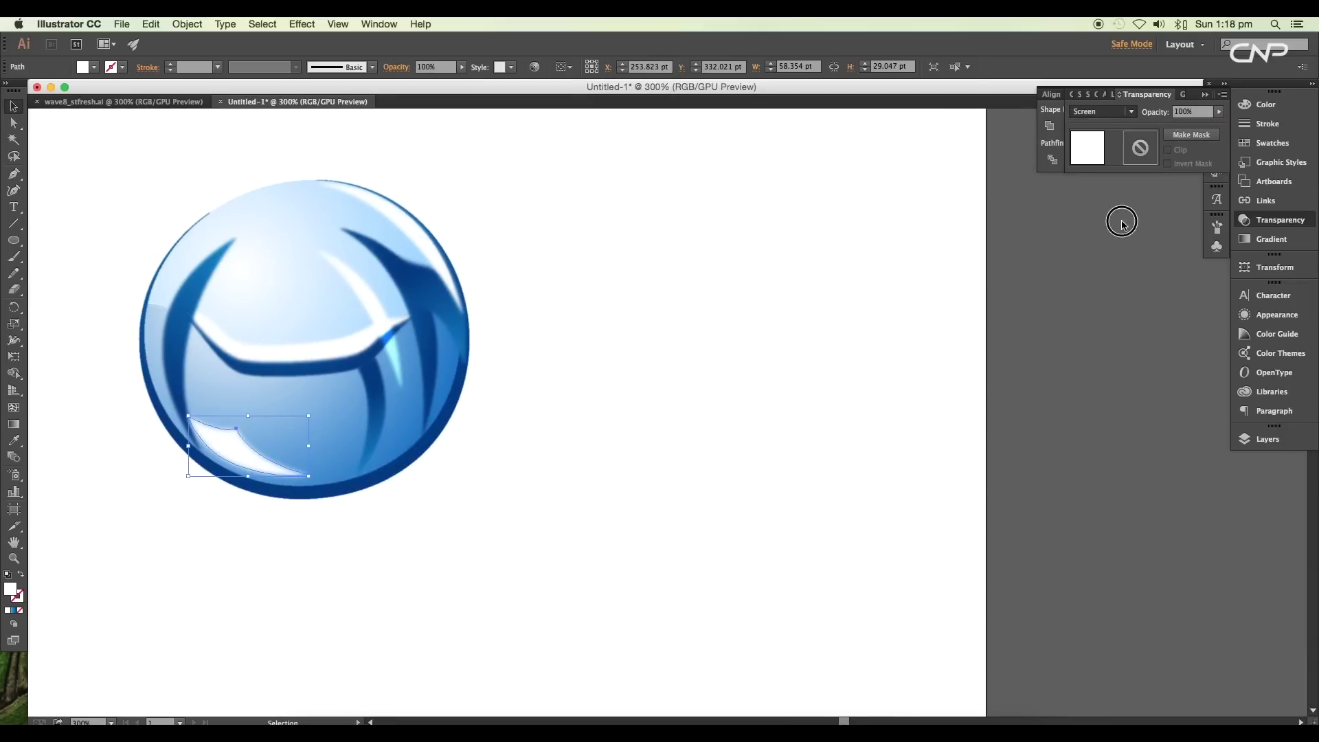
click(1121, 224)
scroll(831, 364, left, 5)
scroll(866, 363, down, 2)
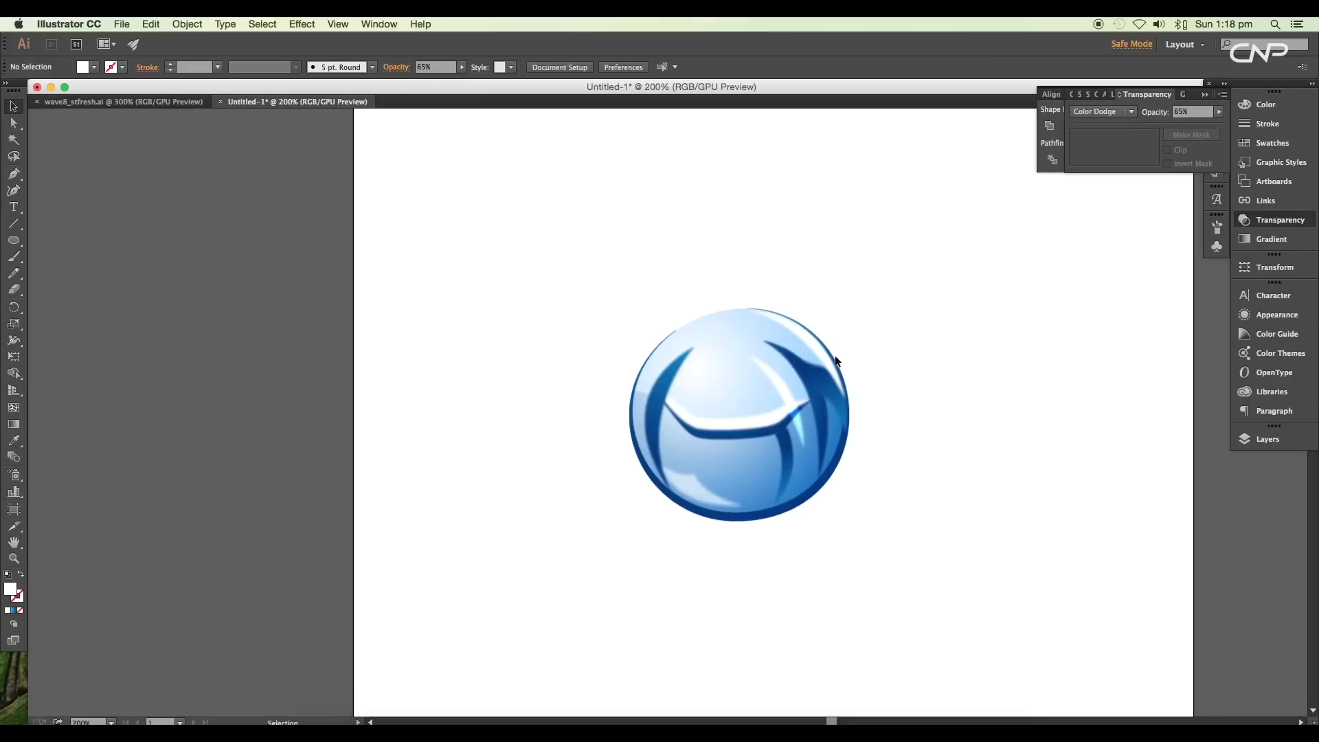
click(829, 356)
click(1089, 112)
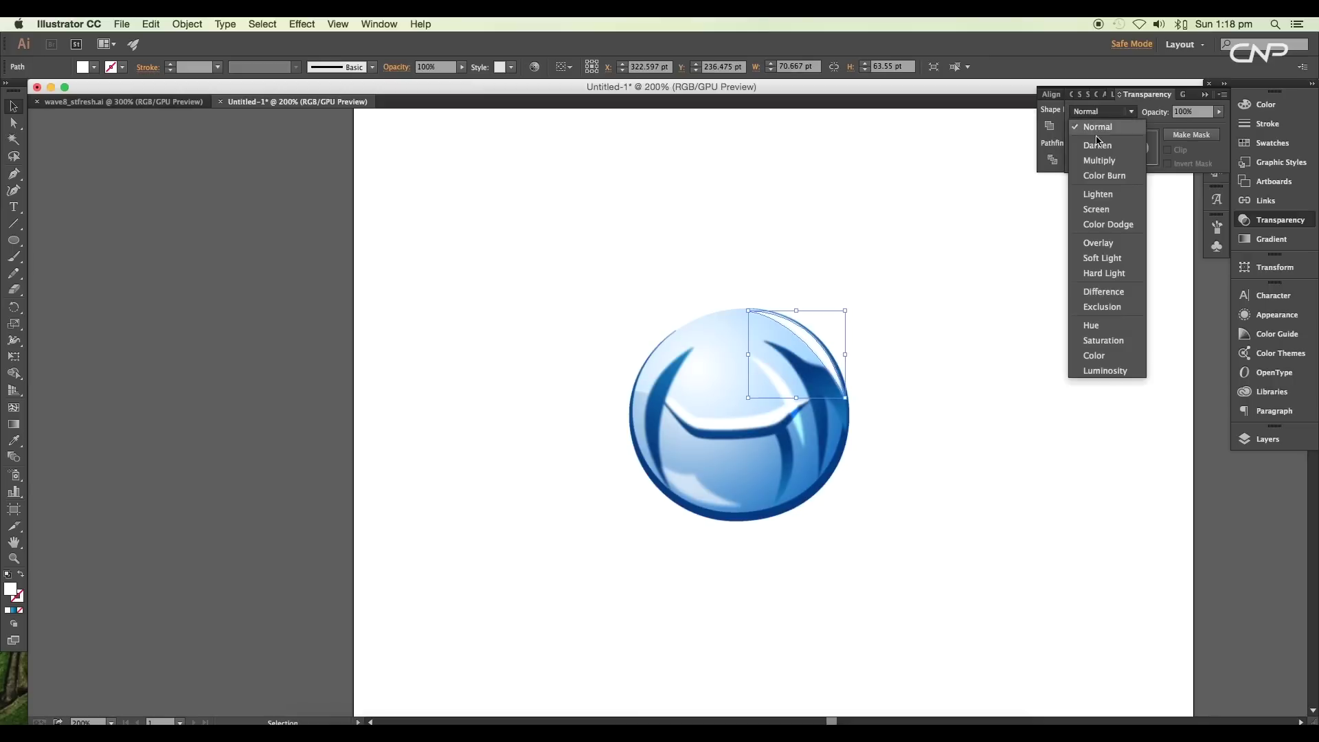
click(1100, 210)
click(876, 333)
drag(877, 333, 930, 319)
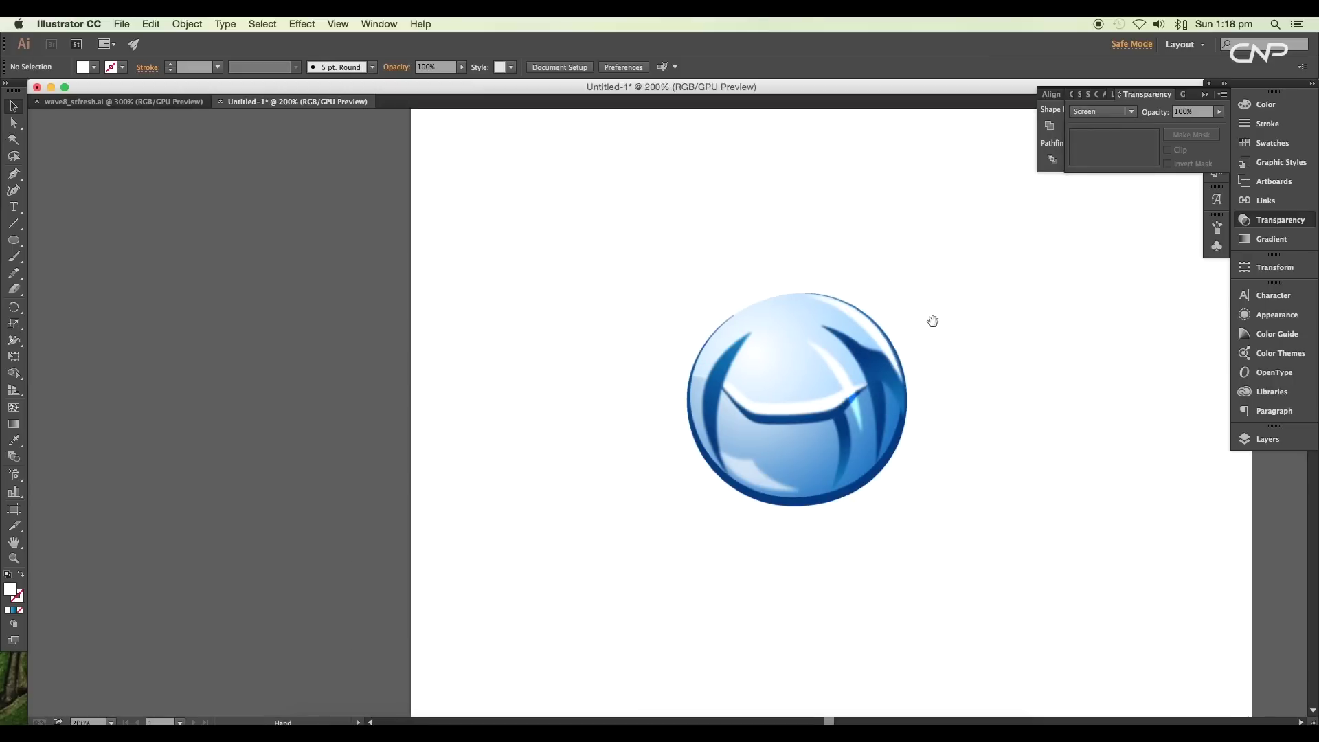
scroll(900, 337, up, 1)
scroll(900, 337, down, 4)
scroll(900, 337, right, 2)
Drag the globe circle's blue gradient diagonally from upper left to lower right, then reframe the view.
click(632, 380)
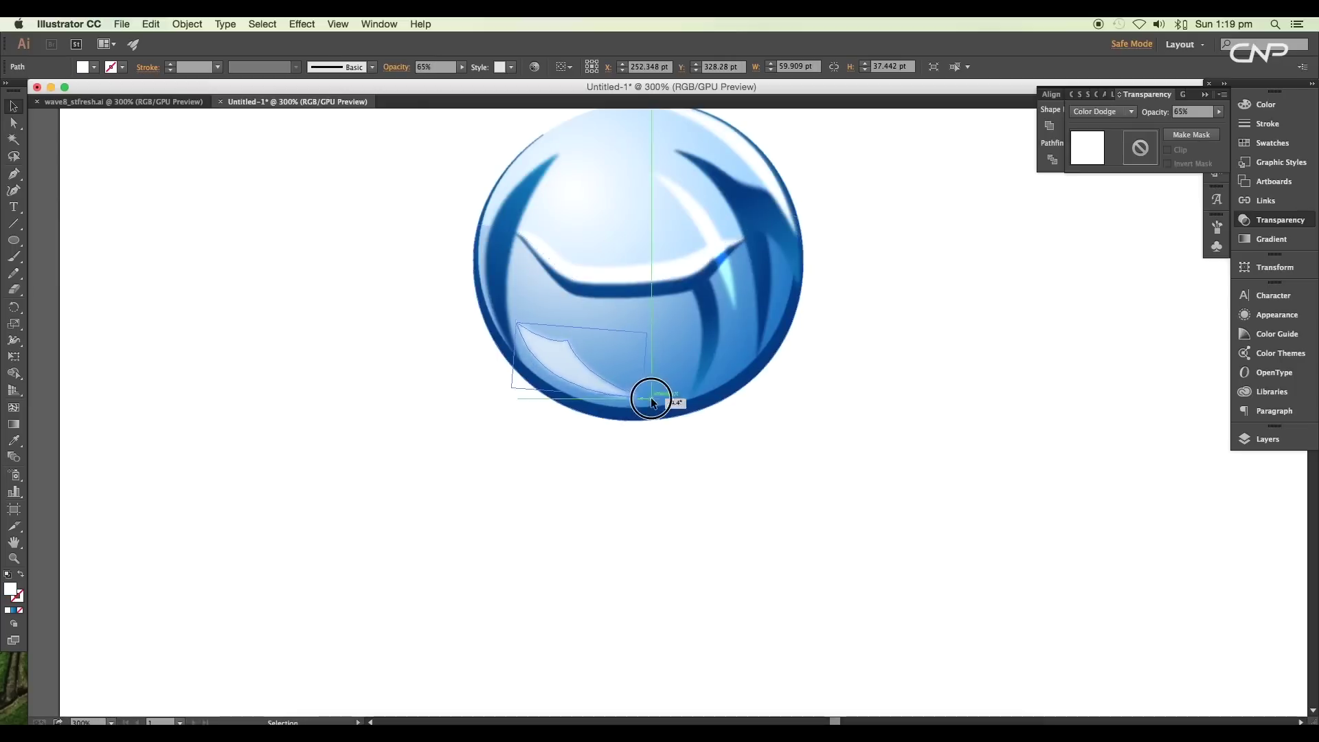
click(639, 417)
key(super+equal)
key(g)
drag(412, 434, 728, 606)
key(v)
key(super+shift+a)
key(super+equal)
key(super+equal)
key(super+minus)
key(super+minus)
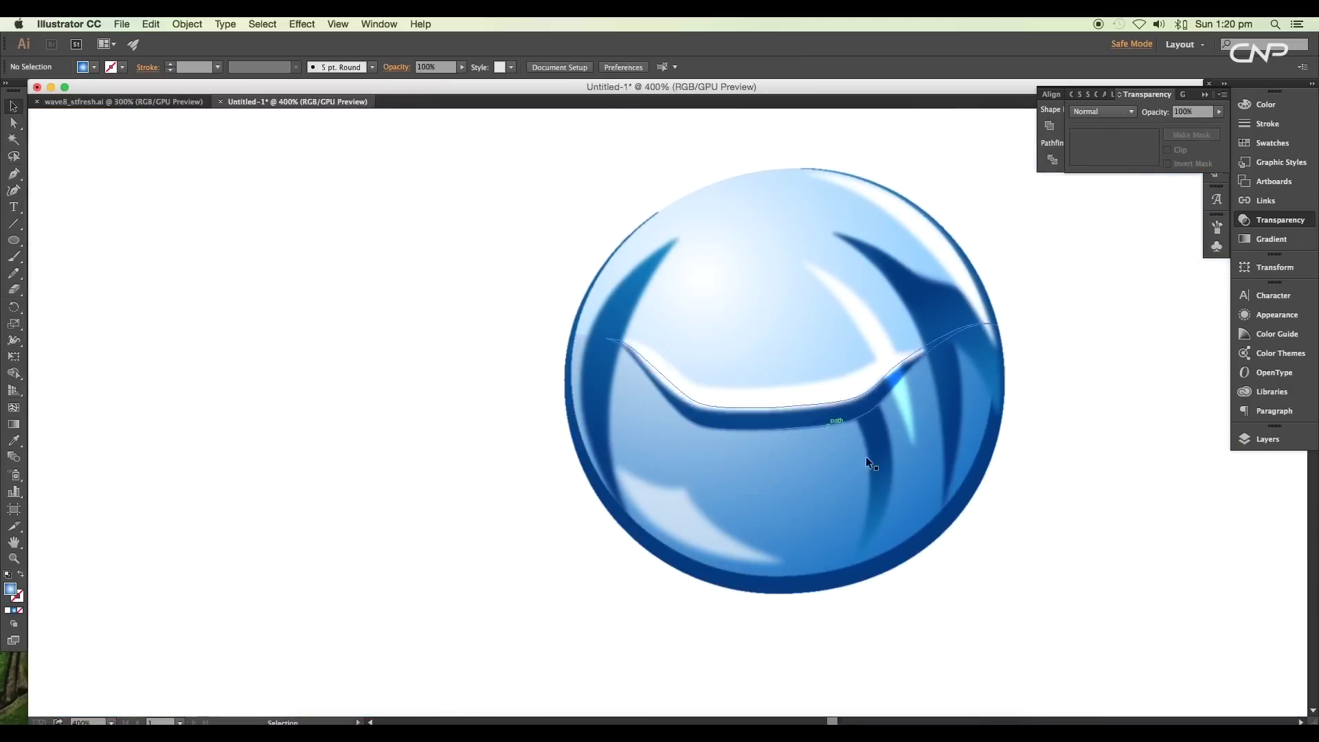
drag(866, 457, 661, 464)
drag(796, 484, 777, 509)
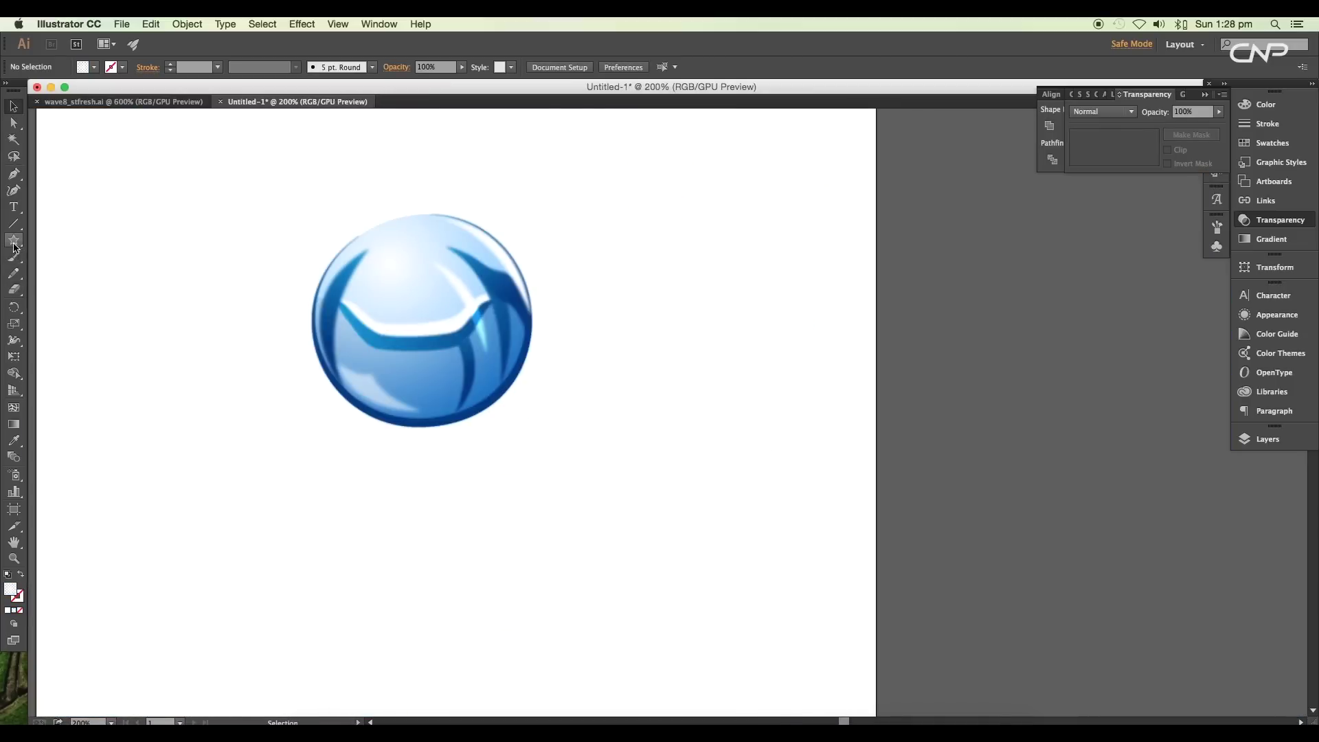
Create a thin-rayed 24-point star and place it over the globe's upper left.
click(167, 268)
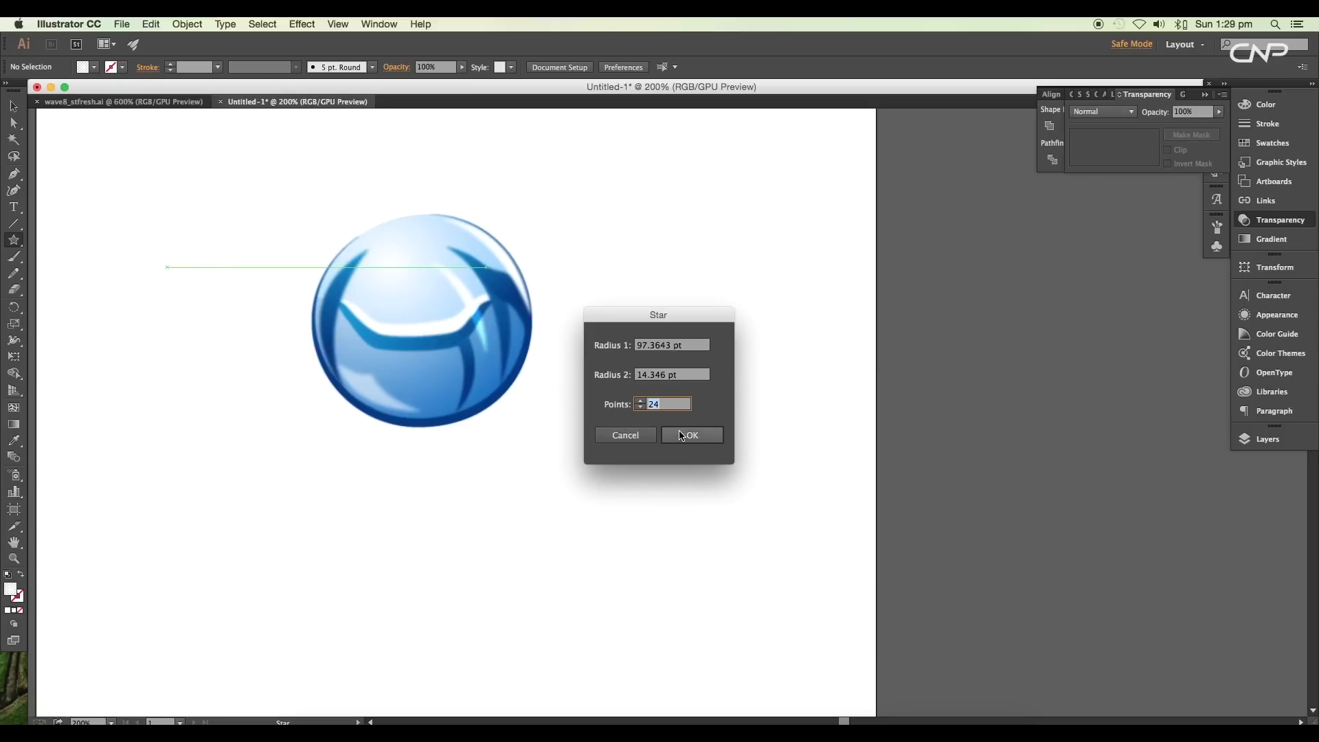
click(682, 436)
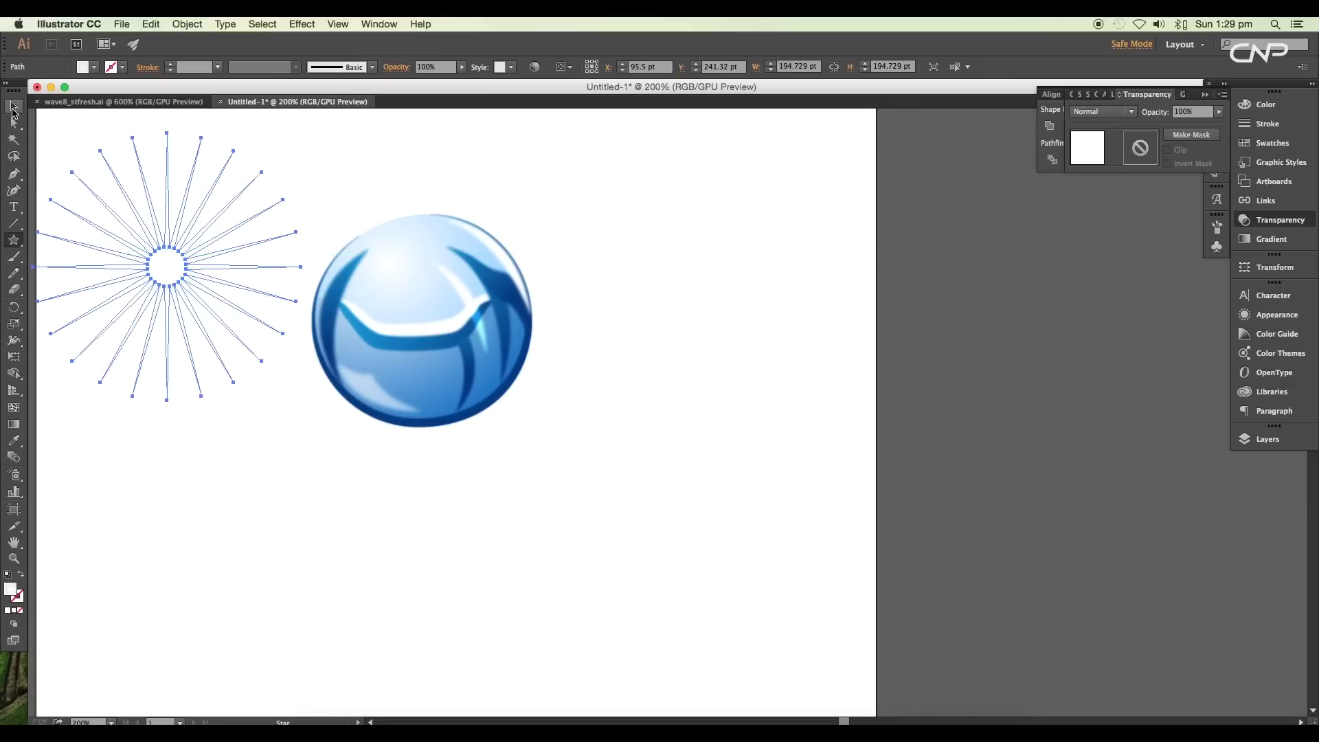
click(14, 108)
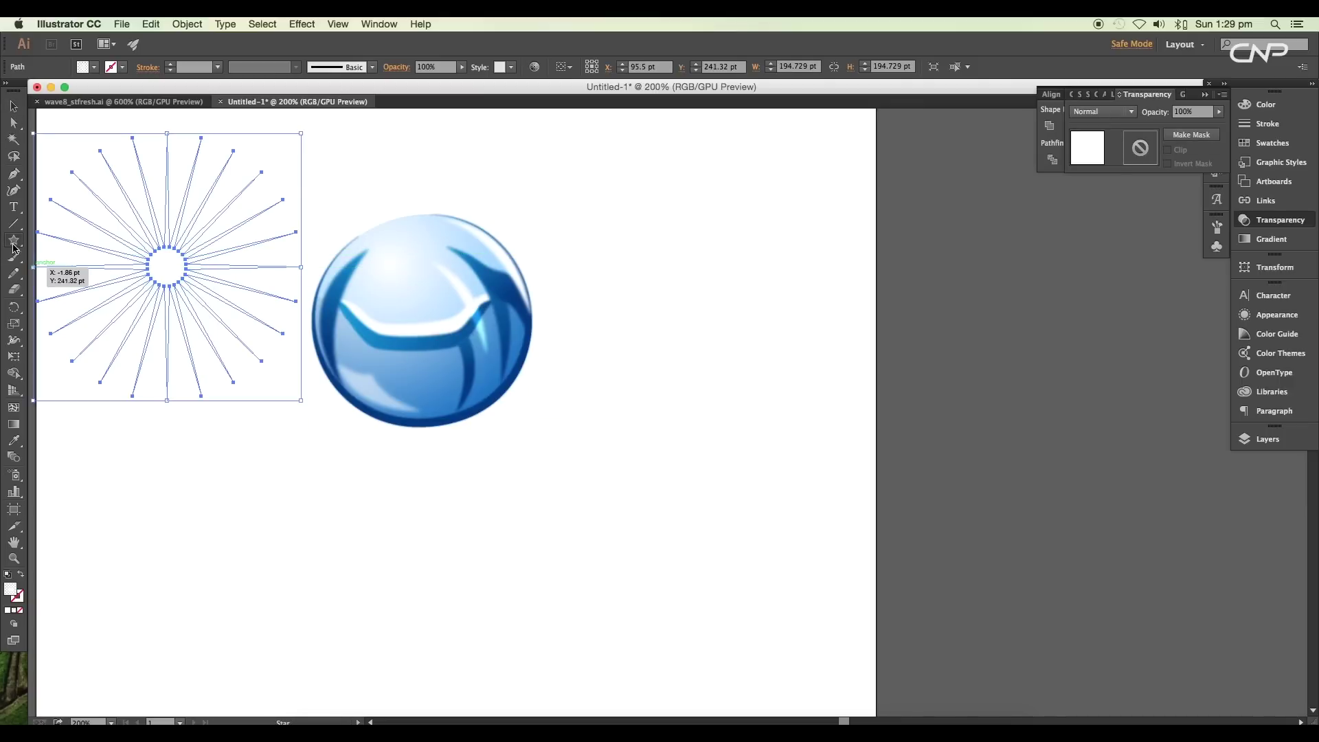
key(Delete)
drag(680, 289, 471, 315)
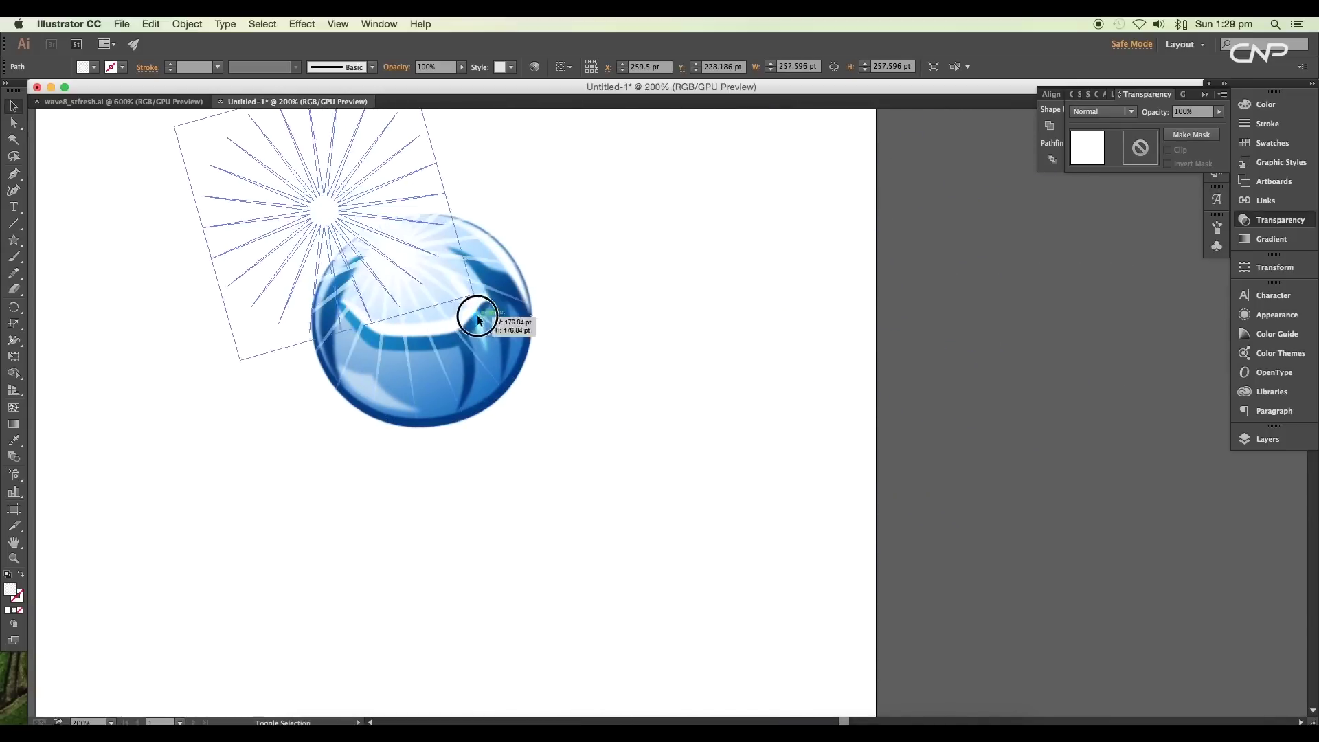
key(v)
drag(313, 209, 404, 267)
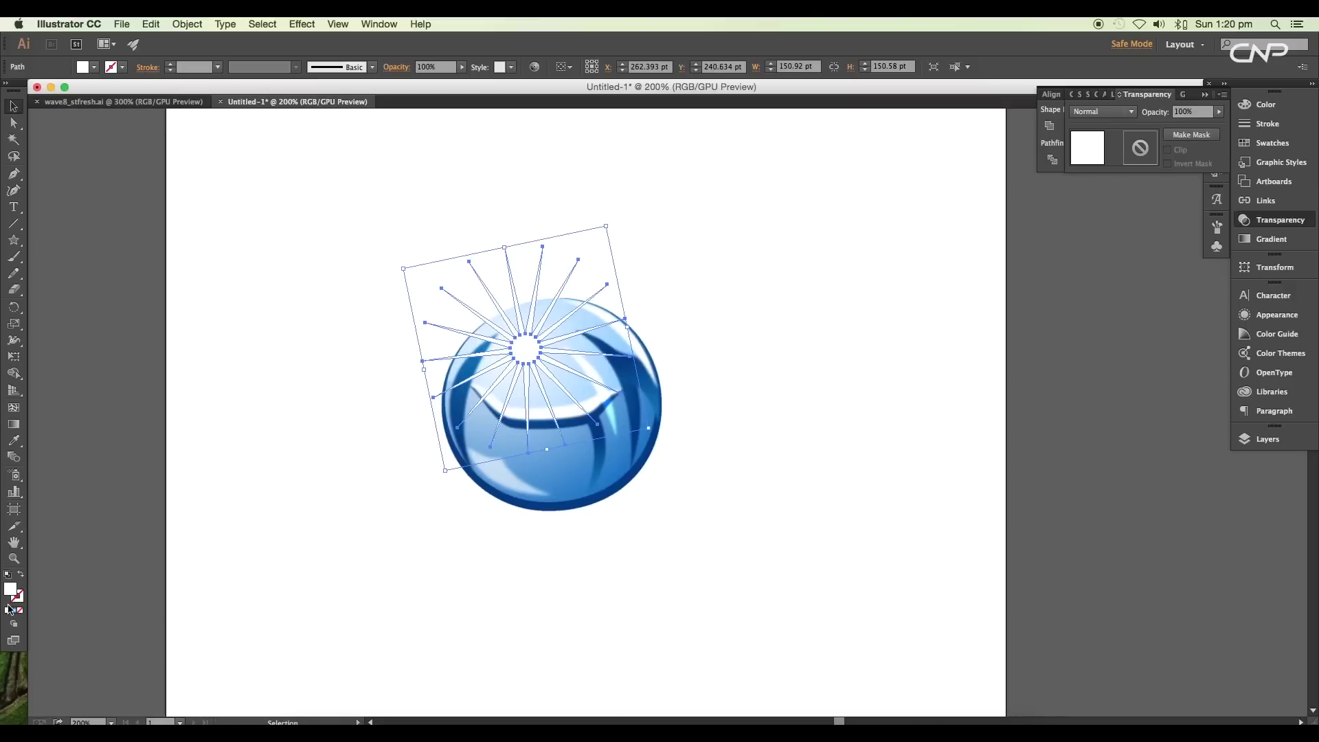
Fill the starburst with a white radial gradient whose outer stop fades to 0% opacity.
click(14, 610)
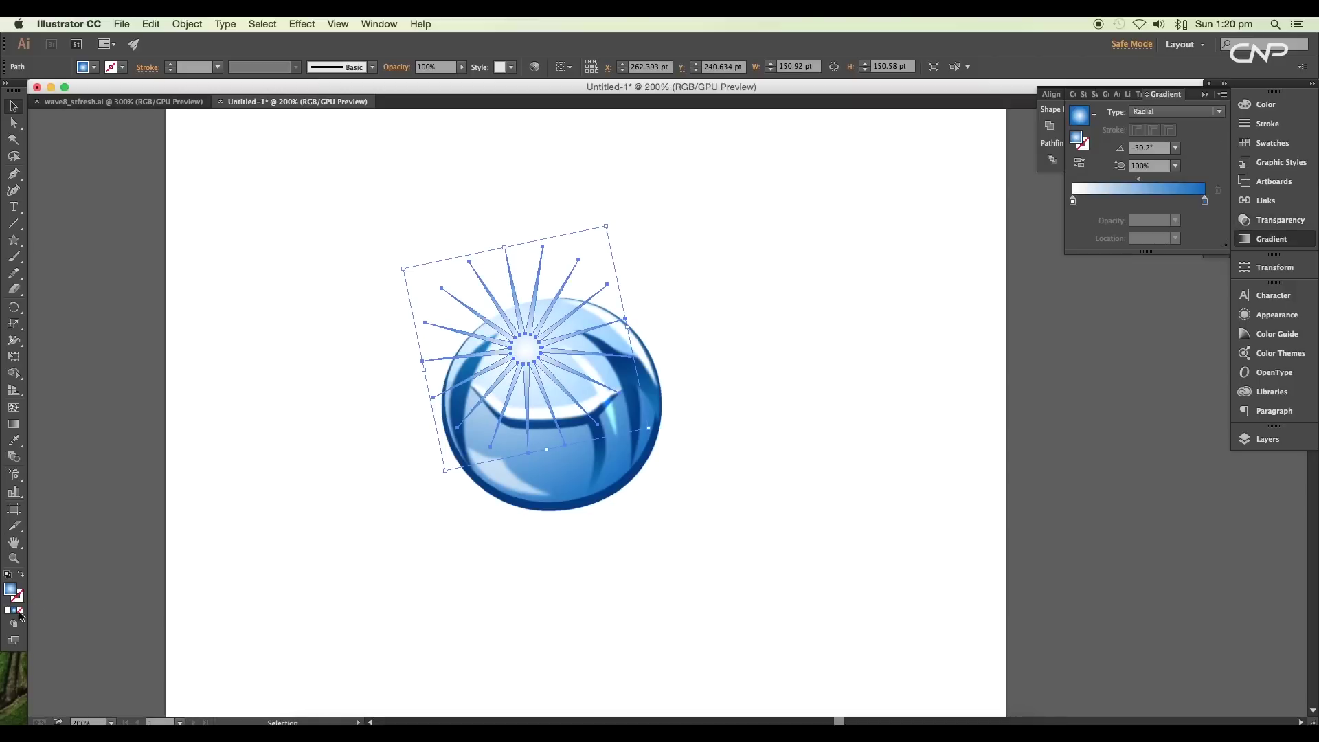
double_click(1203, 201)
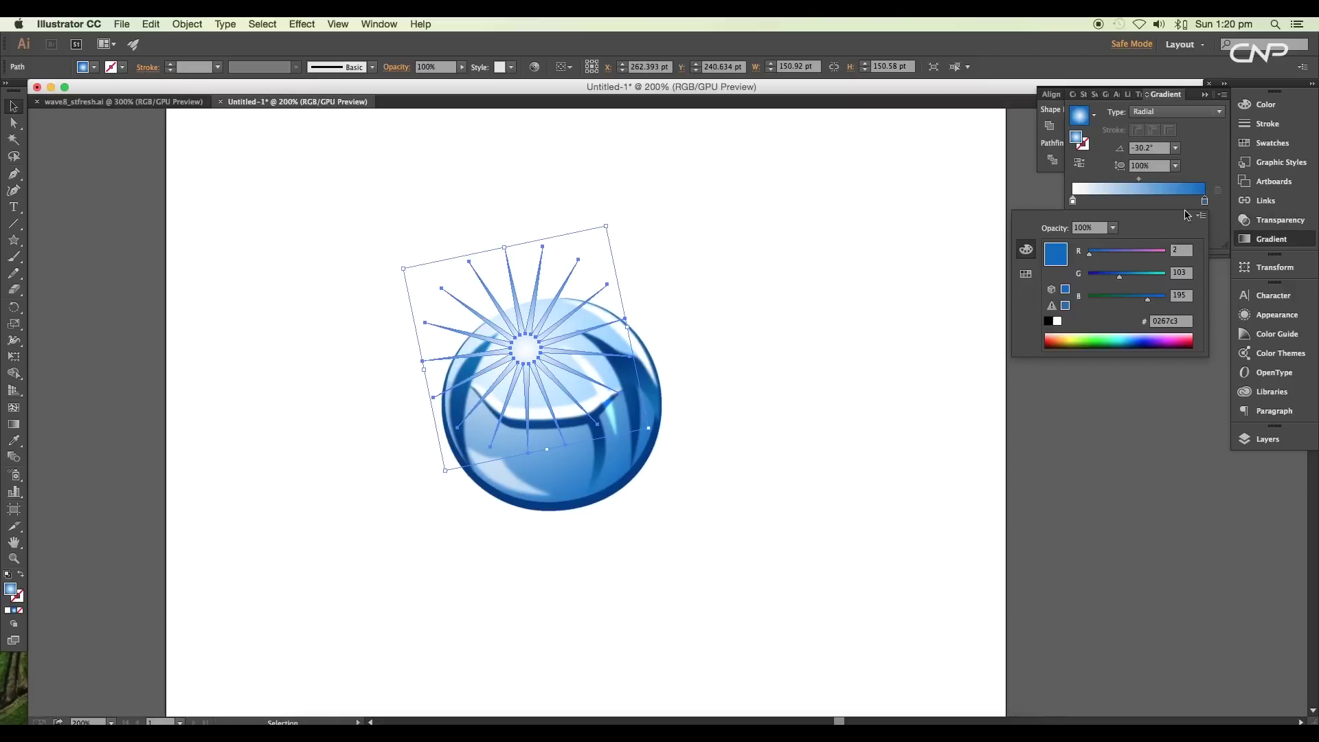
click(1059, 321)
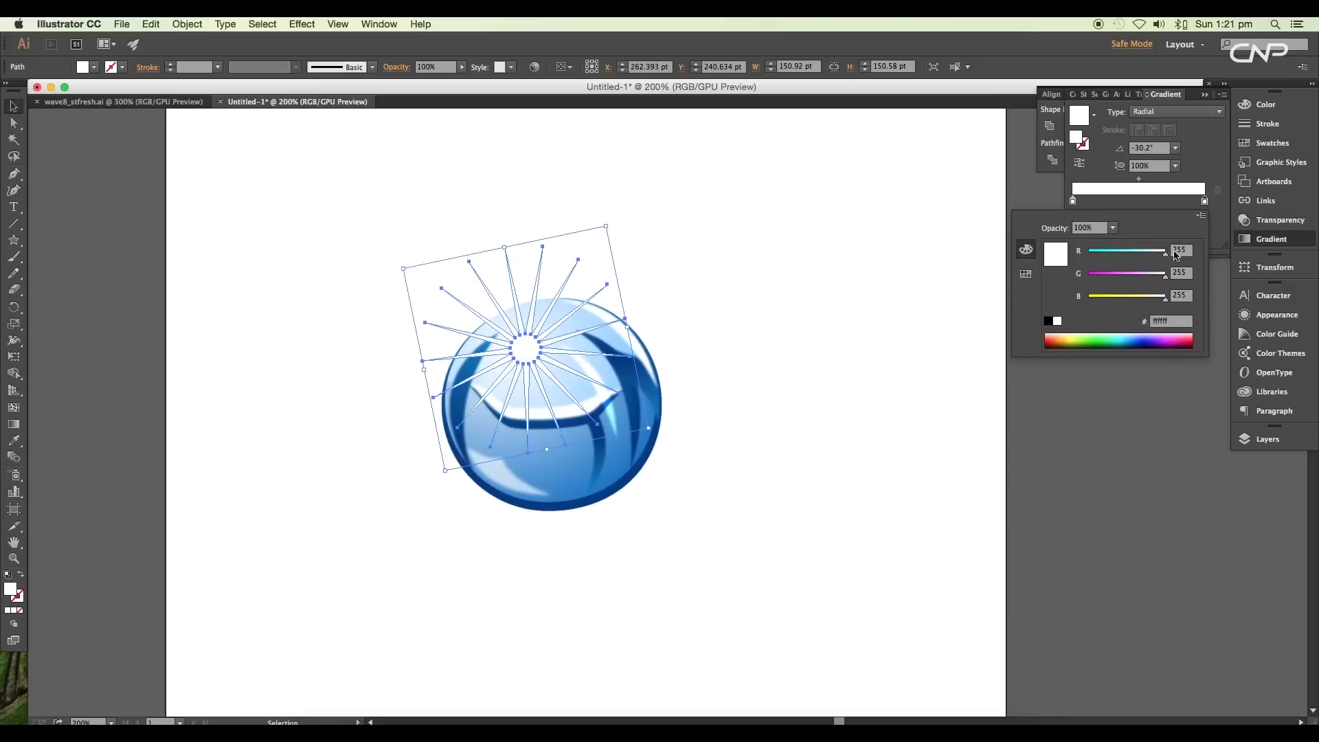
click(1204, 202)
click(1175, 220)
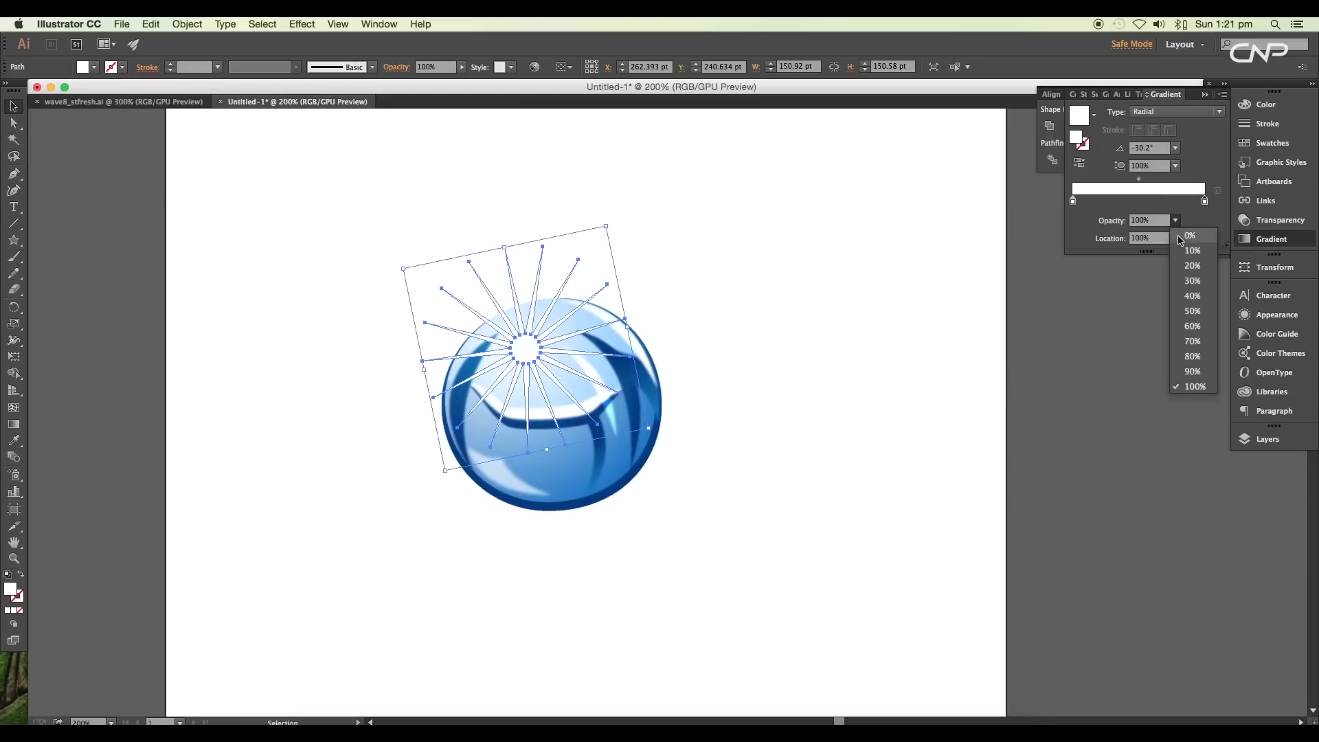
click(1185, 232)
click(843, 331)
Refine the white band's curve on the globe, then draw a new oval about 250 × 152 pt.
key(super+equal)
click(515, 529)
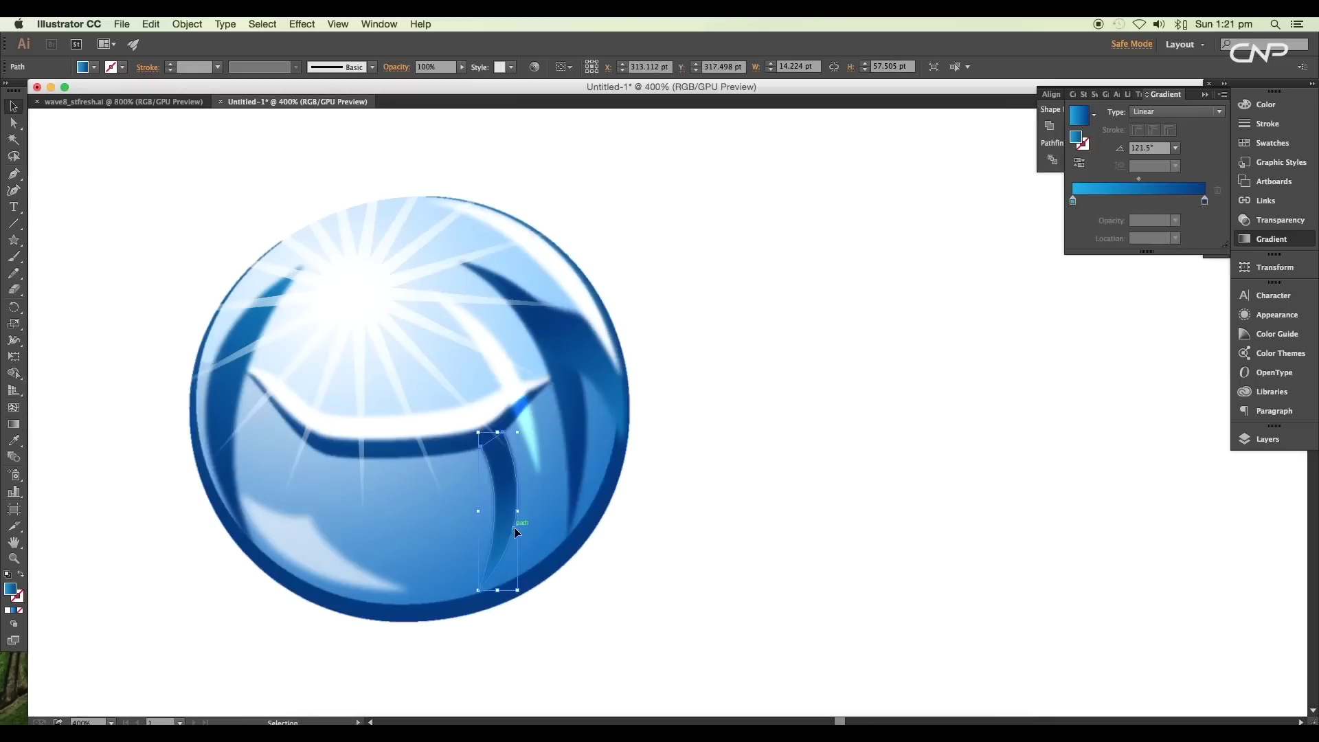
key(a)
key(super+equal)
click(533, 400)
drag(260, 386, 495, 377)
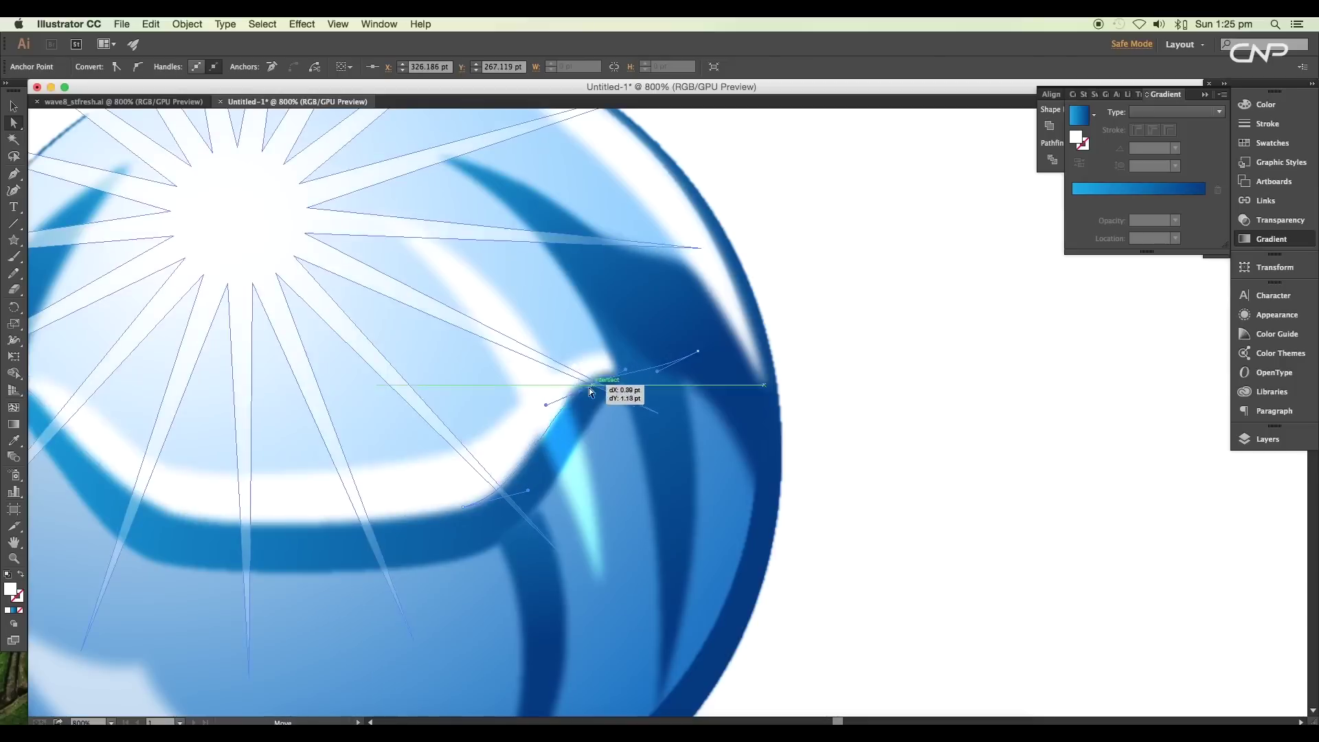
drag(589, 386, 537, 509)
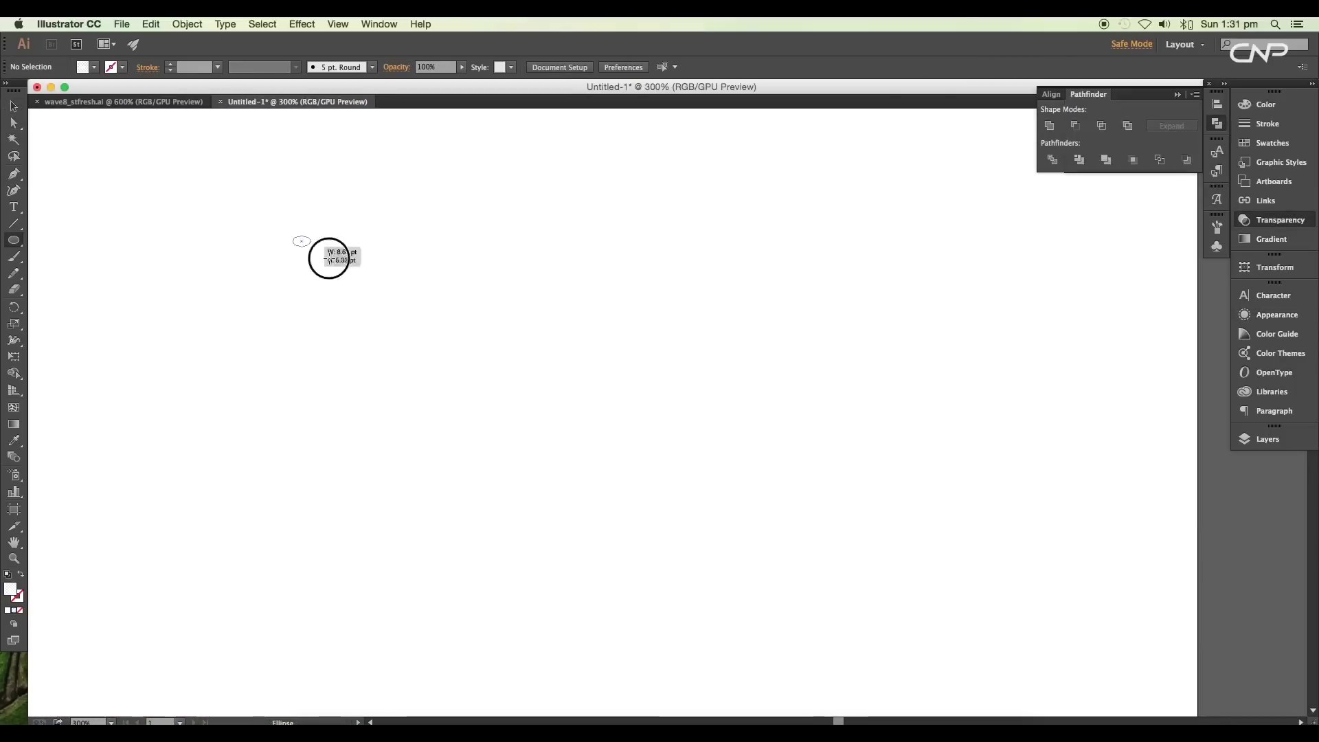
drag(330, 257, 810, 530)
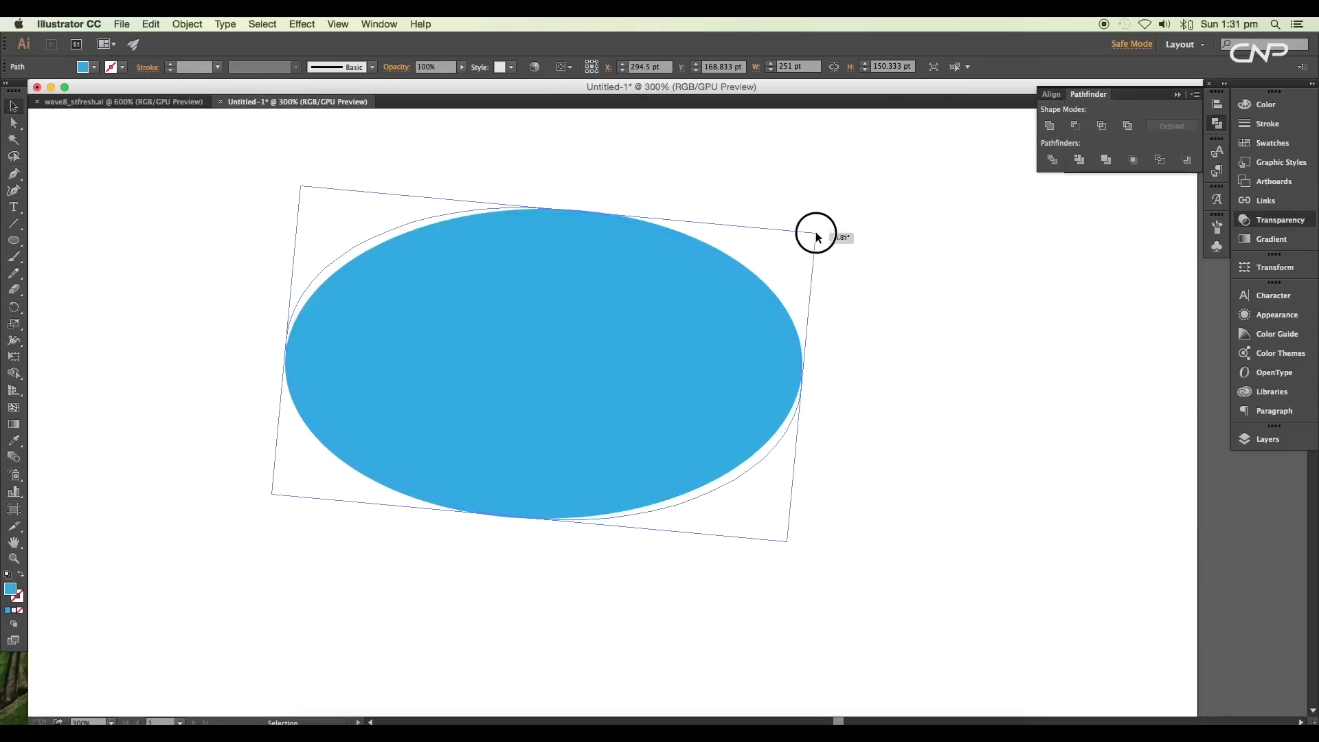
Tilt the blue oval and pull its anchors into a rounded drop shape.
drag(816, 237, 815, 238)
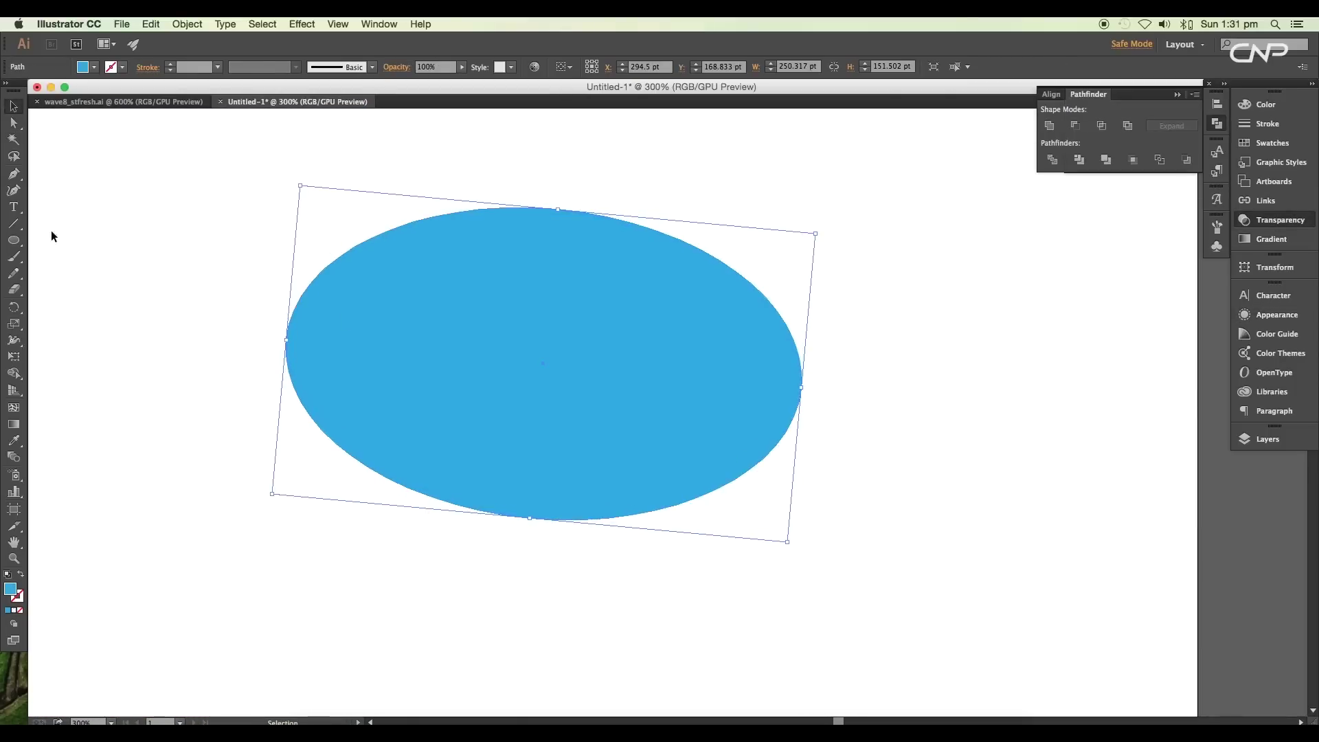
click(14, 122)
drag(793, 475, 790, 520)
drag(511, 303, 502, 298)
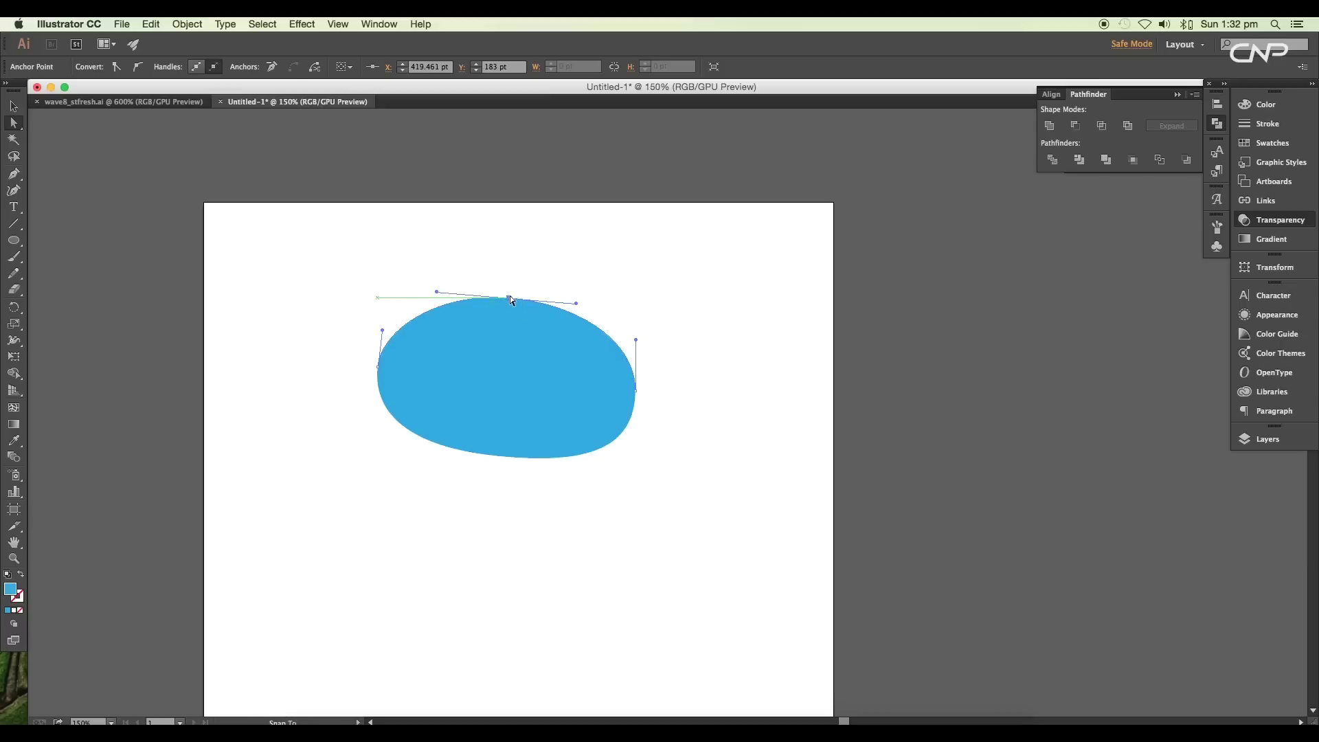
click(564, 459)
click(554, 466)
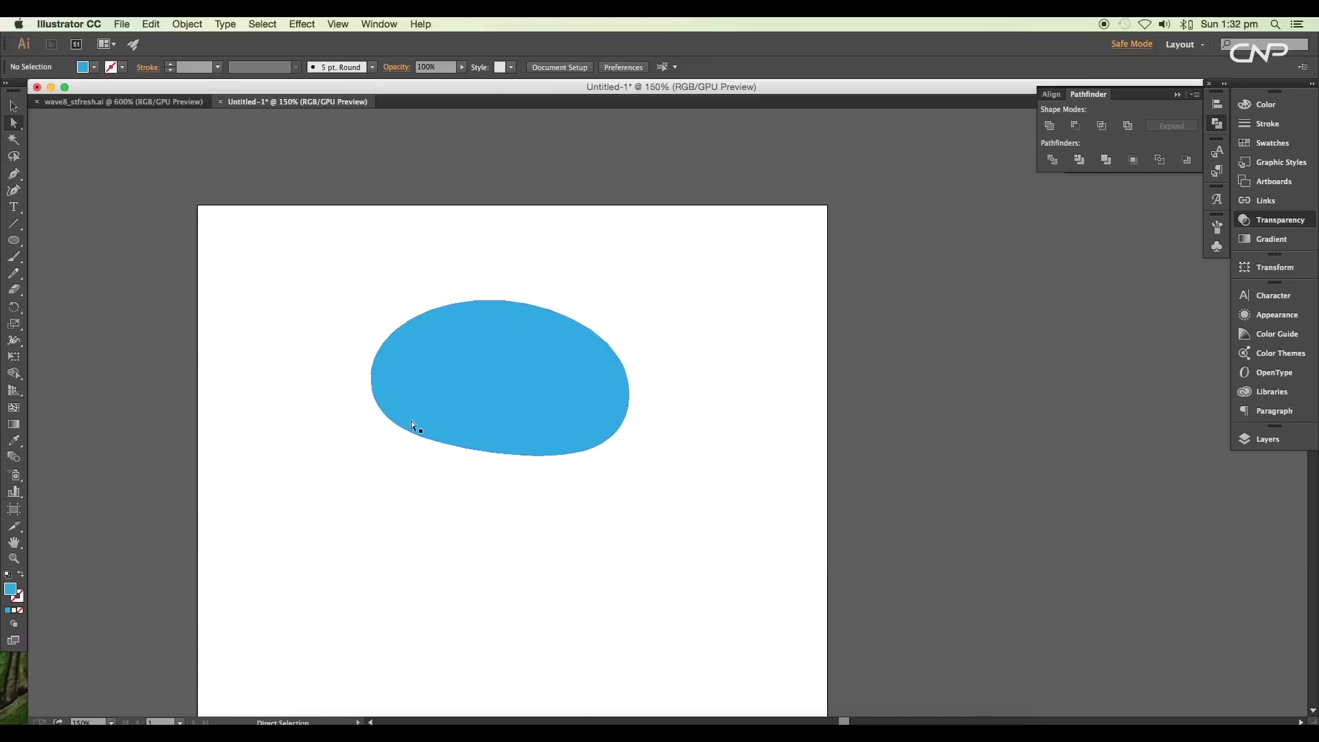
Add a darker blue layer and use Minus Front to cut a wavy-topped water shape.
click(12, 106)
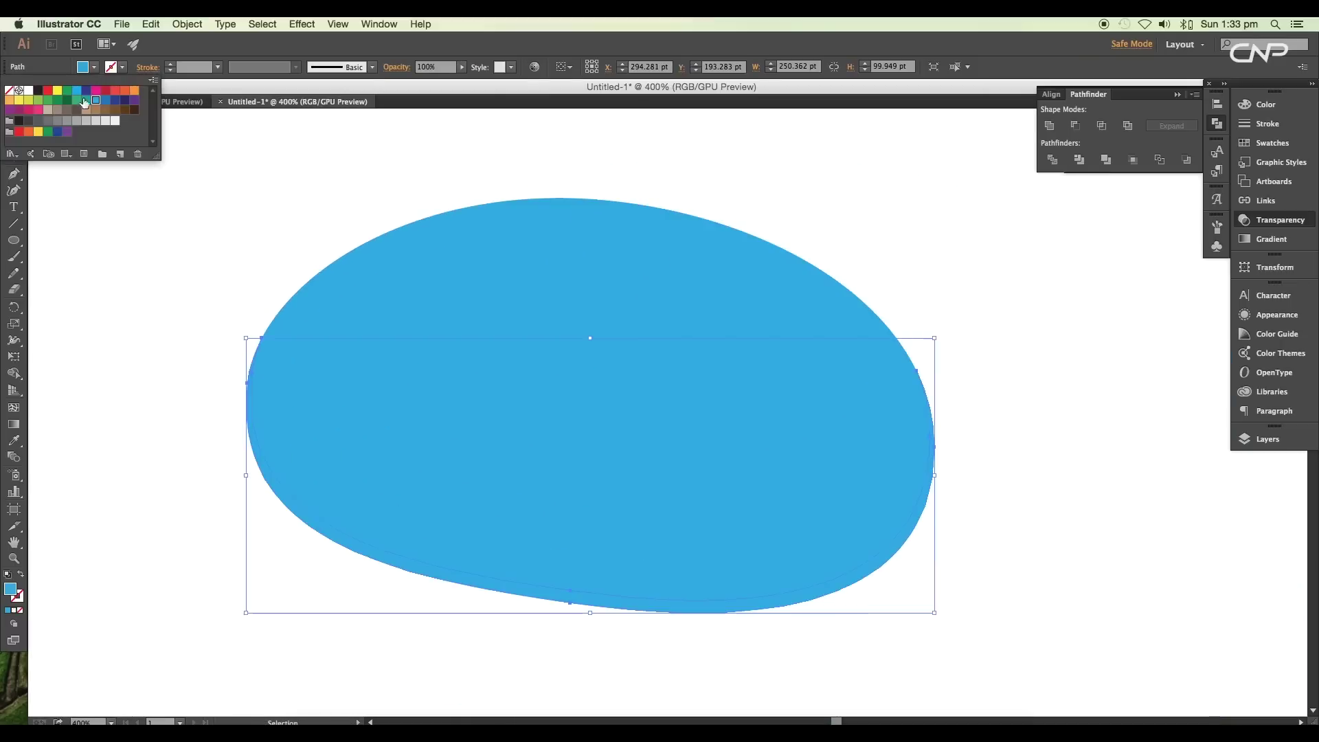
click(103, 103)
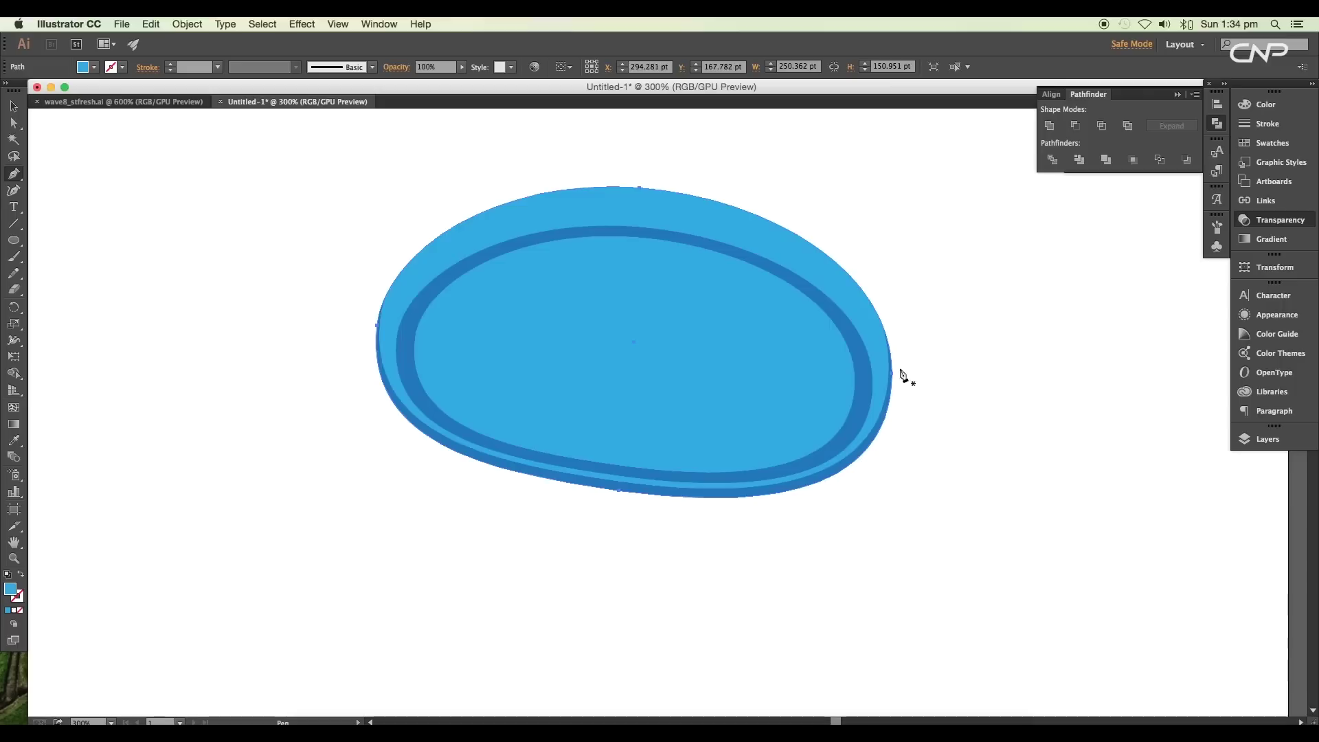
click(908, 355)
key(v)
shift+click(783, 429)
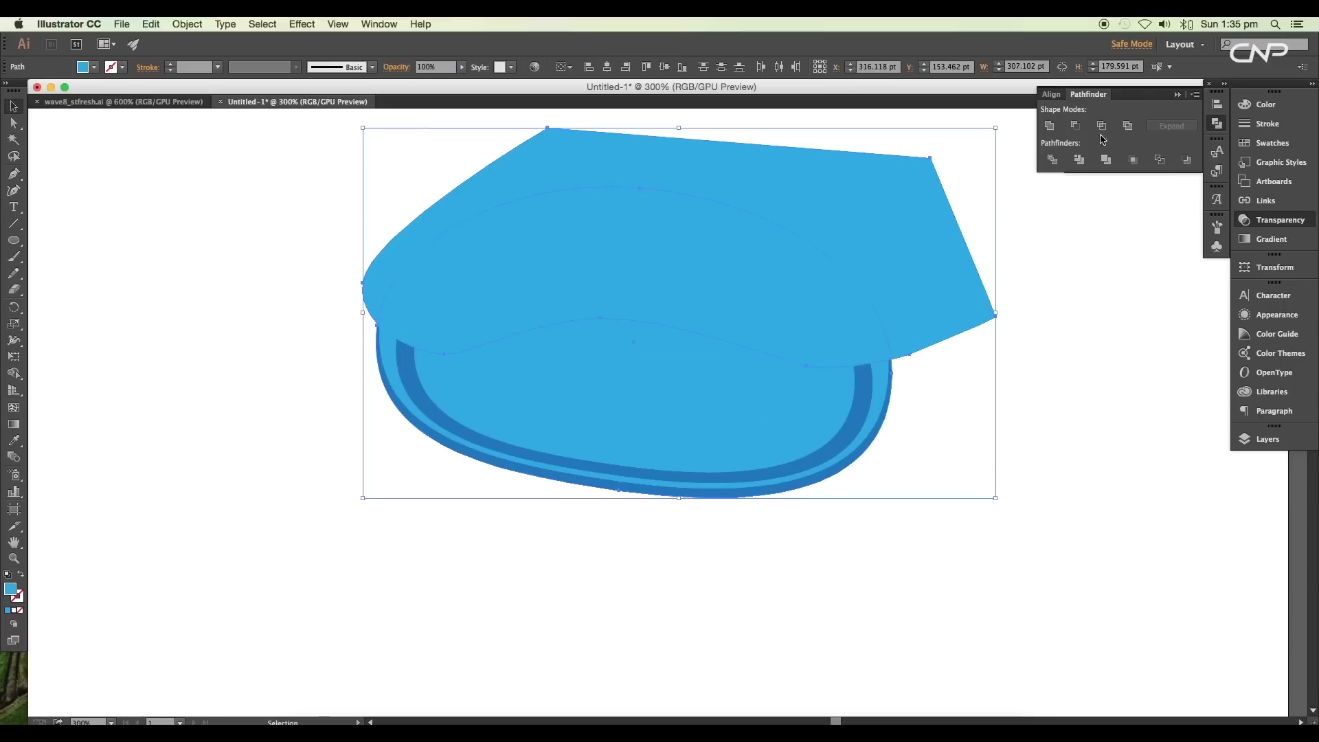
click(1075, 125)
drag(885, 380, 887, 375)
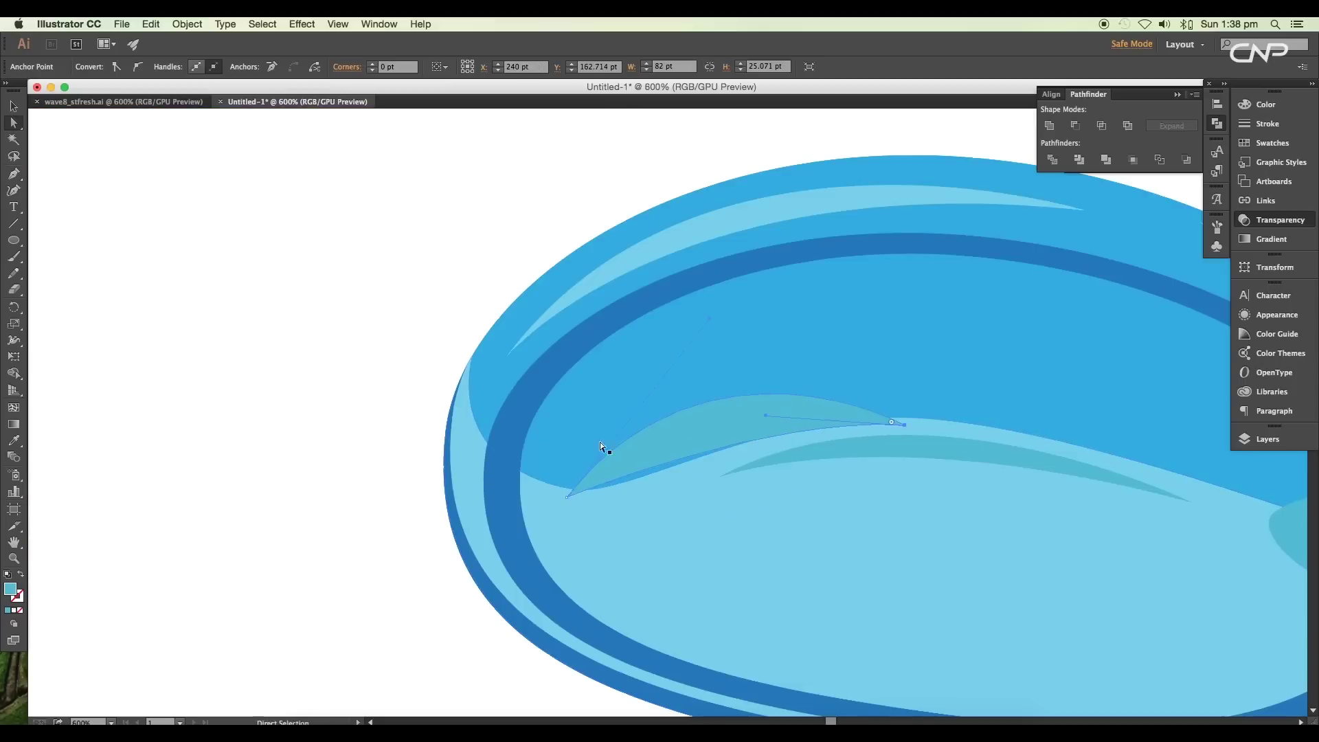
Draw a curved wave line and white highlights along the rim, then duplicate the small bubble.
click(757, 406)
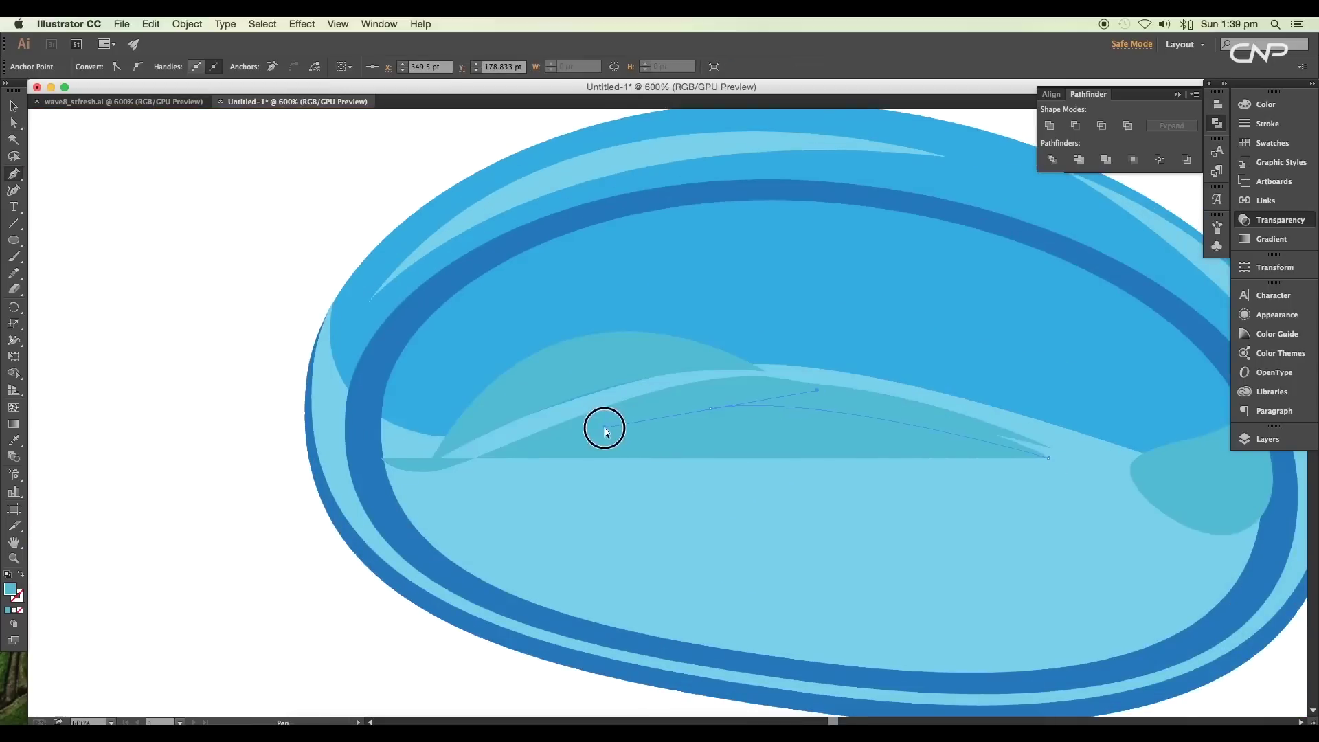
click(605, 432)
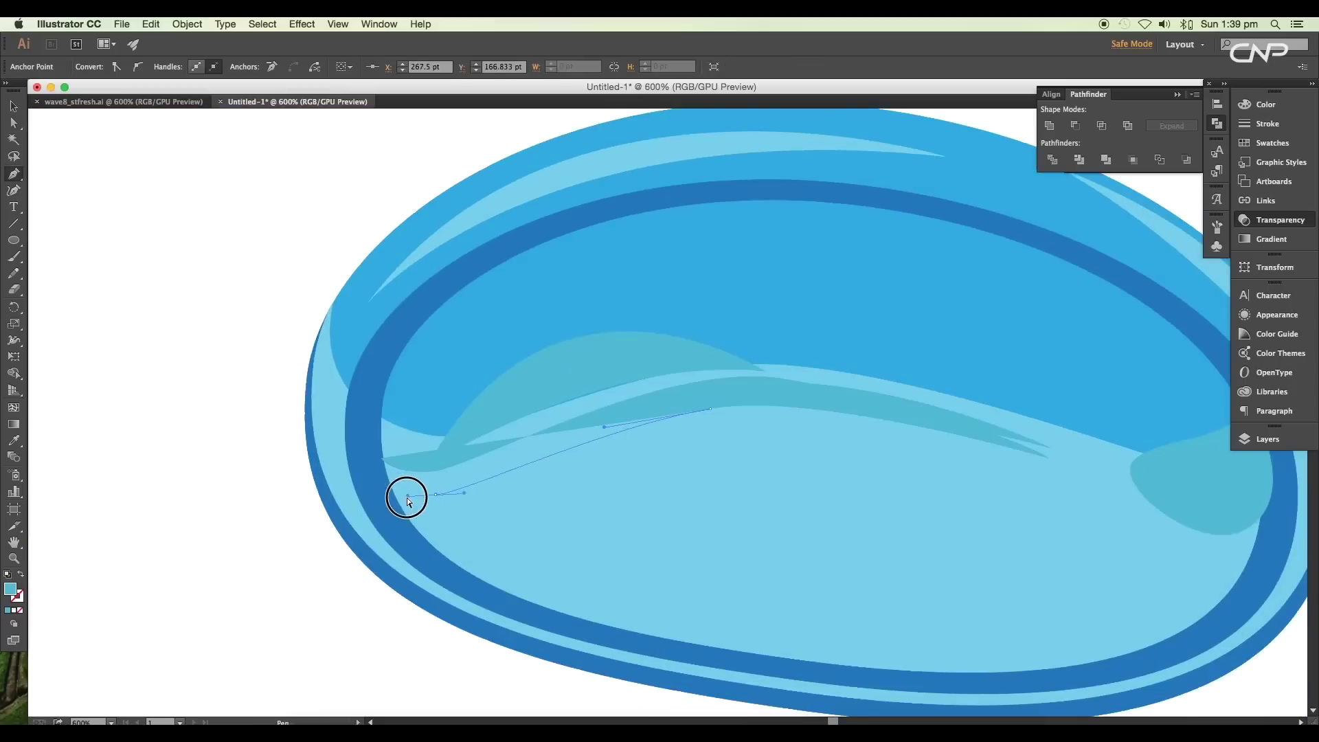
drag(406, 495, 371, 489)
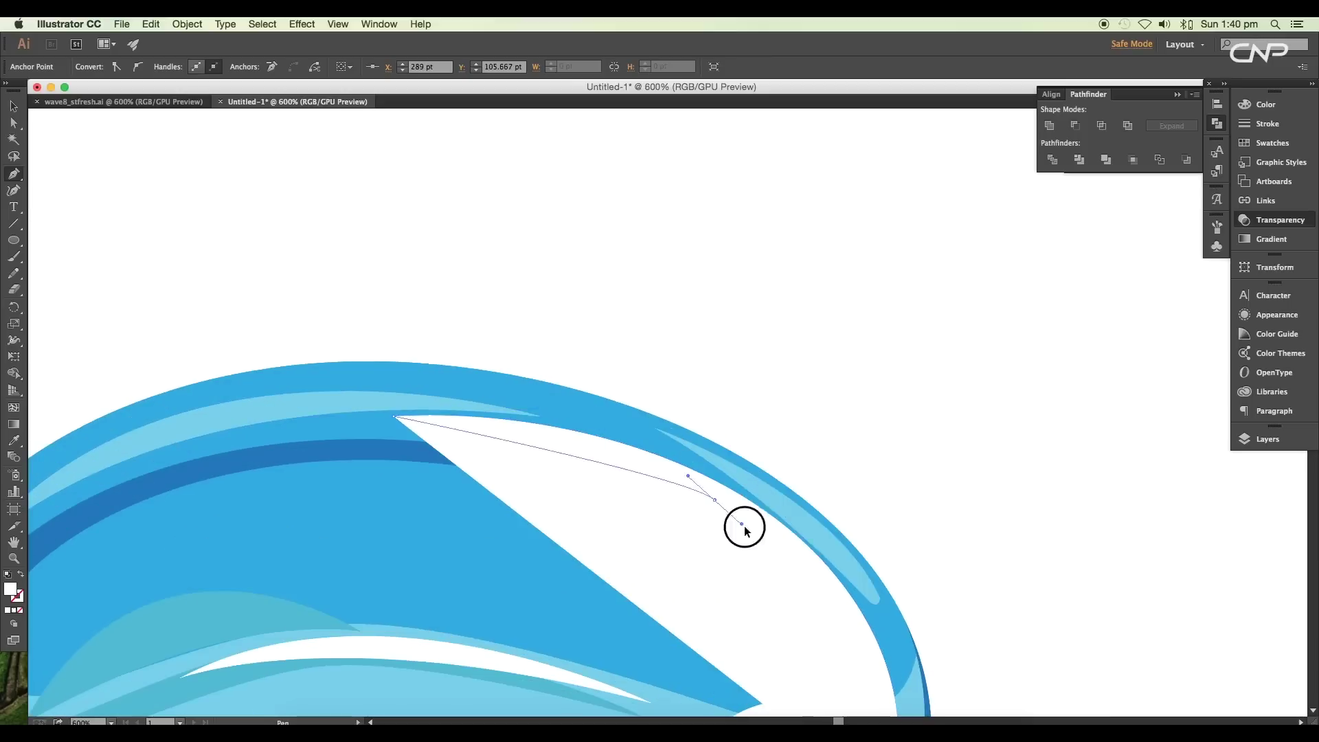
click(692, 629)
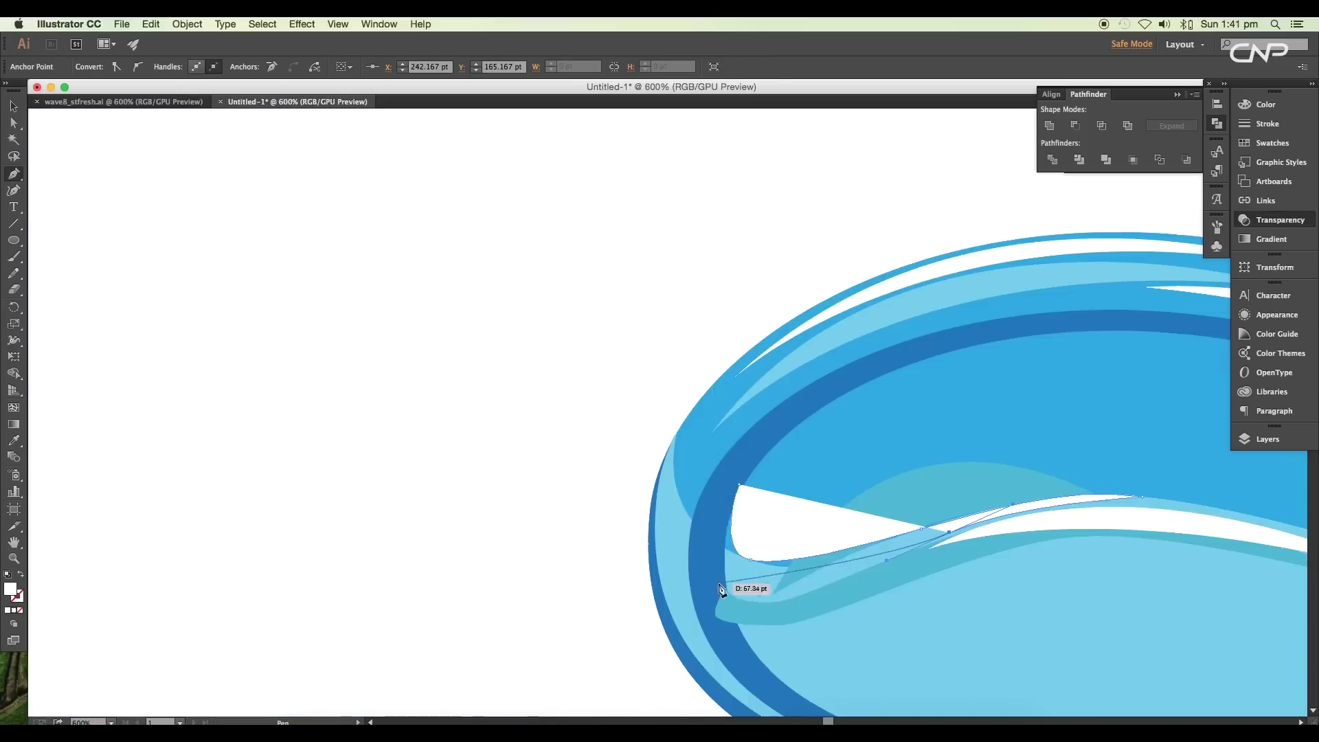
drag(696, 570, 721, 525)
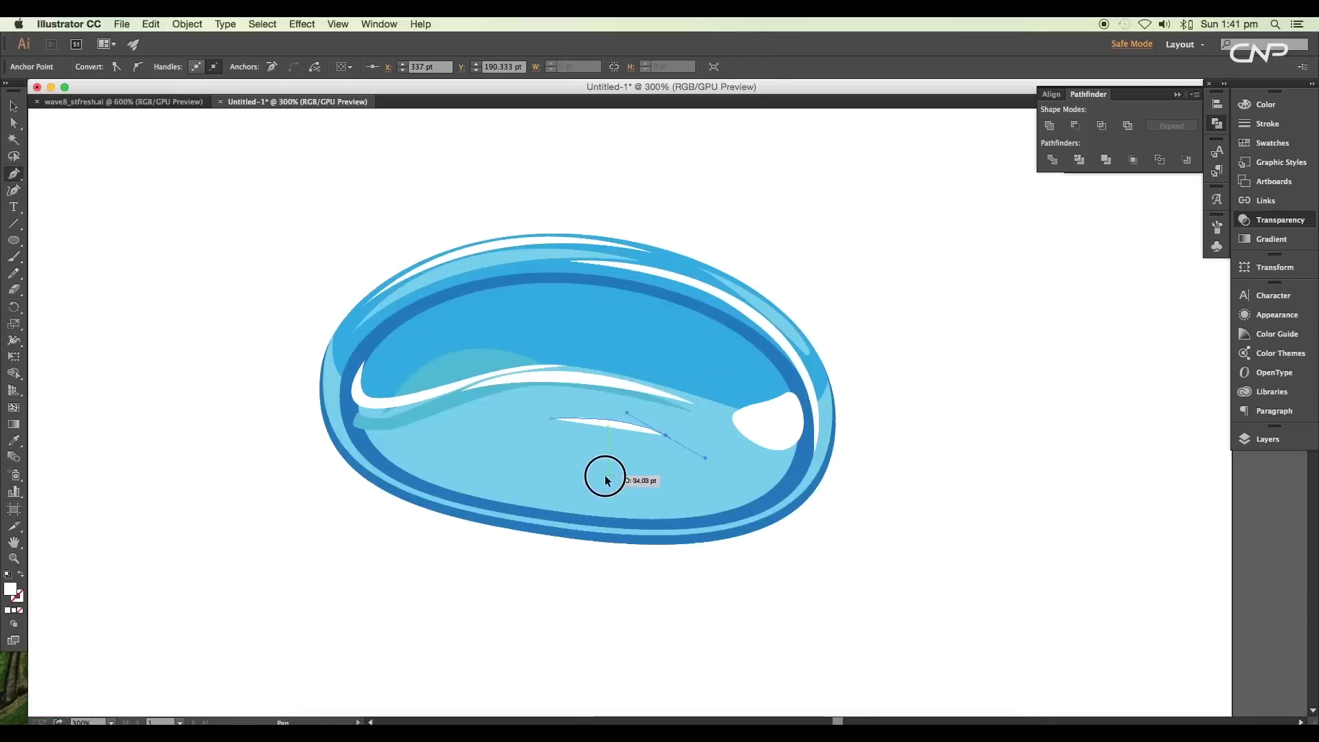
drag(603, 472, 623, 468)
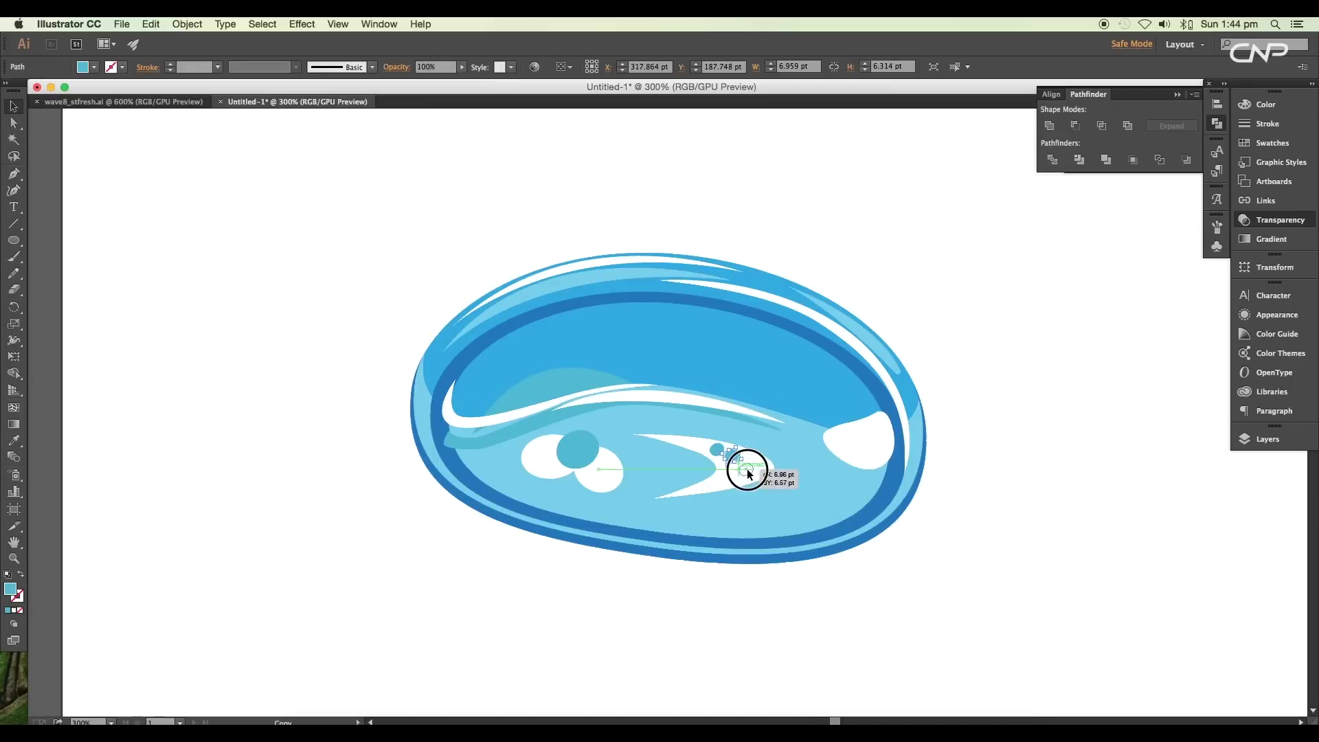
key(super+equal)
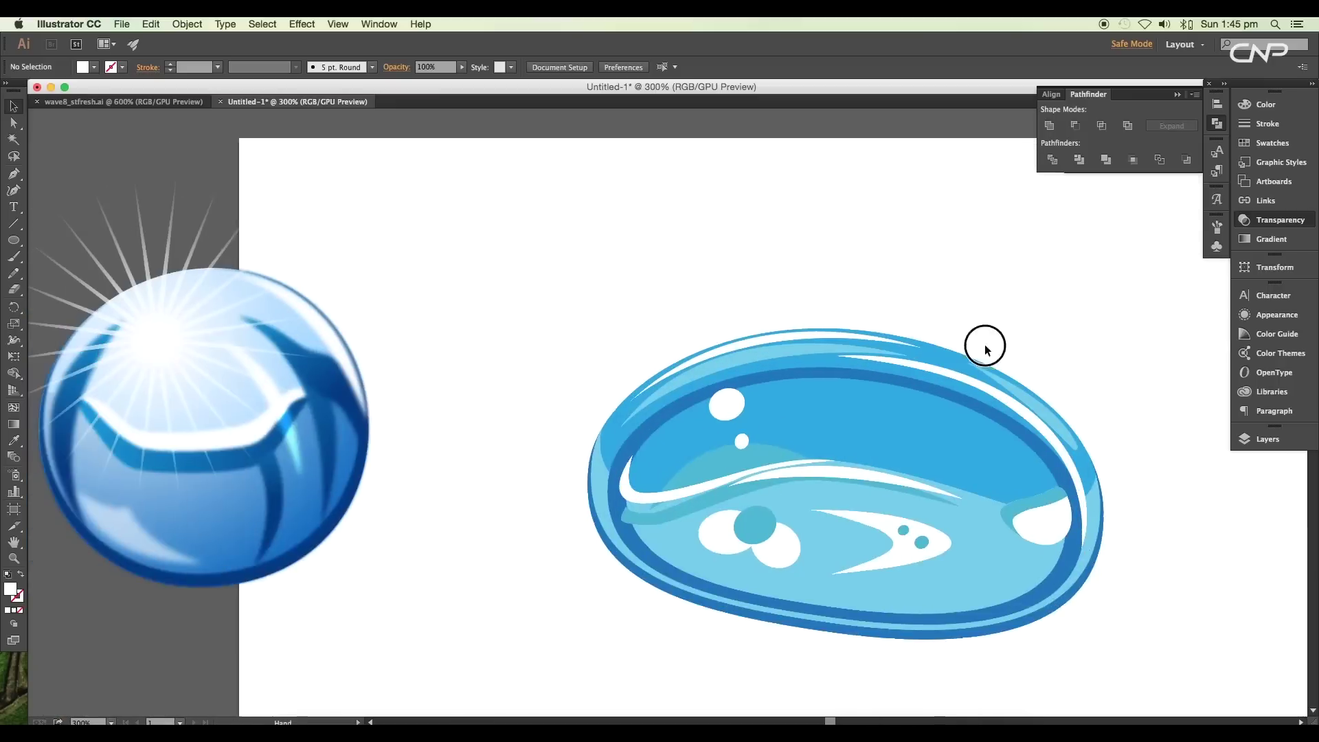
Give the drop's inner fill a light radial gradient and reposition it across the drop.
click(788, 422)
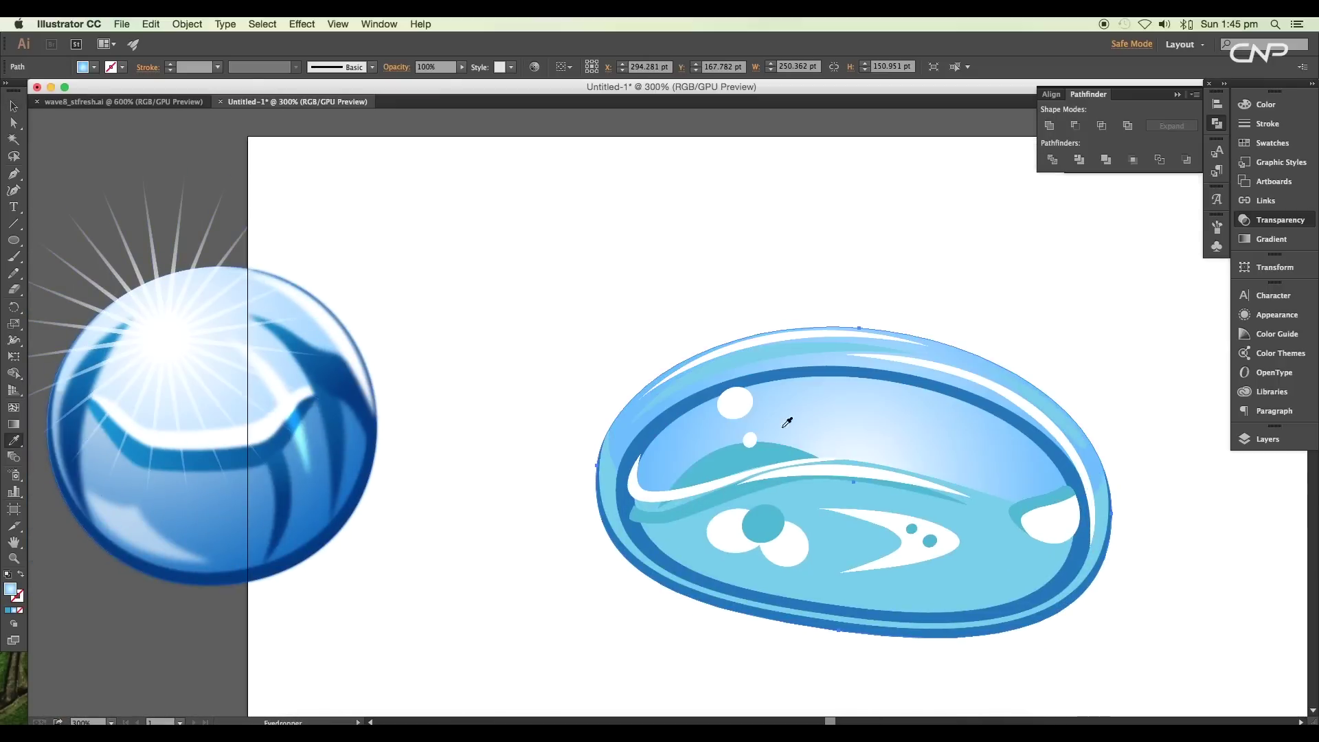
key(g)
scroll(805, 406, down, 2)
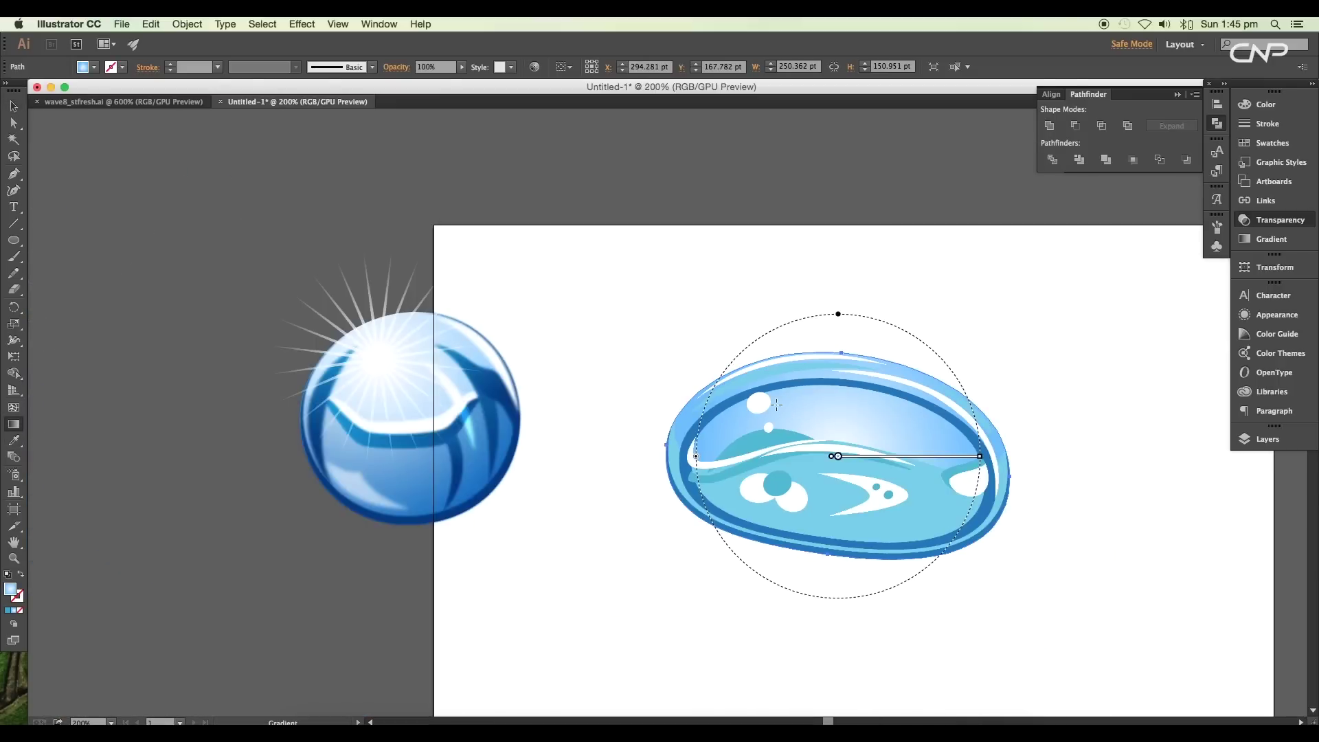
drag(776, 405, 773, 392)
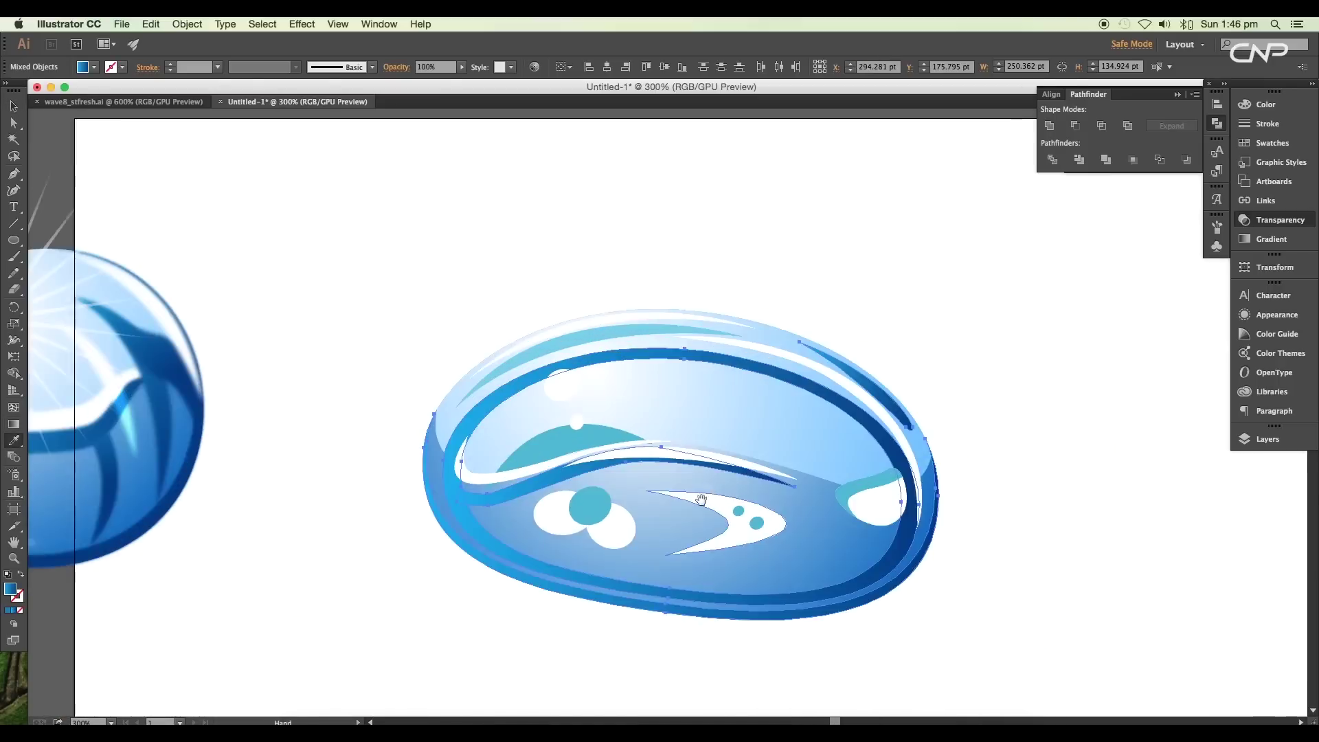
click(790, 595)
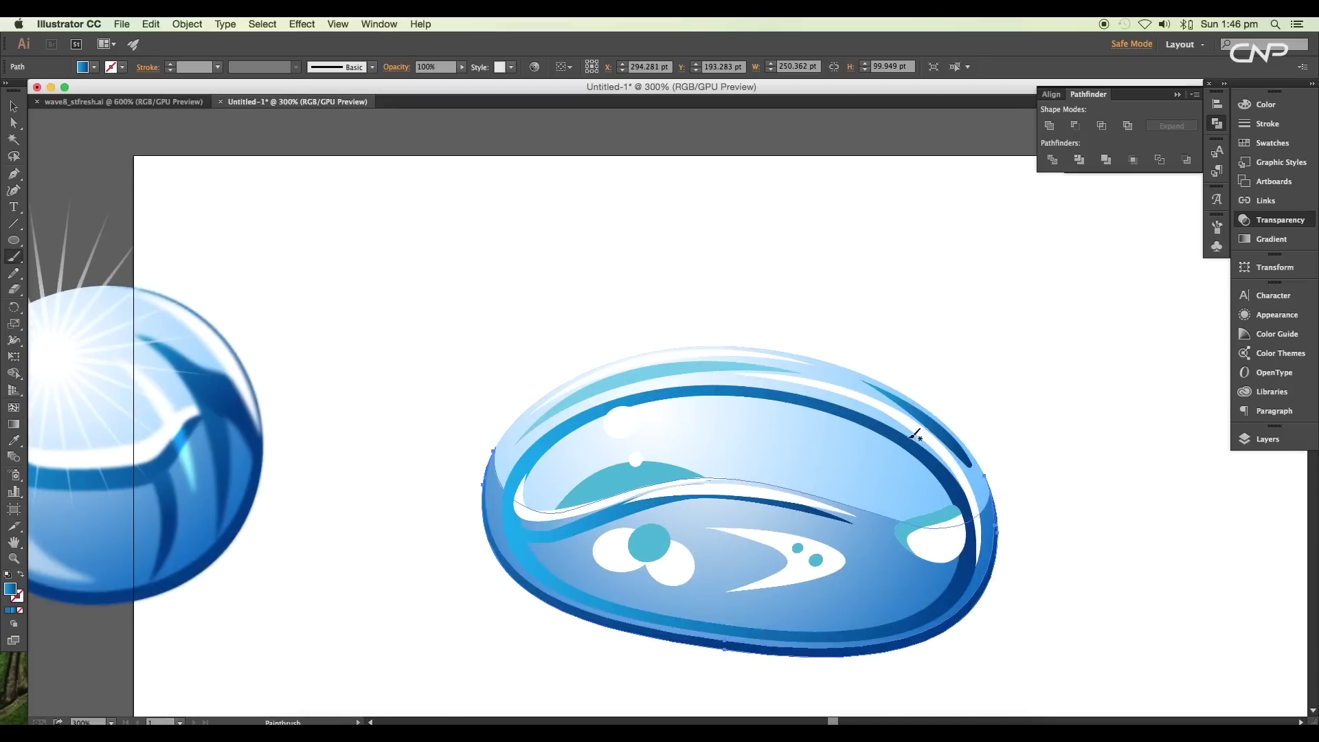
click(817, 450)
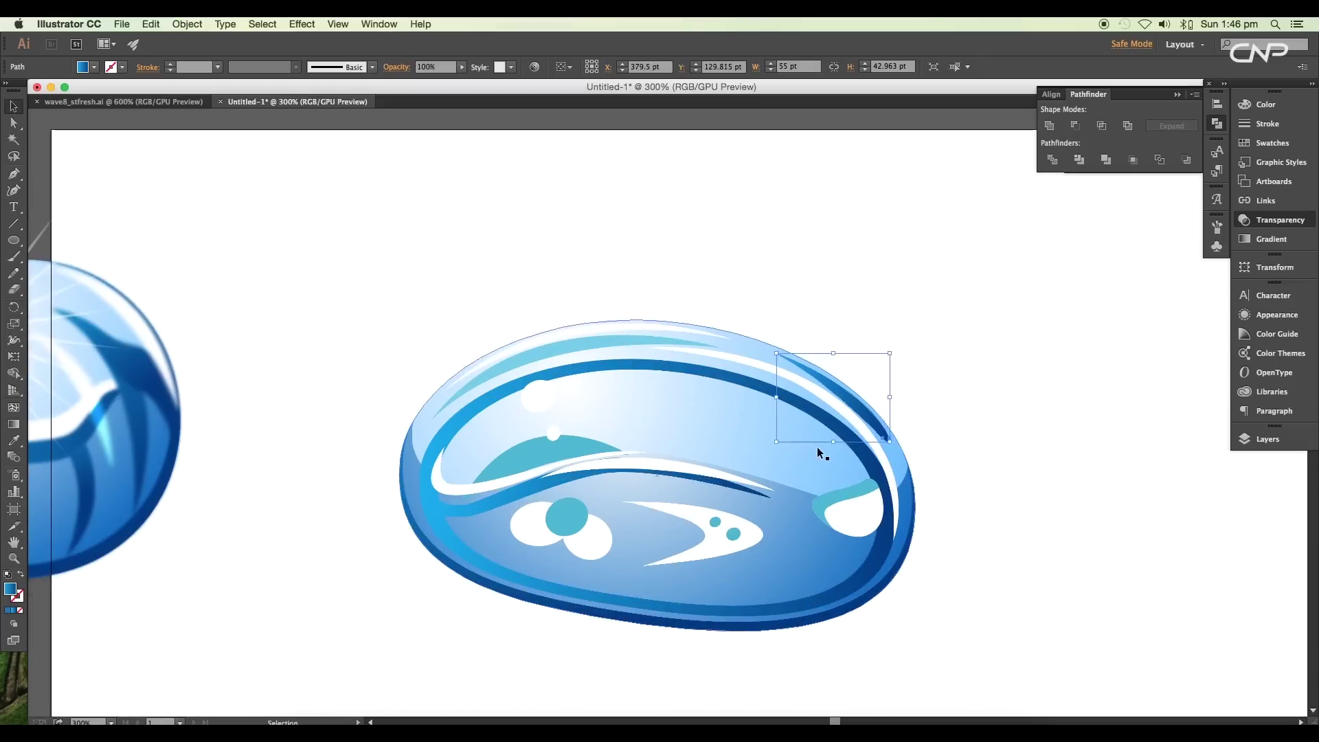
click(782, 364)
Draw a curved reflection shape inside the drop, arrange it, and eyedrop a darker blue onto the inner bubbles.
key(b)
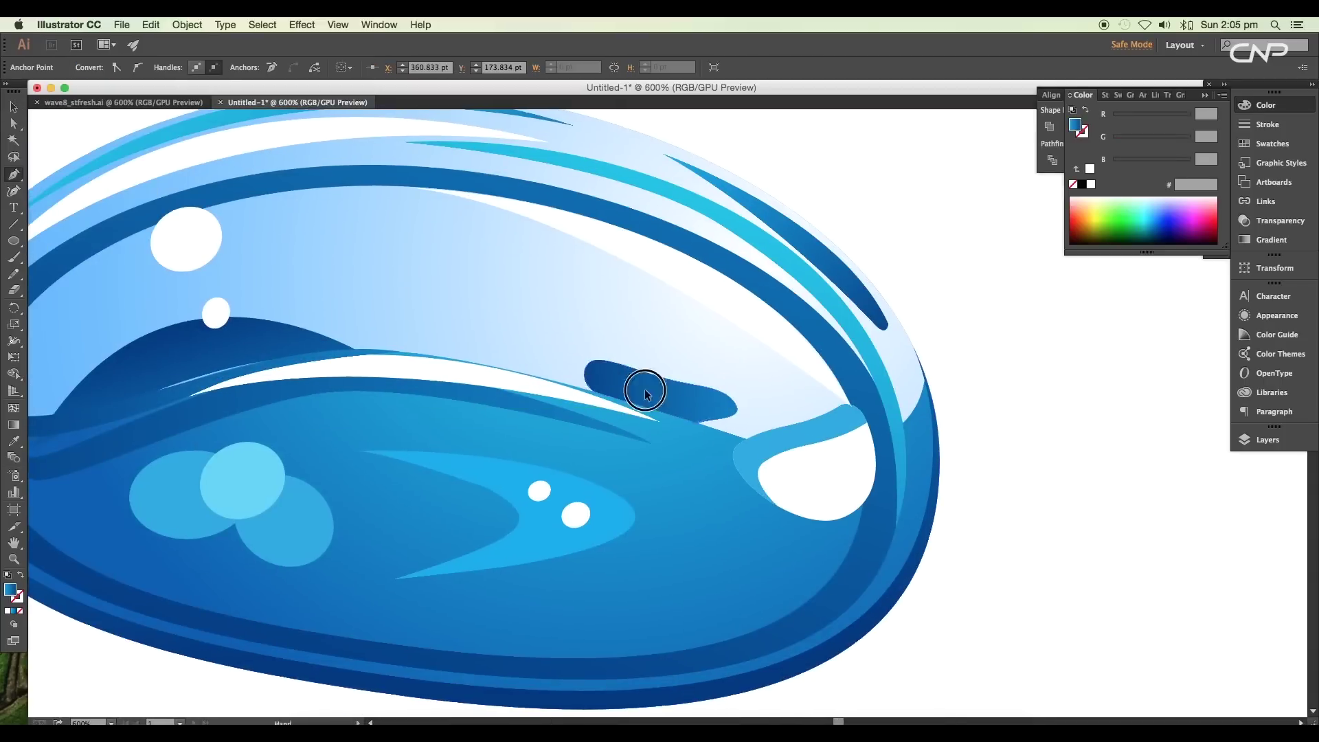
drag(644, 391, 779, 439)
drag(691, 383, 649, 385)
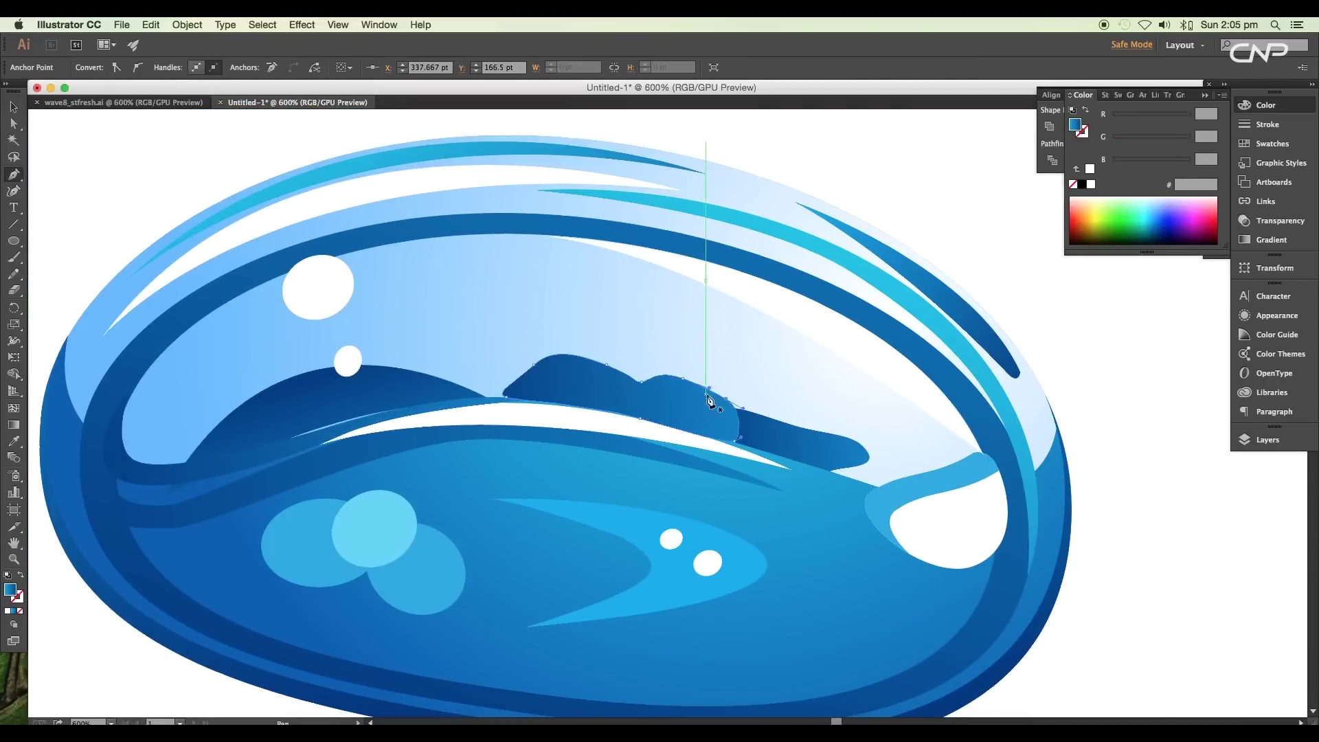
right_click(812, 444)
mouse_move(893, 628)
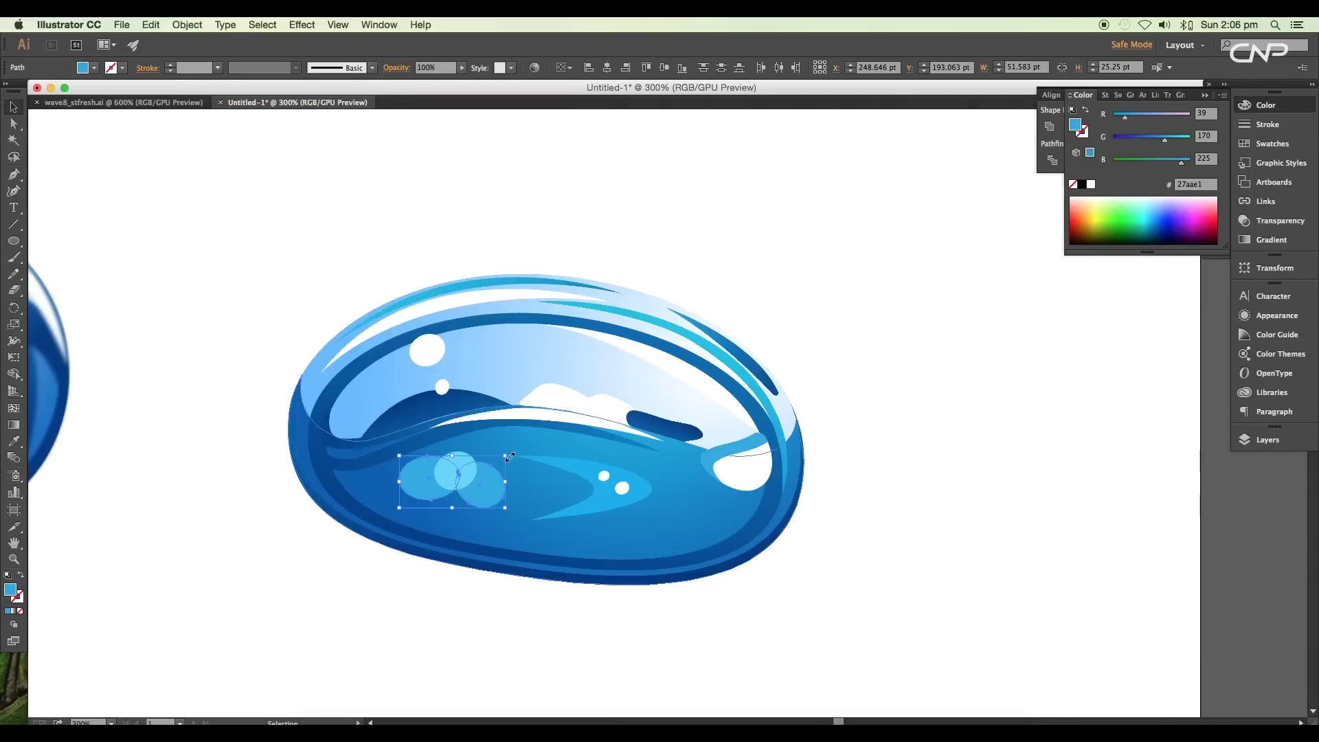
click(490, 478)
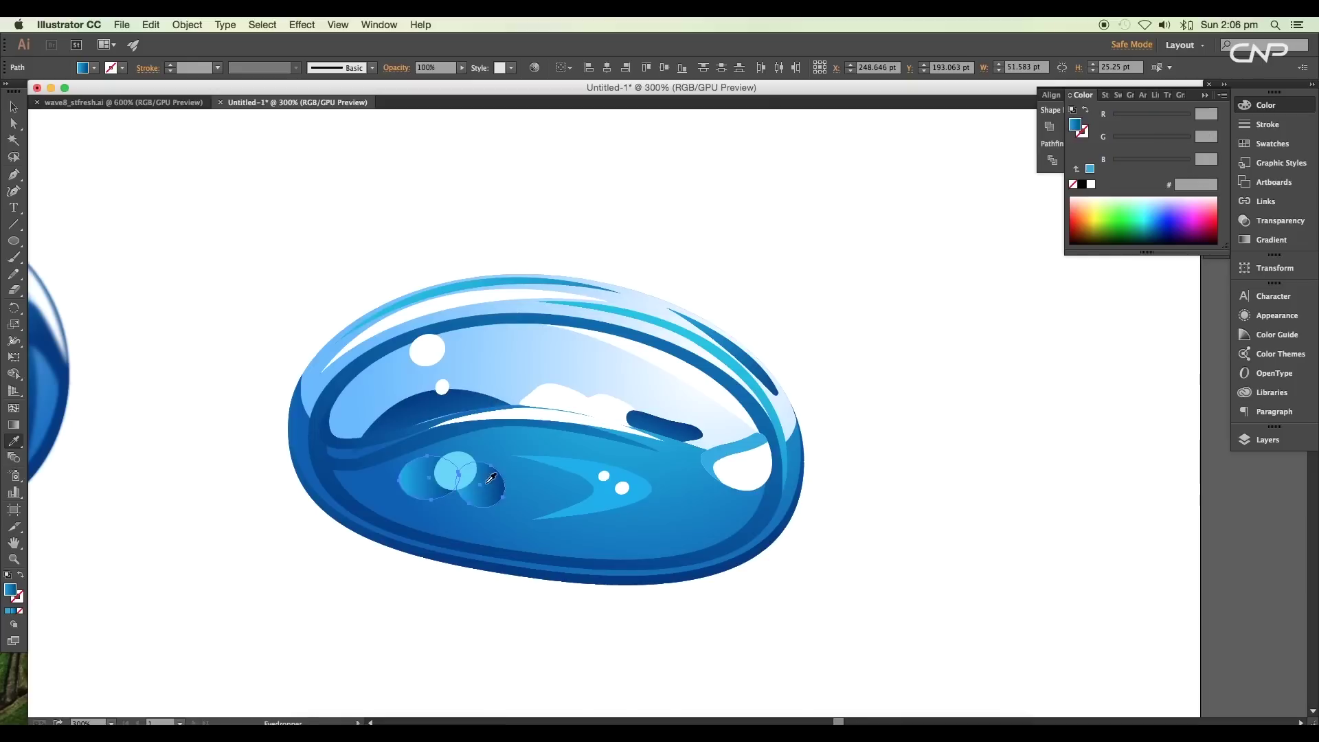
Set the small bubble circle's fill to cyan 00aeef.
scroll(412, 306, right, 2)
key(v)
double_click(10, 589)
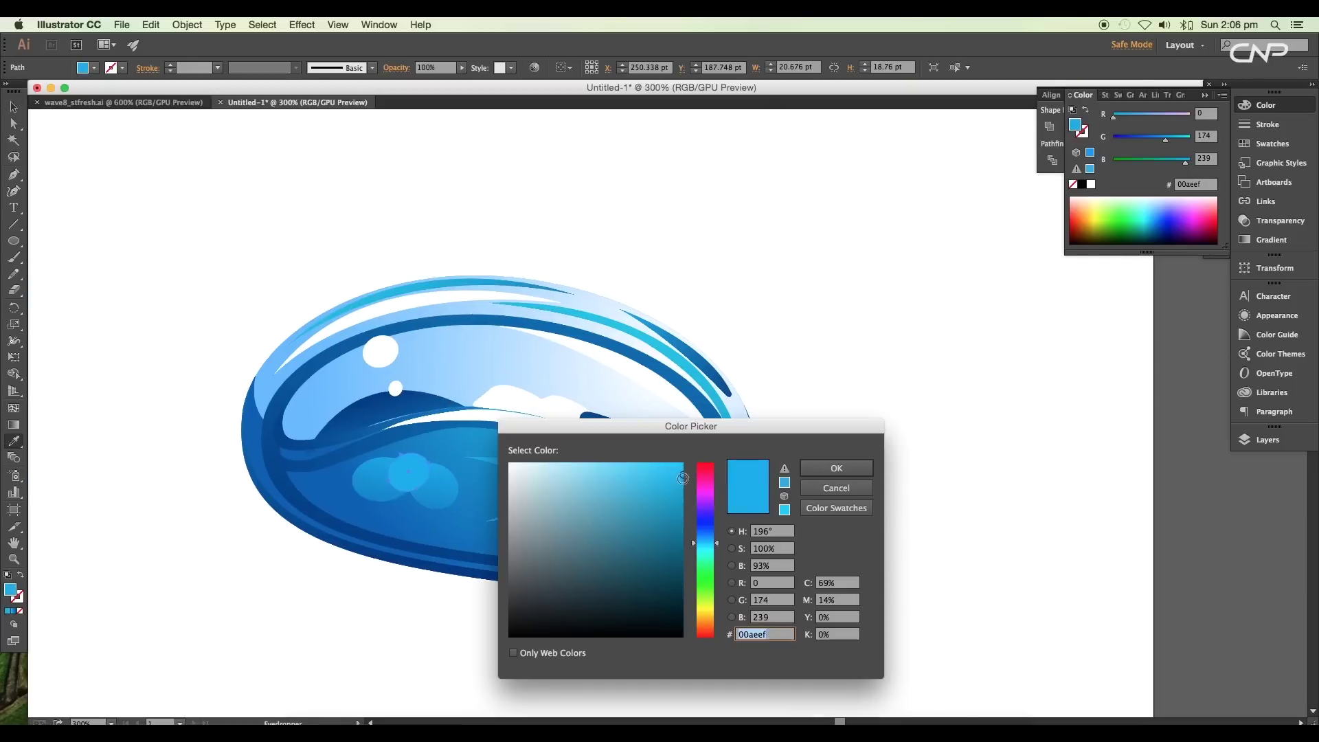
key(Return)
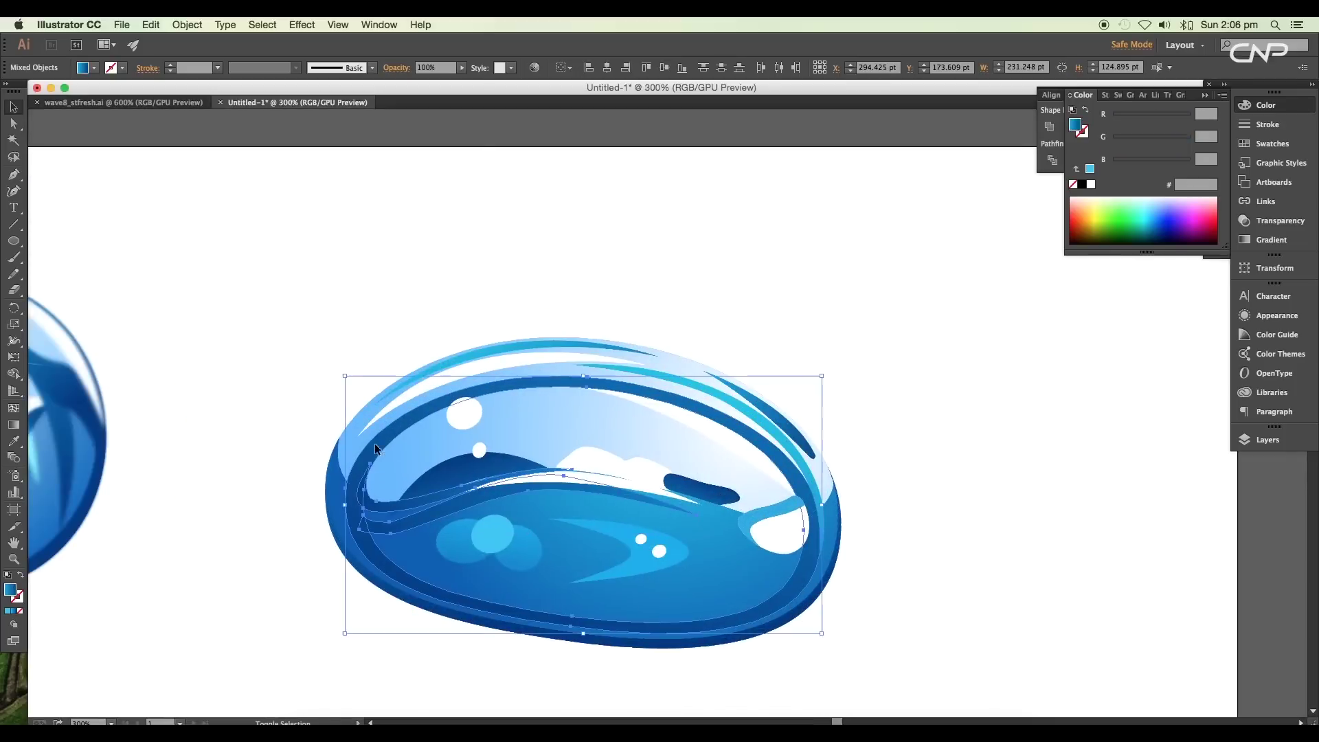
Blur the inner bubbles, highlights and cloud at about 4.4 and 3.8 px, then the dark wave.
key(alt+shift+super+e)
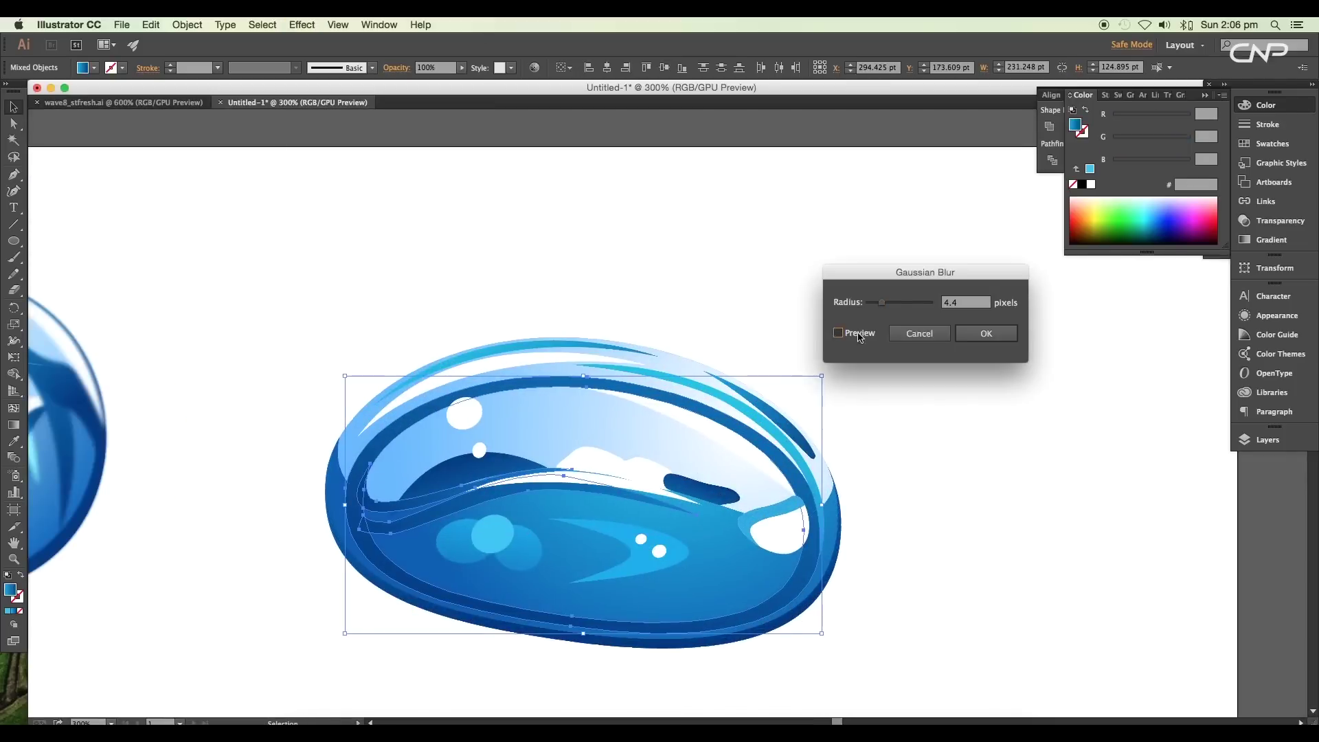
drag(876, 304, 881, 307)
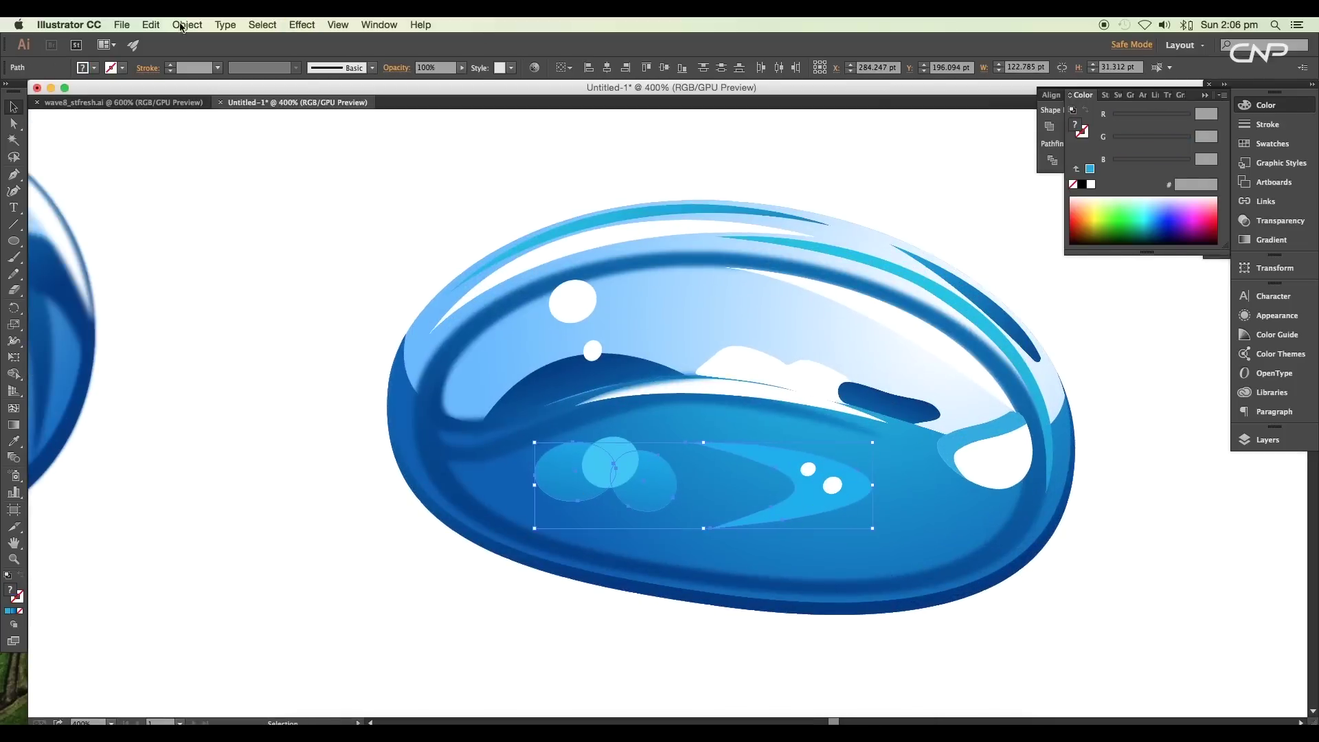
key(alt+shift+super+e)
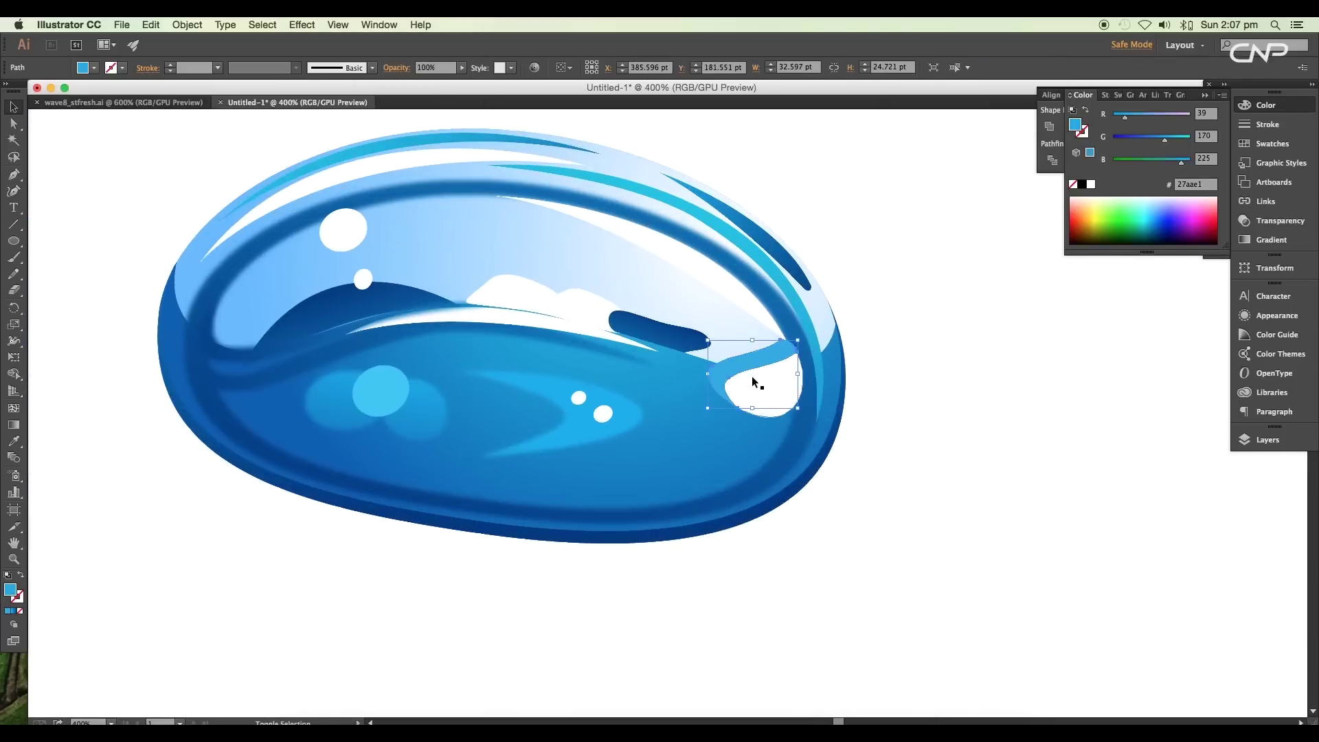
key(alt+shift+super+e)
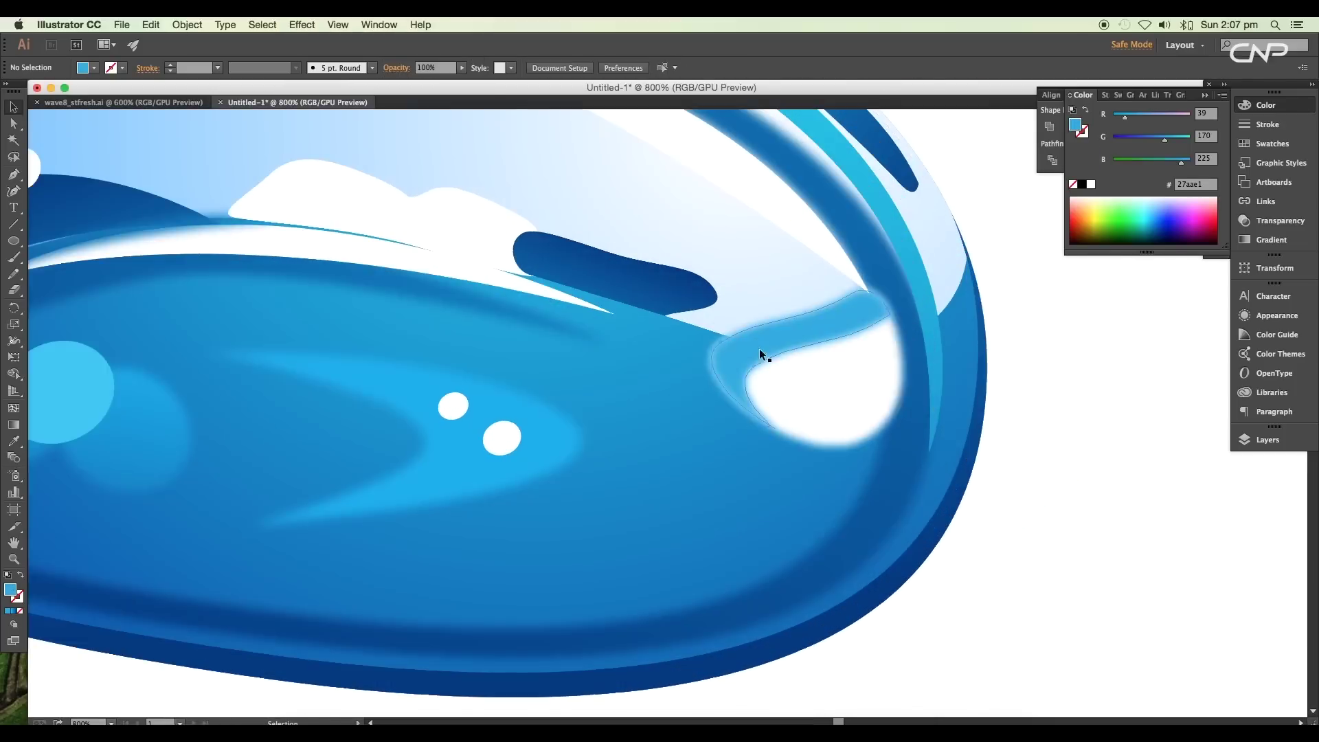
click(744, 357)
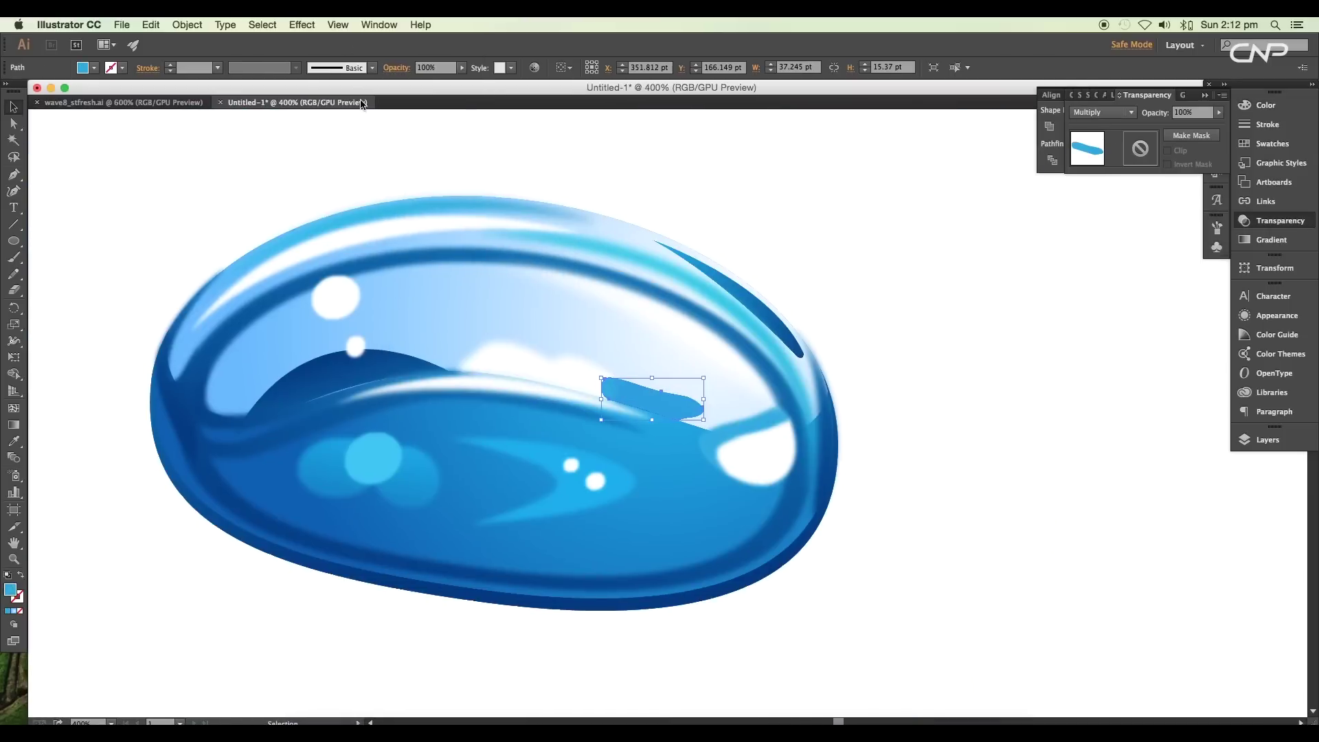
key(alt+shift+super+e)
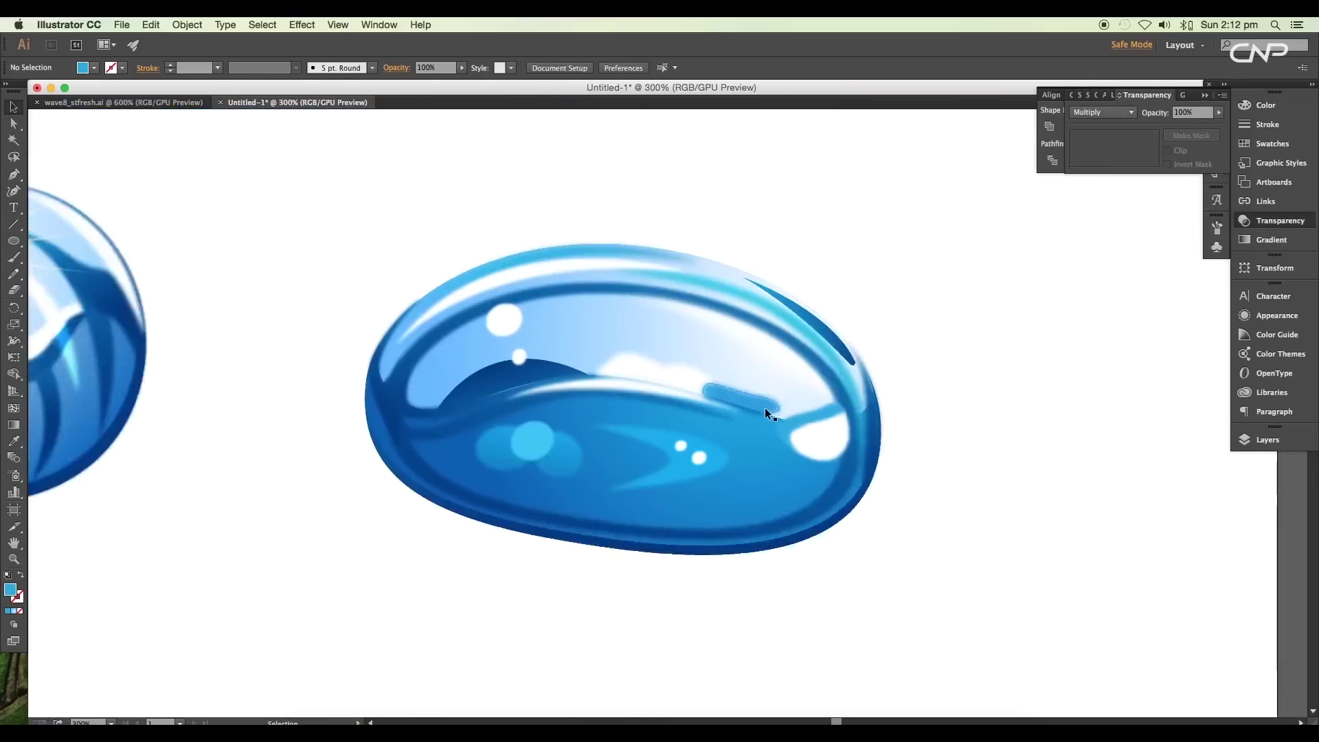
click(490, 379)
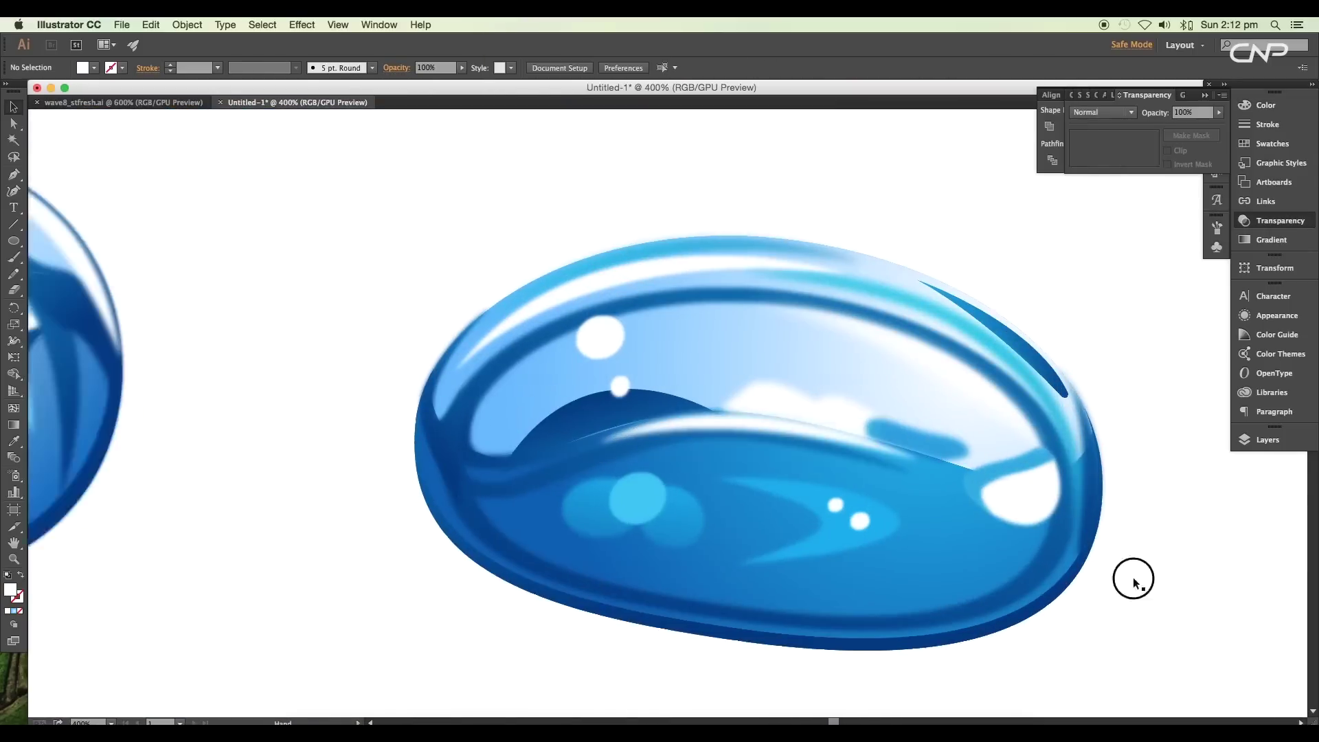
click(301, 25)
click(512, 275)
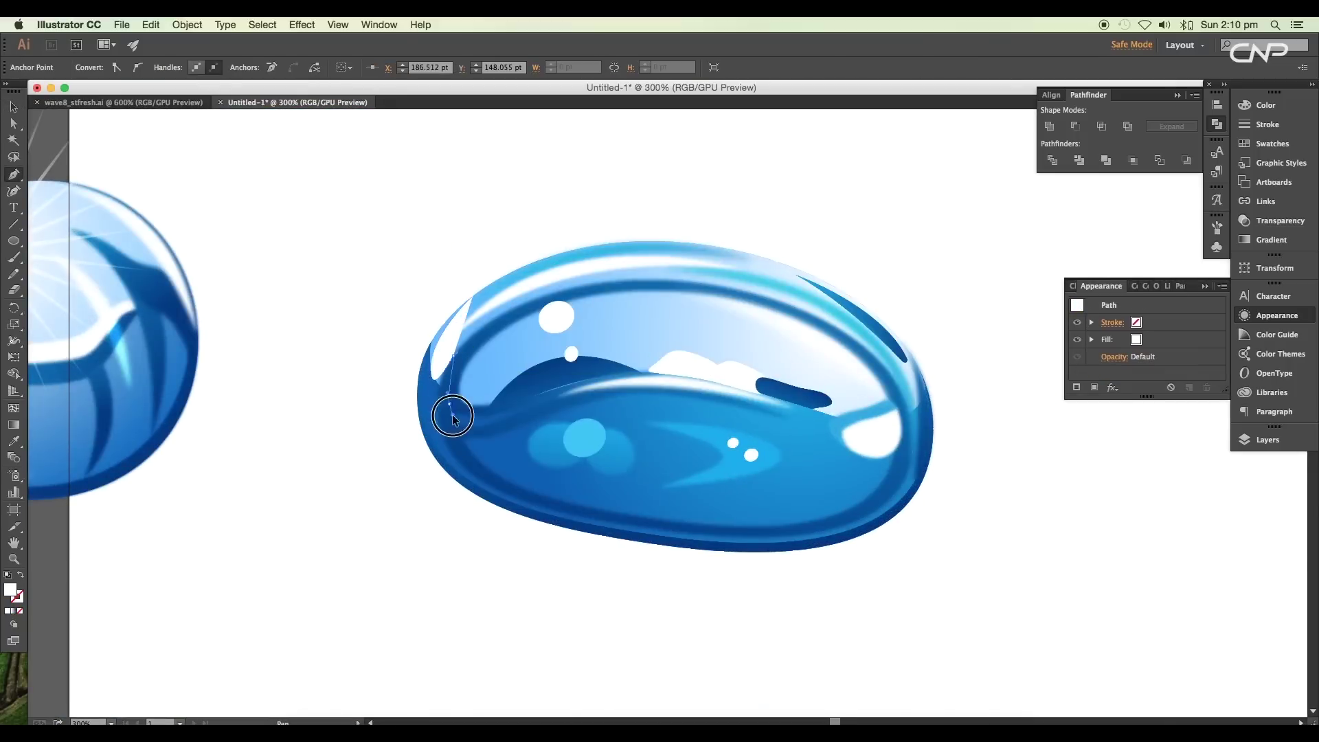
Finish the white left-edge highlight and move the starburst sparkle onto the drop.
click(442, 364)
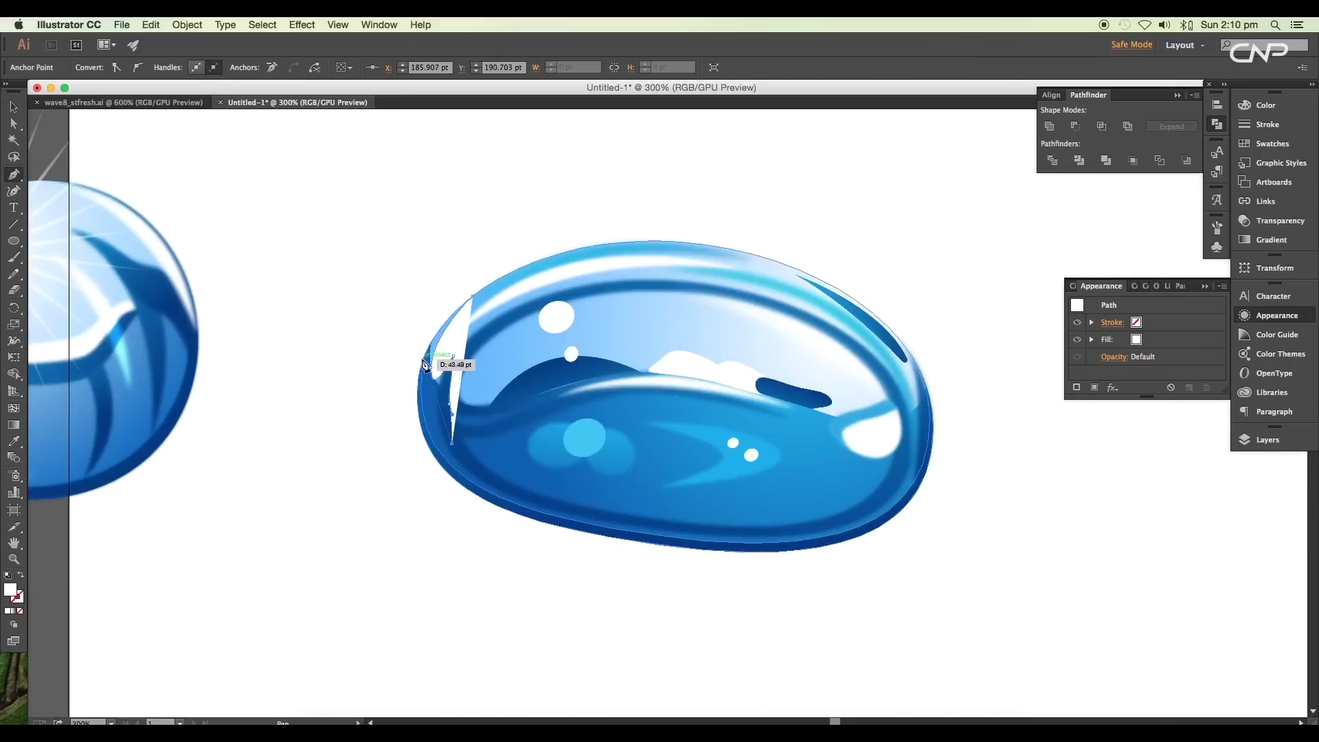
click(476, 298)
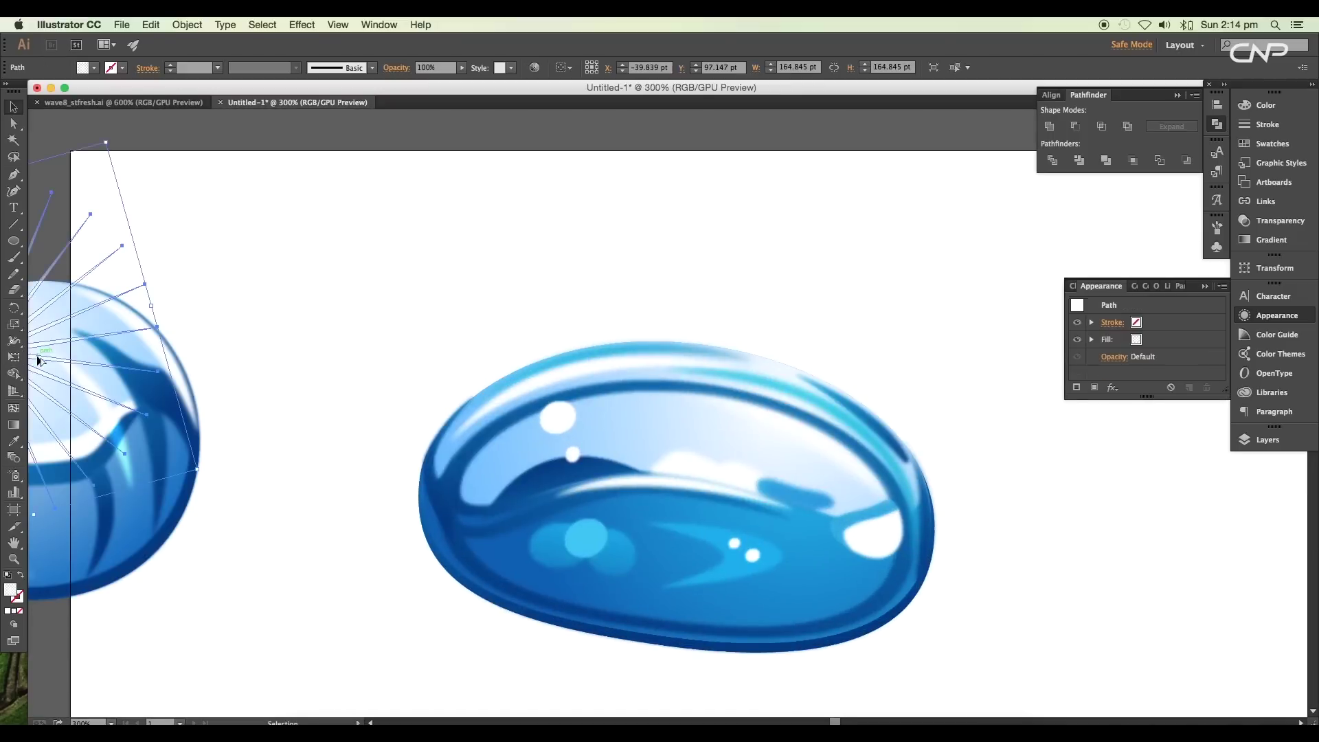
drag(5, 369, 610, 383)
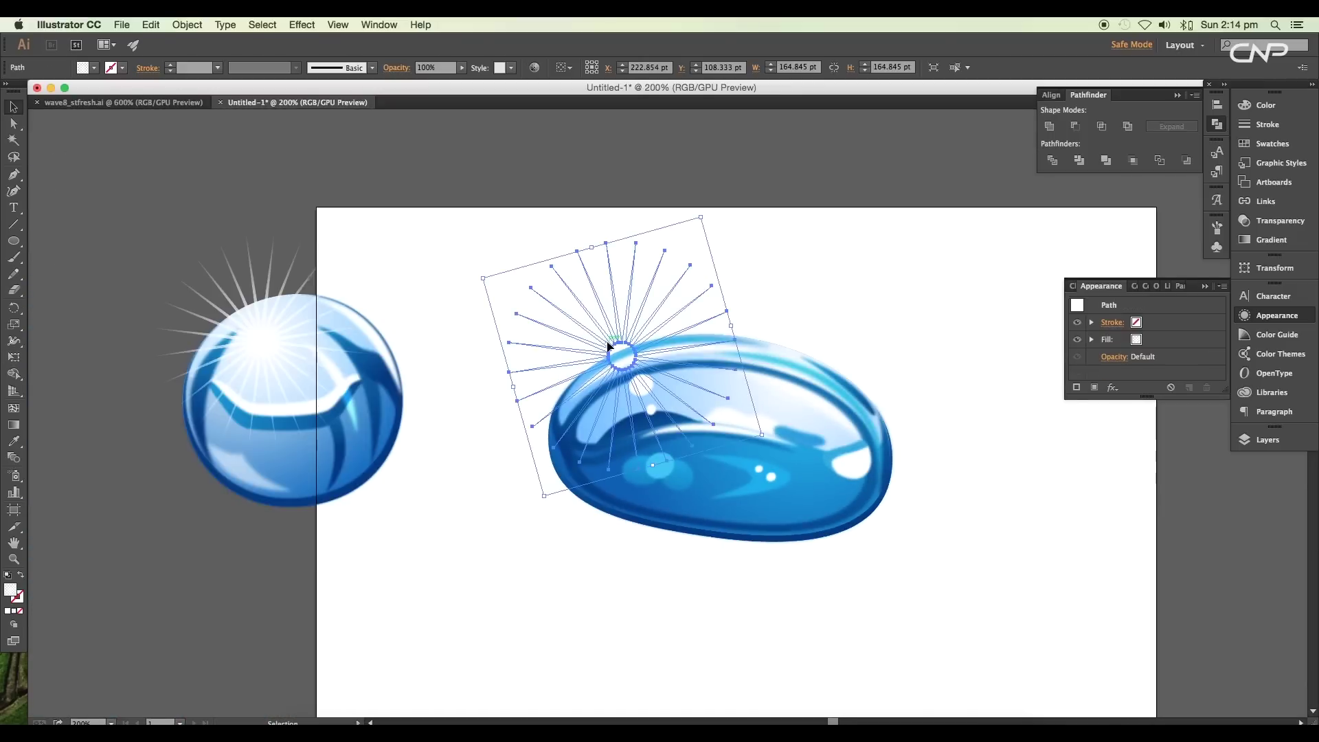
right_click(608, 346)
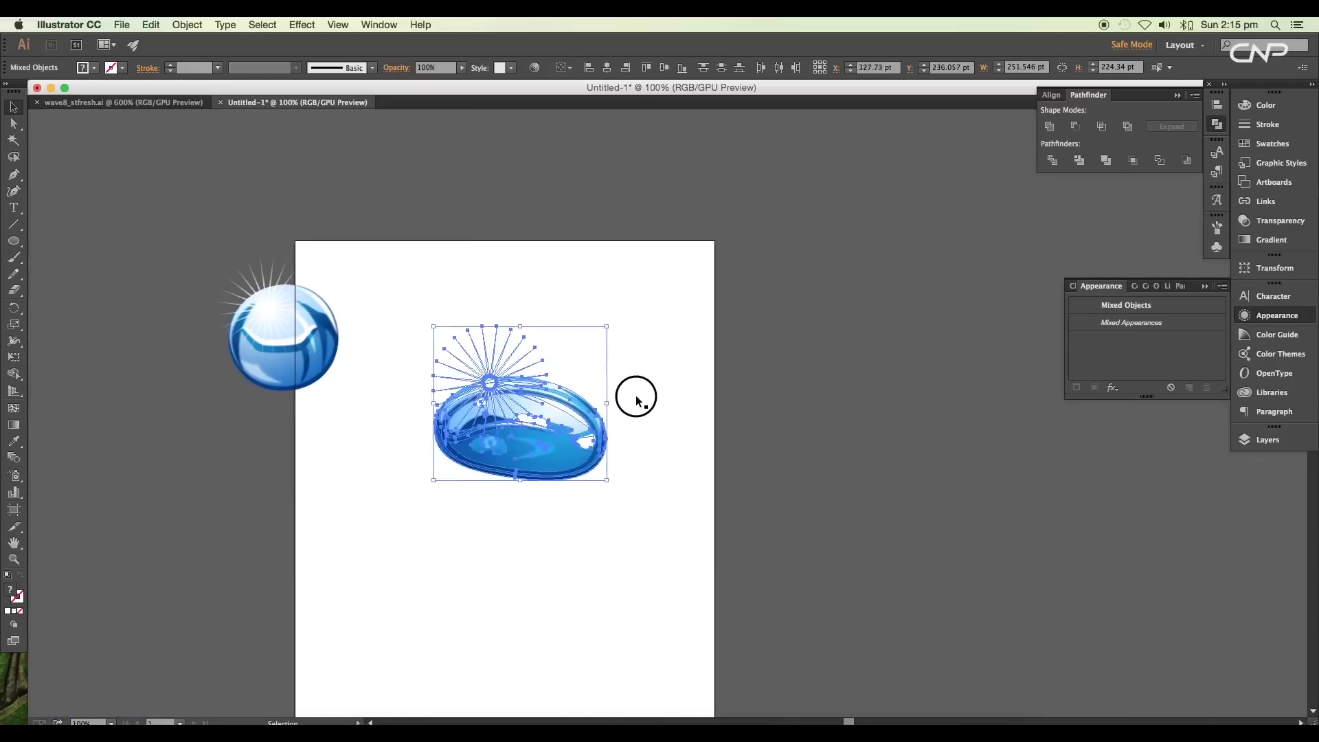
click(637, 402)
drag(221, 200, 456, 271)
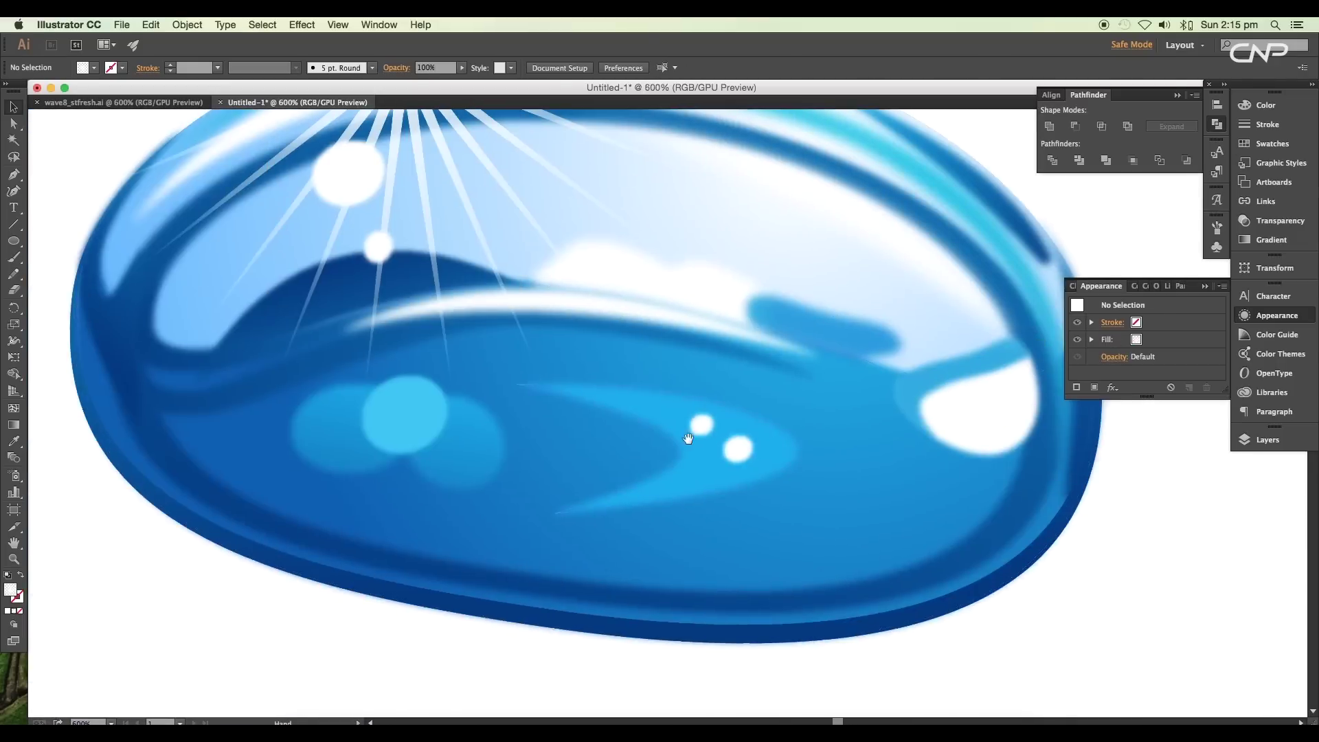
Apply a 3.2 px Gaussian Blur to the drop's main body.
click(633, 531)
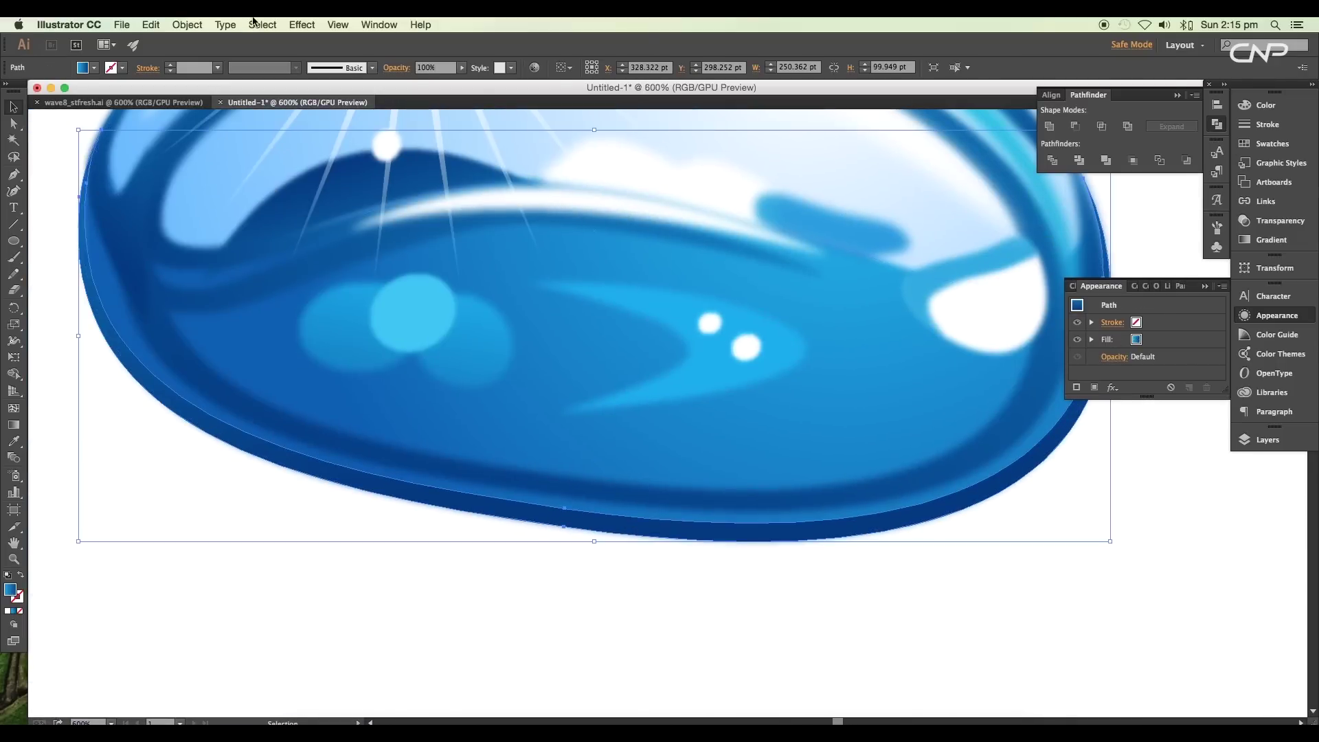
click(302, 24)
click(526, 276)
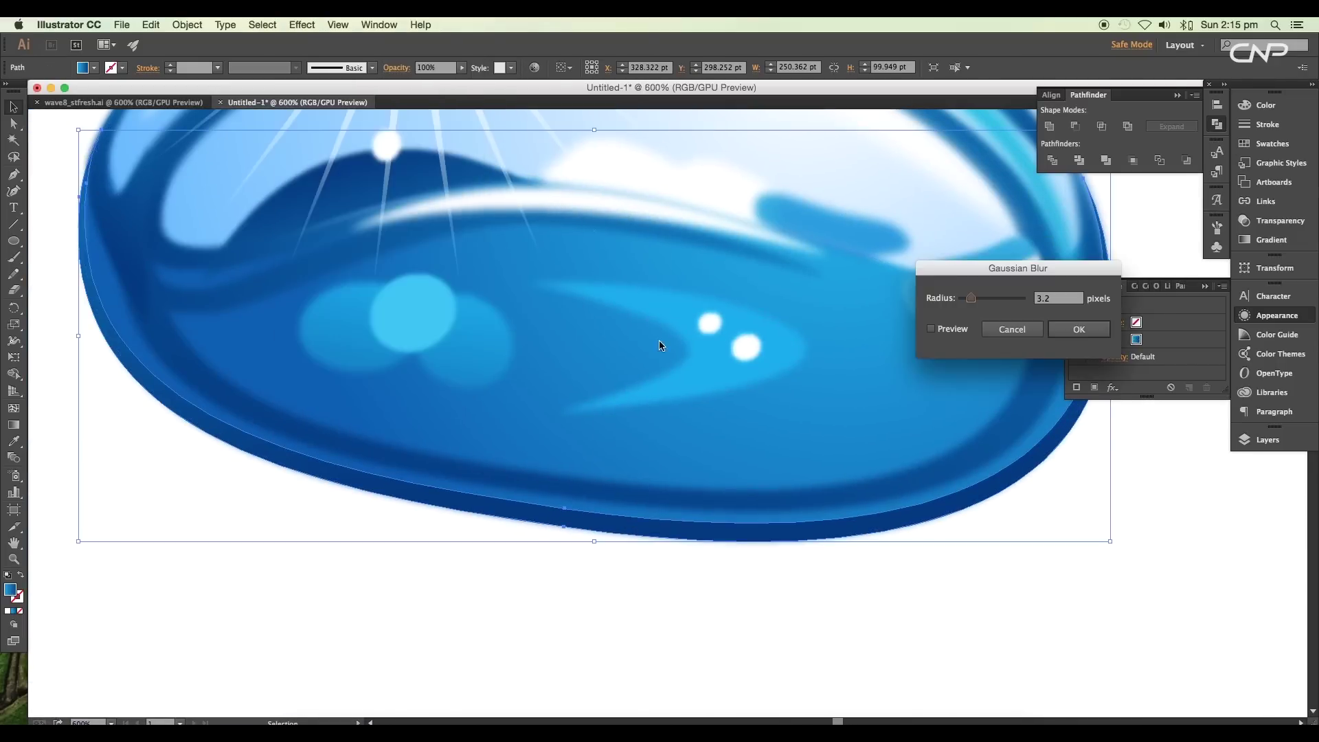
click(1079, 331)
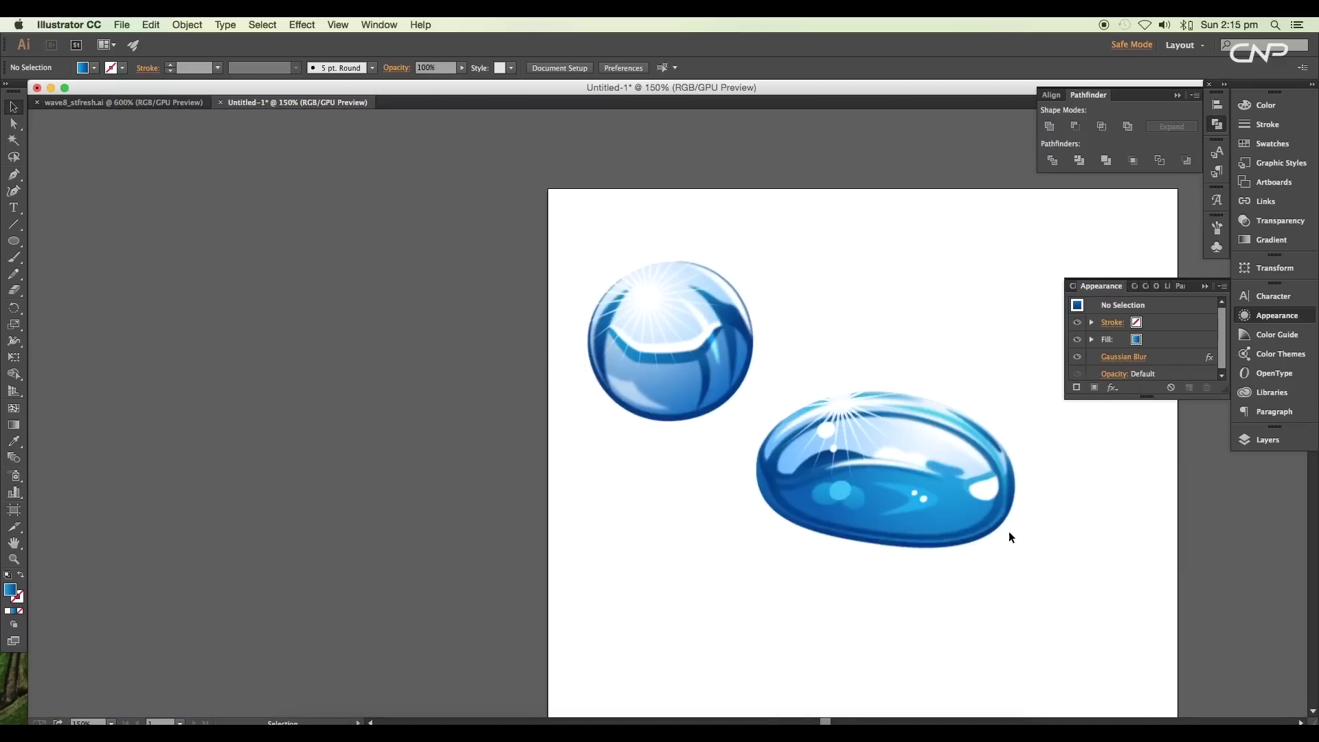
drag(1008, 530, 752, 504)
Draw a blue gradient rectangle from the artboard's top-left corner and view at 100%.
drag(548, 307, 756, 525)
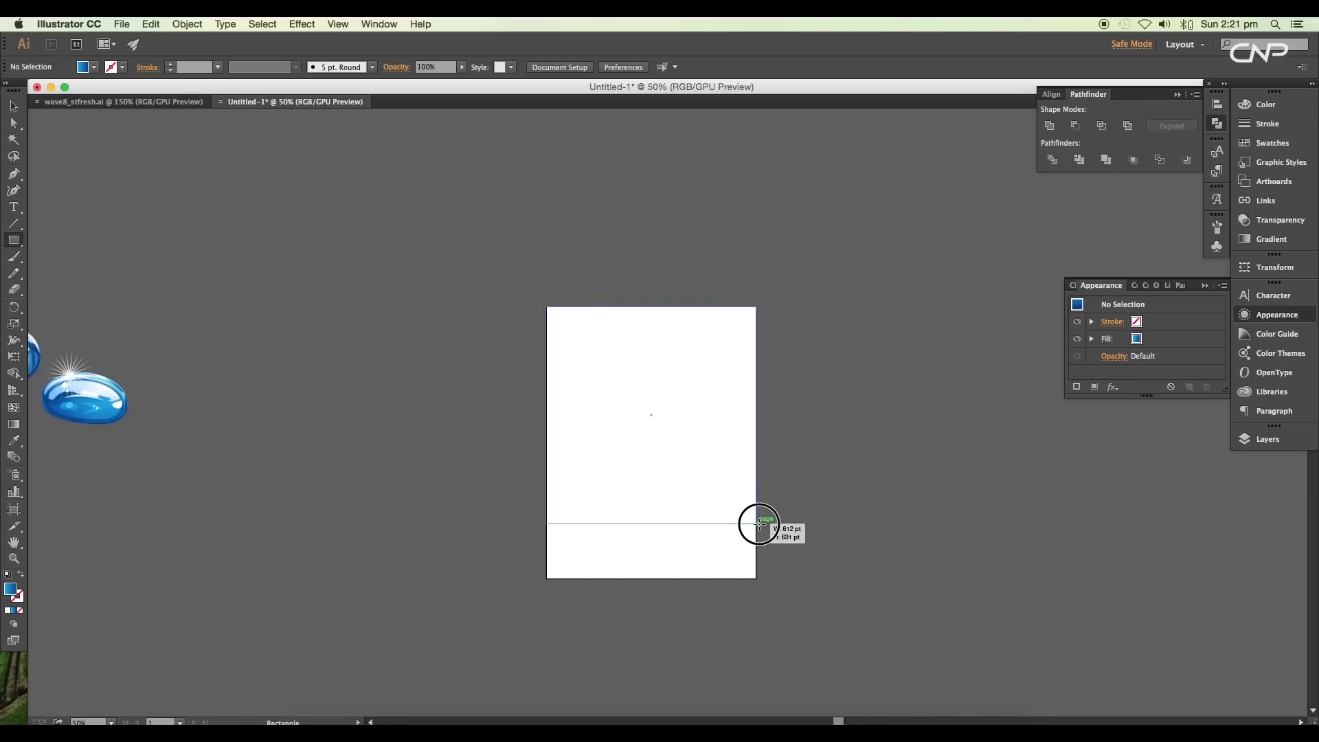
key(super+1)
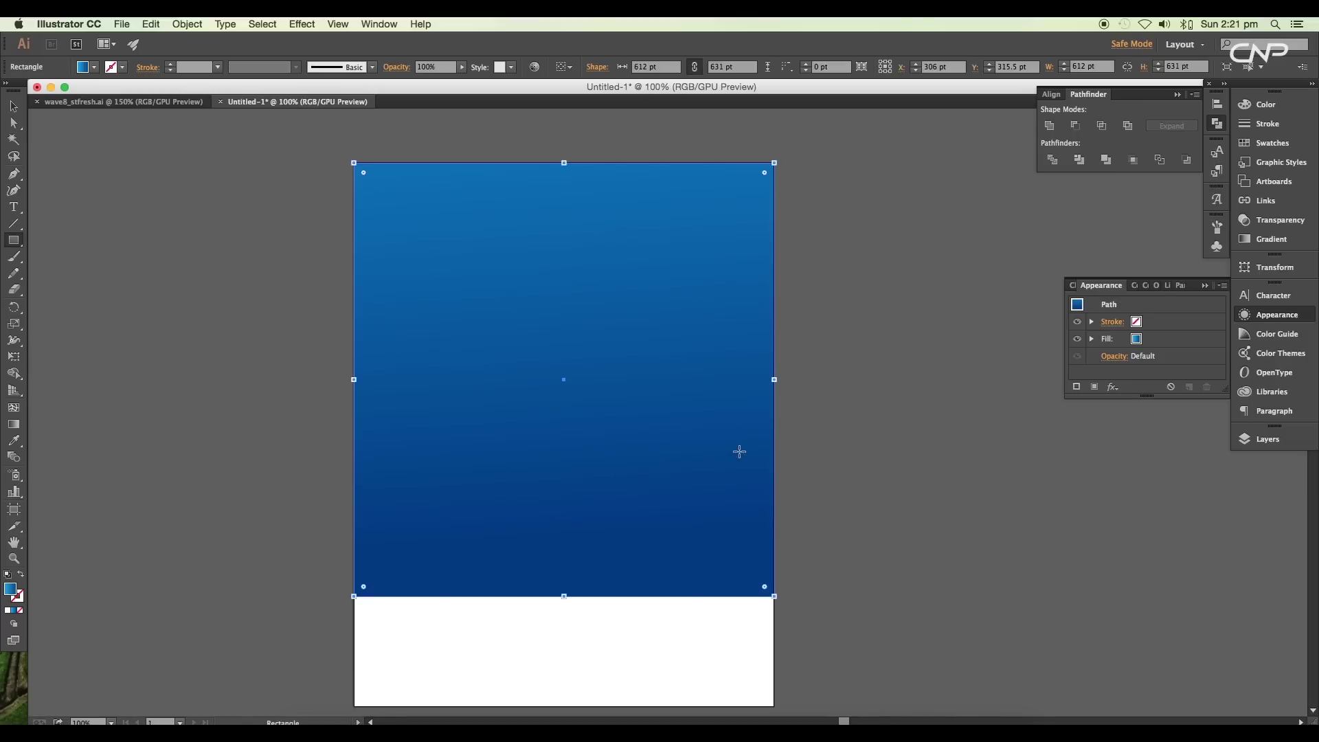
click(168, 221)
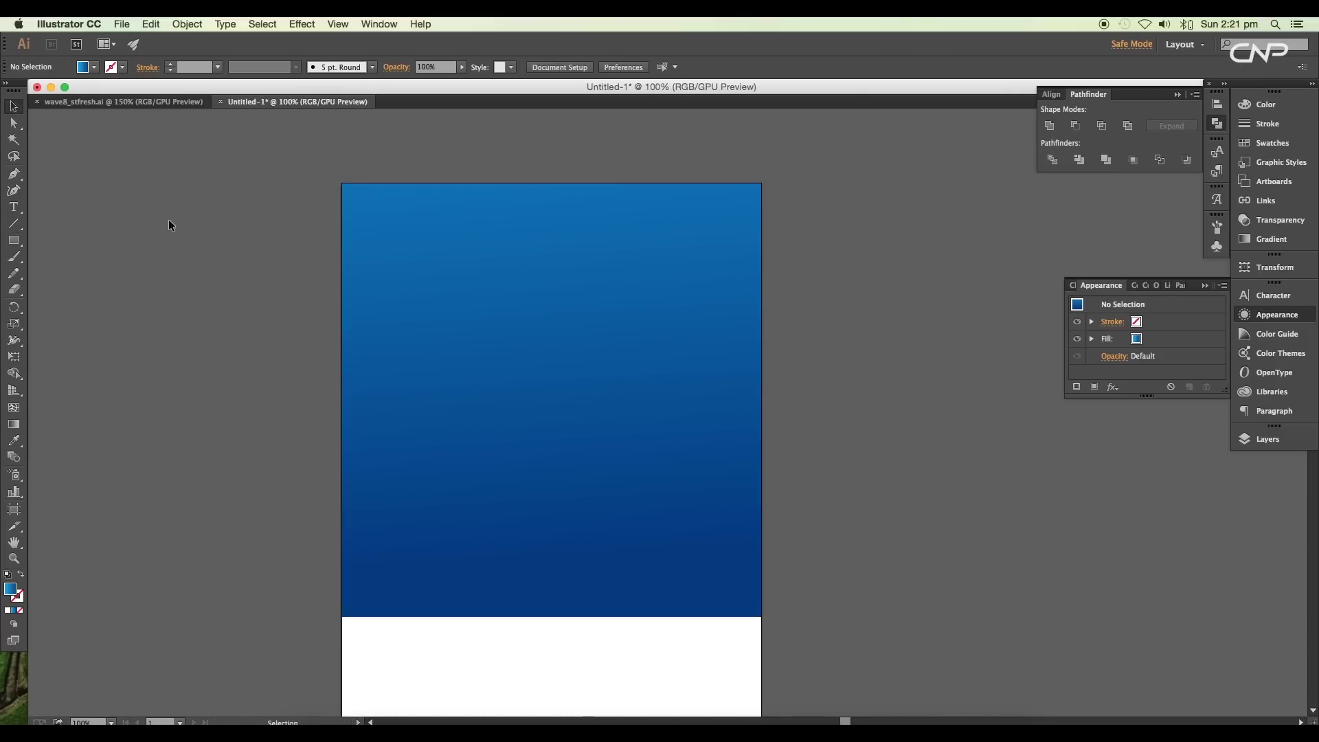
Pen-draw a wavy stroked line across the rectangle, then use it to remove the region above the wave.
key(p)
click(822, 372)
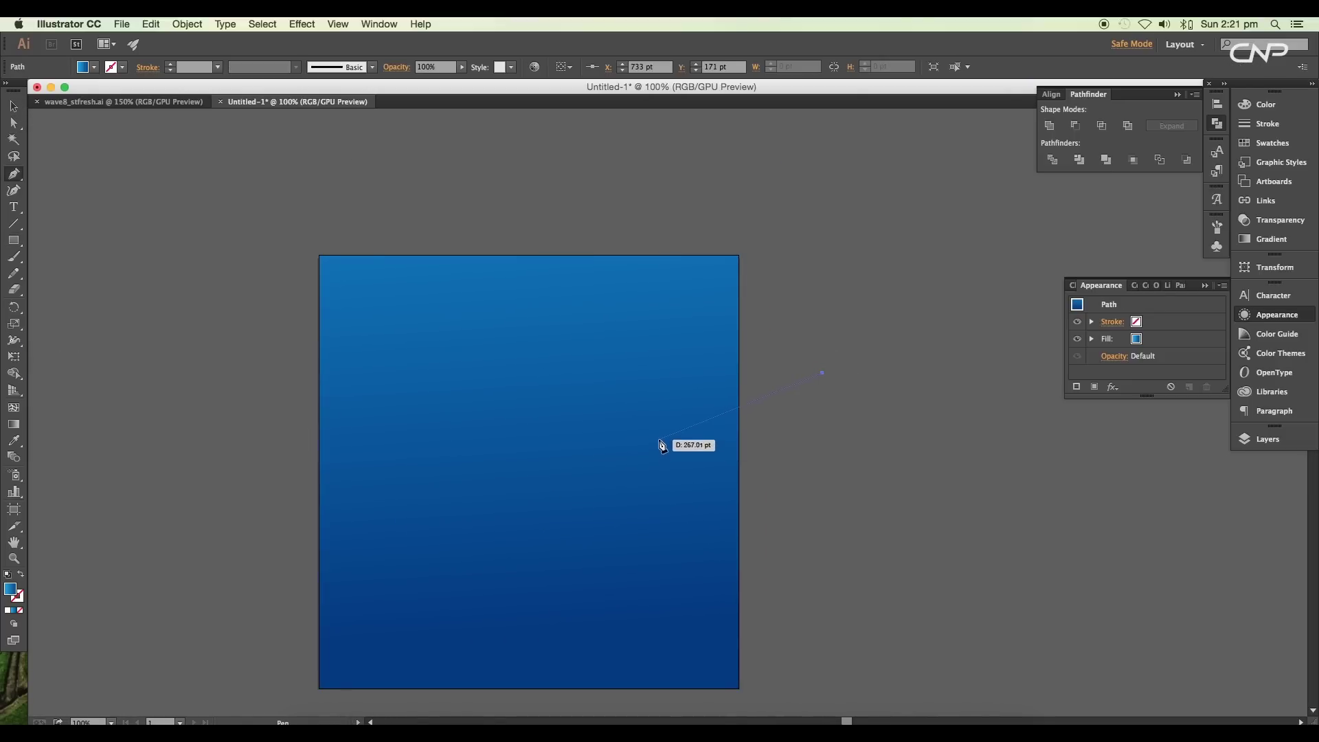
drag(602, 440, 593, 436)
drag(402, 350, 297, 393)
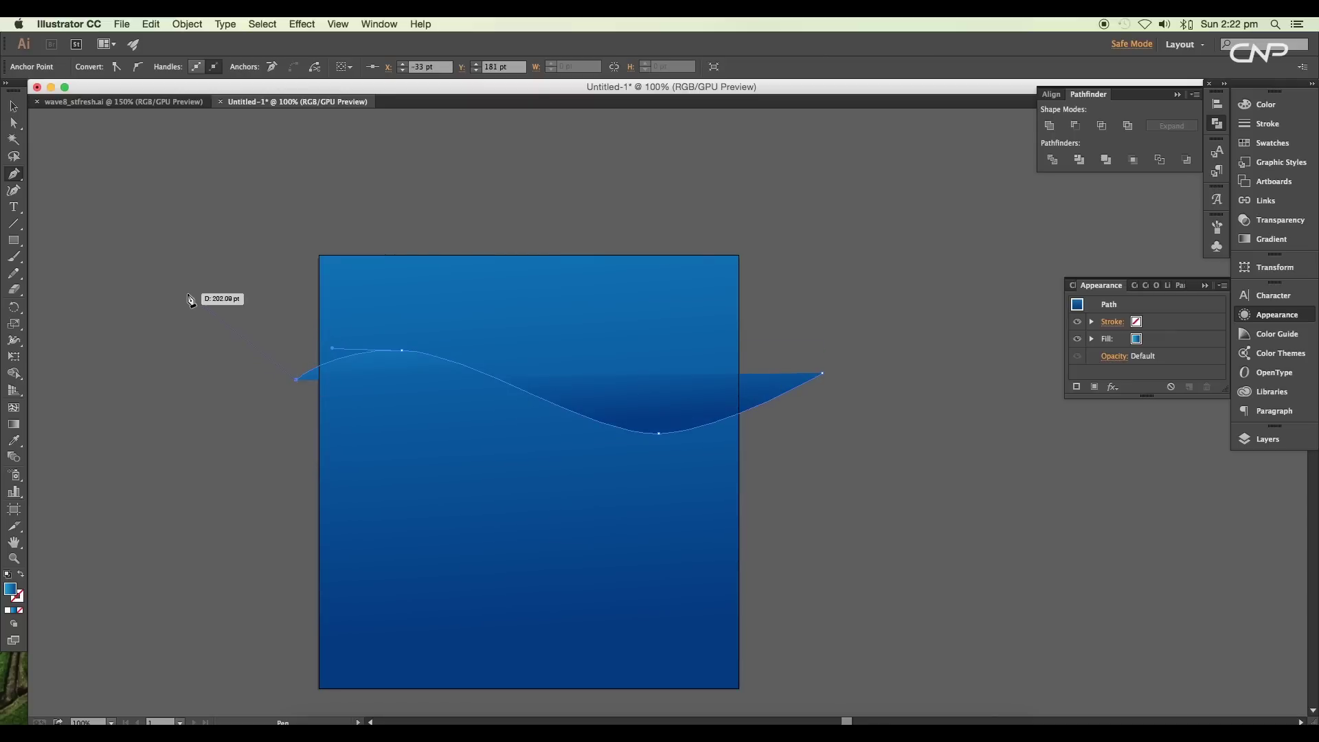
key(v)
drag(465, 366, 465, 384)
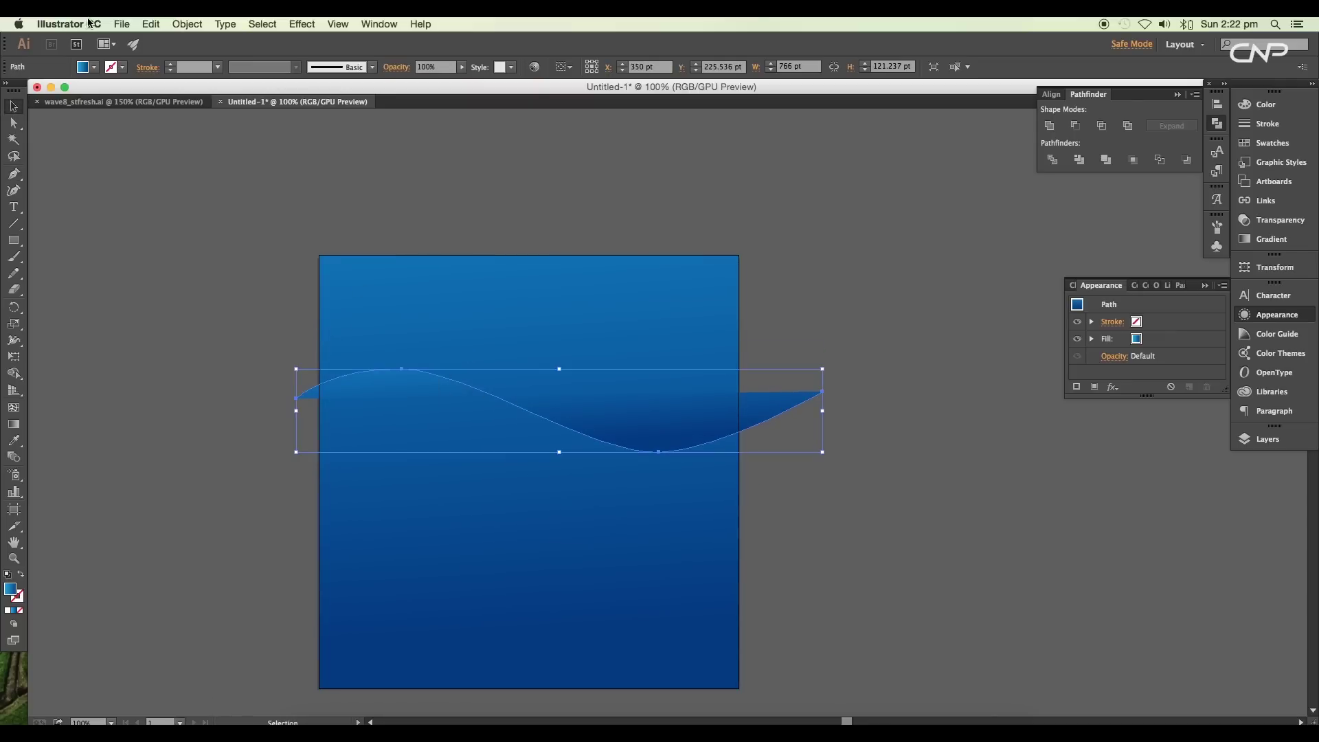
click(21, 575)
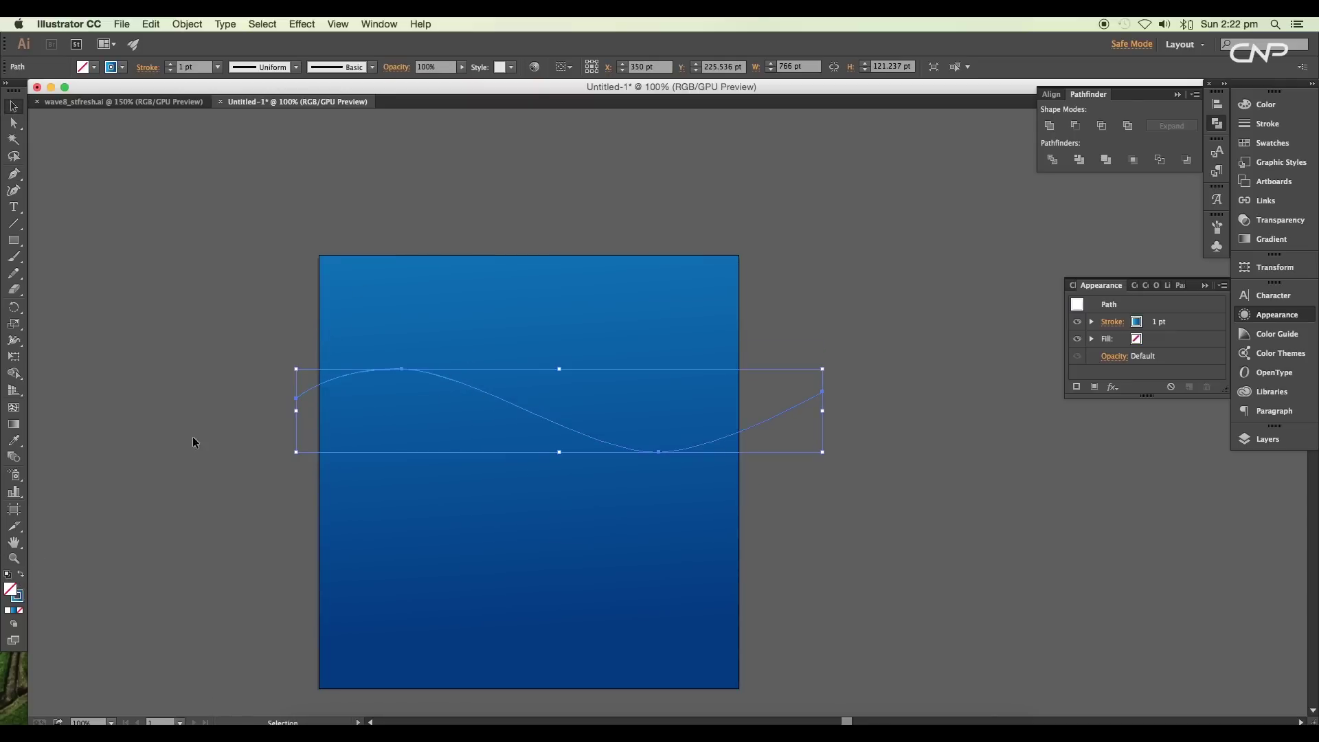
click(192, 436)
drag(182, 271, 327, 438)
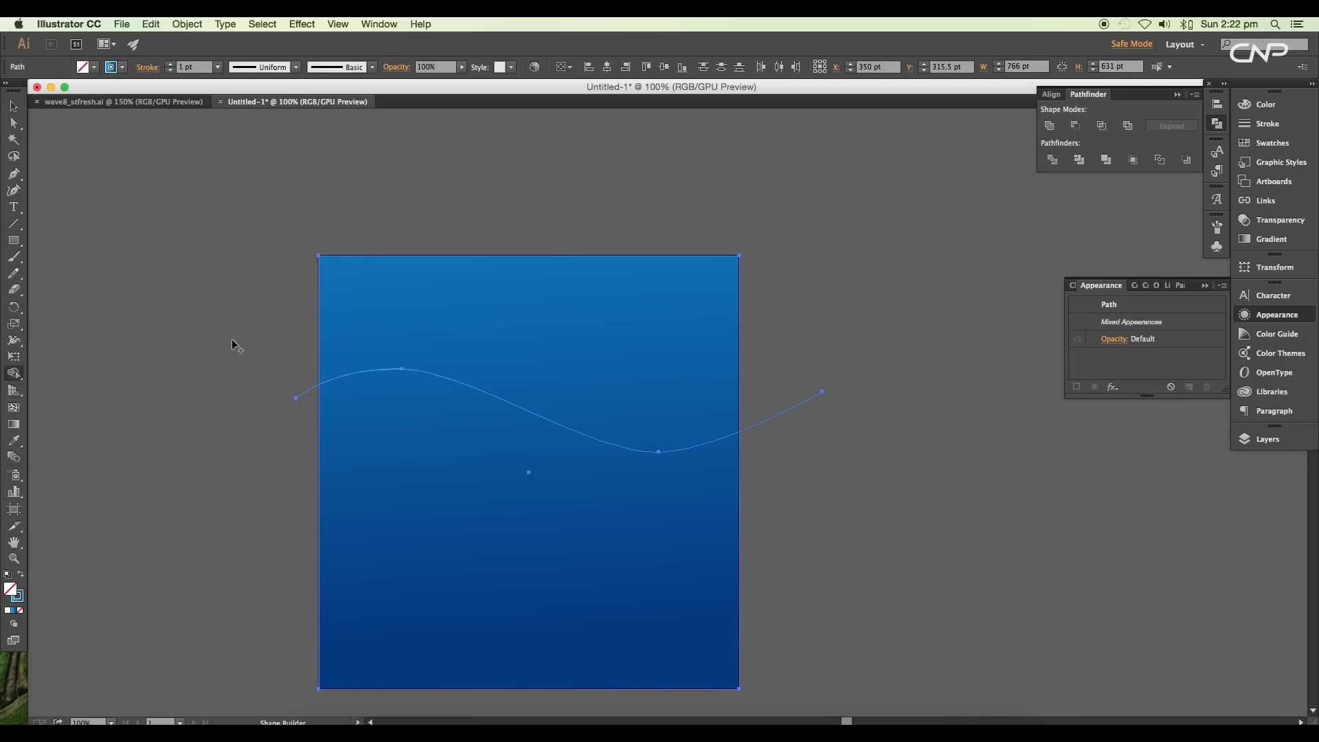
alt+click(385, 330)
Remove the region below the wave and fill the artboard-sized shape with cyan blue.
alt+click(434, 432)
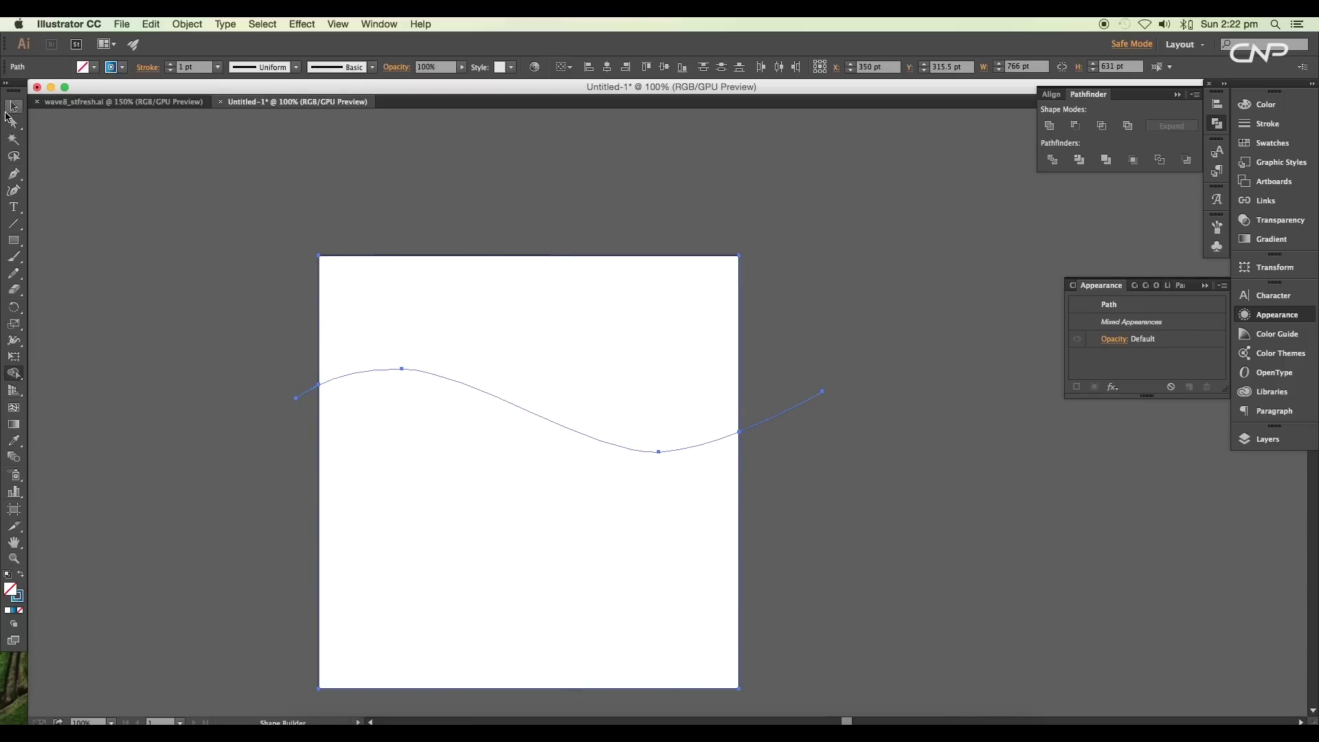
click(14, 107)
drag(187, 263, 543, 246)
click(94, 66)
click(74, 134)
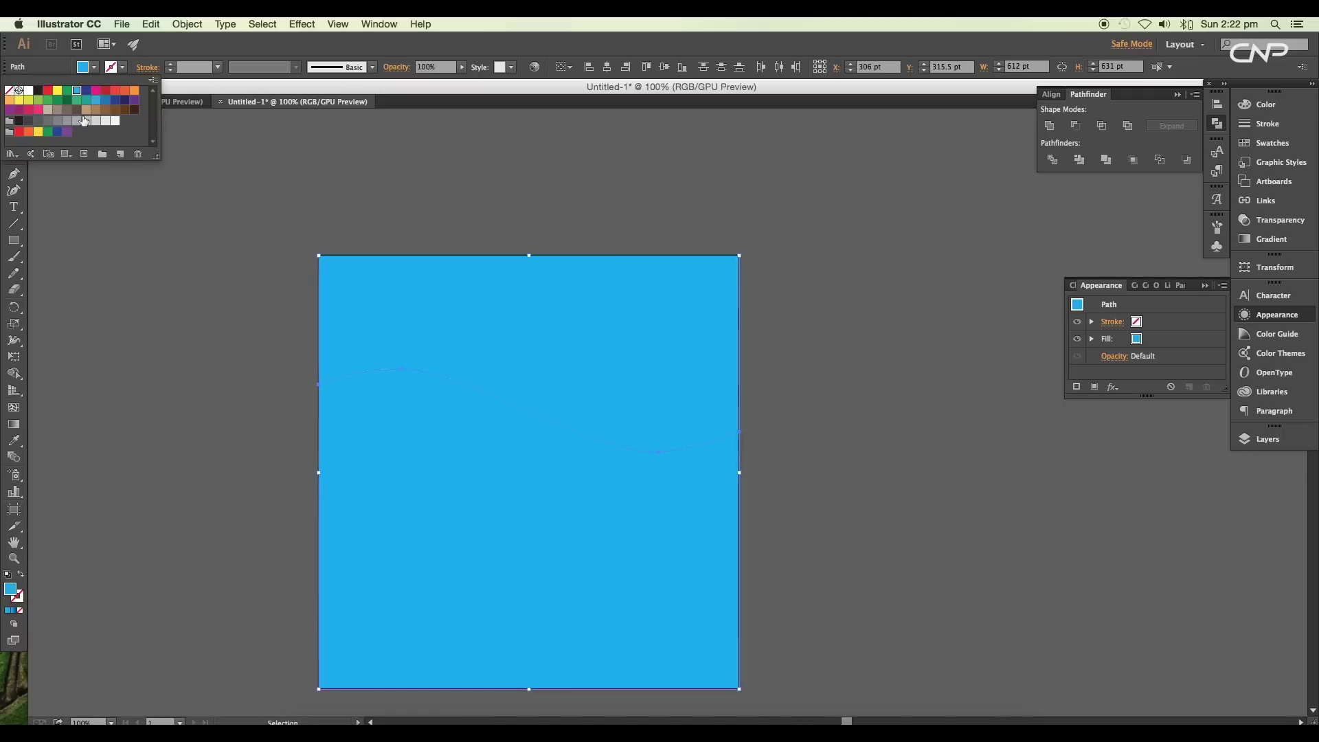
Sample a pale colour from a drop onto the smaller water shape.
key(super+minus)
click(750, 397)
key(i)
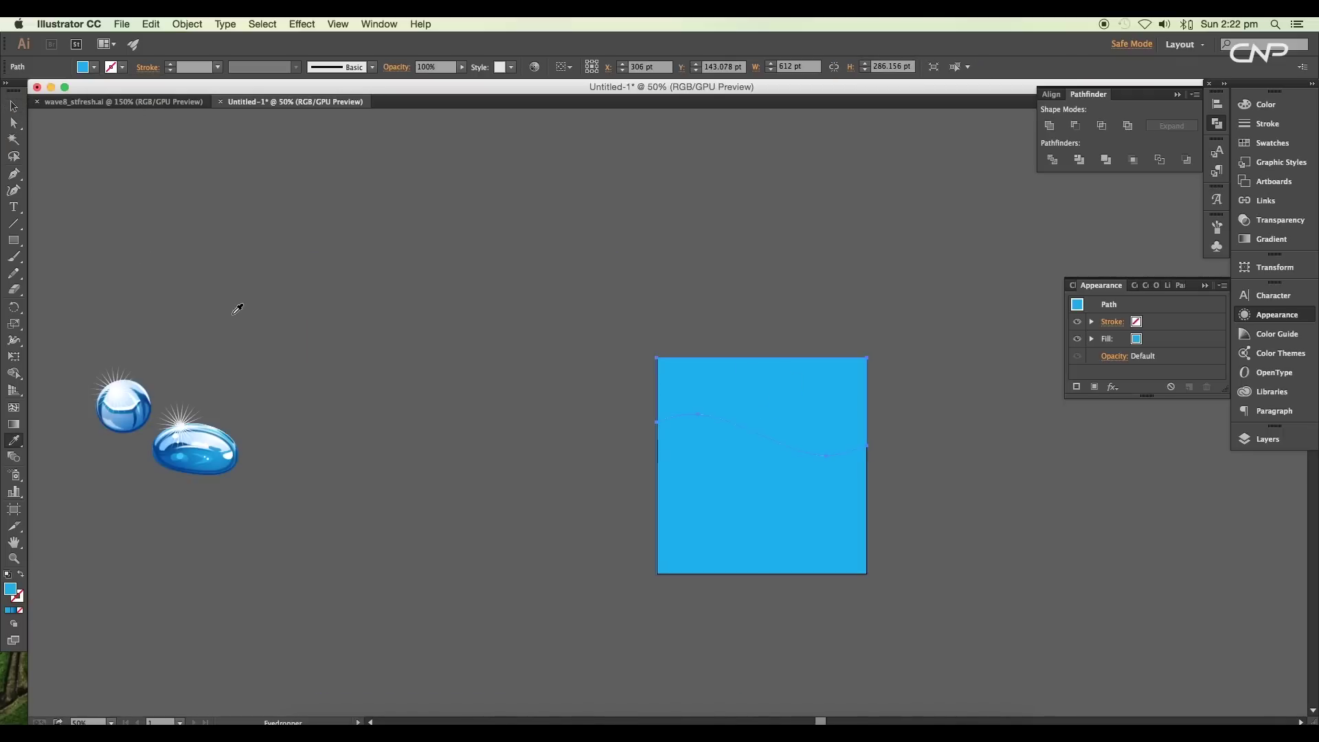
click(149, 400)
scroll(149, 400, up, 4)
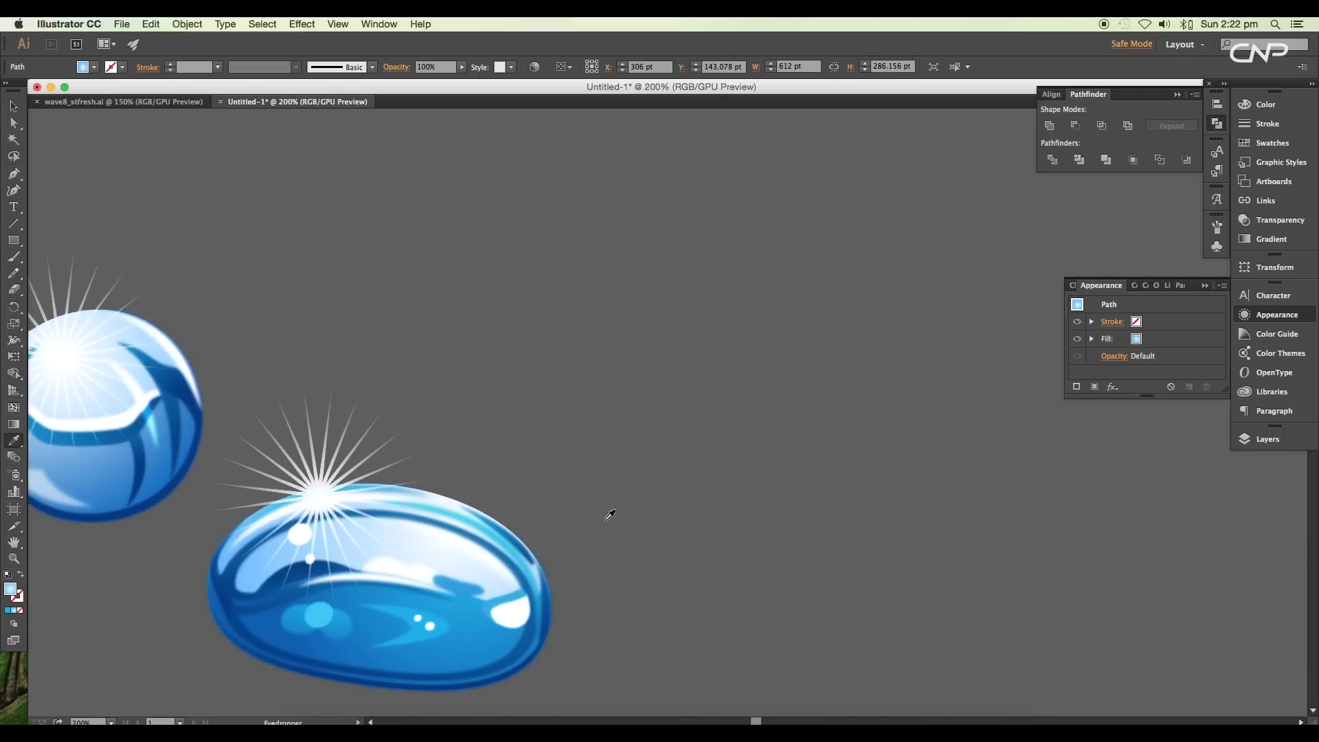
Move the sky's radial gradient glow down and to the left.
drag(779, 481, 469, 494)
scroll(469, 495, down, 5)
drag(810, 522, 469, 499)
scroll(590, 508, up, 4)
key(g)
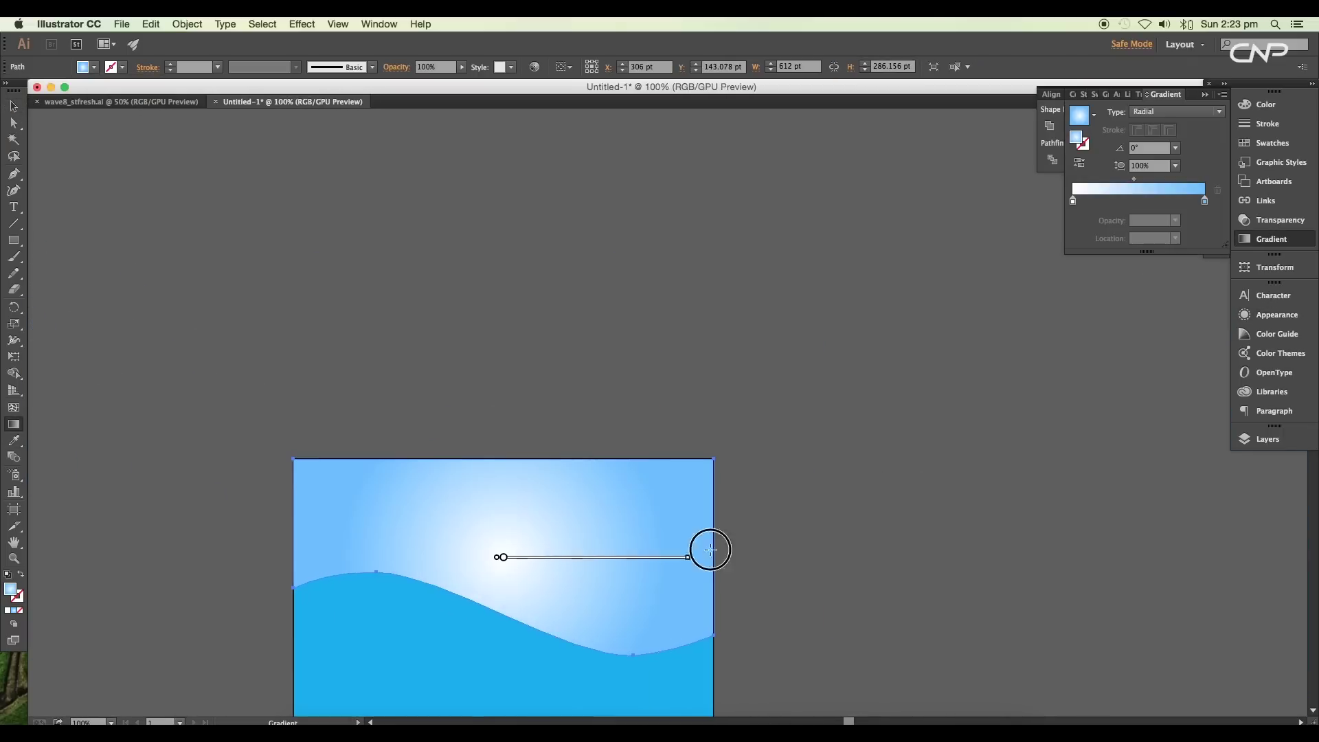
mouse_move(506, 557)
mouse_down()
mouse_move(458, 557)
mouse_move(386, 598)
mouse_up()
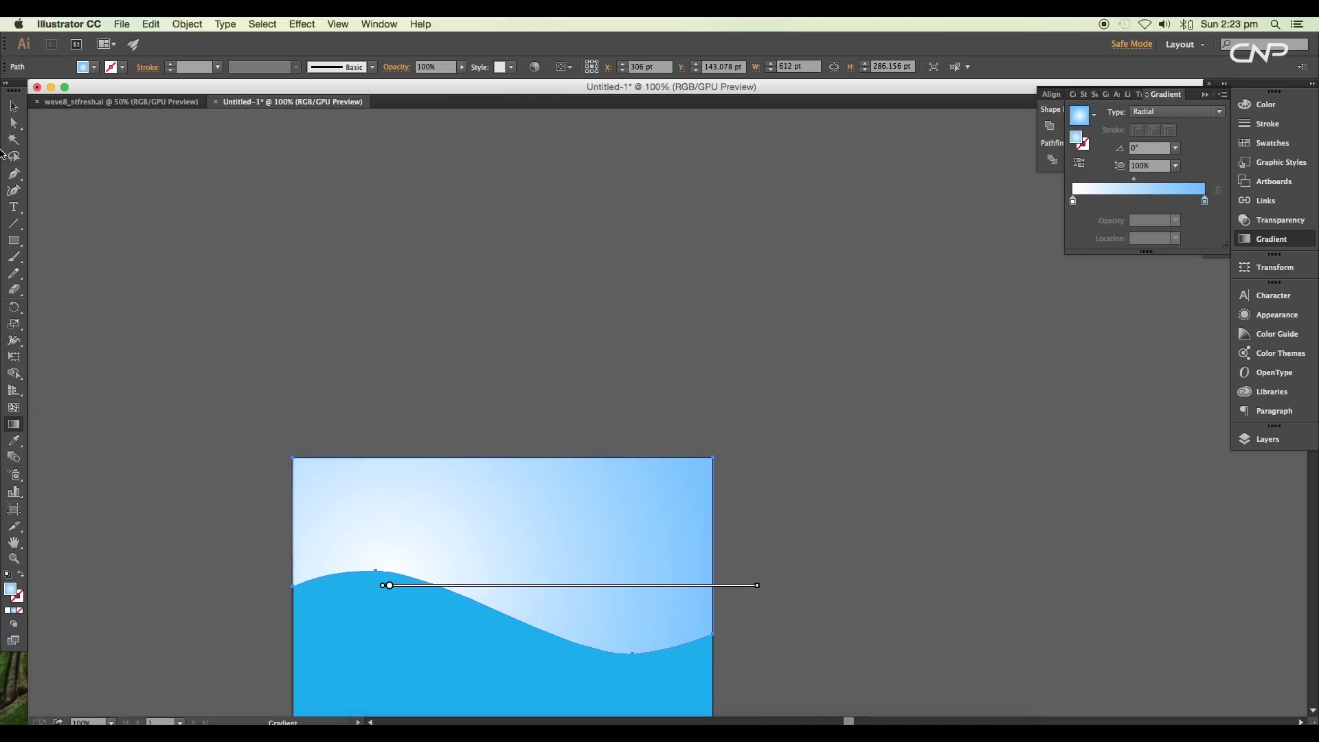
scroll(527, 533, down, 5)
Select the blue wave with the Eyedropper ready and the droplets visible beside the artboard.
key(v)
click(529, 538)
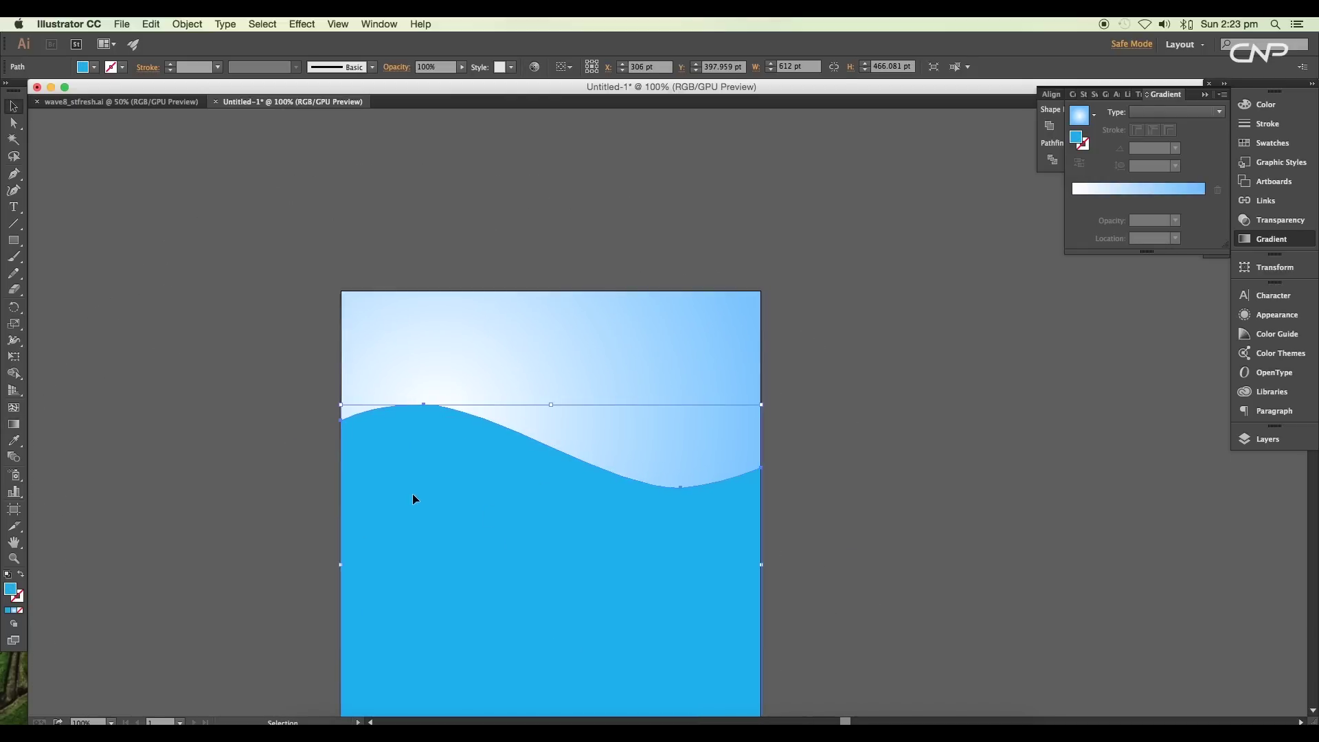
key(i)
scroll(412, 494, down, 2)
drag(62, 471, 721, 473)
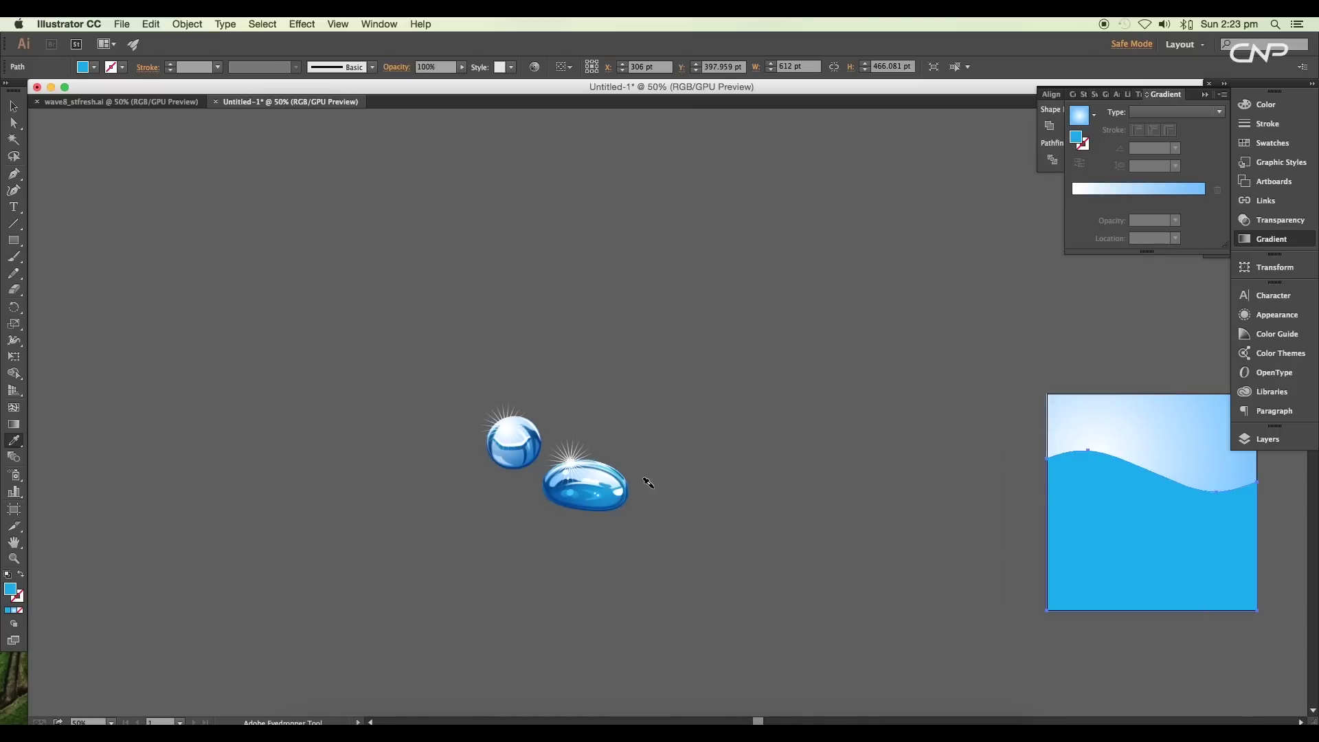
scroll(639, 481, up, 1)
Copy the droplet's radial gradient onto the wave and centre it on the crest.
click(558, 502)
scroll(546, 513, right, 5)
scroll(673, 515, right, 5)
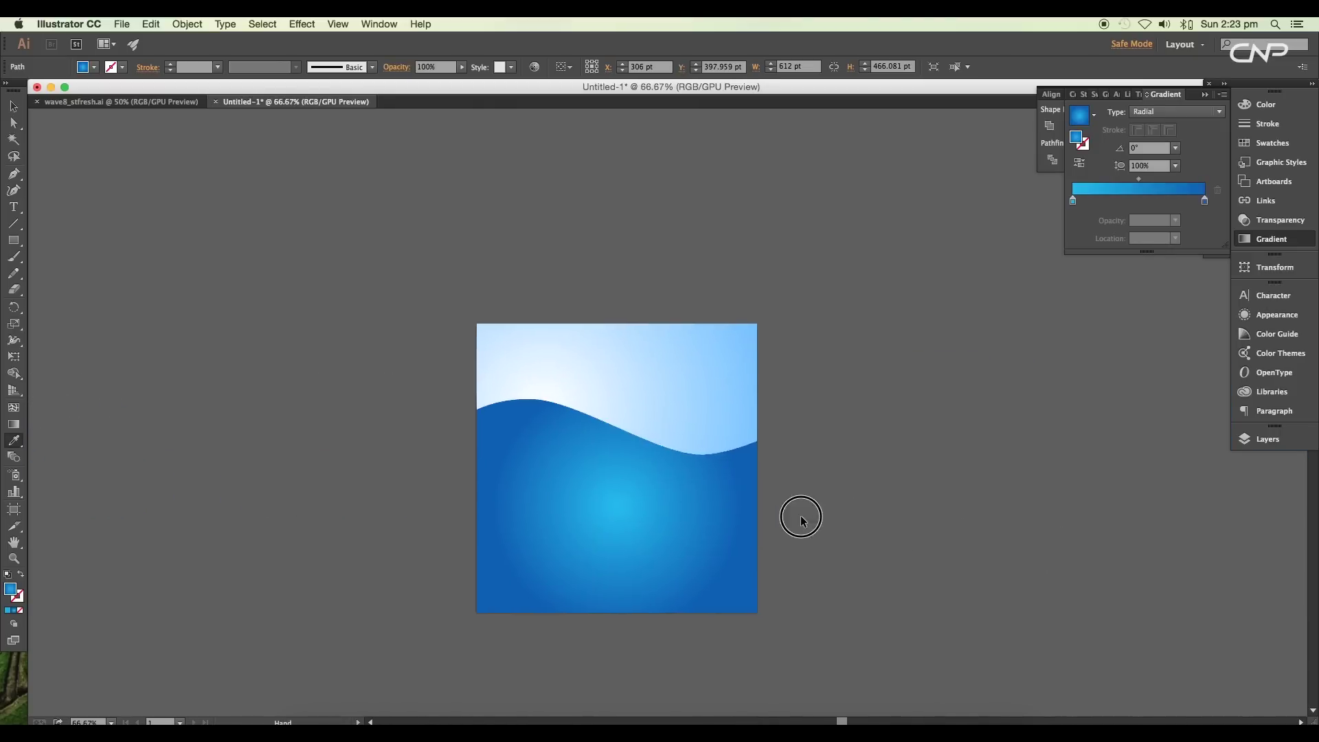
key(g)
click(568, 414)
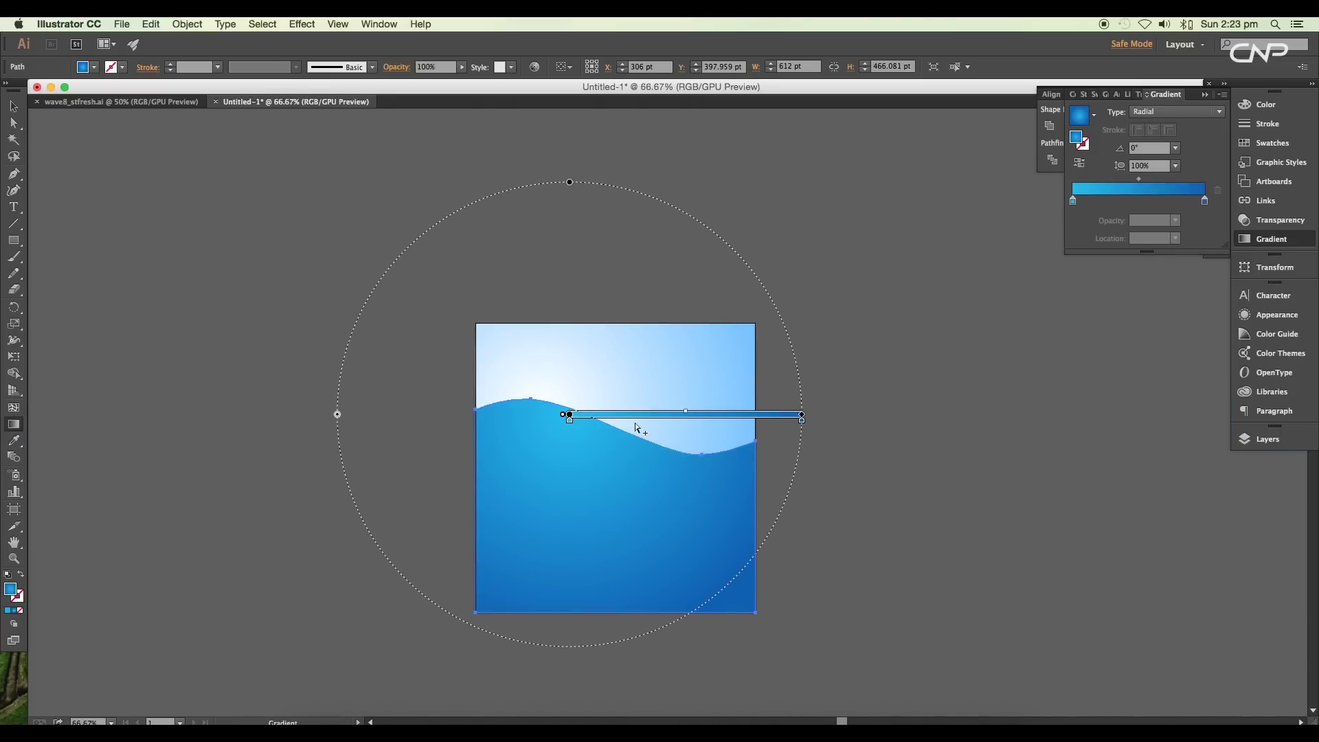
Recolour the centre stop of the wave's radial gradient.
double_click(569, 420)
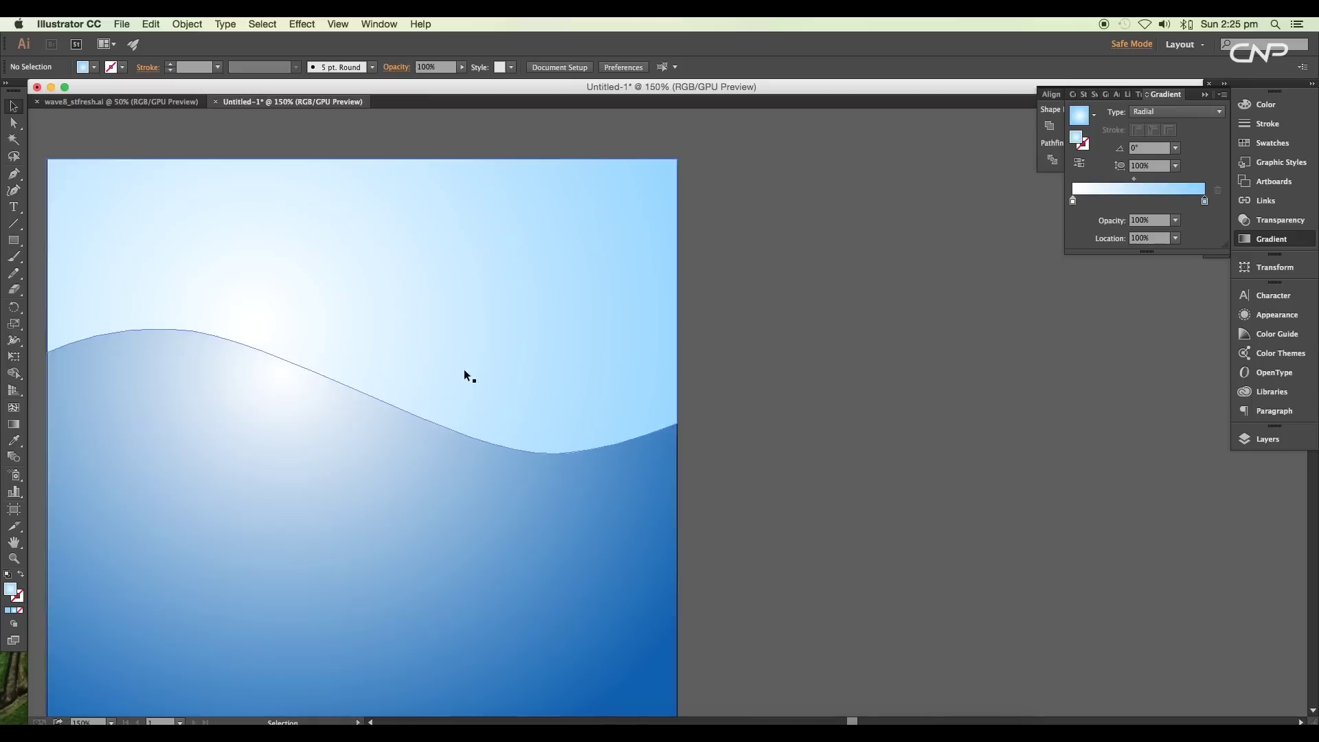
scroll(721, 440, left, 5)
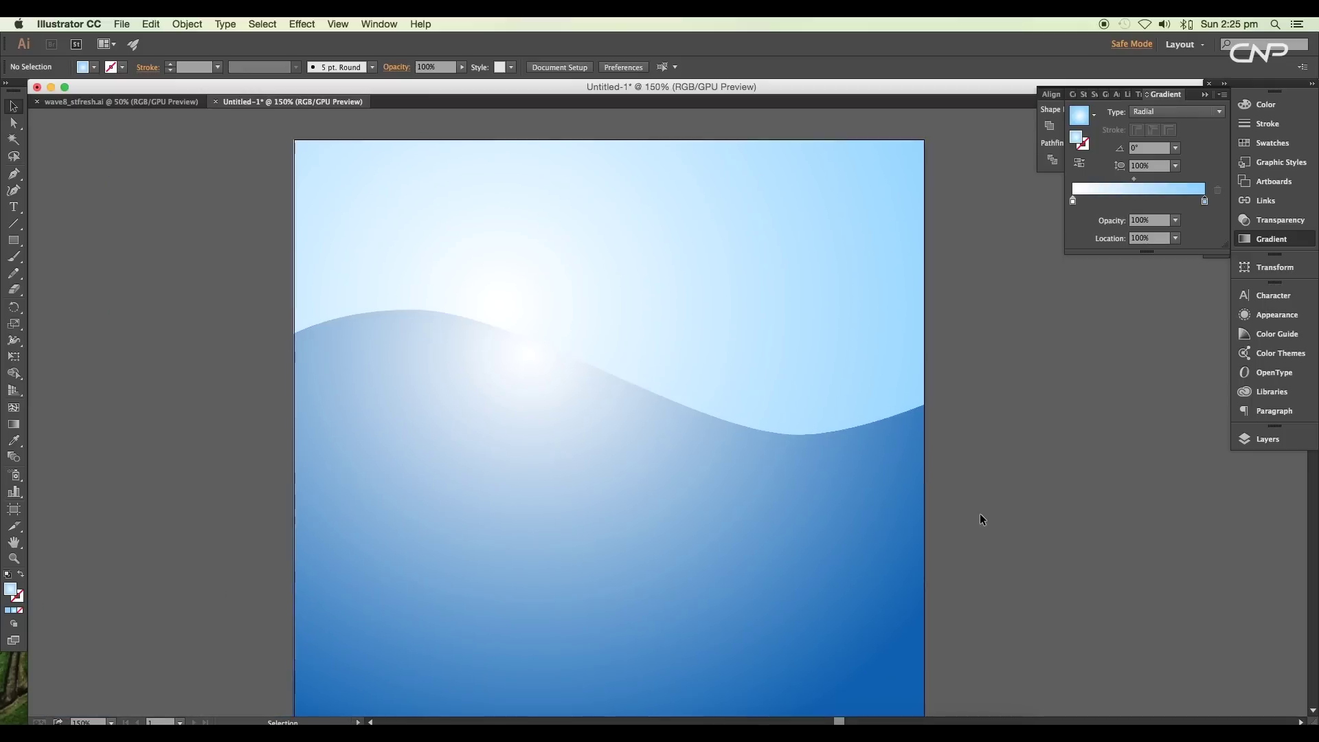
scroll(880, 436, right, 5)
scroll(604, 415, left, 5)
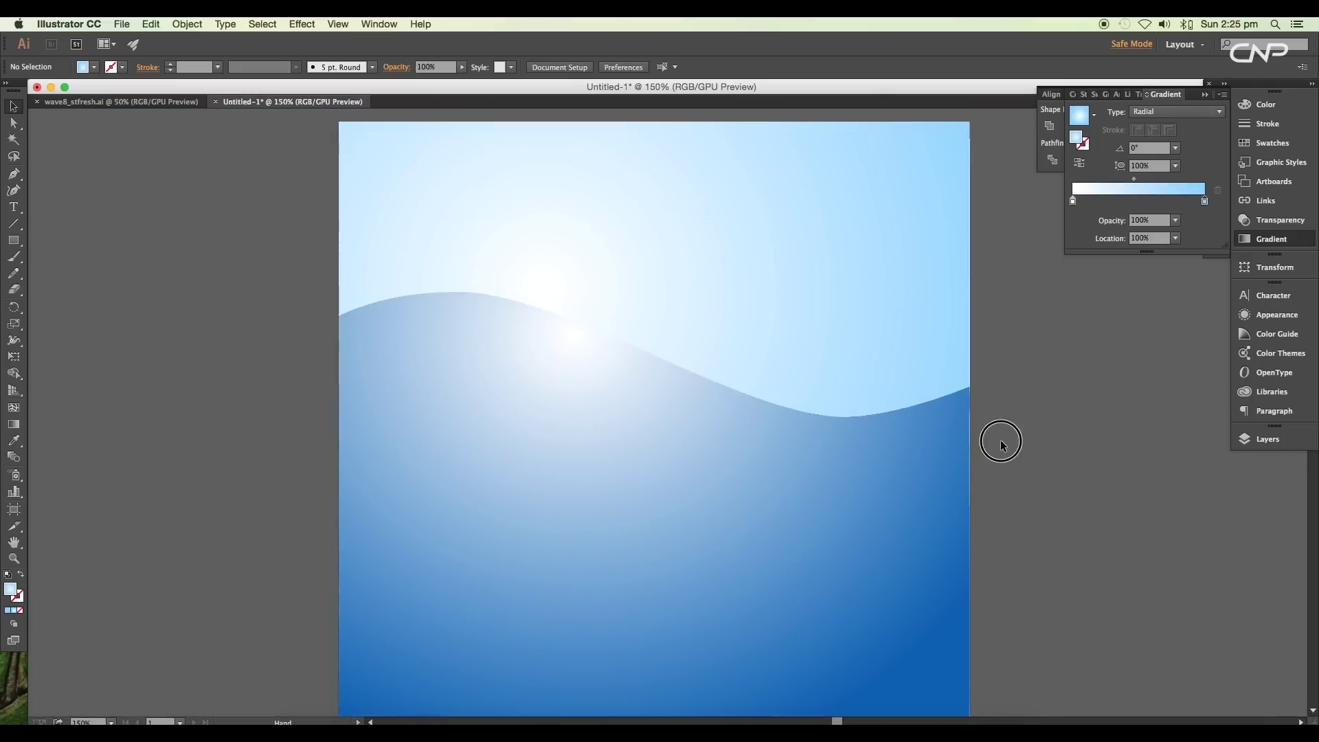
scroll(645, 442, right, 2)
Reselect the gradient-filled wave, inspect its edge, and browse fill swatches without changing them.
click(649, 435)
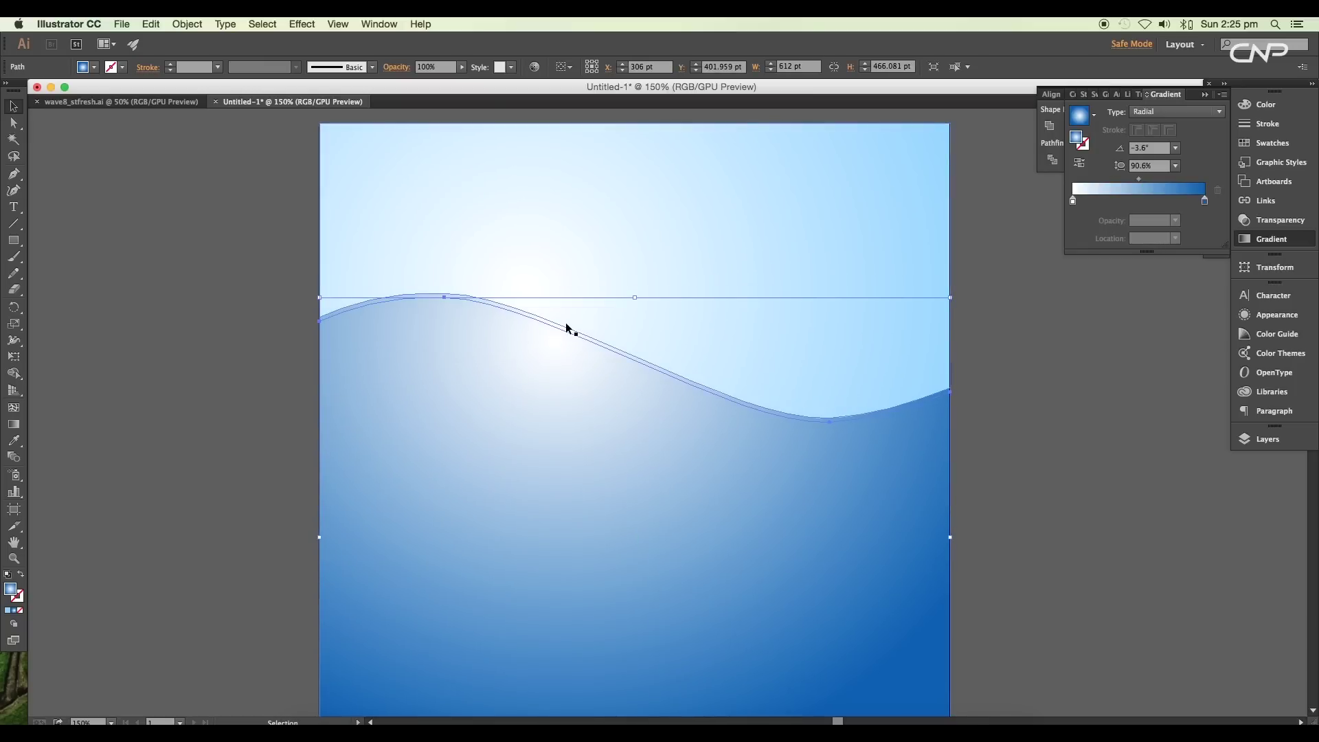
key(i)
scroll(490, 457, left, 10)
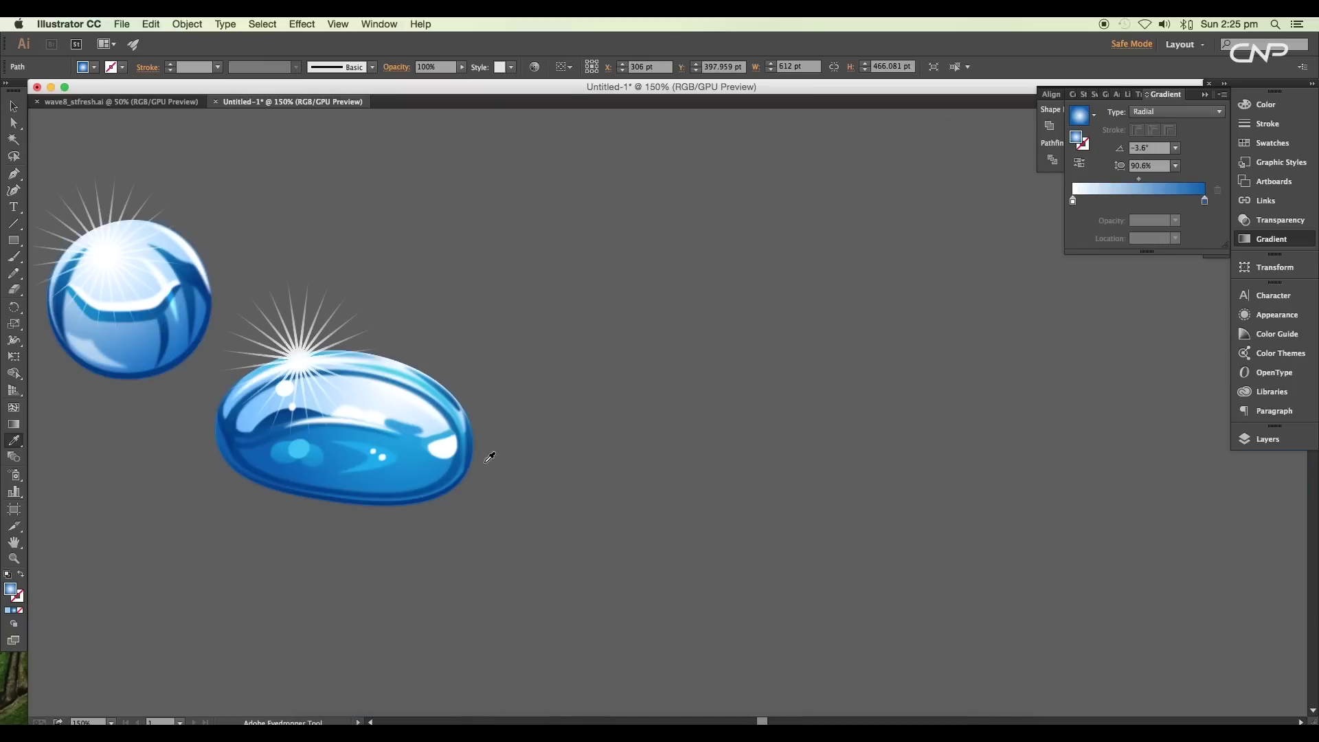
scroll(926, 449, right, 15)
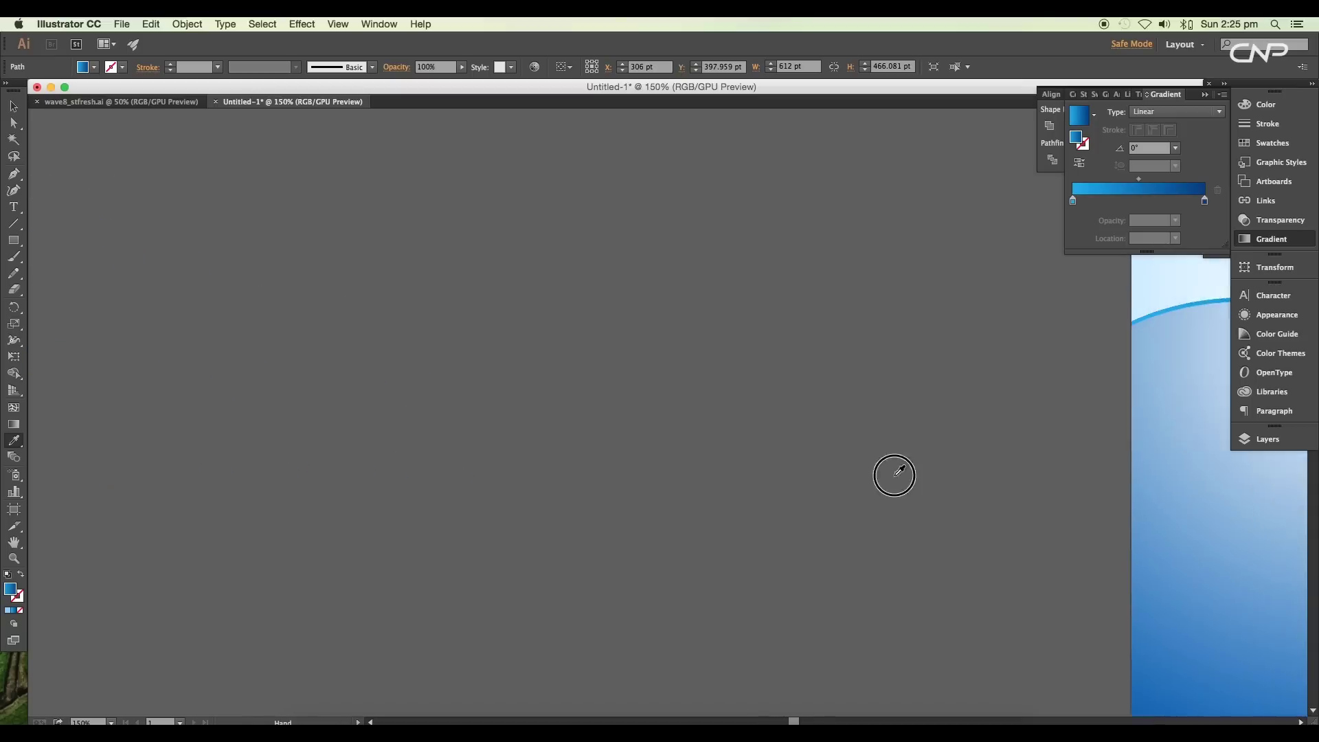
key(super+1)
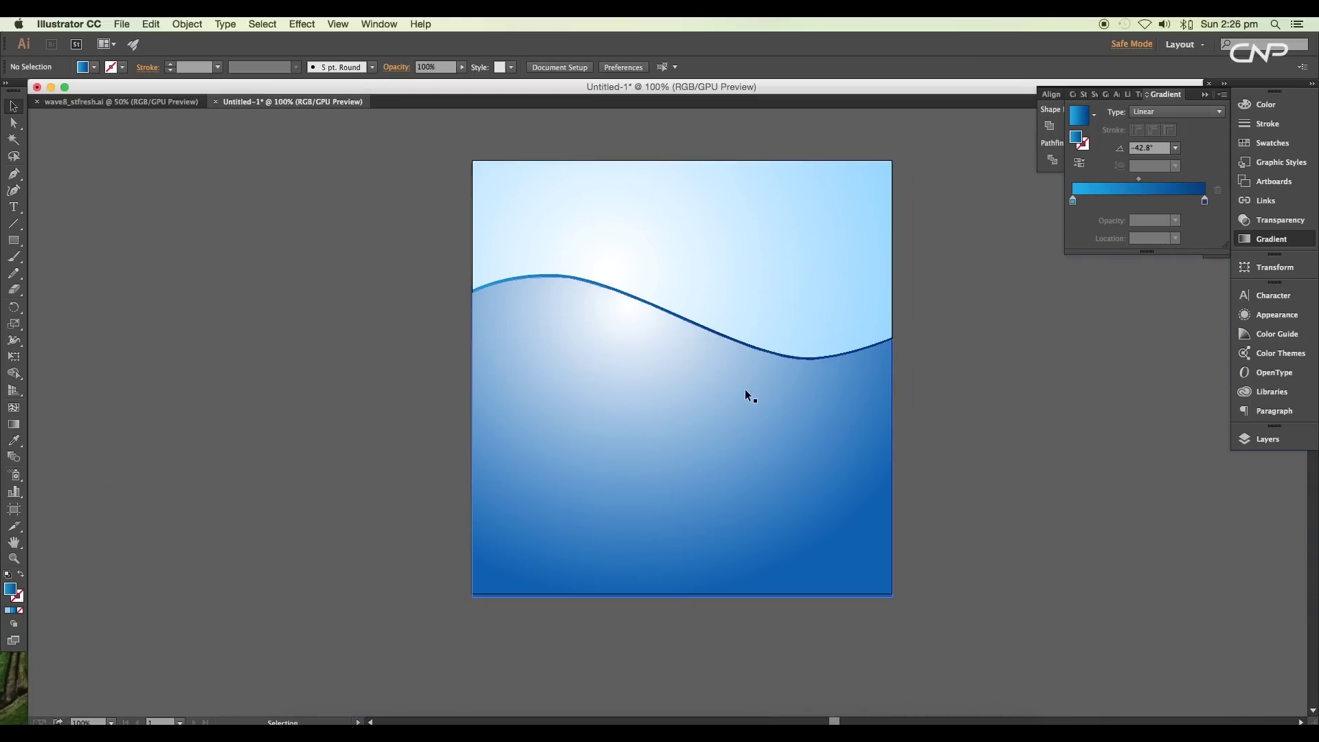
super+click(745, 379)
key(super+equal)
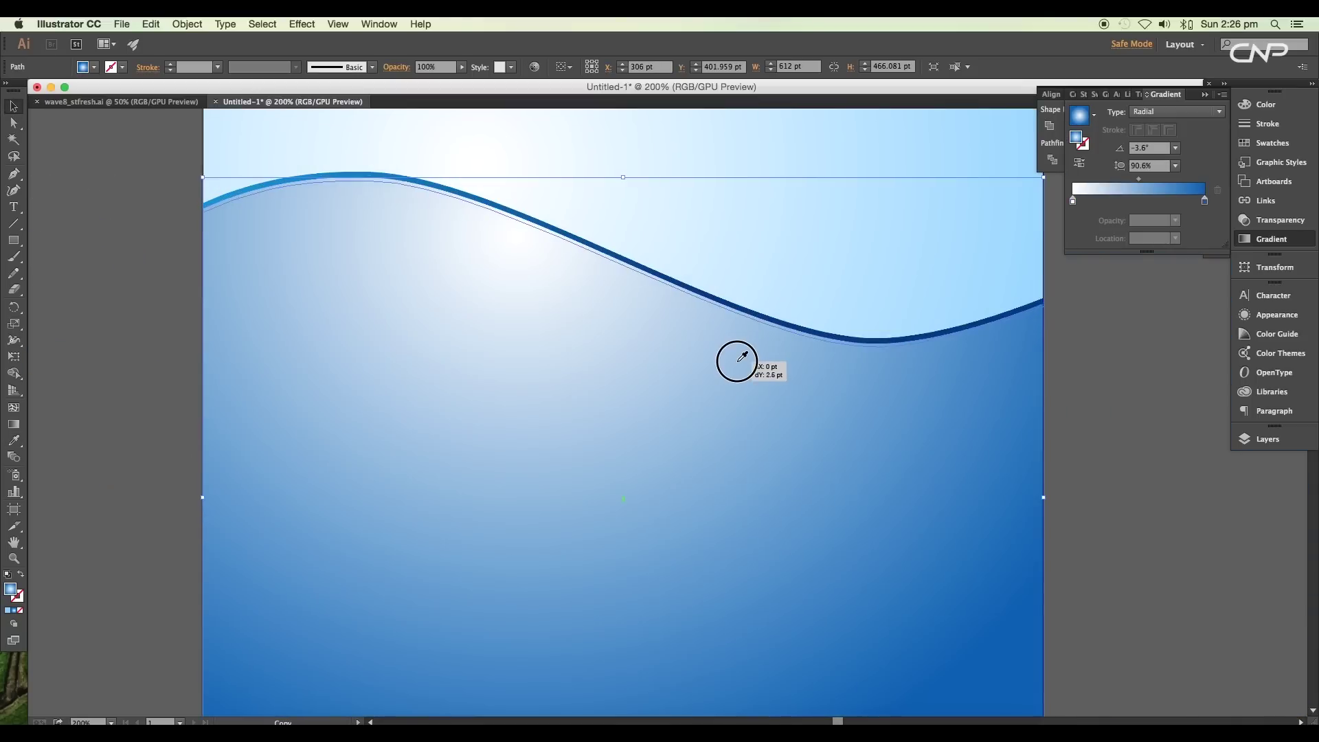
key(super+1)
click(95, 67)
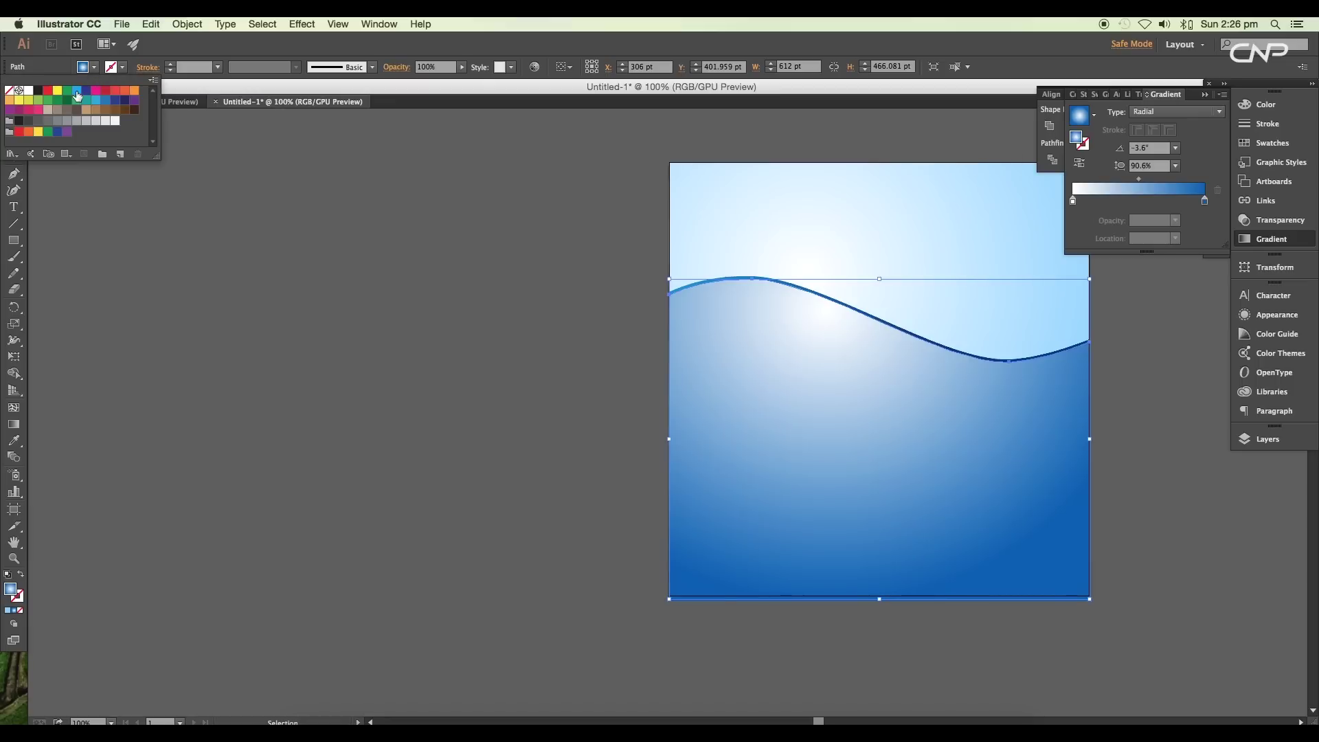
key(Escape)
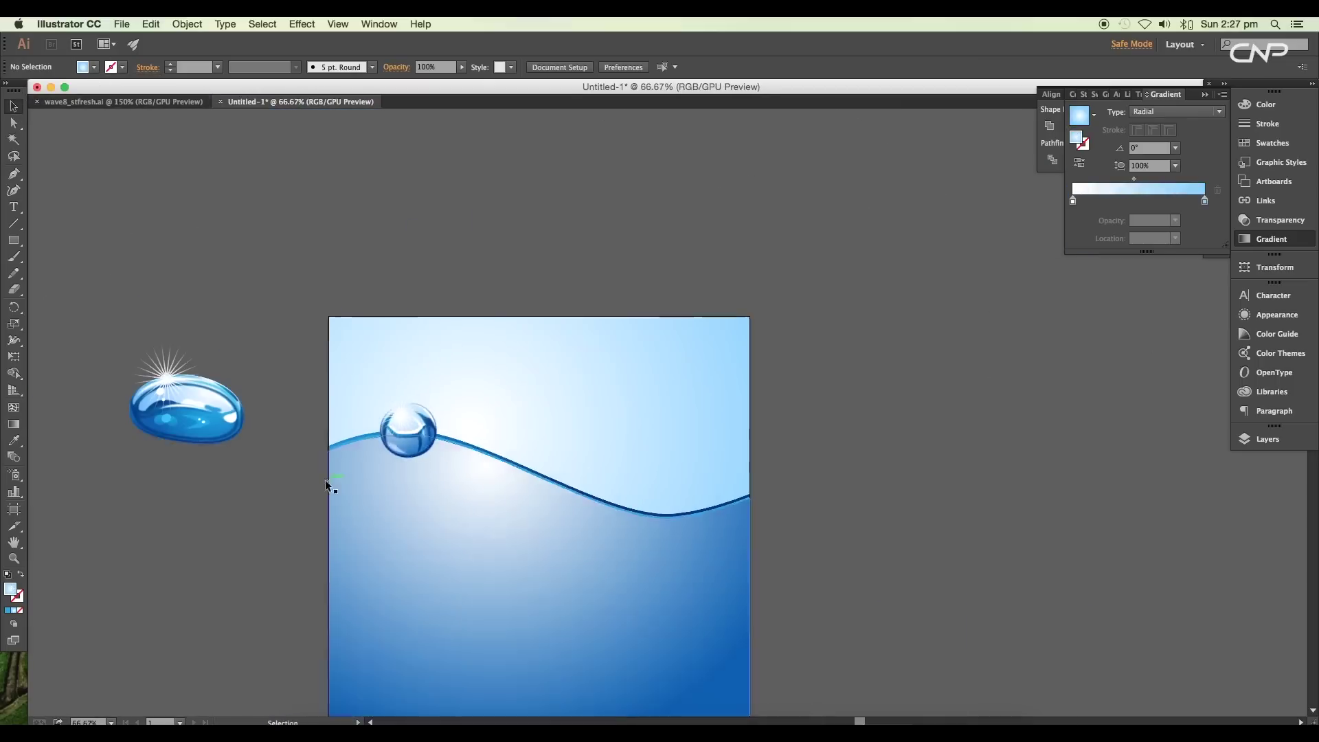
Arrange the round droplet, large oval drop and small drops along the wave crest.
drag(546, 511, 543, 516)
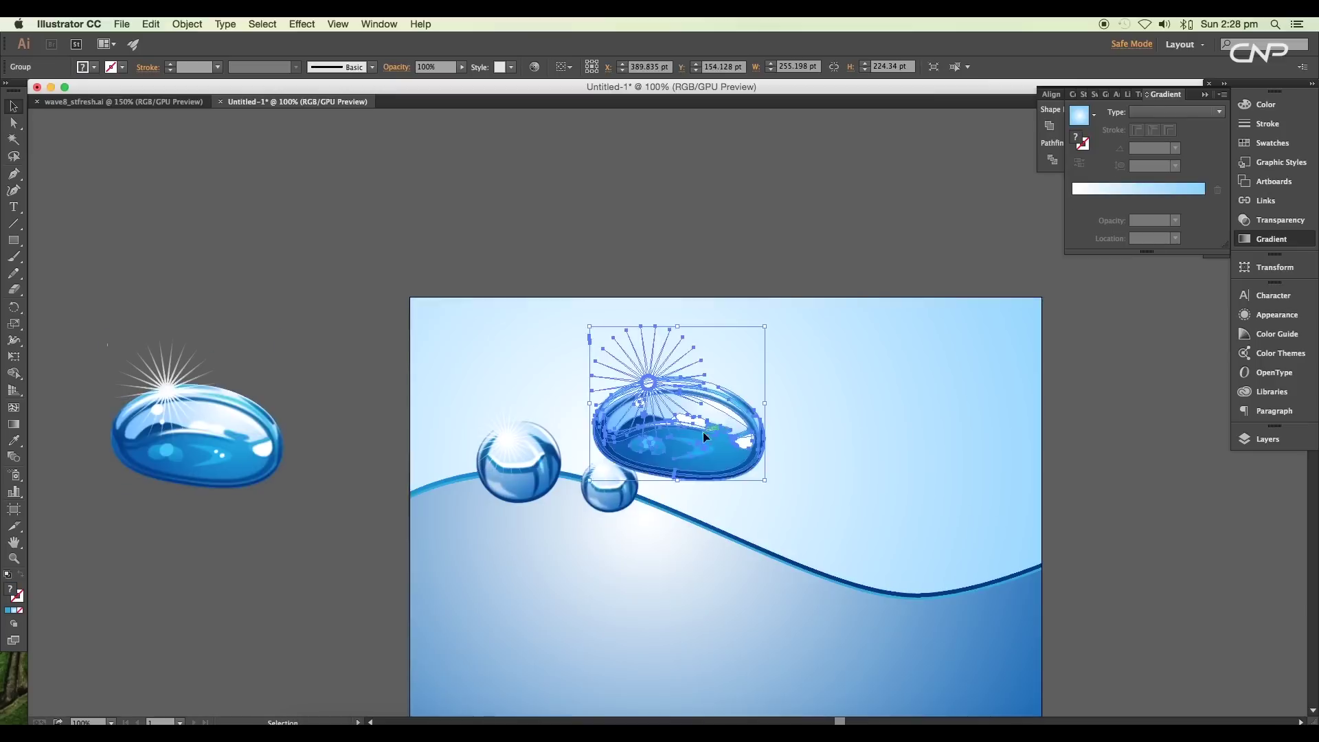
mouse_move(698, 473)
mouse_down()
mouse_move(695, 487)
mouse_move(687, 474)
mouse_up()
click(601, 507)
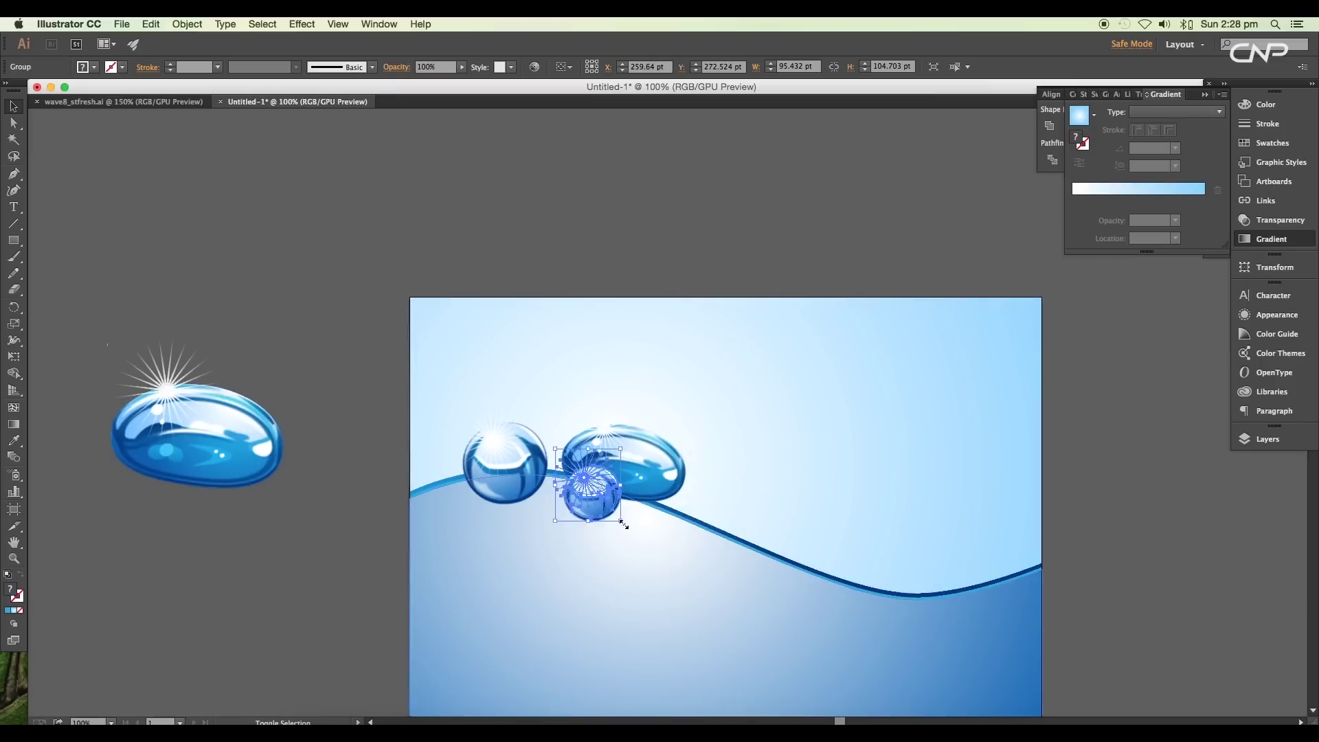
drag(601, 507, 525, 456)
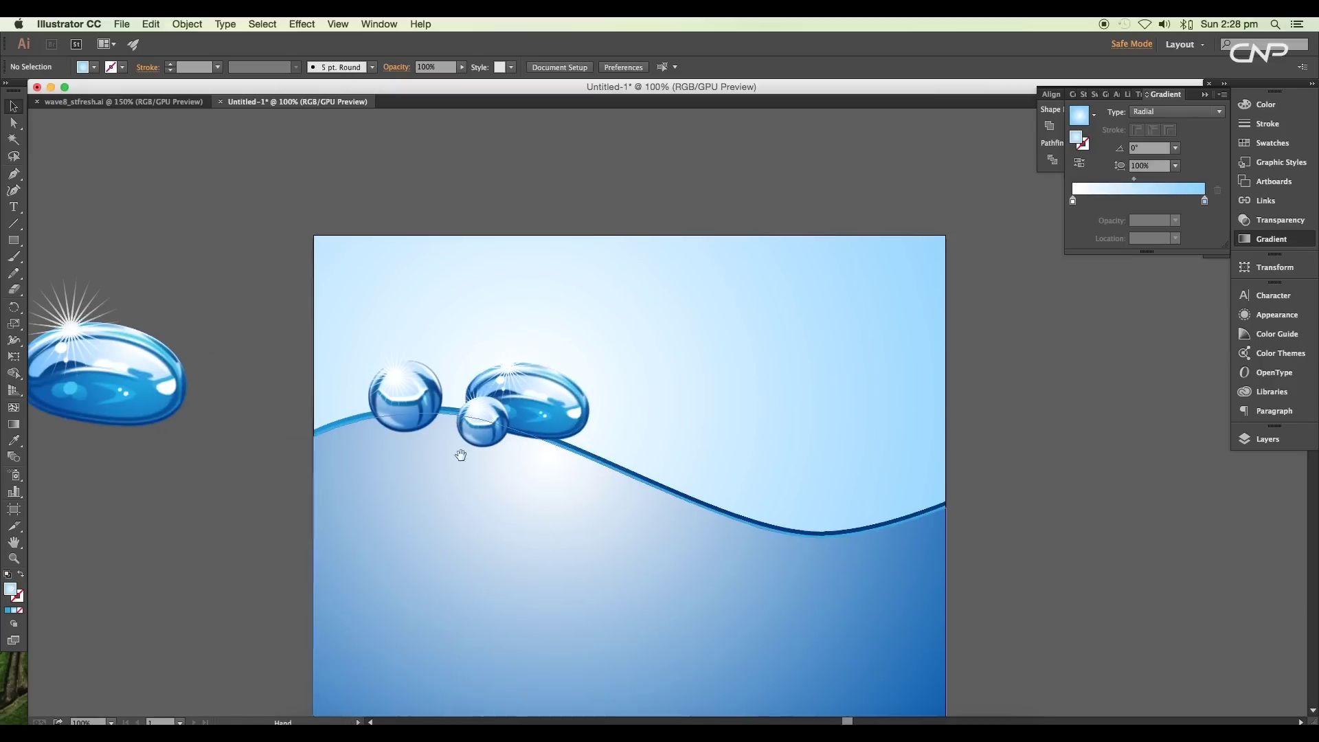
drag(460, 450, 603, 463)
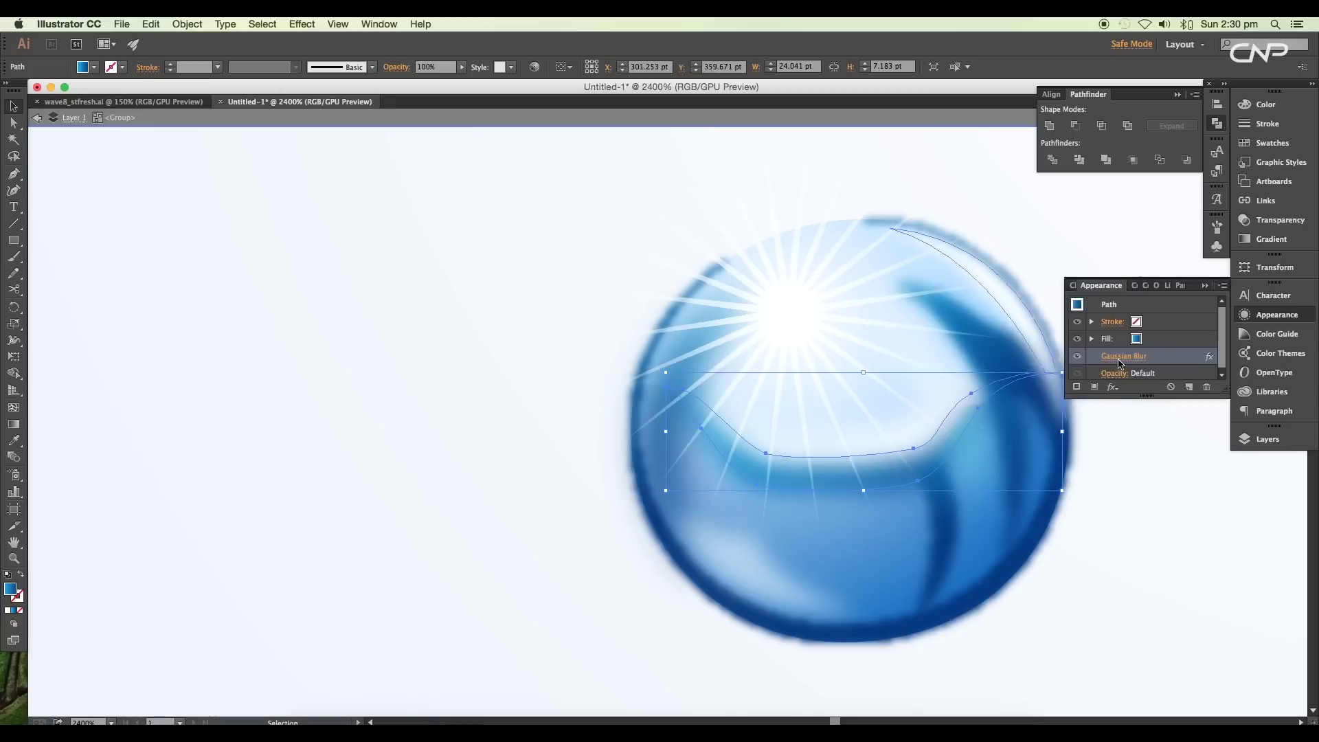
Adjust the Gaussian Blur on a drop's highlight.
click(1130, 356)
click(1079, 329)
scroll(790, 477, down, 5)
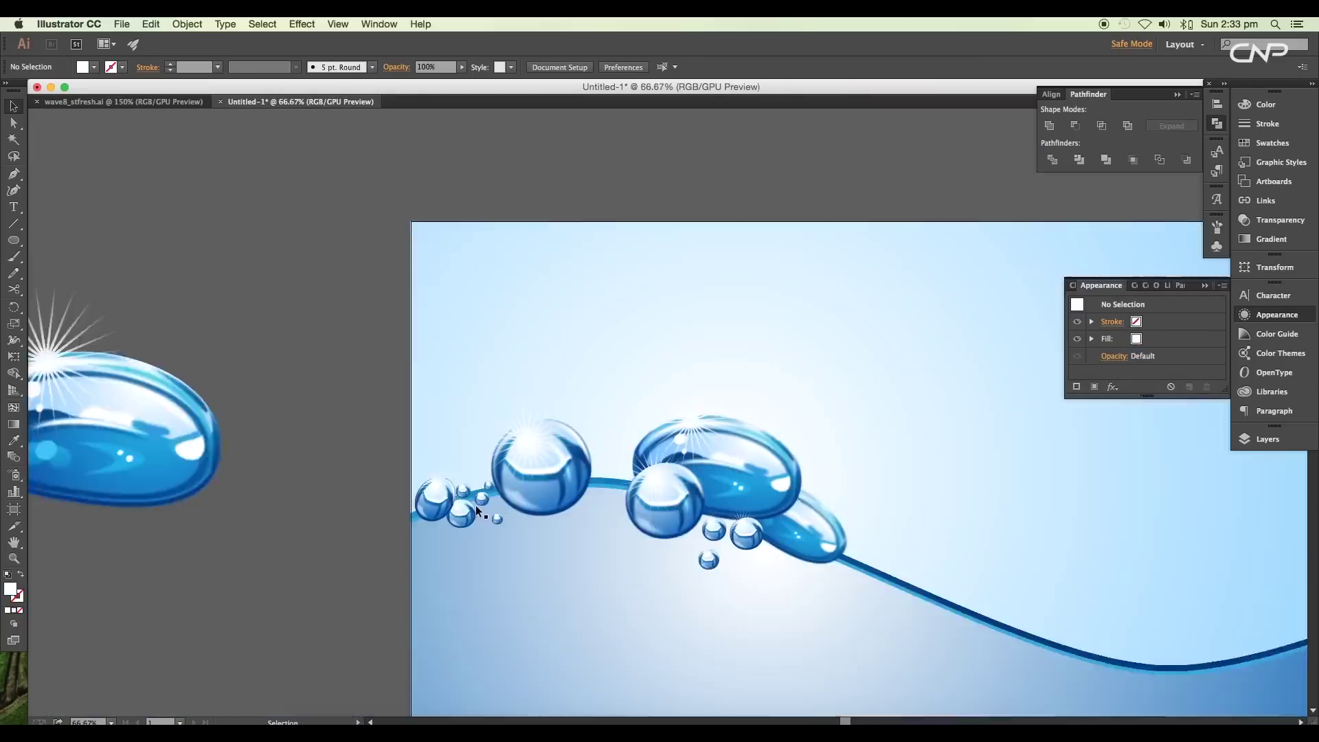
scroll(476, 505, right, 3)
Settle the small drop between the bubbles in the crest cluster.
drag(480, 515, 521, 506)
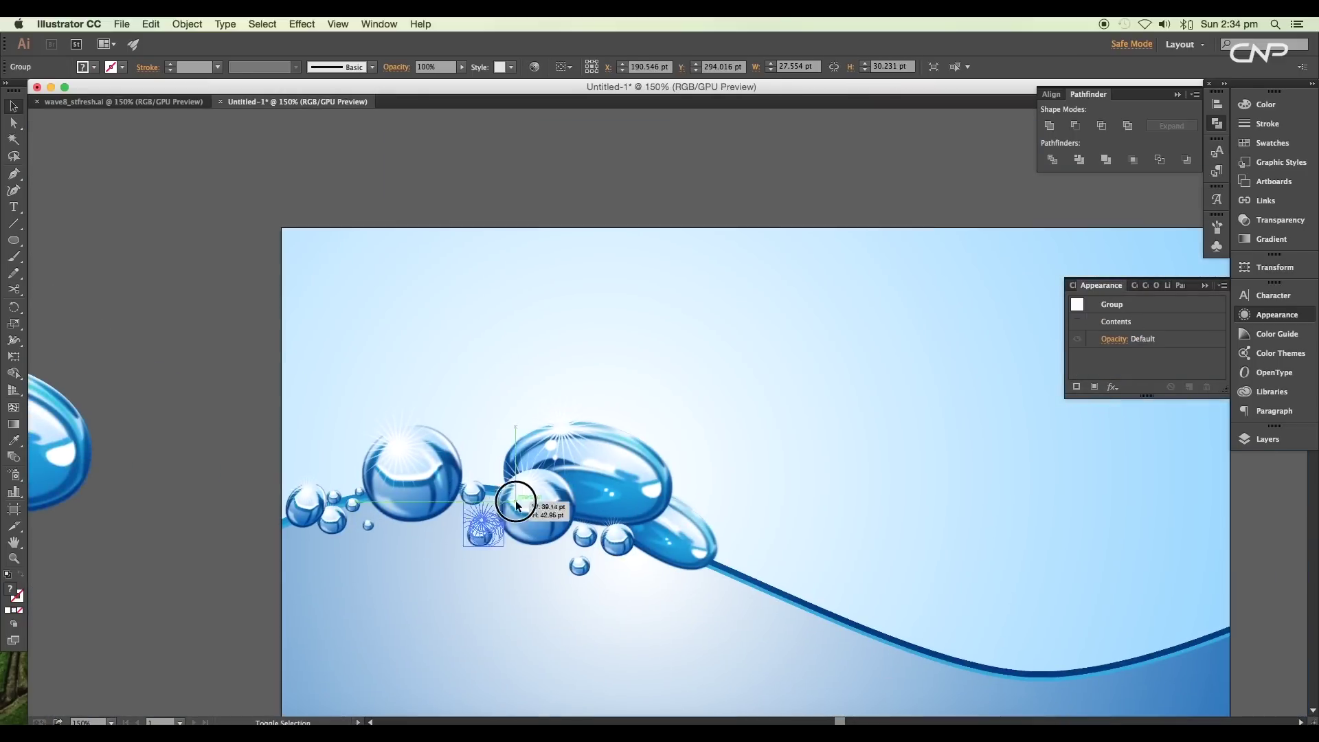
scroll(522, 506, up, 4)
drag(508, 585, 527, 499)
scroll(528, 499, up, 2)
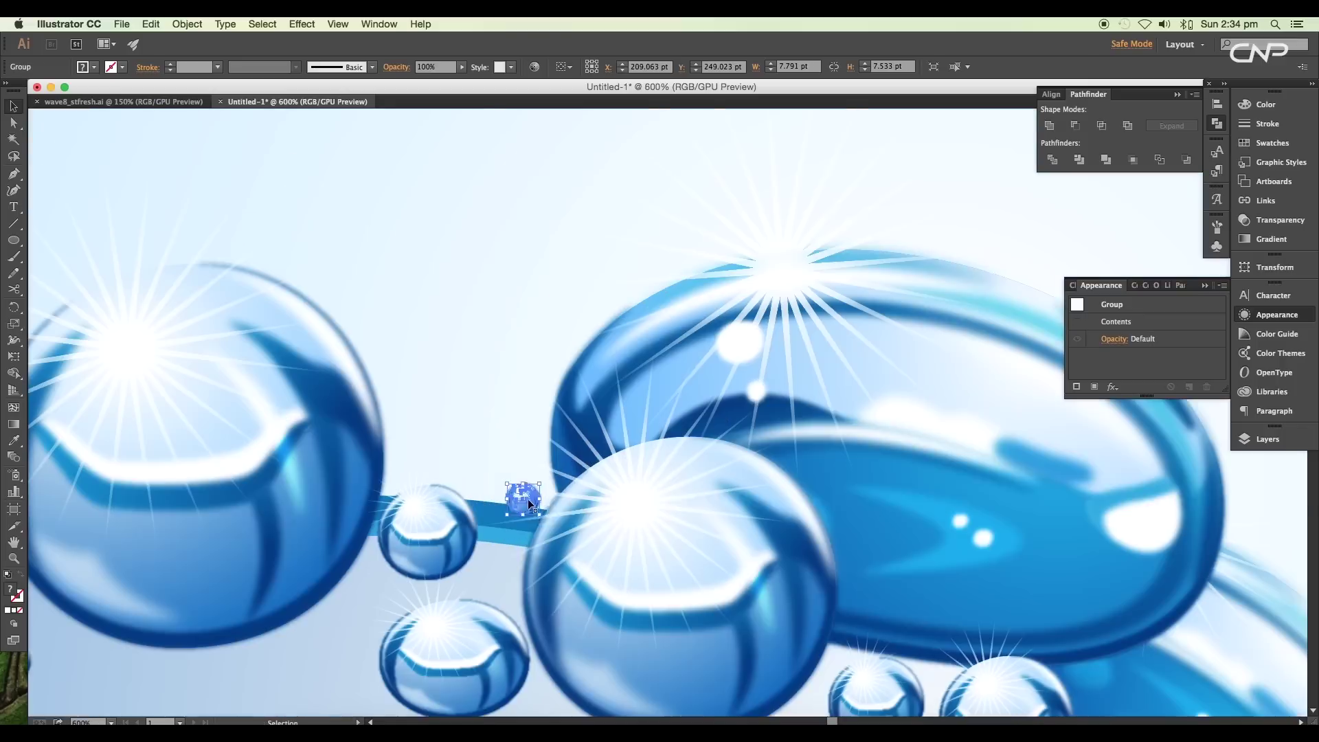
scroll(533, 452, down, 4)
drag(533, 452, 474, 494)
scroll(492, 628, up, 3)
scroll(473, 506, down, 3)
scroll(441, 509, up, 3)
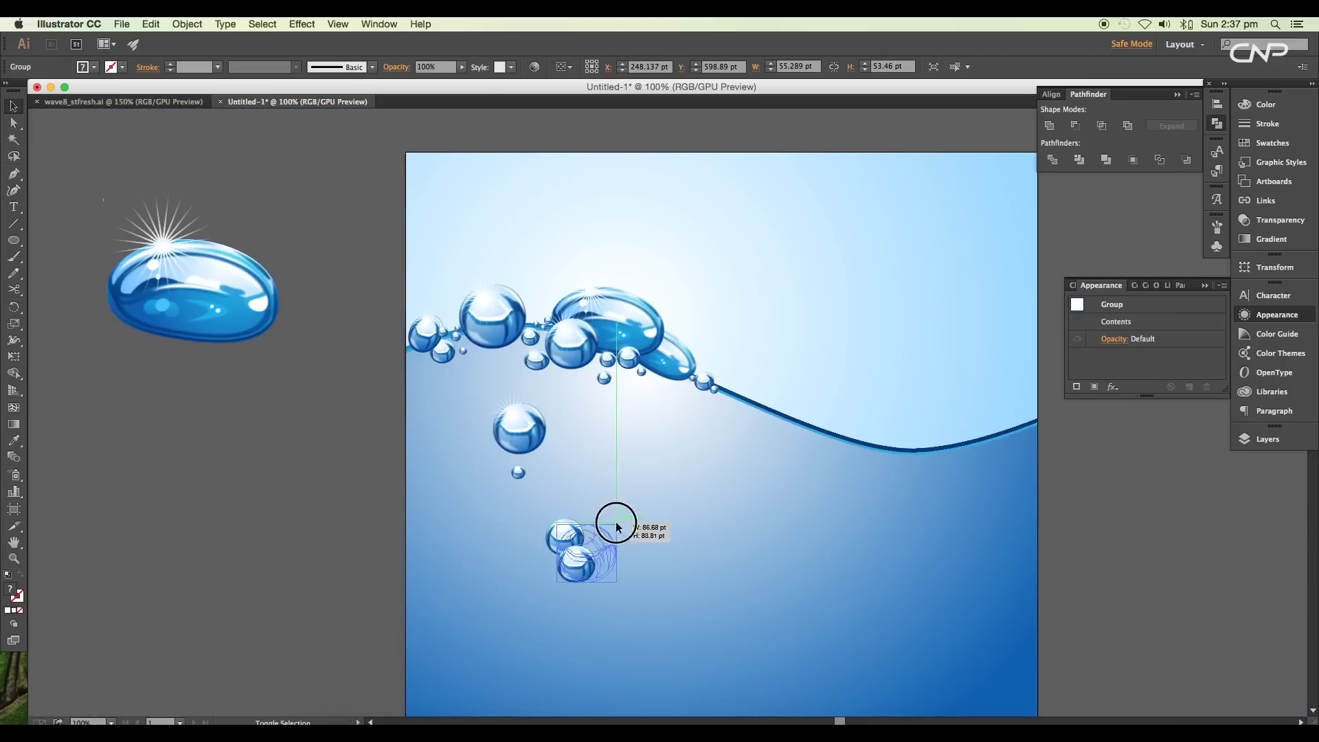
Resize the two-bubble group, place a drop copy below, and move the sparkle drop right.
drag(616, 528, 564, 526)
right_click(563, 526)
key(Escape)
scroll(657, 578, up, 2)
scroll(626, 587, down, 2)
drag(495, 370, 558, 485)
drag(445, 386, 791, 468)
Reduce the right drop's highlight blur radius and place the drop group in the wave's right dip.
key(super+equal)
key(super+minus)
key(super+equal)
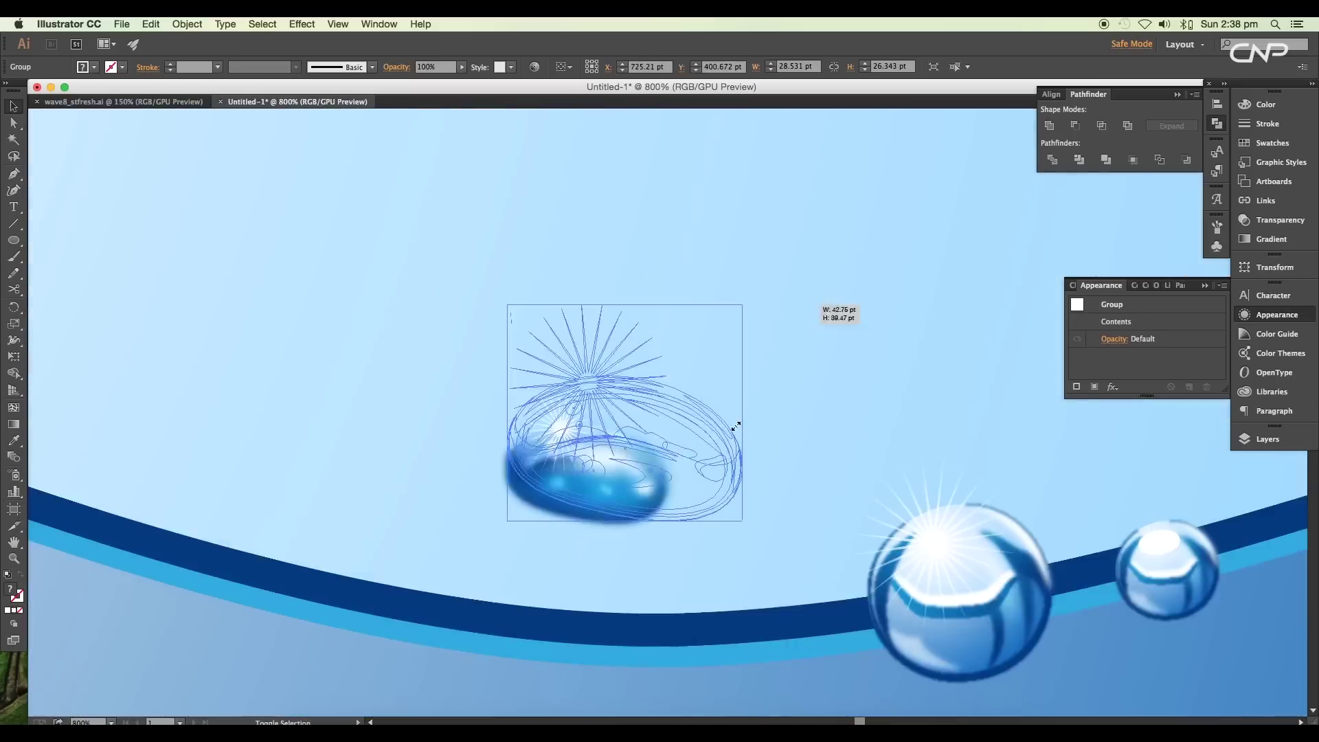
key(super+minus)
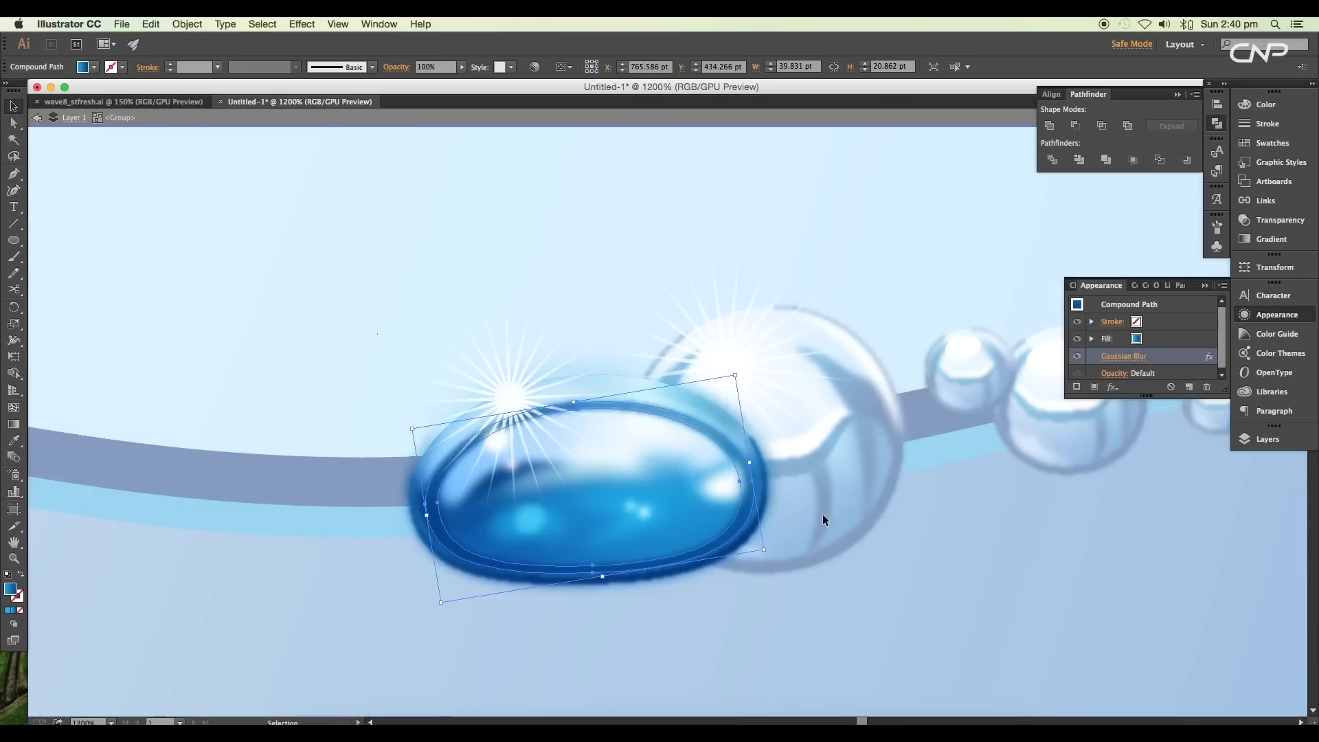
click(1133, 338)
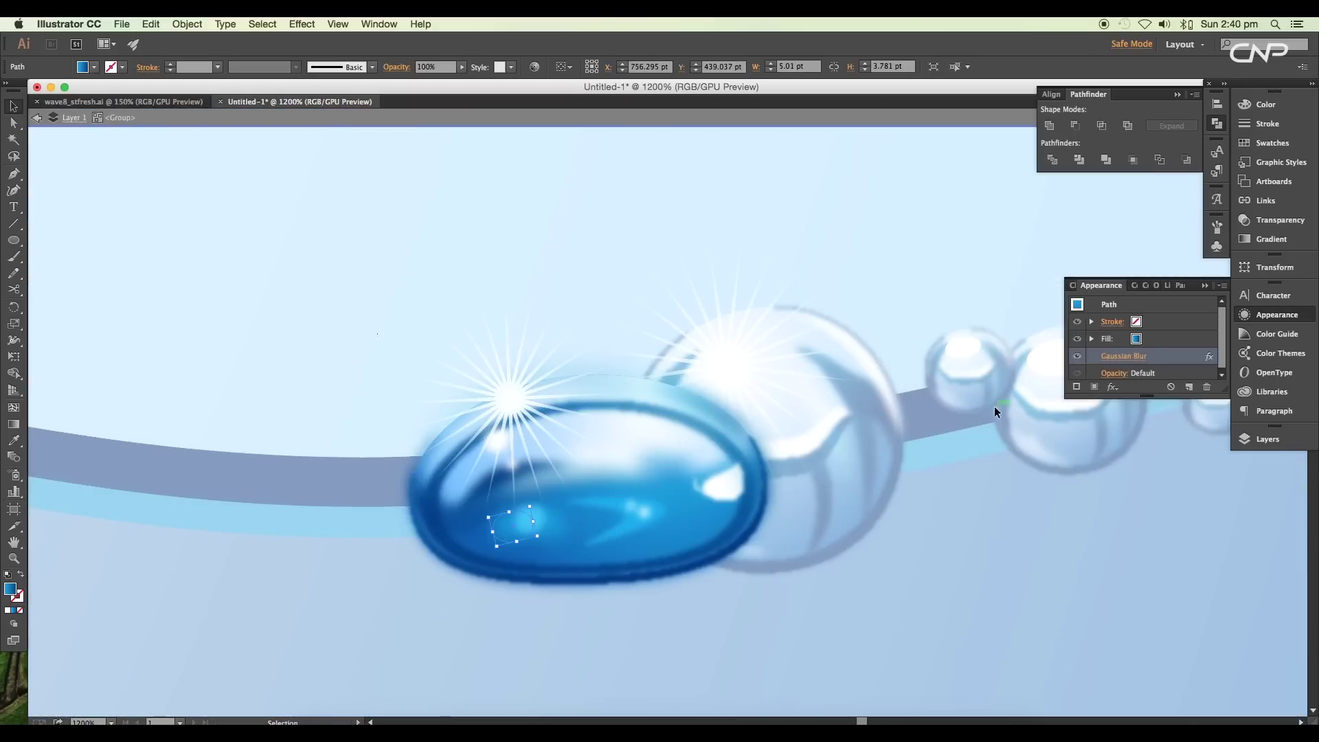
click(1134, 356)
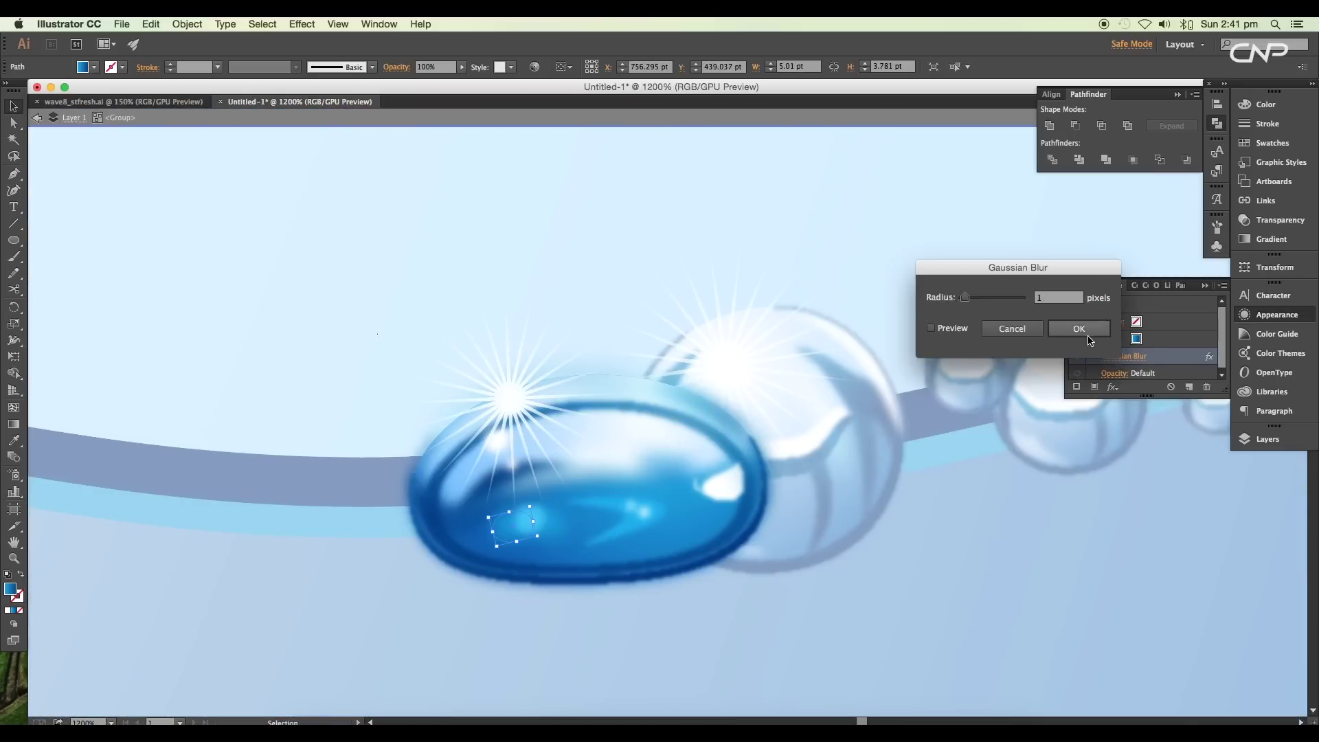
drag(972, 302, 965, 307)
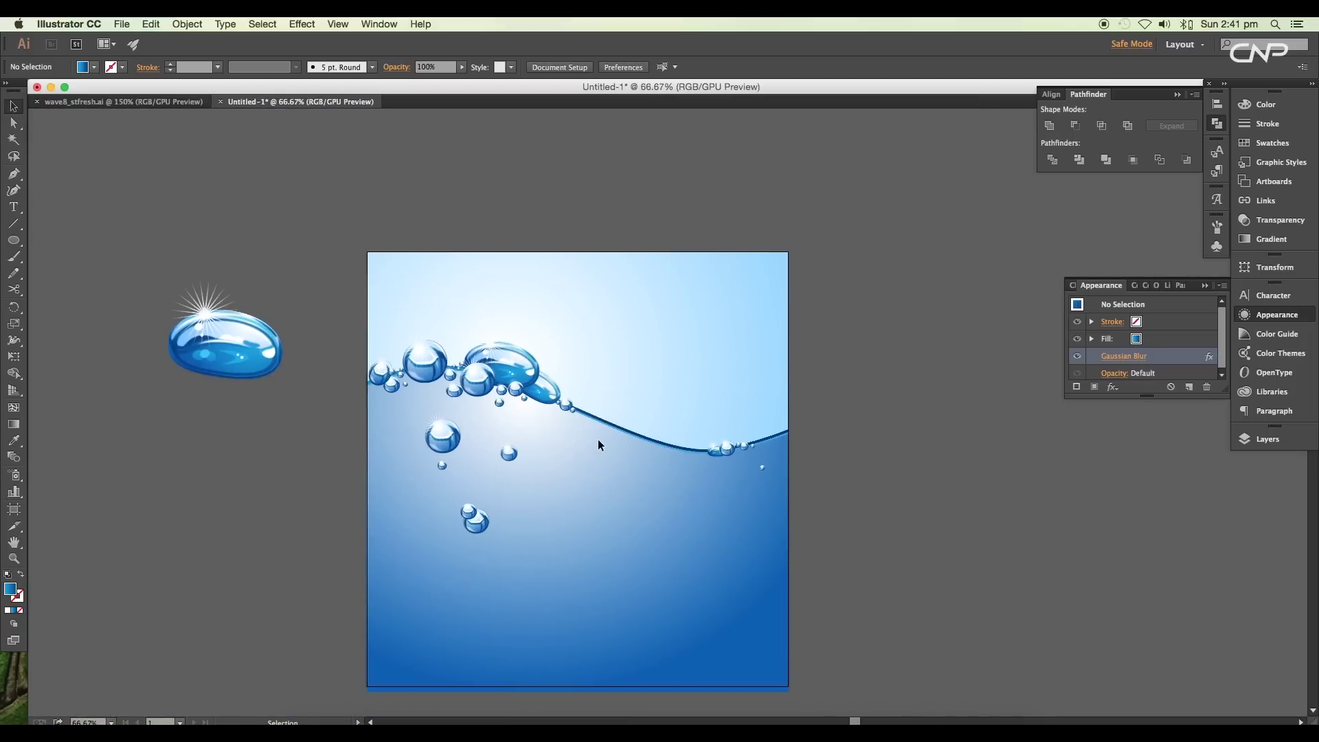
drag(597, 440, 756, 437)
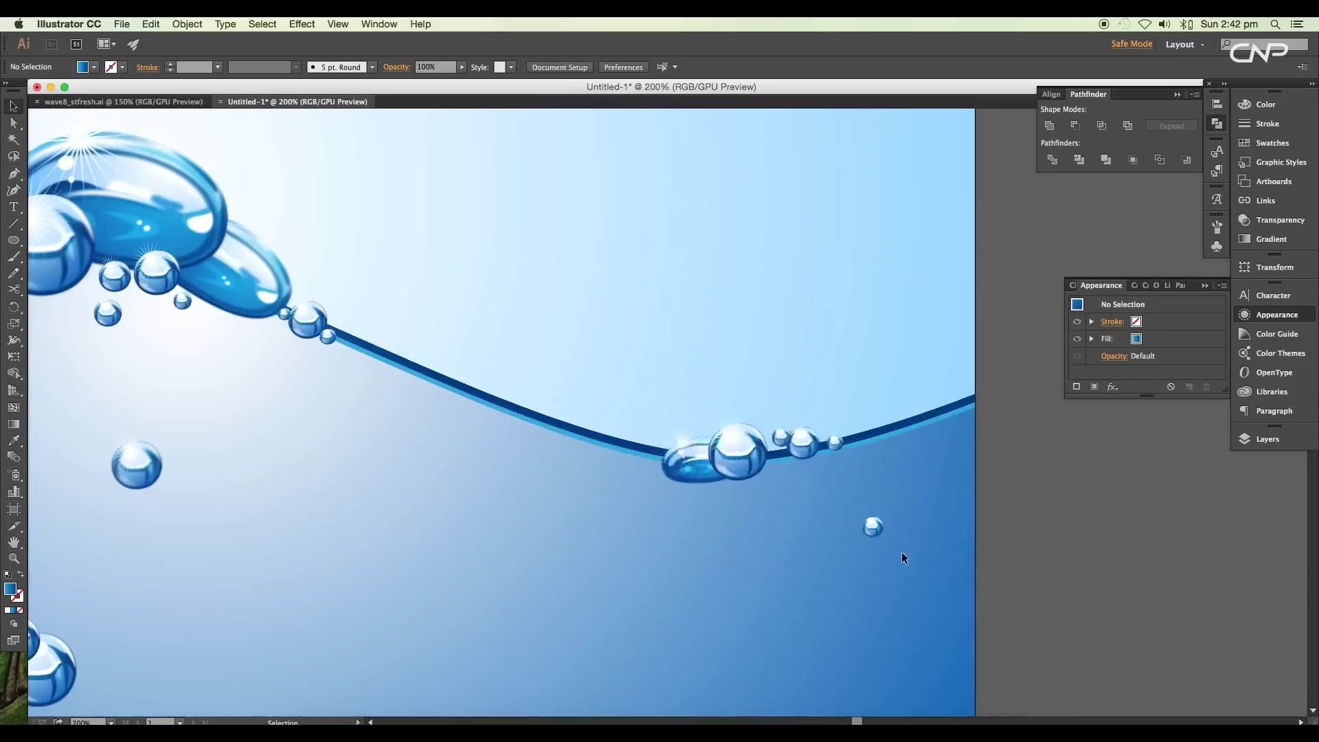
drag(799, 433, 796, 446)
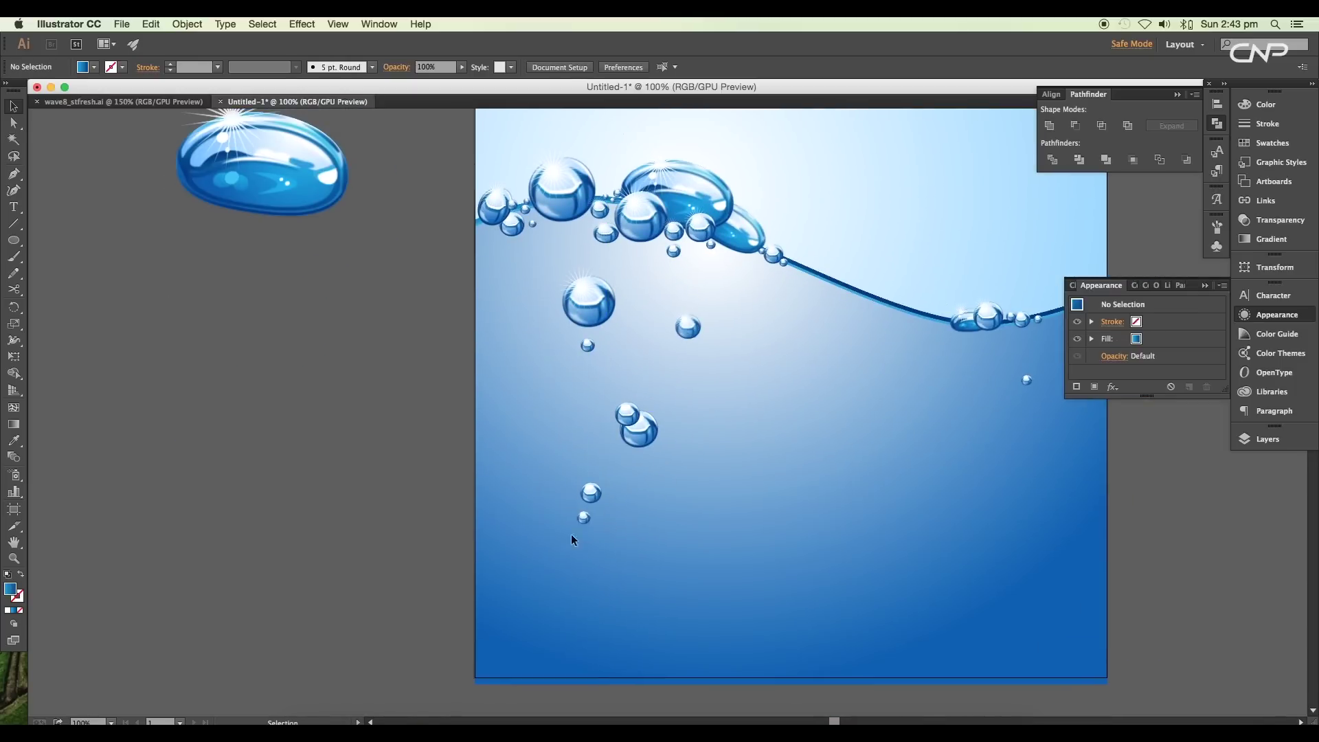
Scatter resized bubble copies lower in the water.
drag(575, 536, 612, 598)
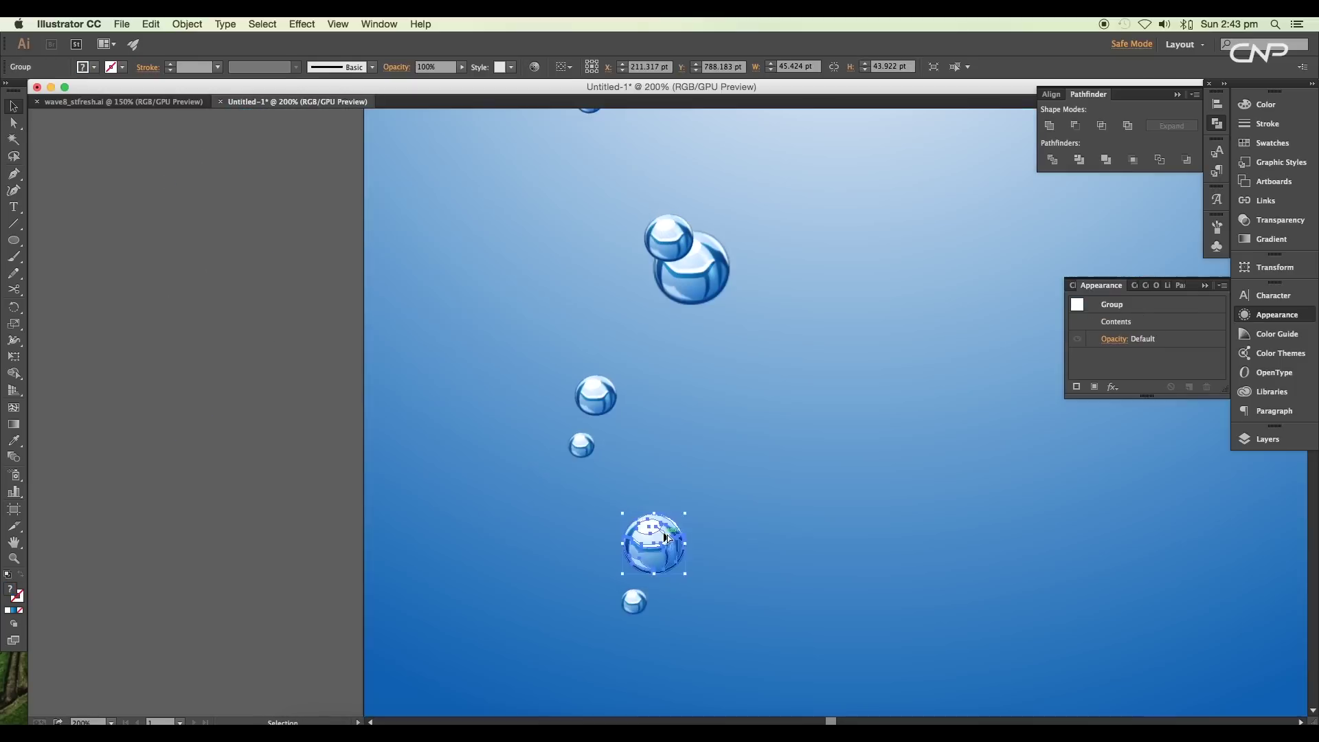
click(660, 607)
drag(677, 580, 639, 656)
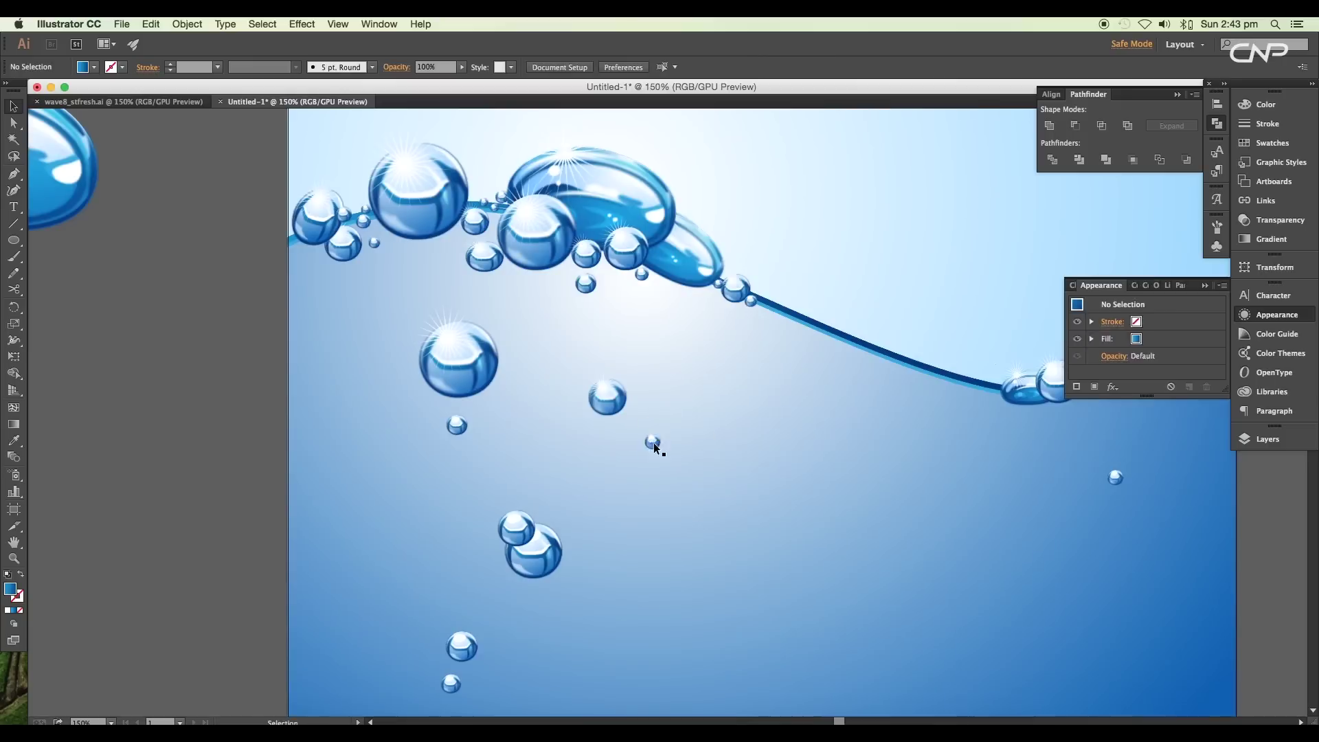
click(527, 550)
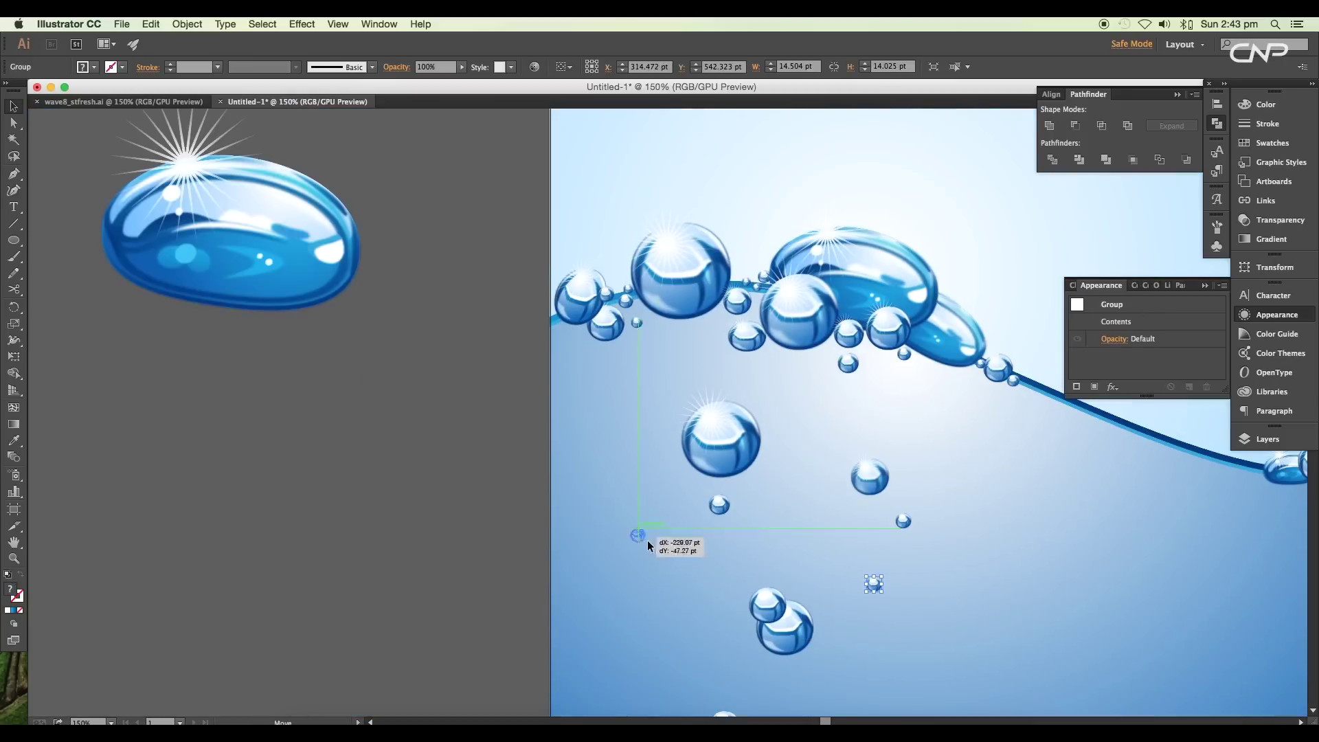
drag(632, 538, 654, 412)
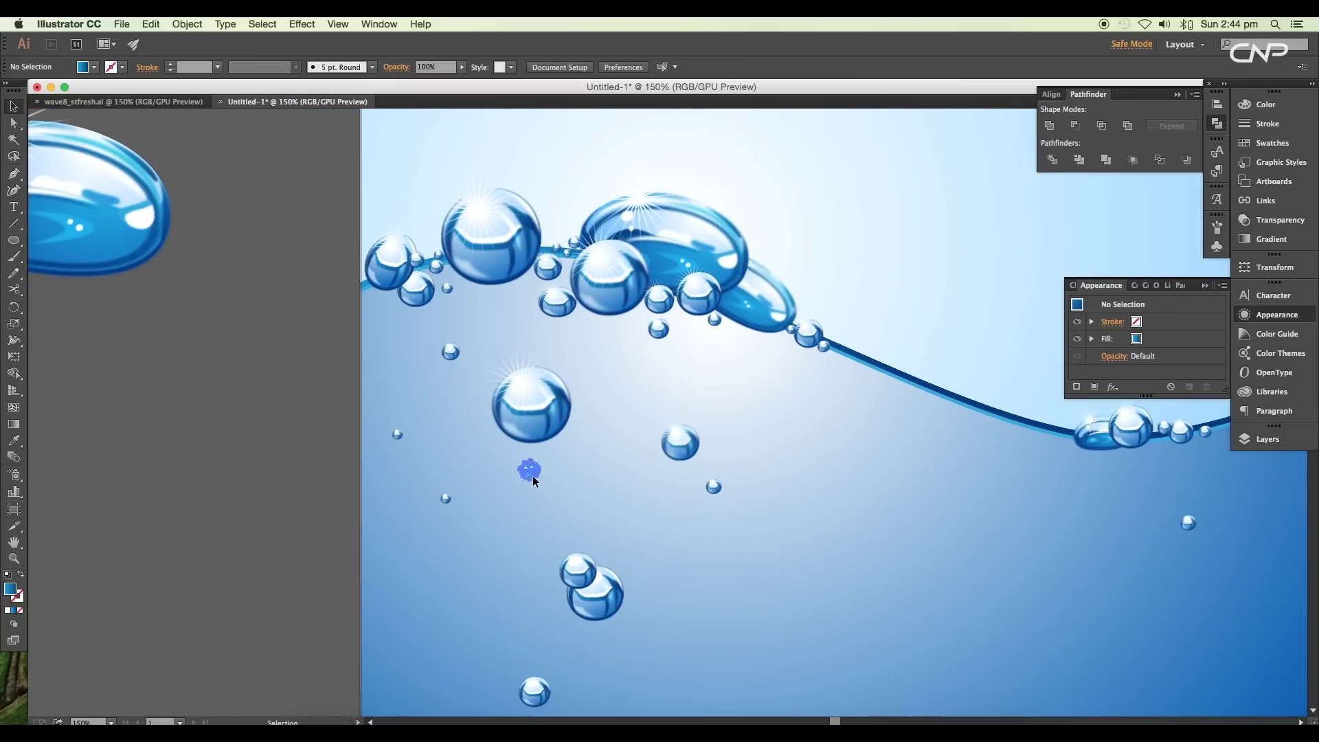
drag(529, 468, 720, 484)
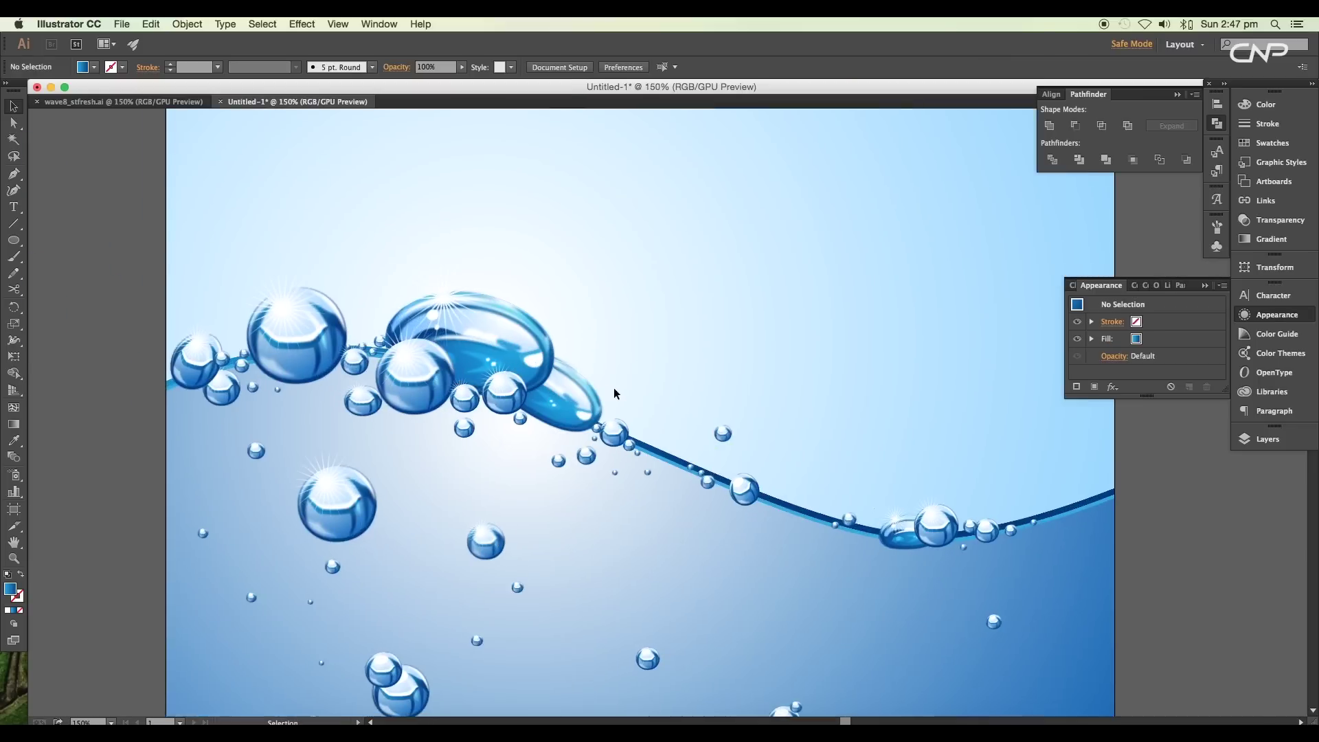
Place a resized copy of the bubble group into the water.
click(896, 535)
drag(895, 535, 696, 332)
drag(736, 299, 539, 447)
key(super+minus)
key(super+minus)
click(602, 478)
Select the blue background shape and zoom toward the bubbles along the wave.
click(515, 468)
key(g)
key(super+equal)
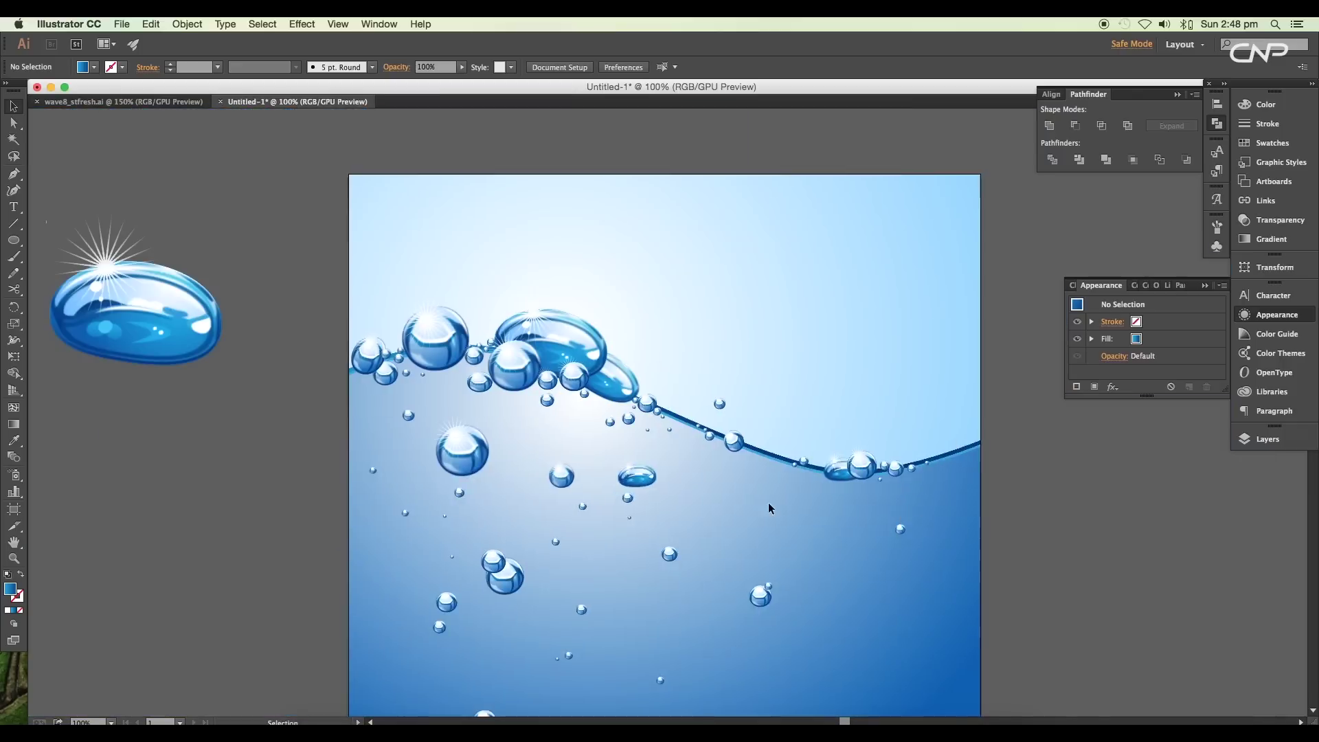
key(super+minus)
key(super+equal)
key(super+equal)
key(super+equal)
key(super+equal)
key(super+equal)
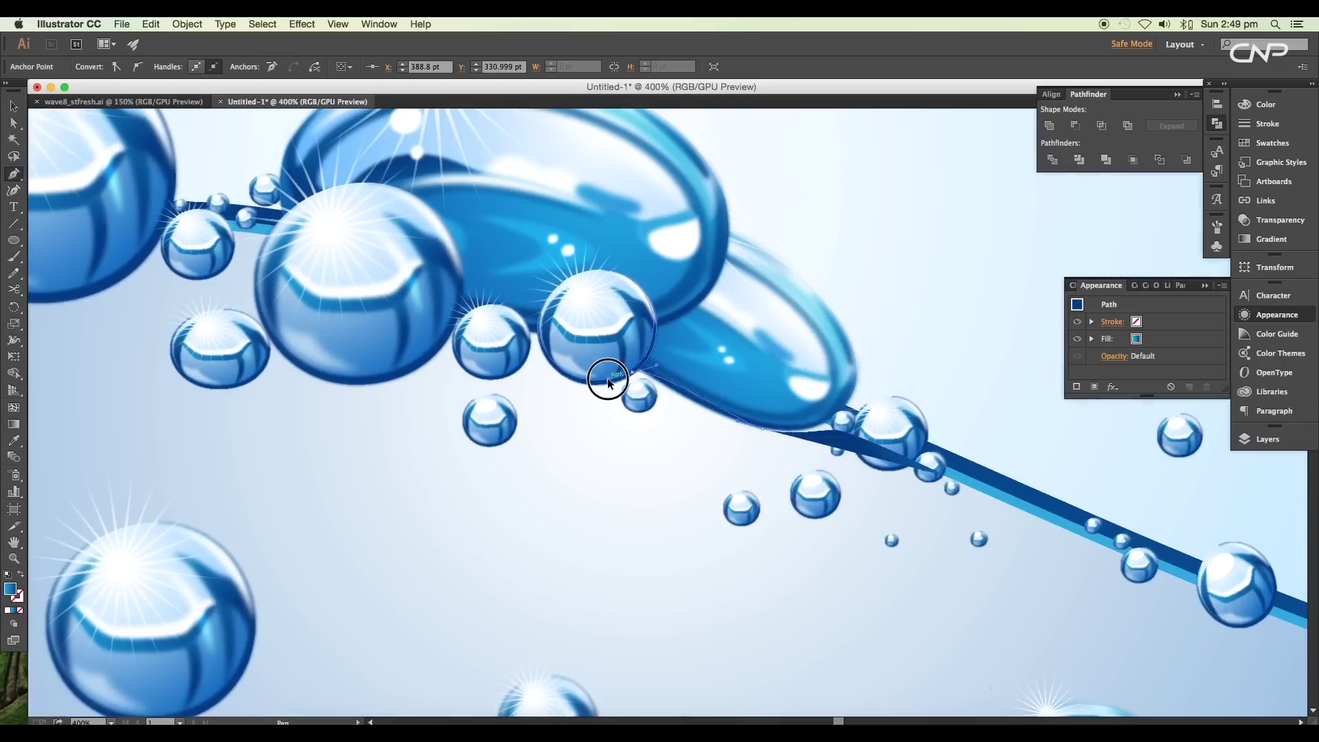
Draw the dark blue wave line with the Pen tool, extending it left along the wave.
key(p)
scroll(748, 374, left, 10)
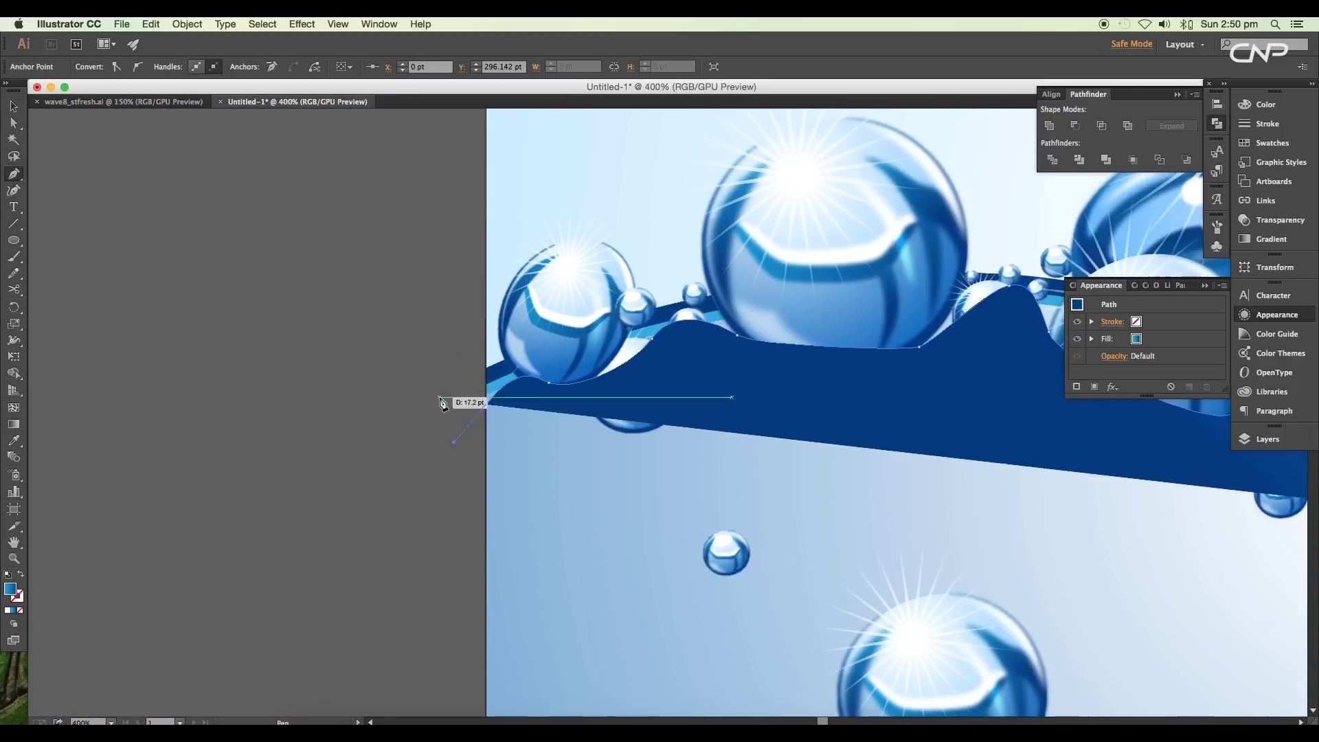
click(447, 398)
scroll(549, 398, right, 6)
scroll(683, 400, right, 10)
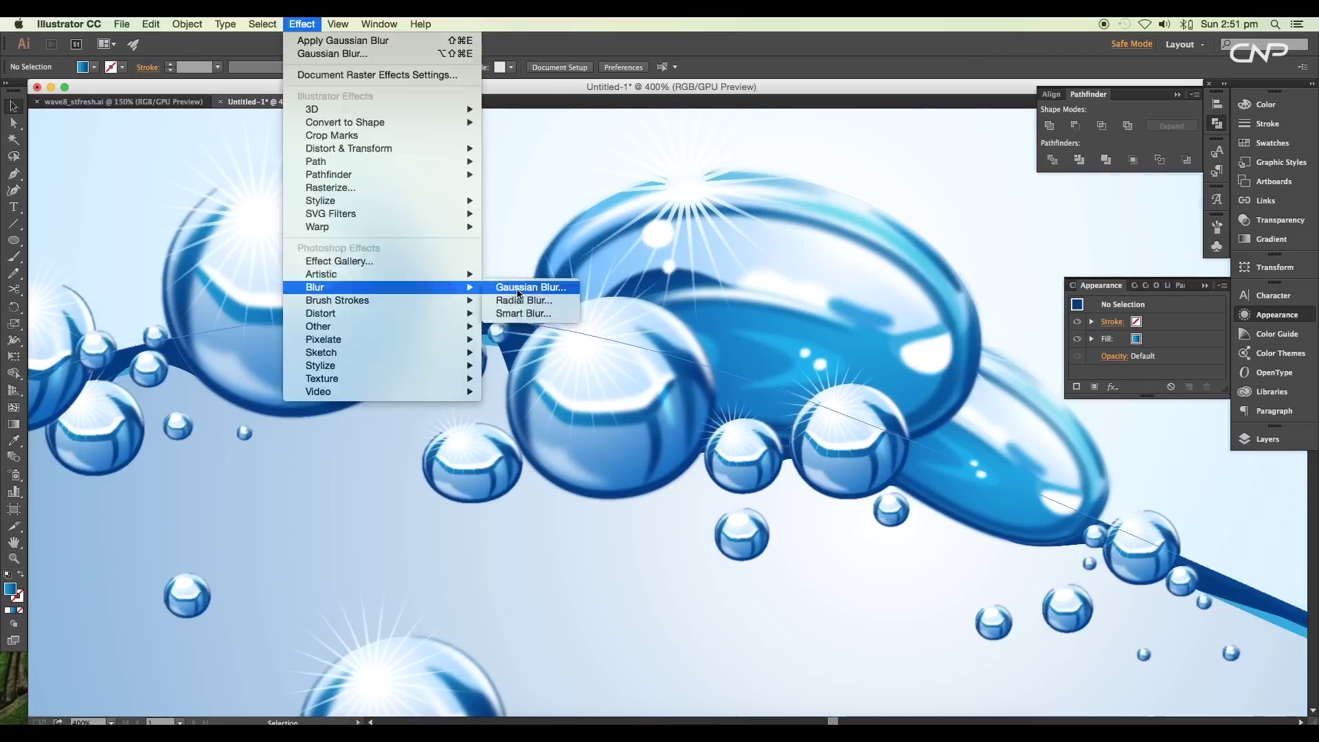
Duplicate the 3.5-pixel blurred wave path and move a duplicated group toward the bottom.
drag(702, 473, 702, 485)
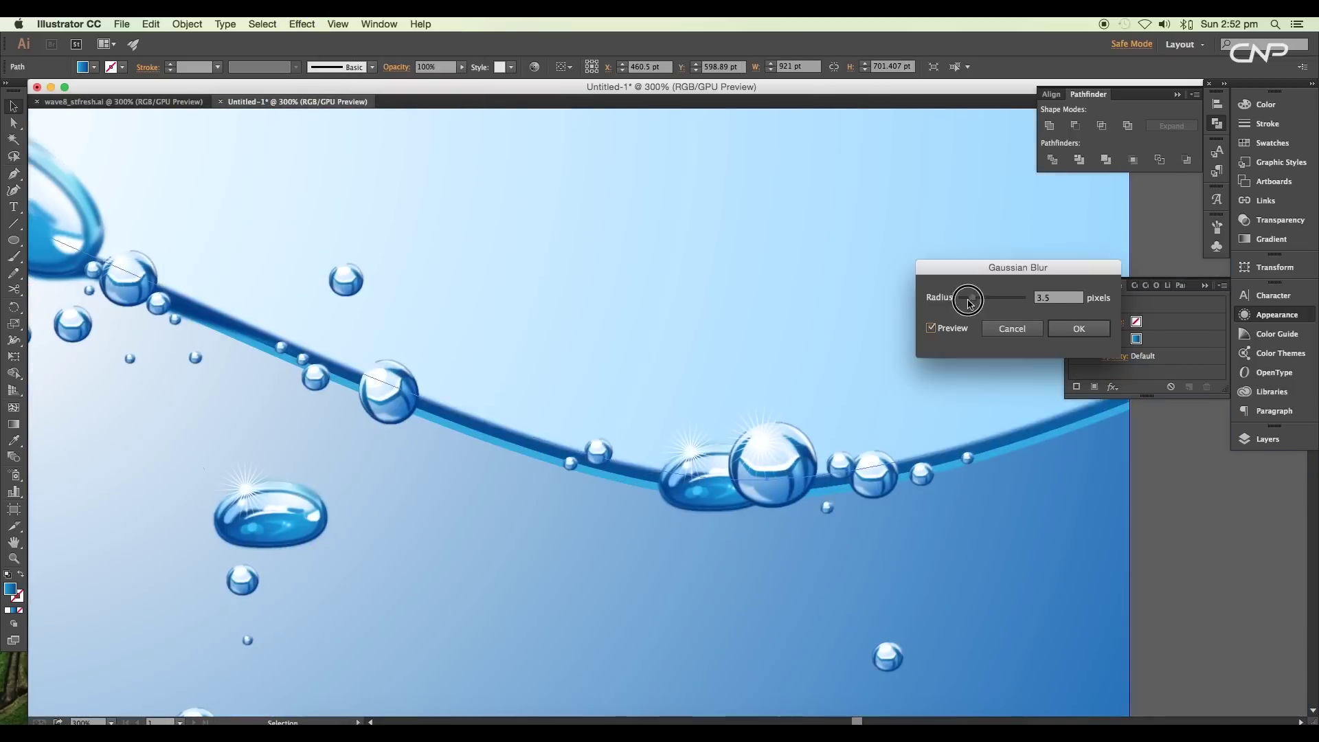
click(1161, 510)
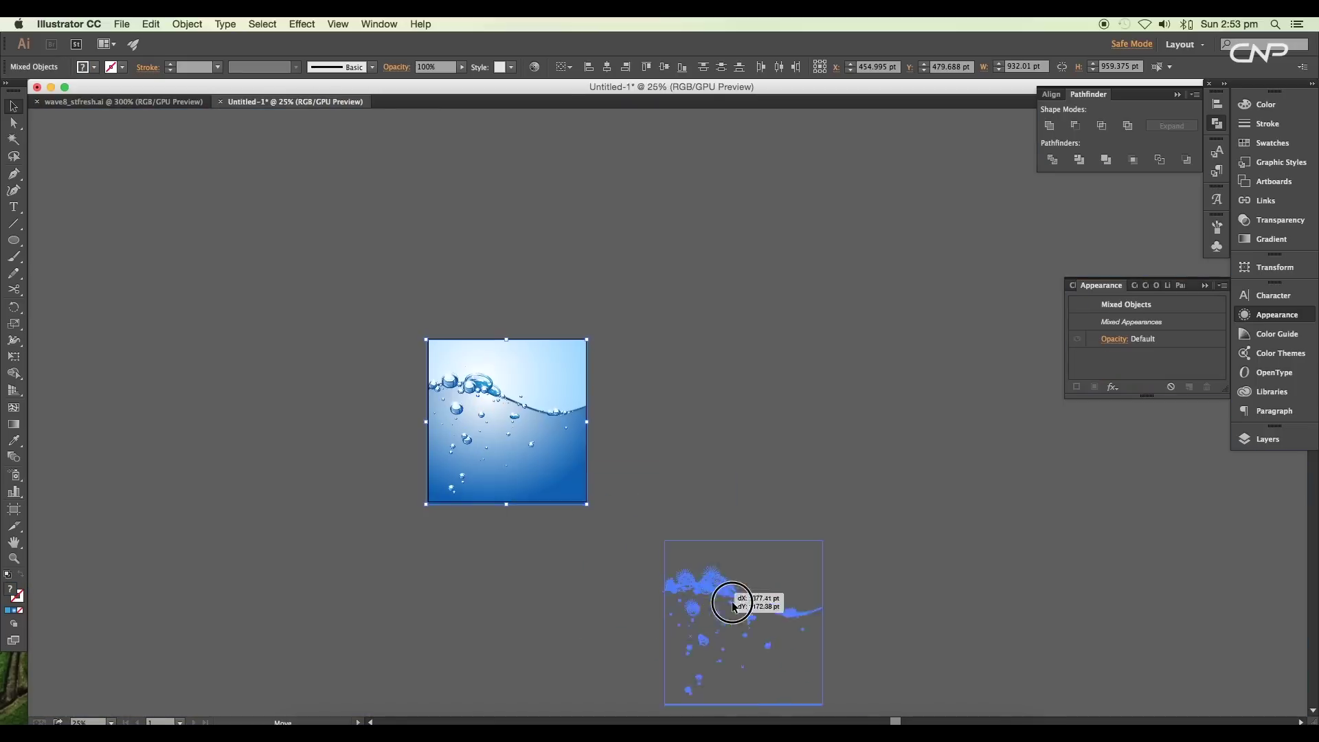
drag(742, 632, 850, 714)
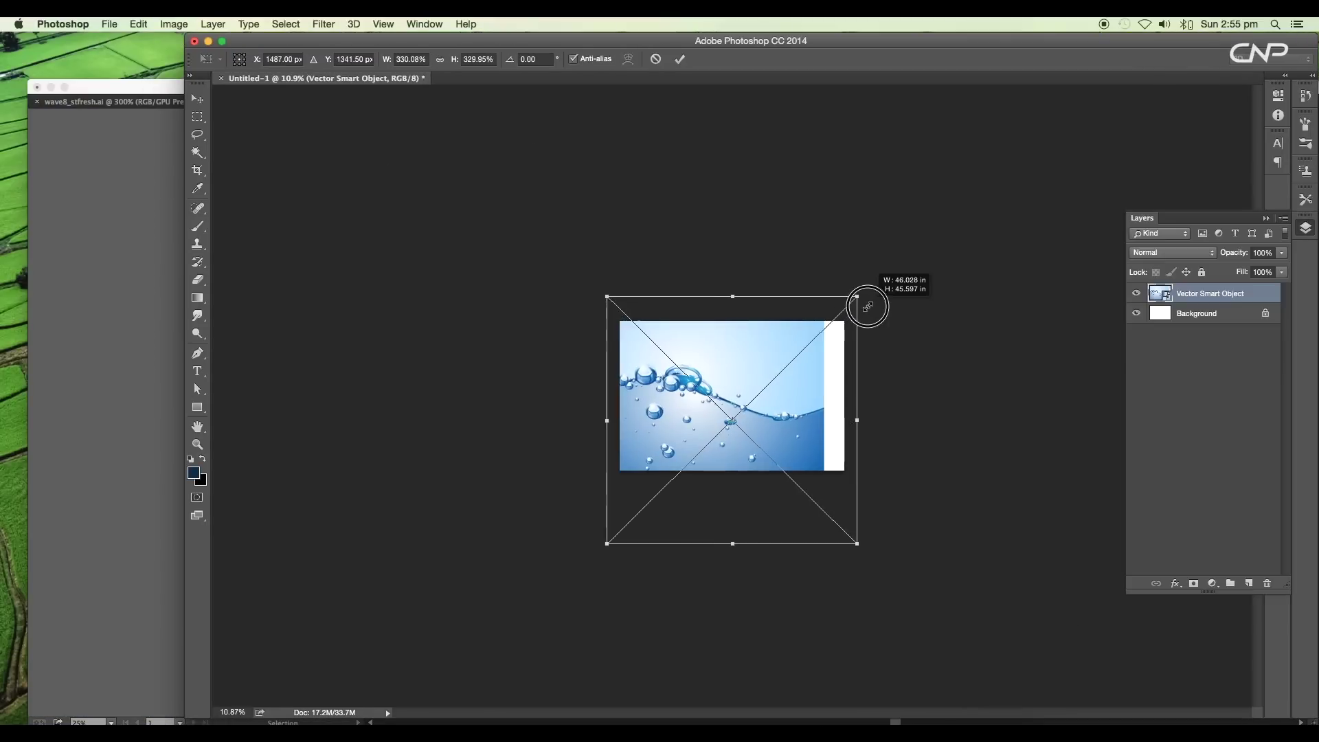
Fit the placed water artwork to the page and add a Brightness/Contrast adjustment layer.
drag(869, 297, 872, 305)
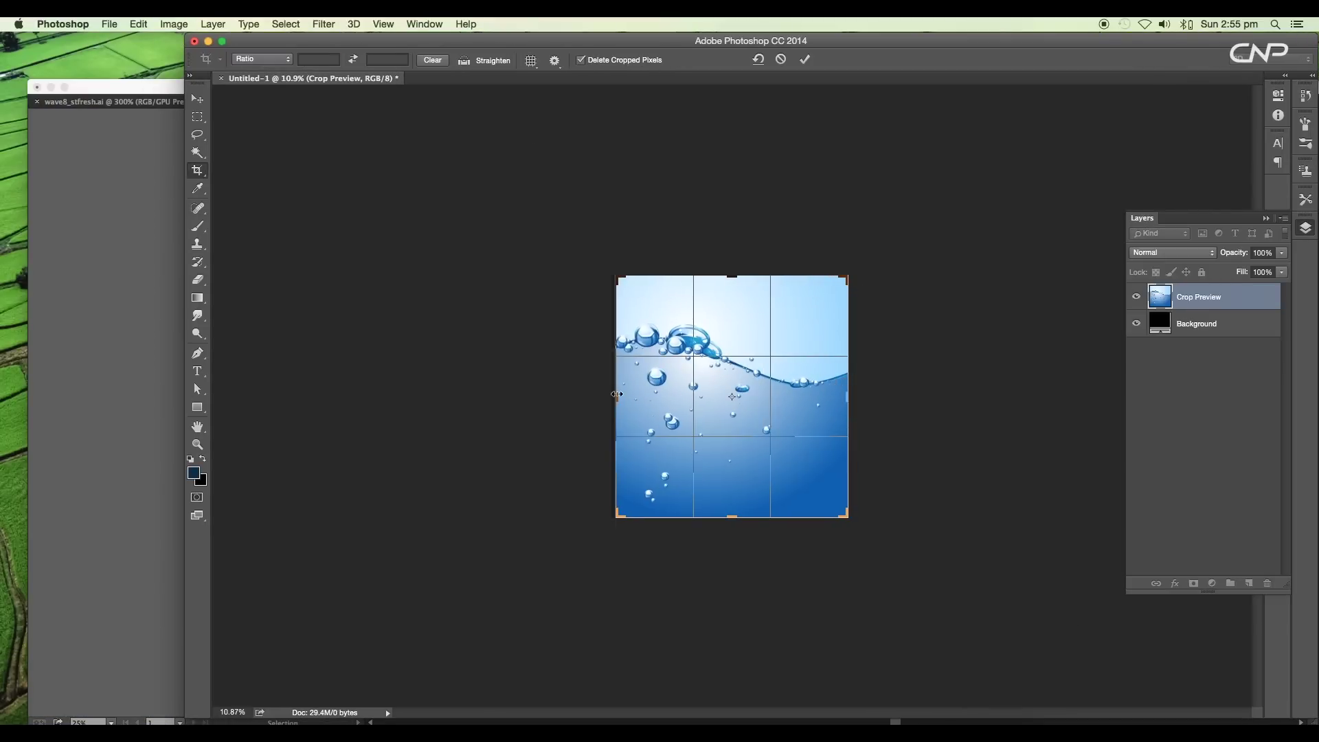
drag(617, 394, 618, 398)
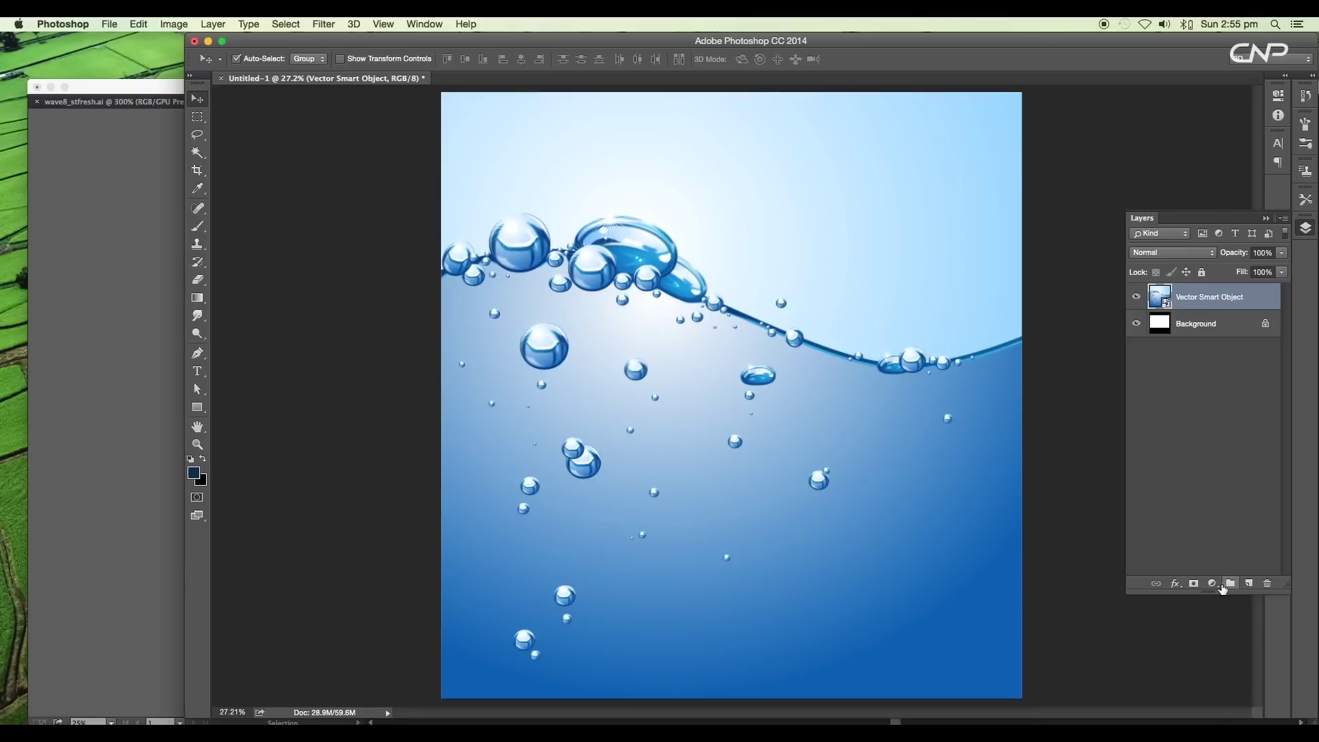
click(1220, 585)
click(1230, 634)
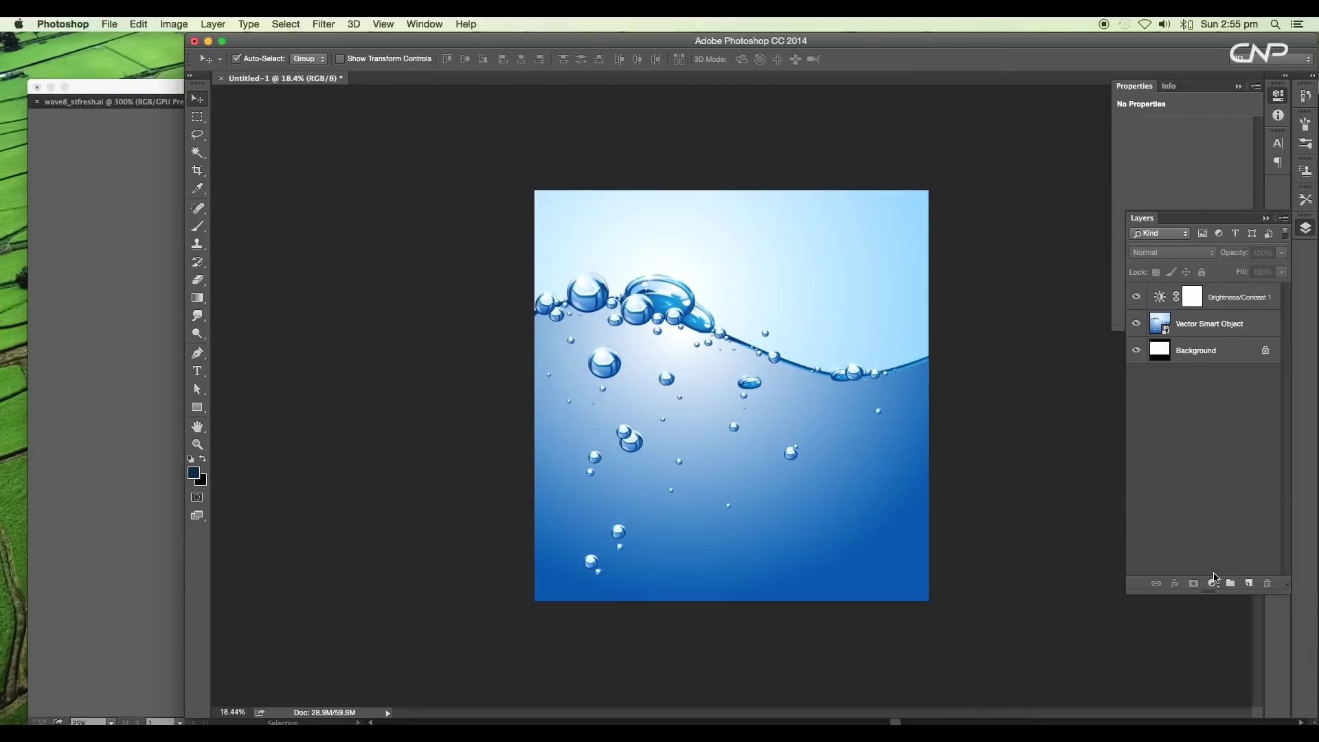
Add a Hue/Saturation layer with saturation +14, then select the Vector Smart Object layer.
click(1213, 583)
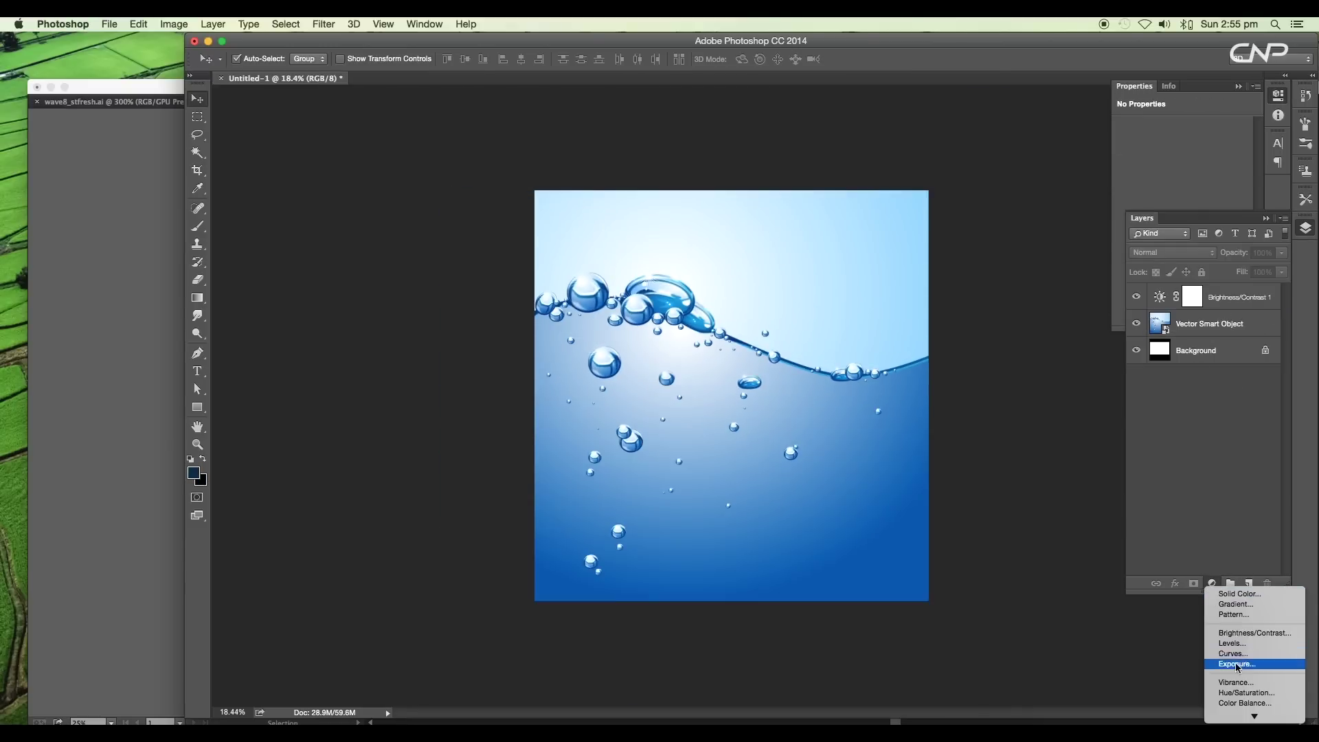
click(1245, 693)
drag(1183, 206, 1182, 184)
scroll(1182, 185, up, 2)
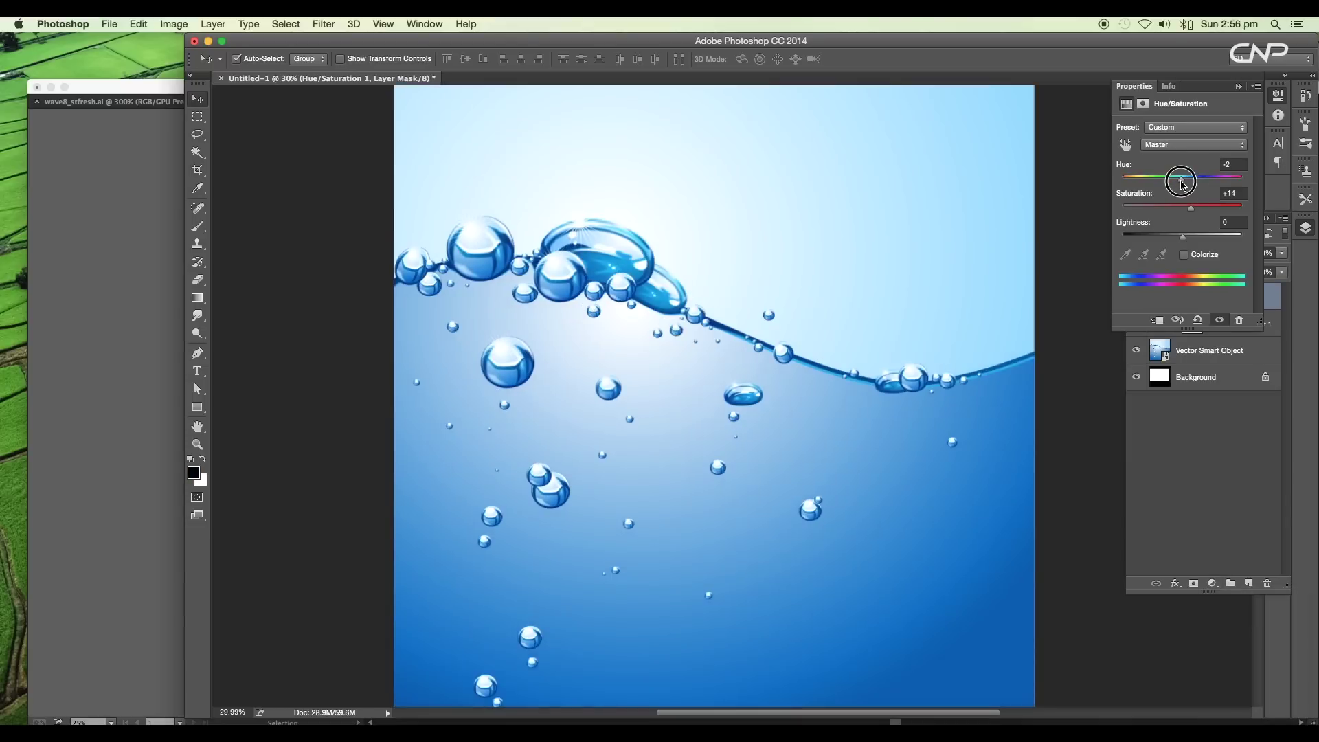
scroll(756, 413, down, 2)
scroll(851, 418, up, 2)
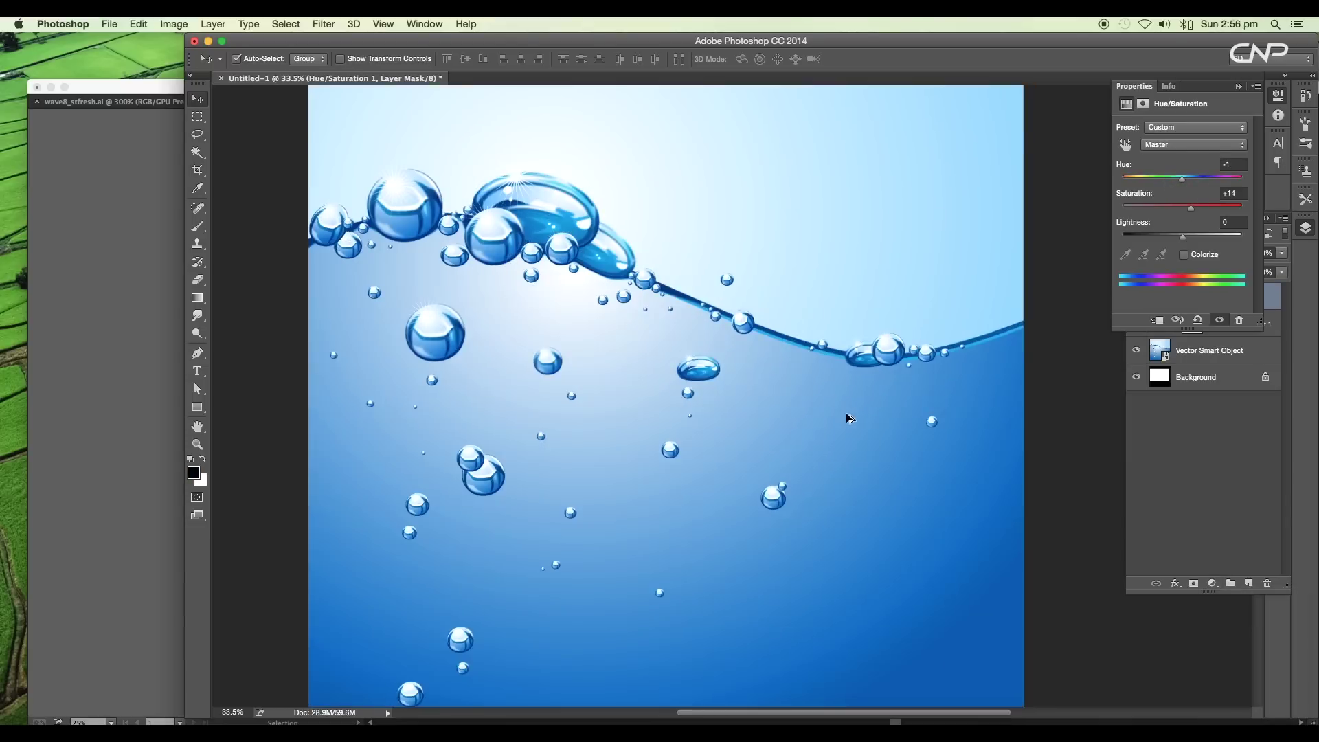
scroll(851, 418, down, 2)
click(1187, 426)
click(1200, 361)
Apply a 15 px Tilt-Shift blur, slightly tilted, sharp near the surface and blurred toward deep water.
click(327, 25)
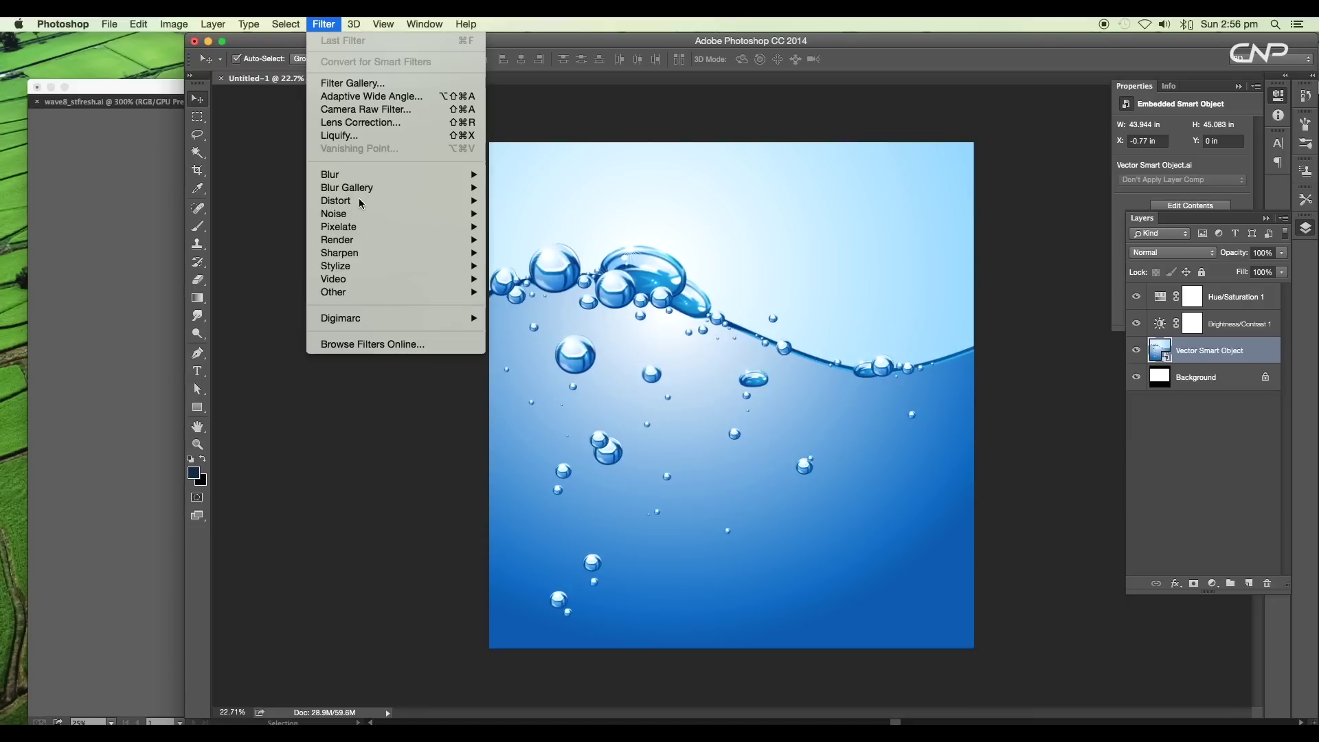
mouse_move(453, 187)
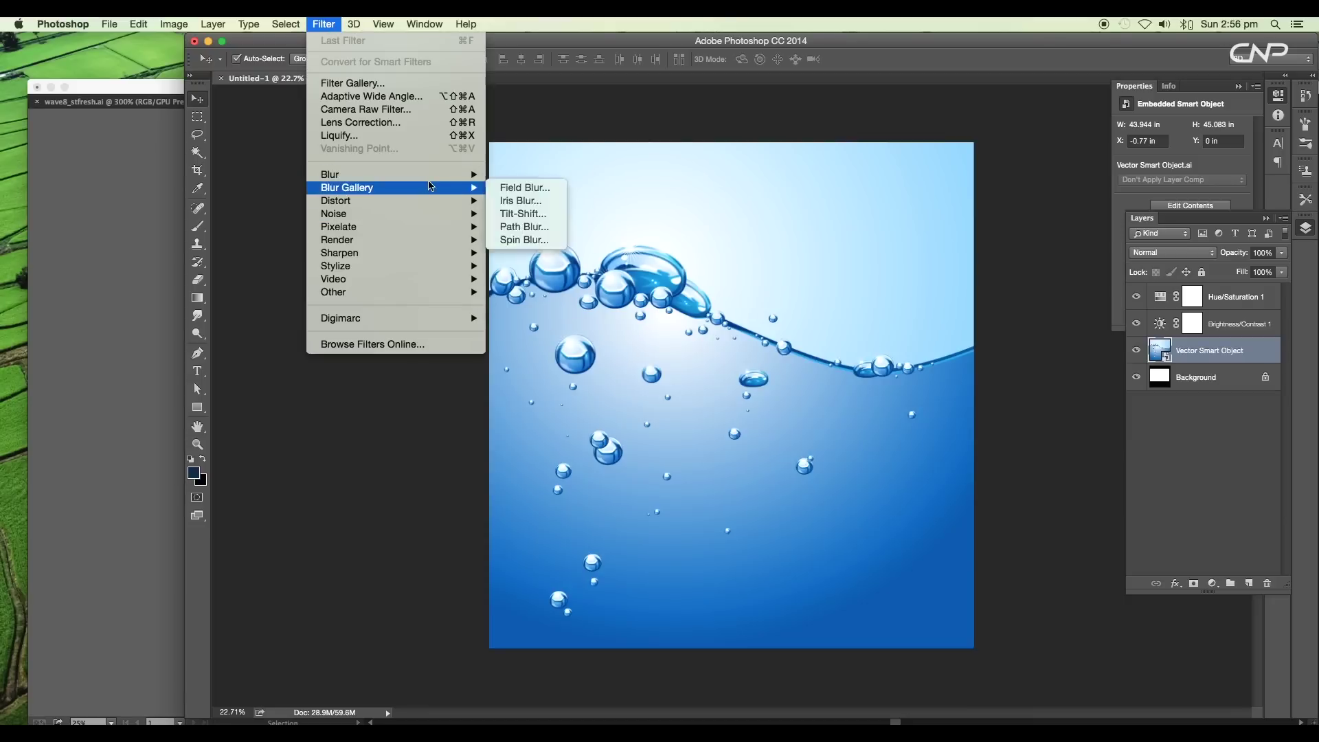
click(540, 220)
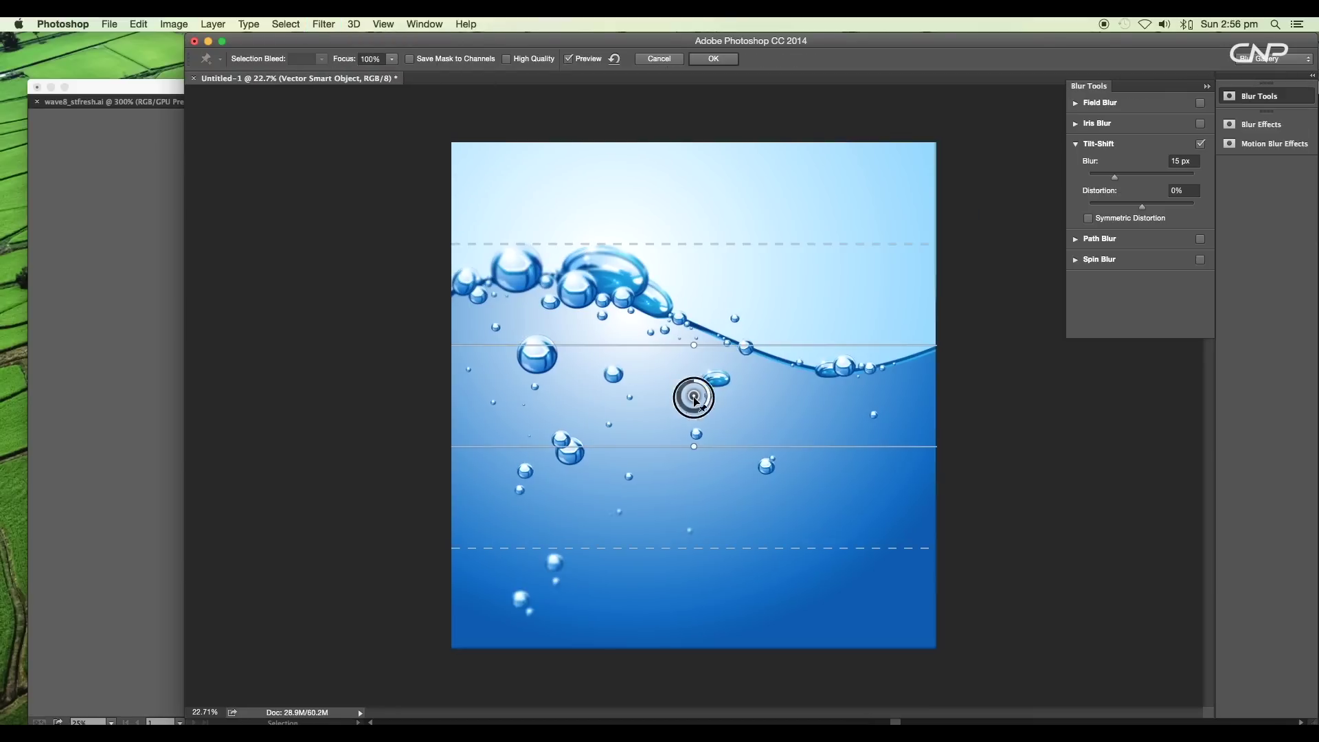
drag(694, 397, 649, 212)
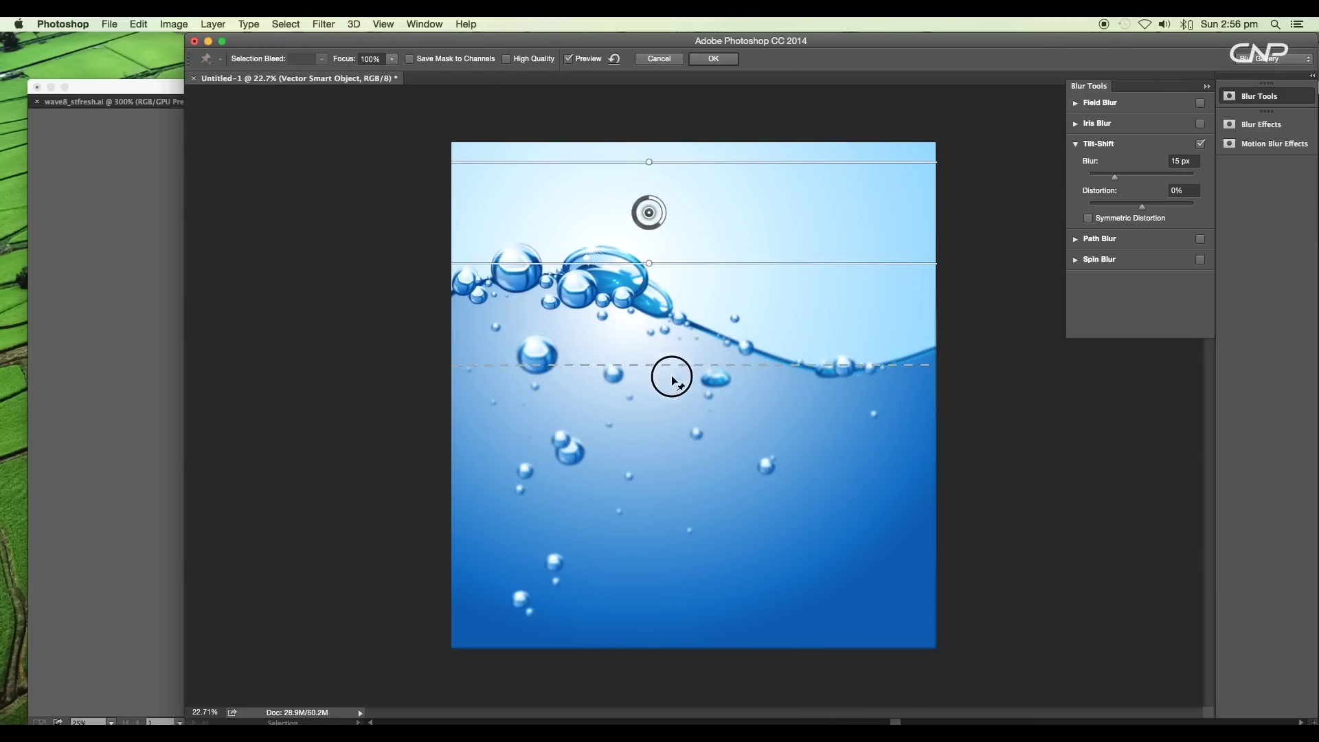
drag(673, 366, 672, 506)
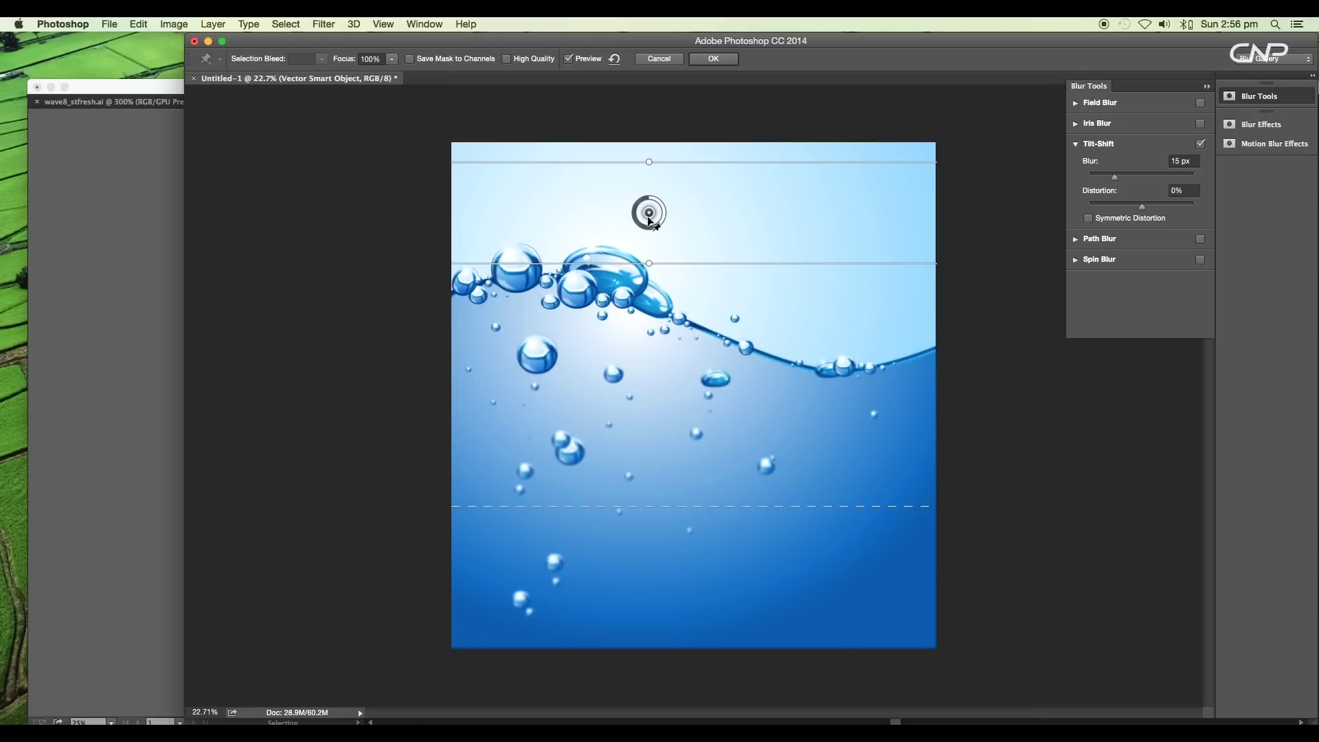
drag(649, 220, 643, 201)
drag(643, 252, 644, 231)
drag(627, 479, 632, 562)
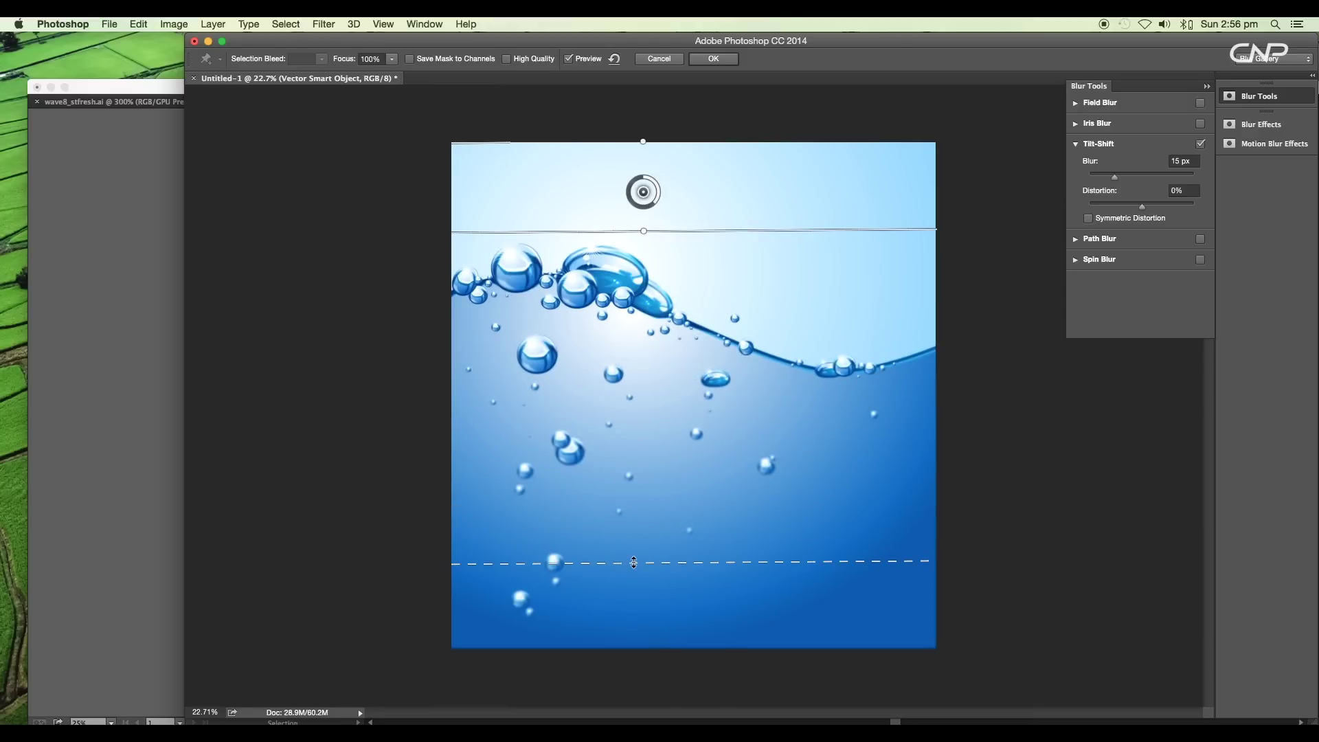
drag(646, 229, 645, 232)
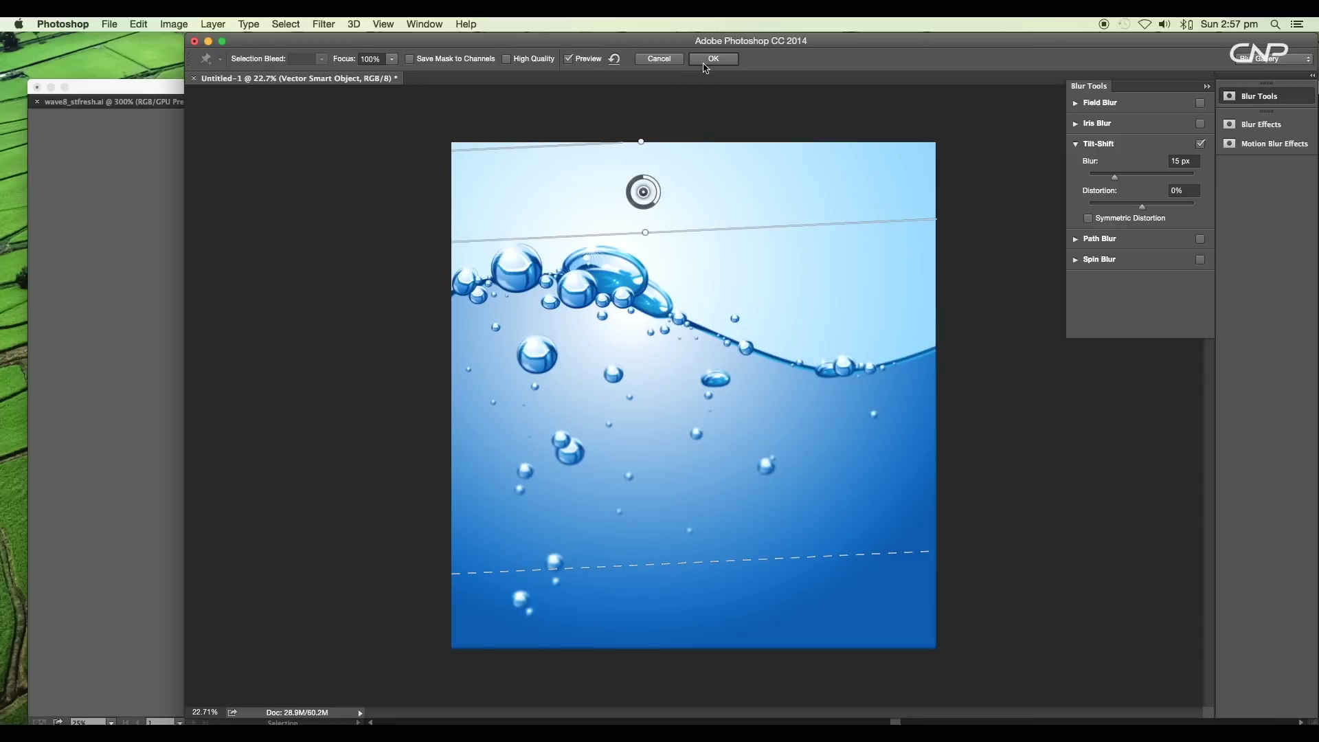
key(Return)
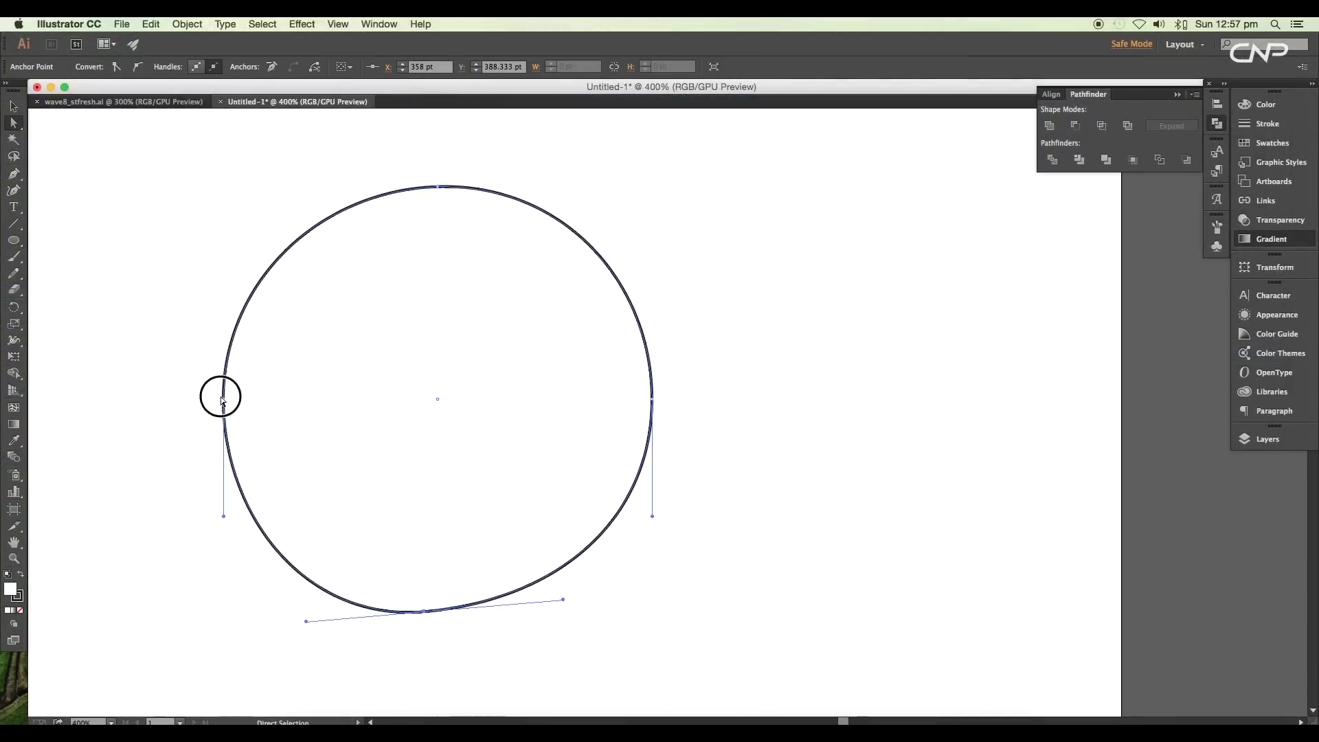
Reshape the blue ellipse by dragging its anchor points with the Direct Selection tool.
drag(678, 289, 749, 450)
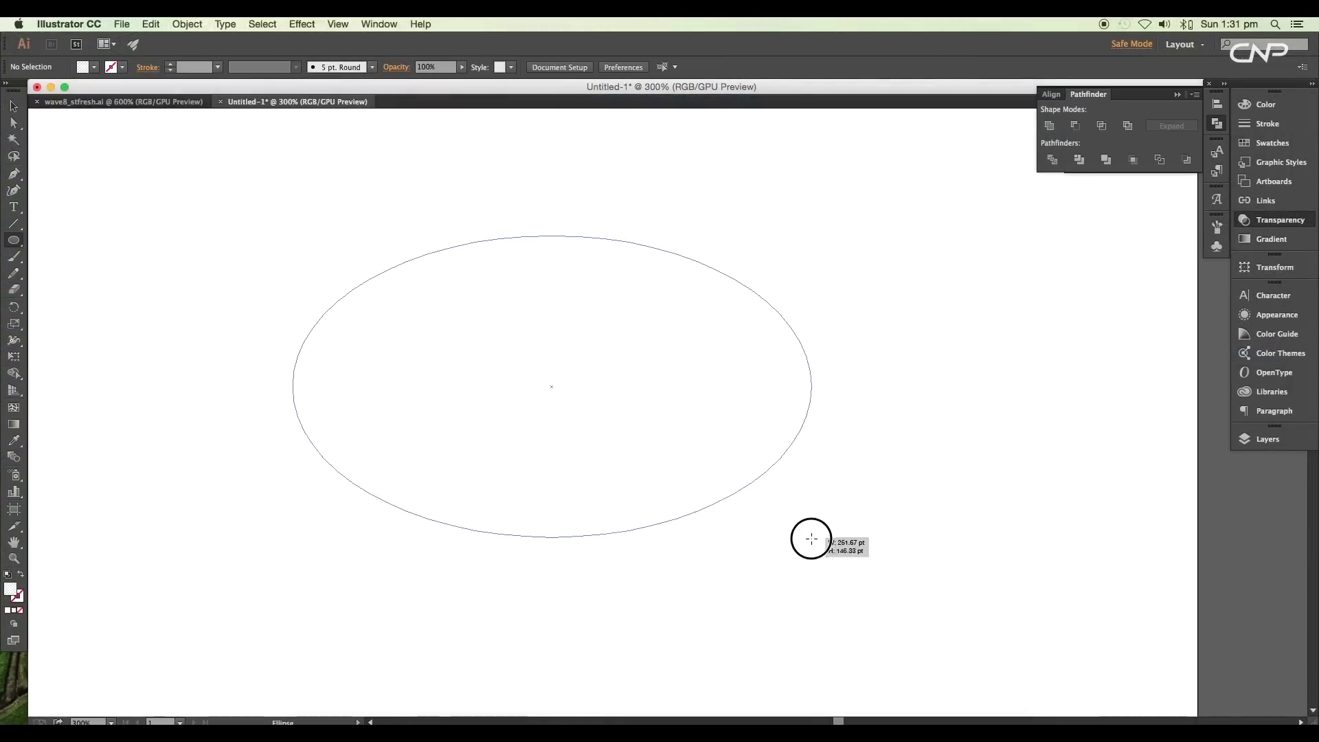
drag(810, 536, 810, 536)
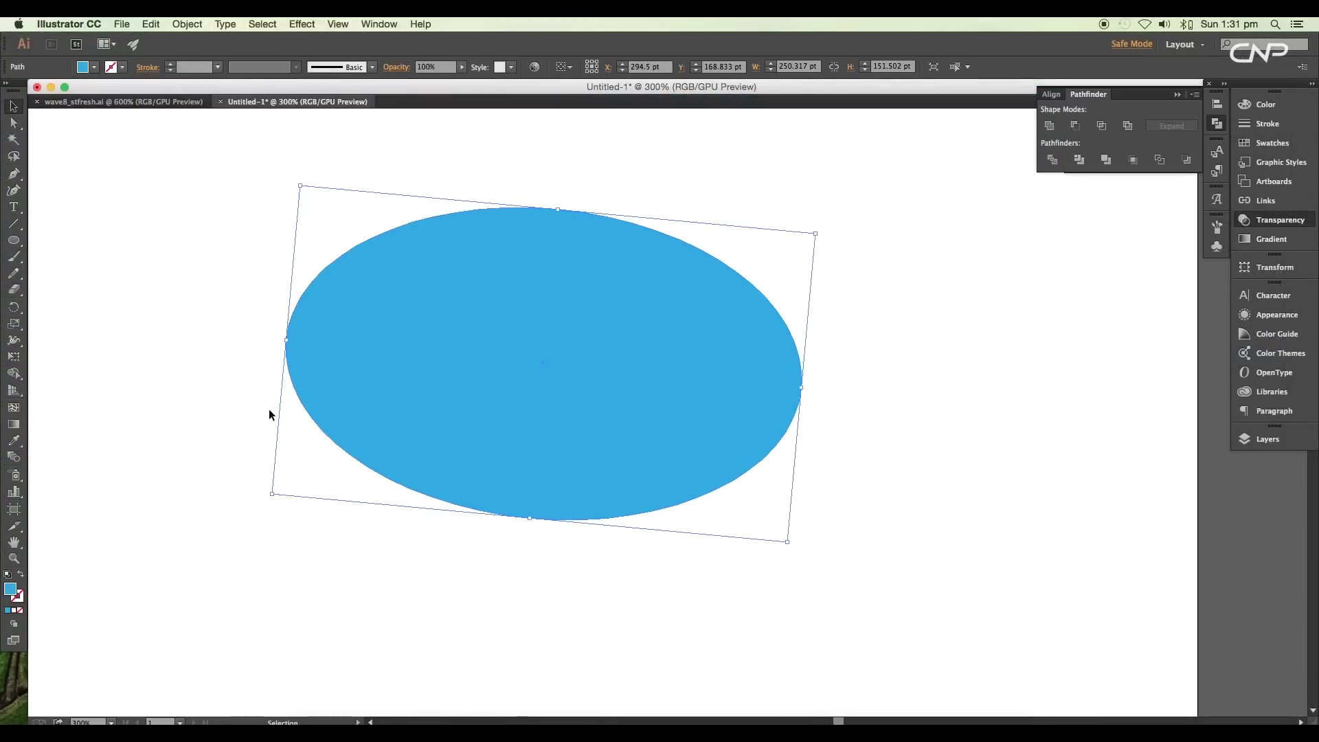
key(a)
click(802, 389)
drag(803, 393, 801, 382)
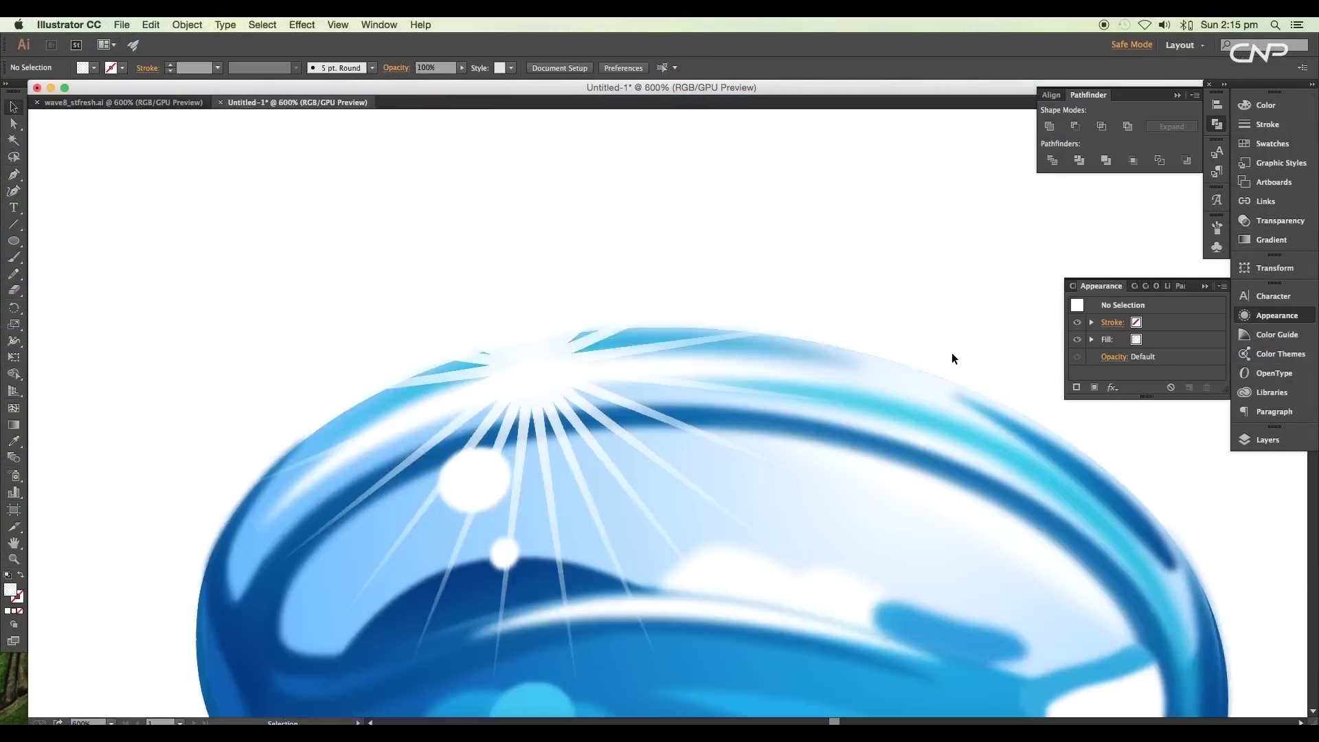